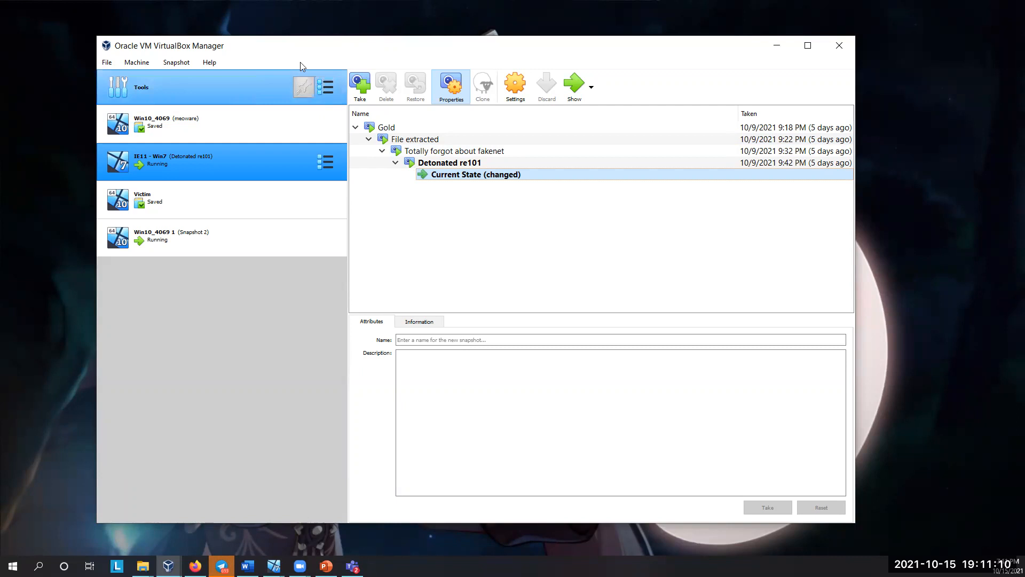
# Step: Reposition the manager window and narrow the machine list to give the snapshot tree more room
pyautogui.moveTo(299, 46); pyautogui.dragTo(283, 43)
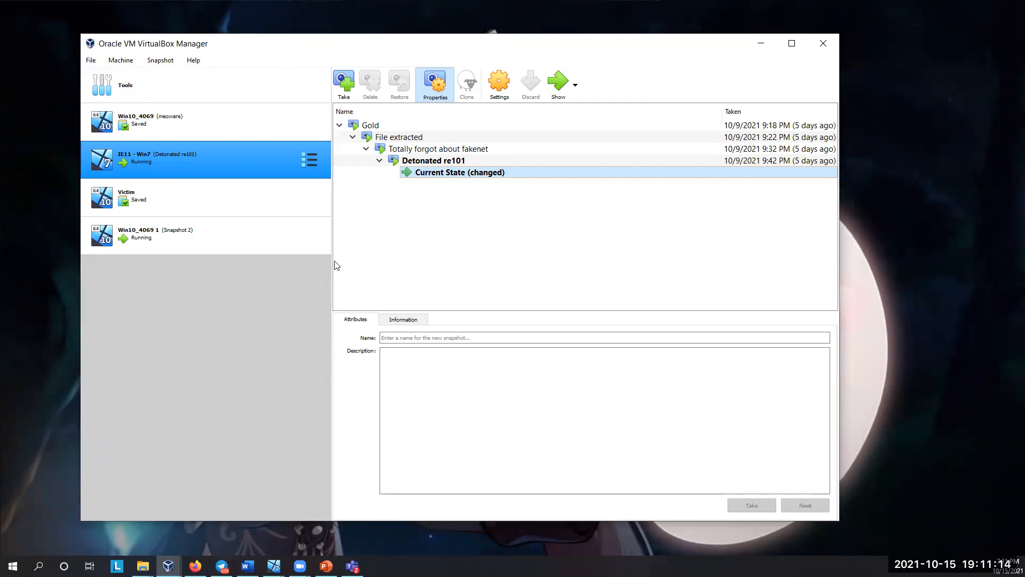
pyautogui.moveTo(332, 264); pyautogui.dragTo(272, 267)
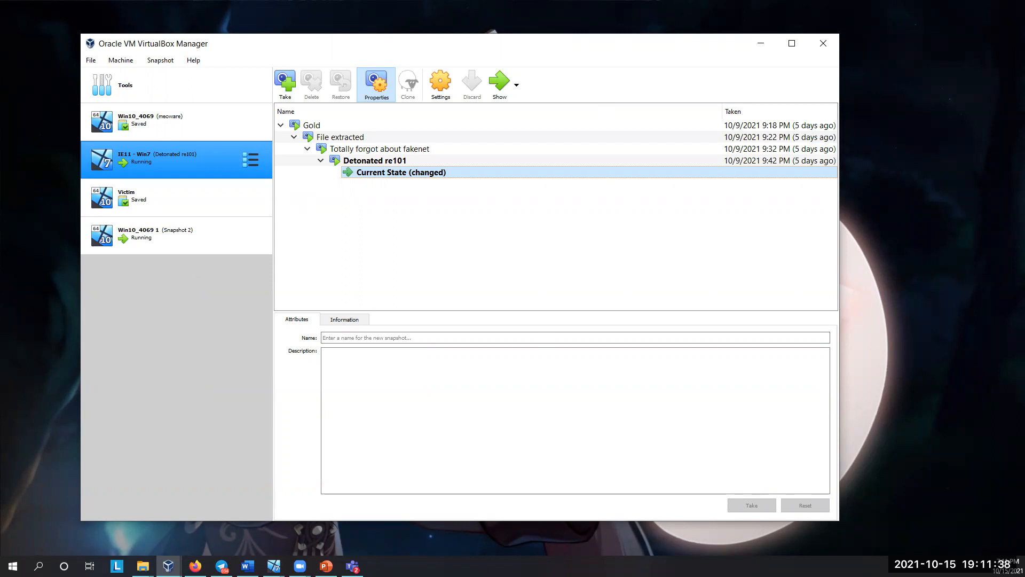
pyautogui.moveTo(229, 43); pyautogui.dragTo(287, 32)
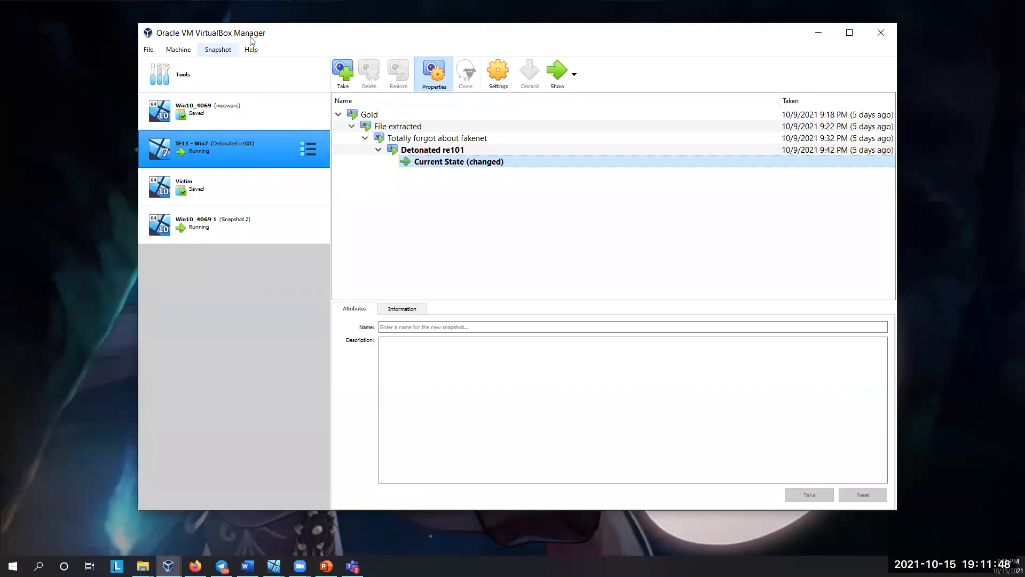
pyautogui.moveTo(234, 38); pyautogui.dragTo(196, 40)
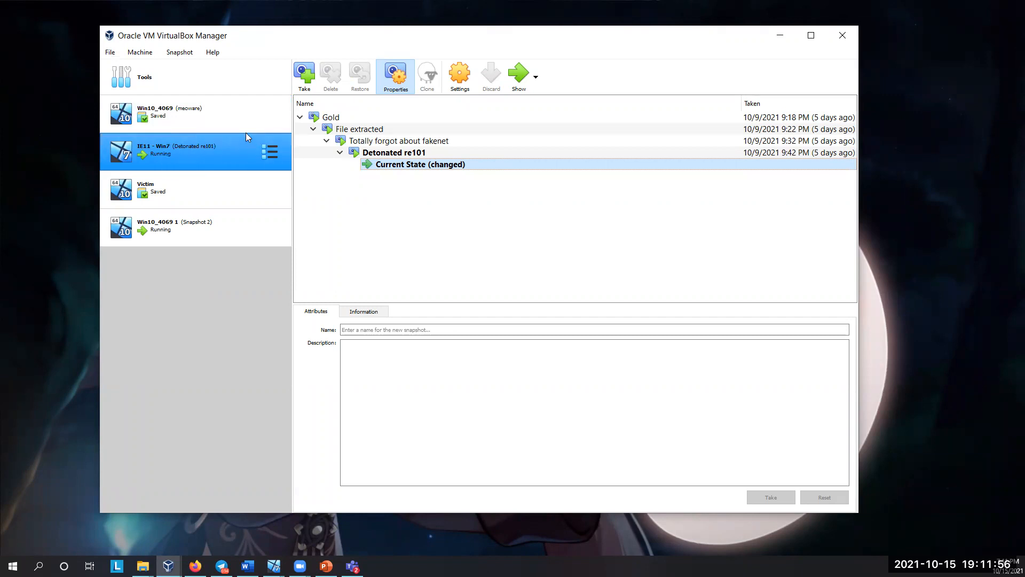
# Step: Show the snapshot tree of the Win10_4069 virtual machine
pyautogui.click(228, 114)
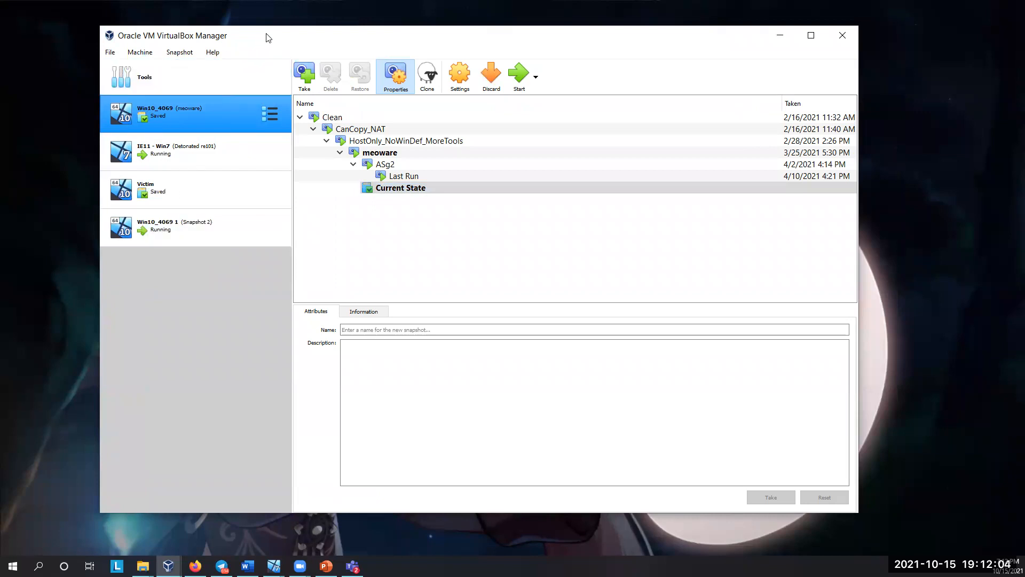
pyautogui.moveTo(268, 37); pyautogui.dragTo(255, 37)
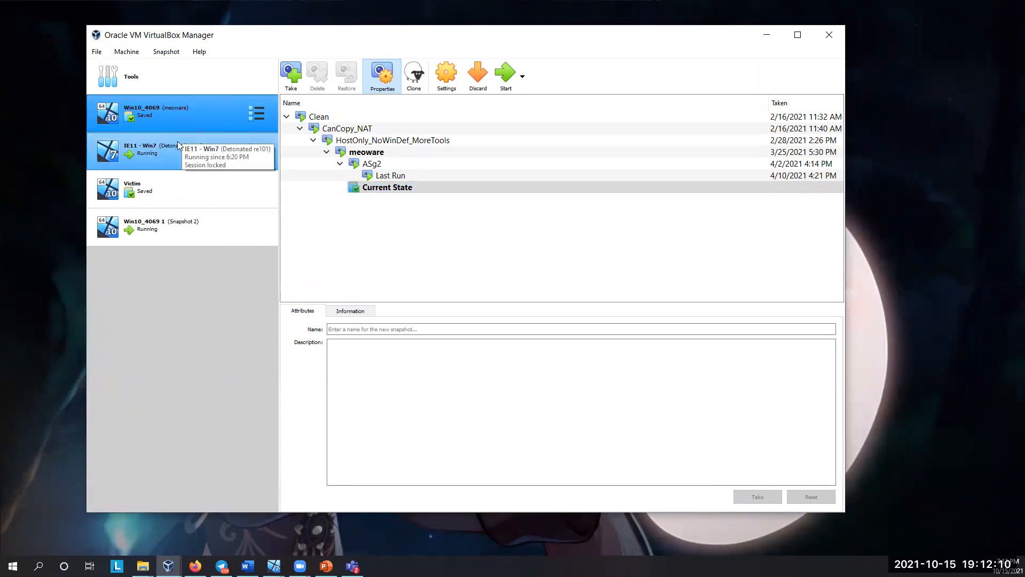
pyautogui.click(255, 113)
pyautogui.click(282, 129)
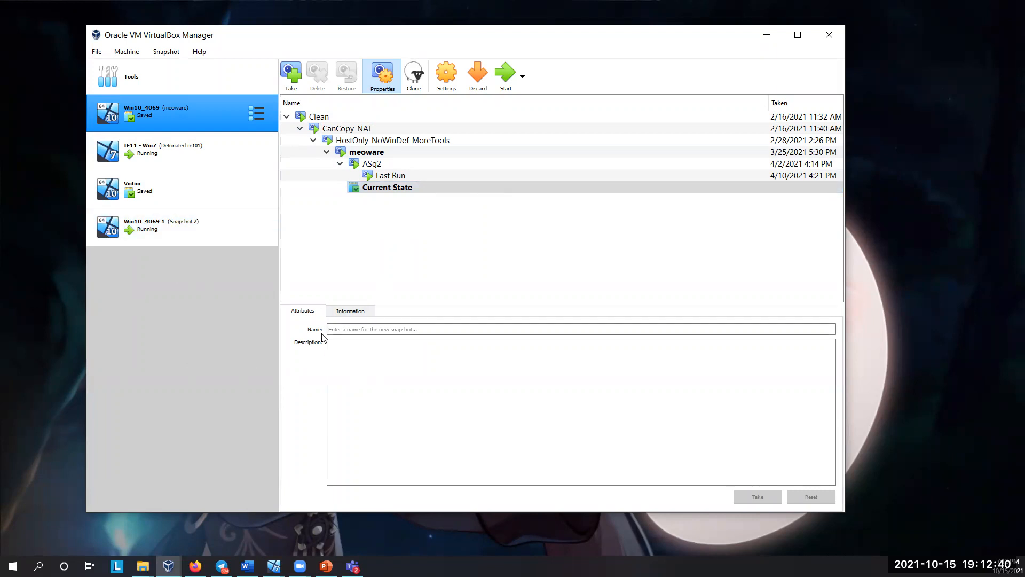
pyautogui.click(292, 81)
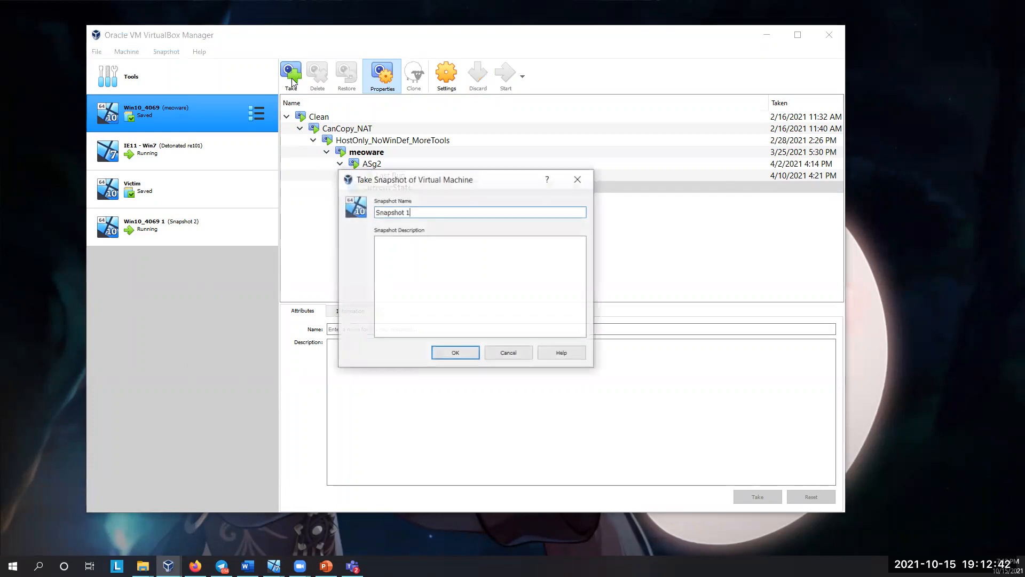
pyautogui.click(404, 248)
pyautogui.write('This is a clean')
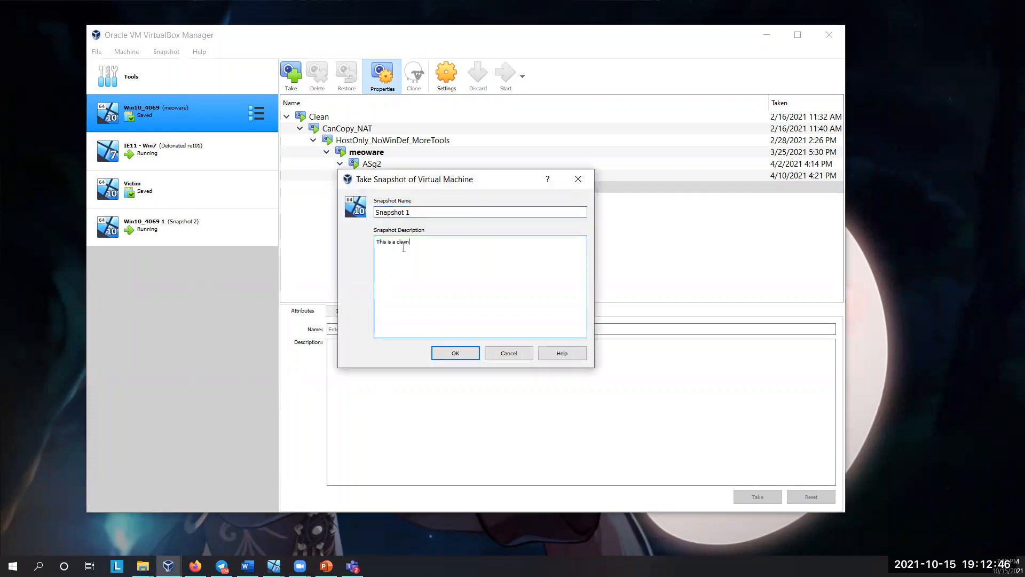
pyautogui.write(' snapshot, havent run it yet')
pyautogui.hotkey('ctrl', 'a')
pyautogui.click(579, 179)
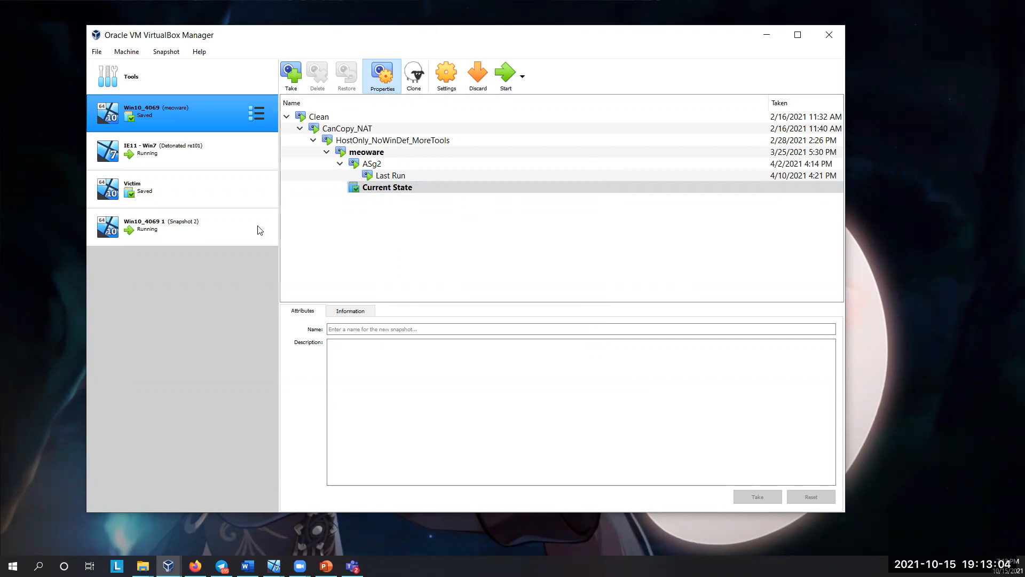
# Step: Restore the Win10_4069 machine to its HostOnly_NoWinDef_MoreTools snapshot
pyautogui.click(253, 122)
pyautogui.click(319, 138)
pyautogui.click(390, 175)
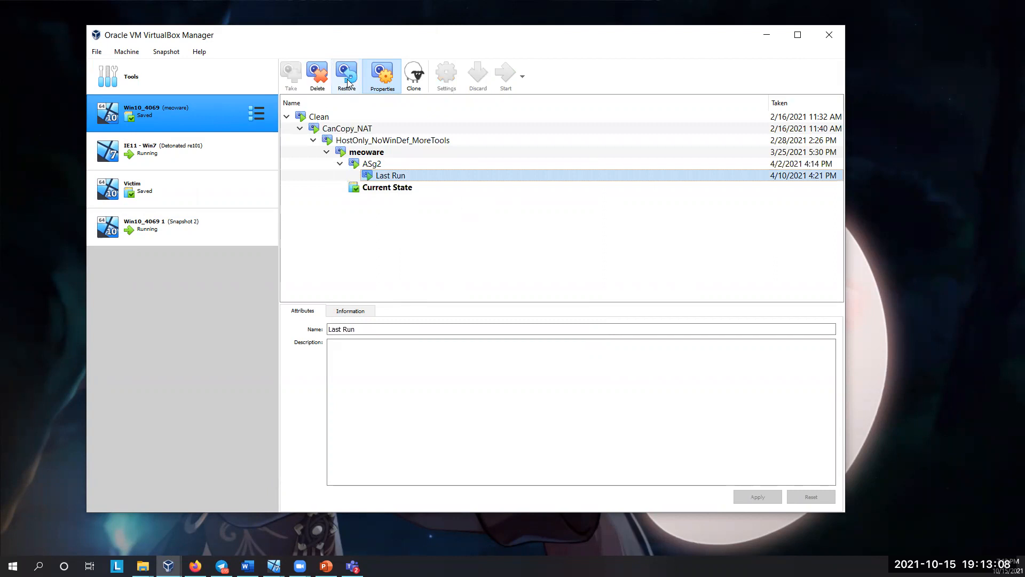
pyautogui.click(348, 141)
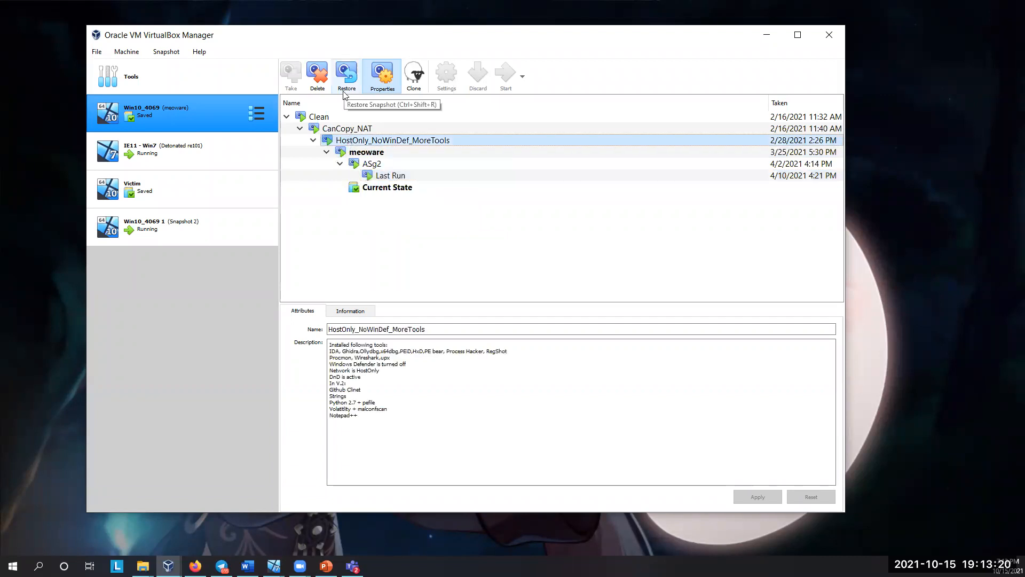
pyautogui.click(345, 92)
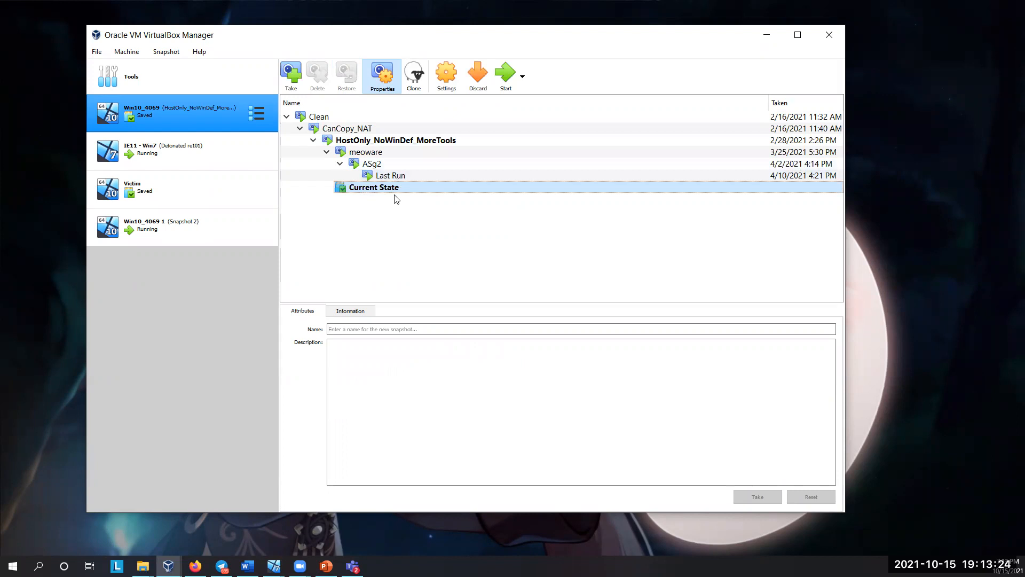
# Step: Examine the snapshot notes of Win10_4069, especially the installed tools listed in the HostOnly_NoWinDef_MoreTools description
pyautogui.moveTo(326, 137)
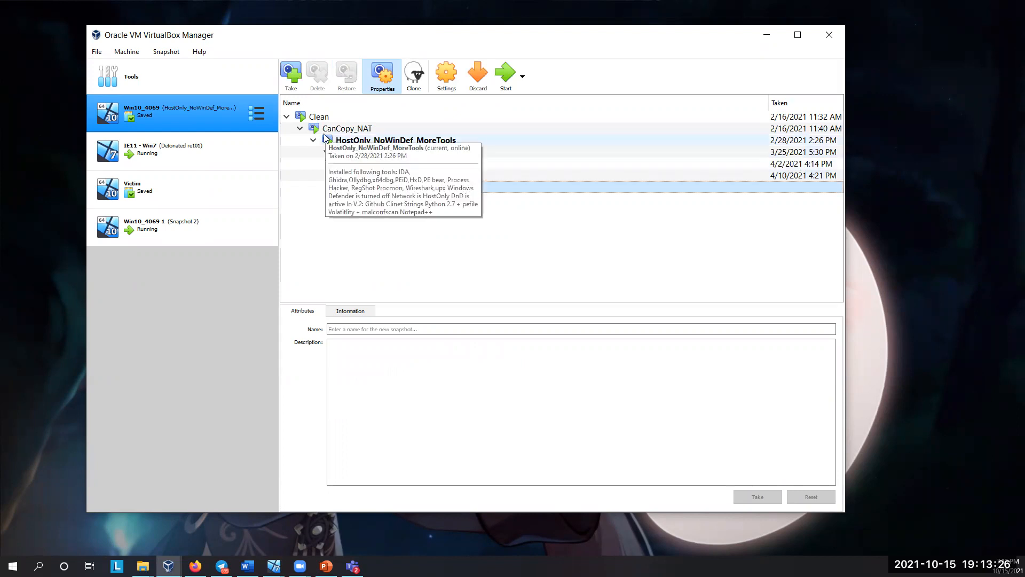
pyautogui.click(301, 130)
pyautogui.click(300, 129)
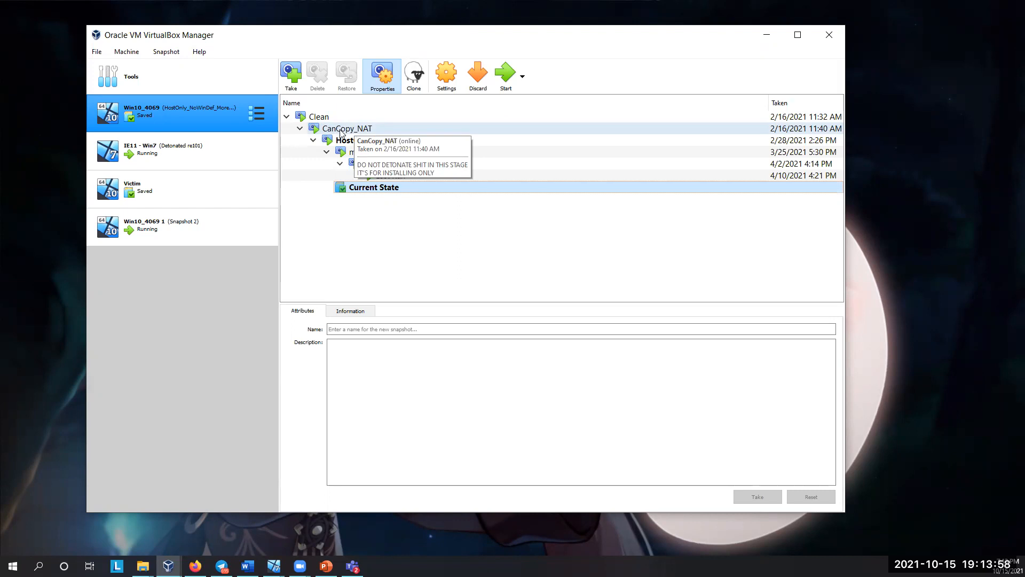
pyautogui.click(345, 141)
pyautogui.moveTo(358, 416); pyautogui.dragTo(324, 343)
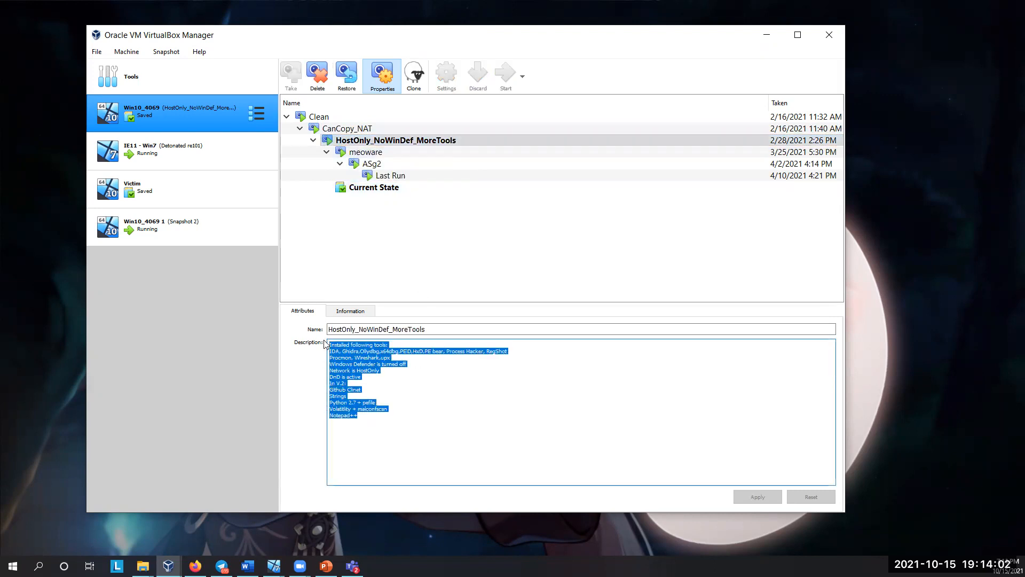
pyautogui.click(423, 395)
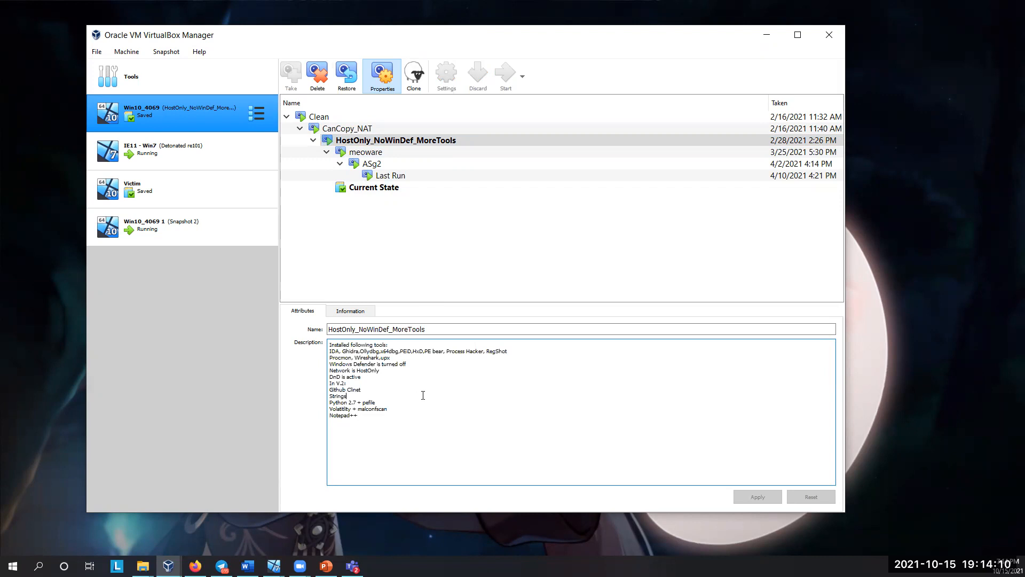
pyautogui.moveTo(370, 418); pyautogui.dragTo(335, 346)
pyautogui.click(378, 365)
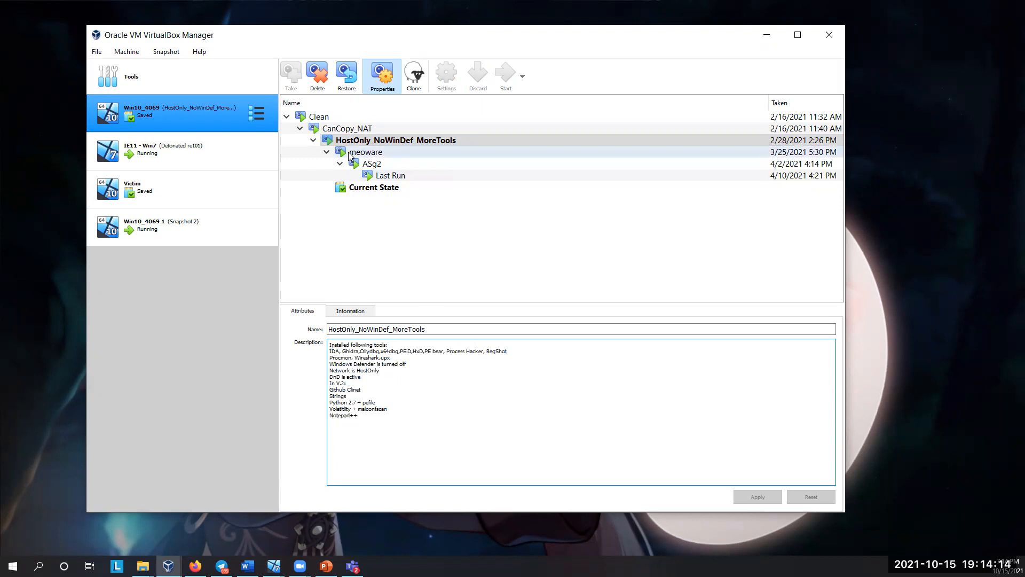
# Step: Check the meoware snapshot's details, then review the Windows Defender and network lines in the HostOnly_NoWinDef_MoreTools description
pyautogui.click(348, 152)
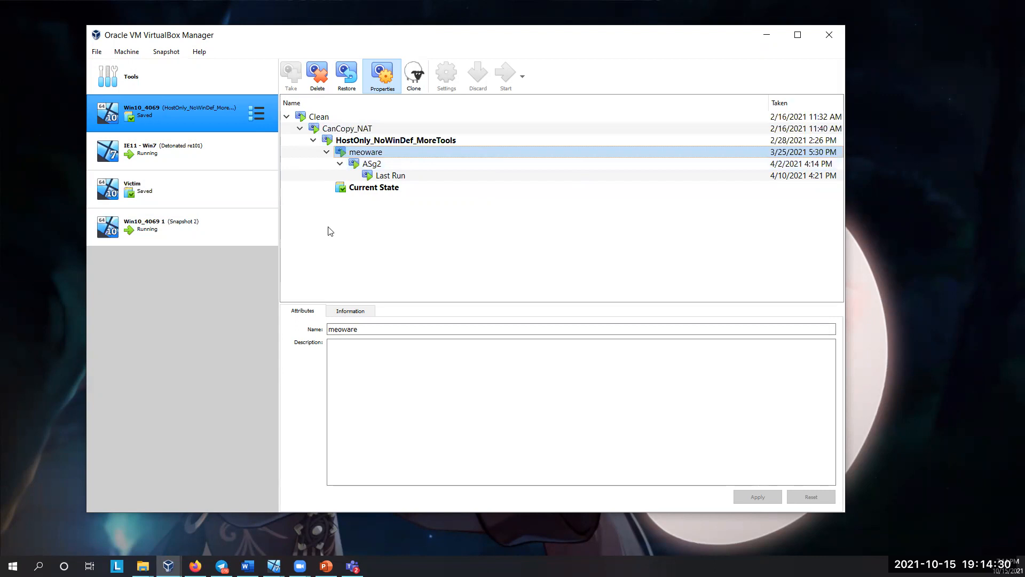
pyautogui.click(352, 142)
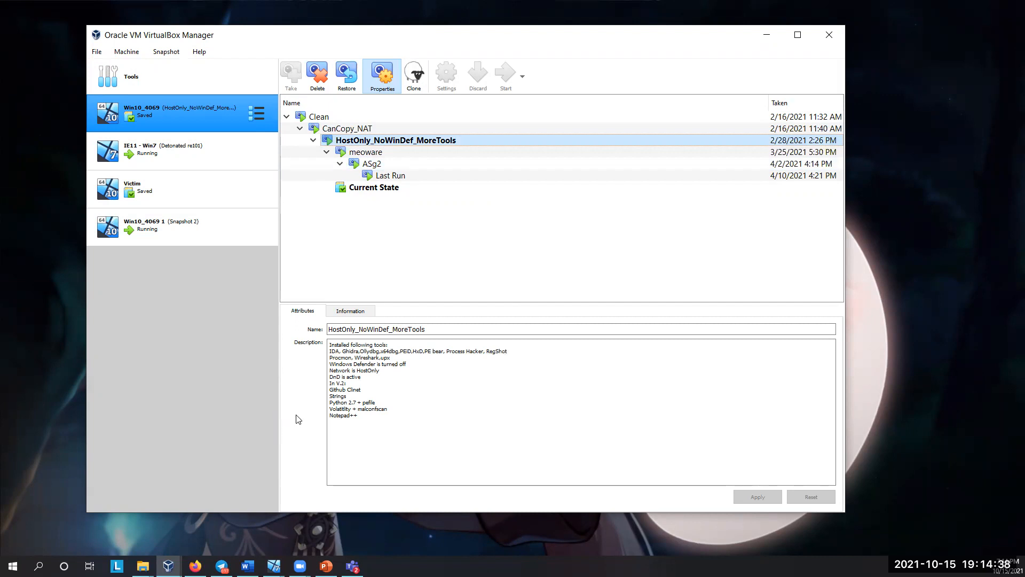
pyautogui.moveTo(379, 370); pyautogui.dragTo(326, 367)
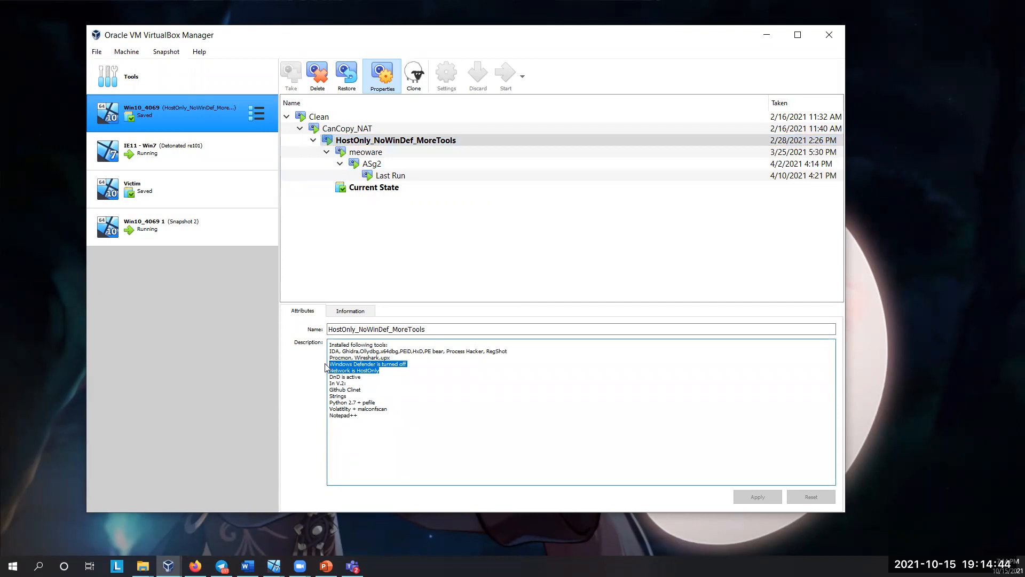
pyautogui.click(405, 369)
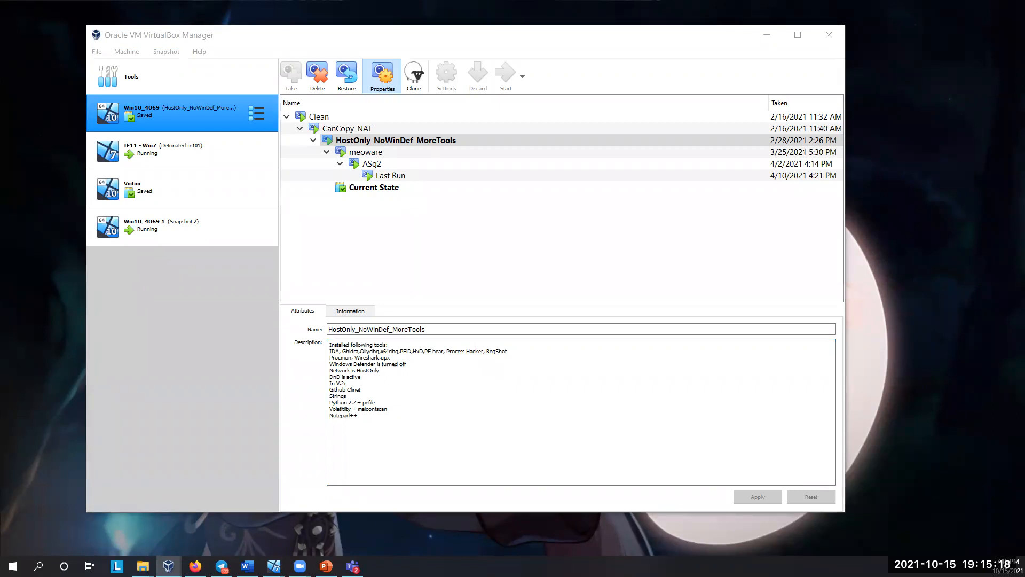
# Step: Switch to the running IE11 - Win7 machine, dismiss the VBoxTray.exe error and clear away the virtual_machines_Unknown_RE1012018 folder window
pyautogui.hotkey('alt', 'Tab')
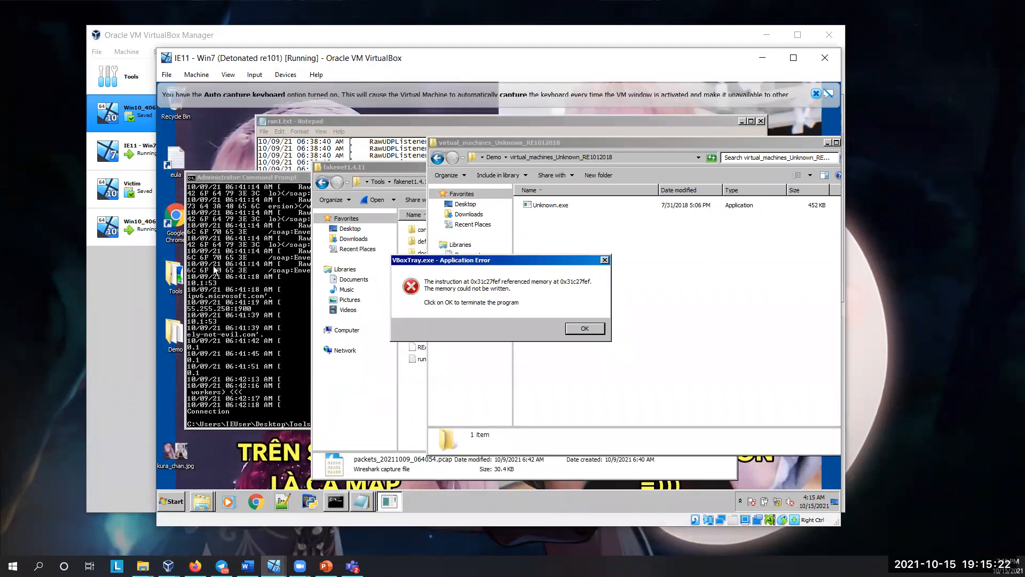
pyautogui.click(591, 328)
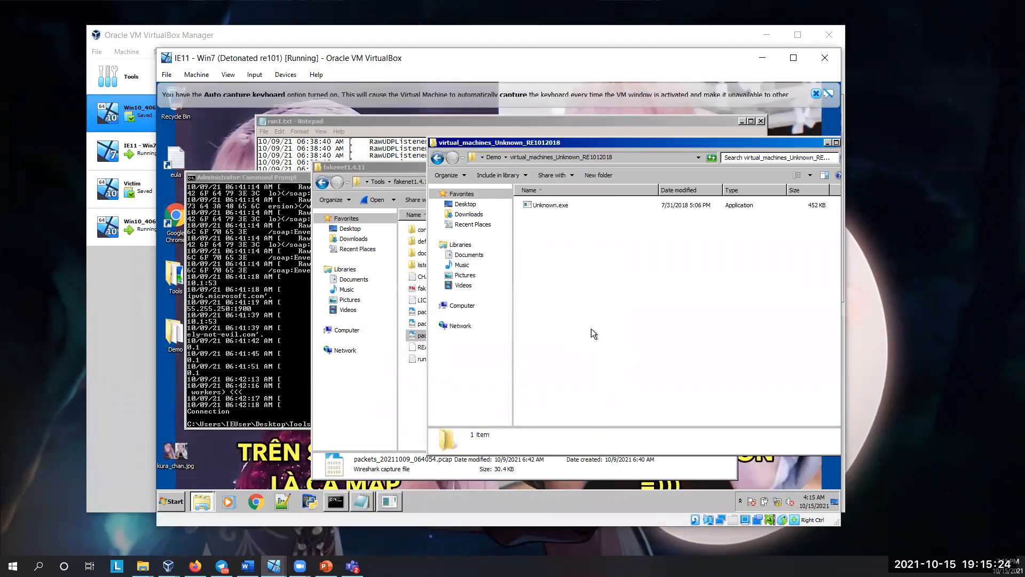
pyautogui.moveTo(805, 139); pyautogui.dragTo(661, 173)
pyautogui.click(697, 176)
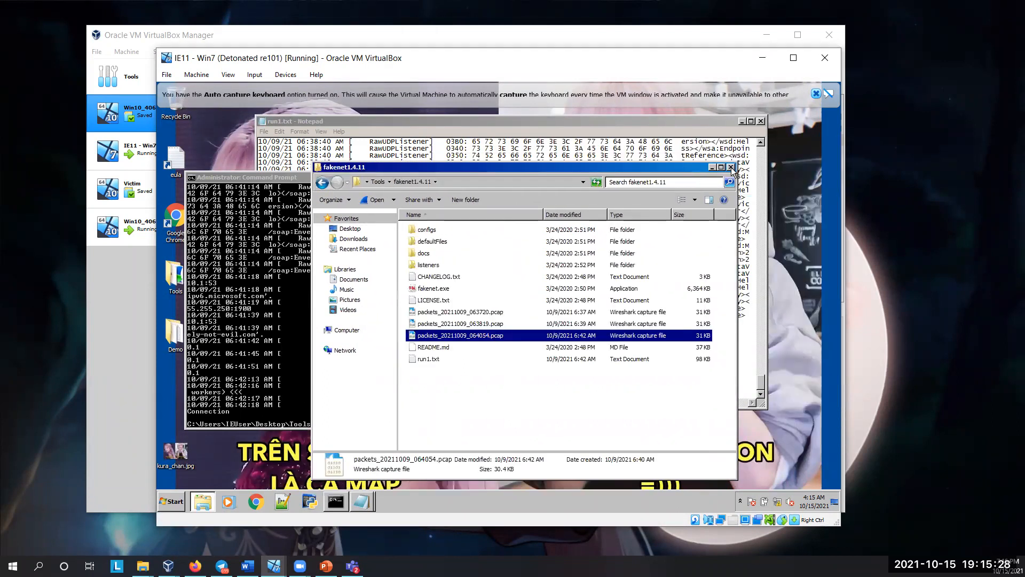
# Step: Minimize the fakenet1.4.11 folder, Command Prompt and run1.txt windows in the guest, and dismiss the auto capture keyboard notice
pyautogui.click(712, 167)
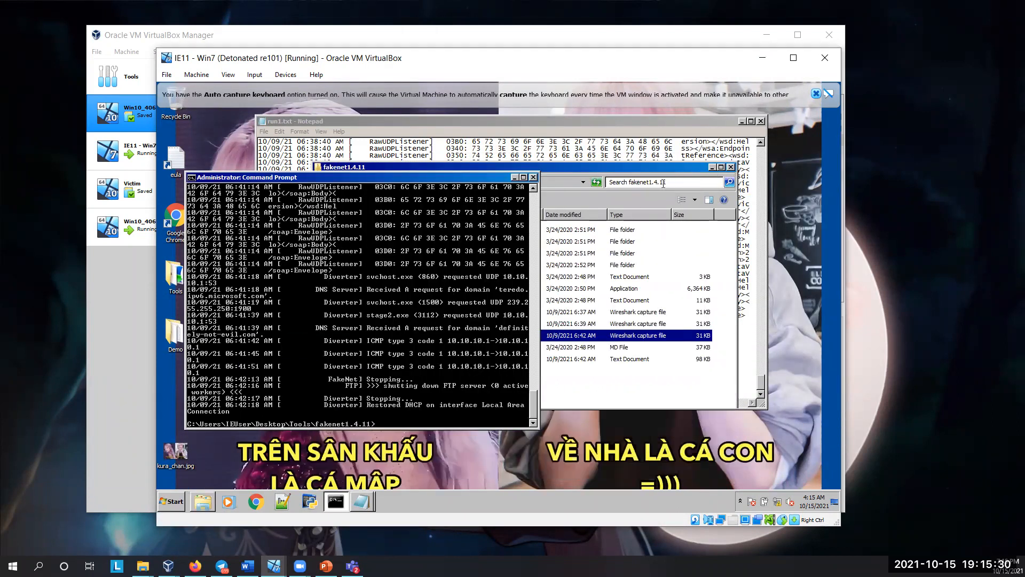
pyautogui.click(515, 177)
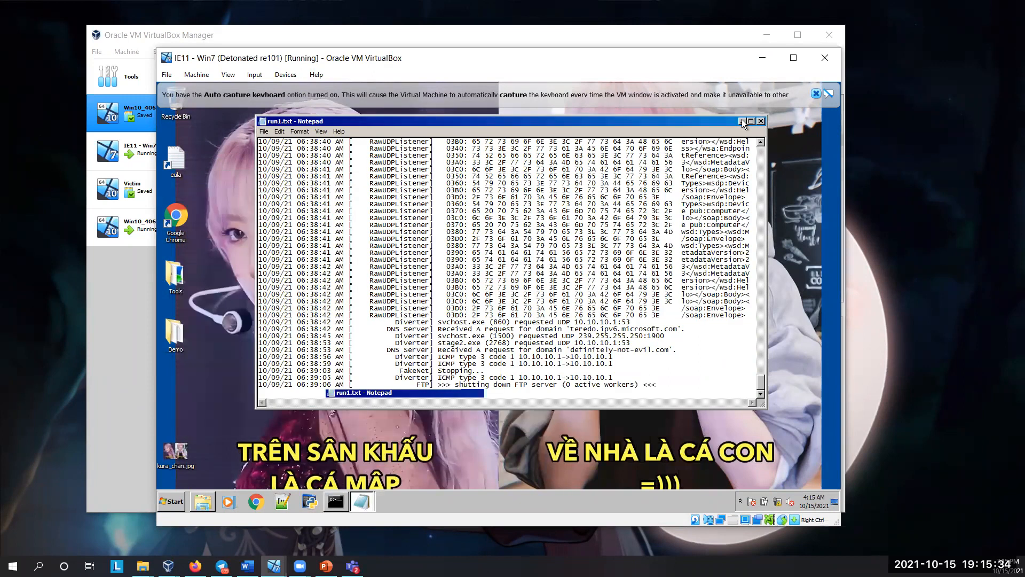
pyautogui.click(742, 122)
pyautogui.click(742, 122)
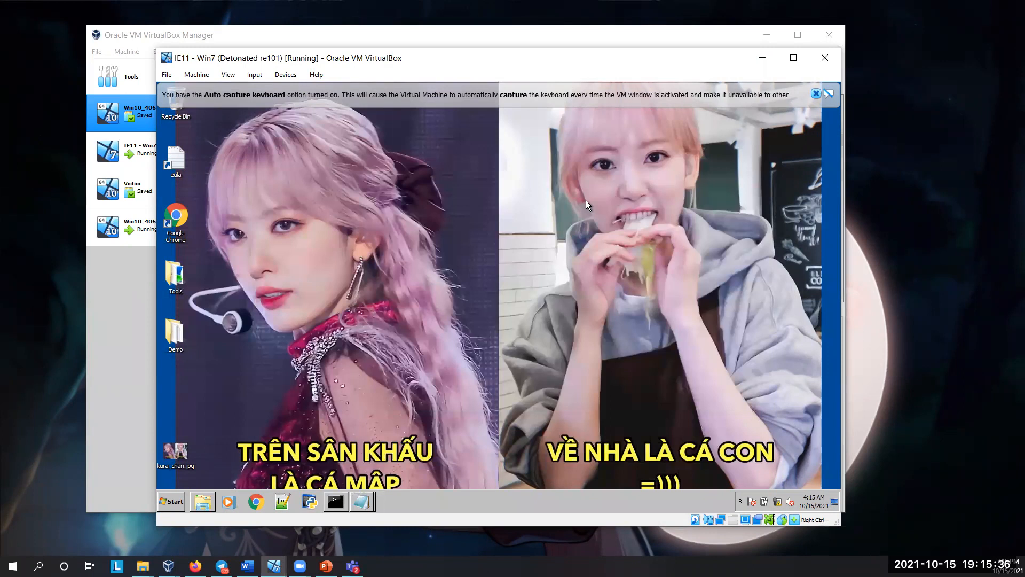
pyautogui.click(815, 92)
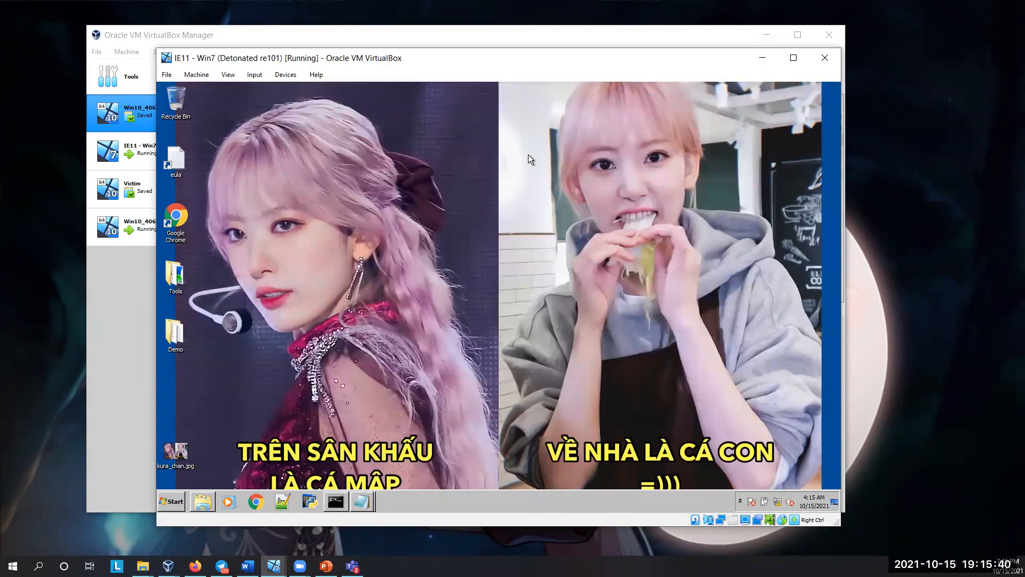
# Step: Open the IE11 - Win7 machine's network settings to inspect how Adapter 1 is attached
pyautogui.click(294, 75)
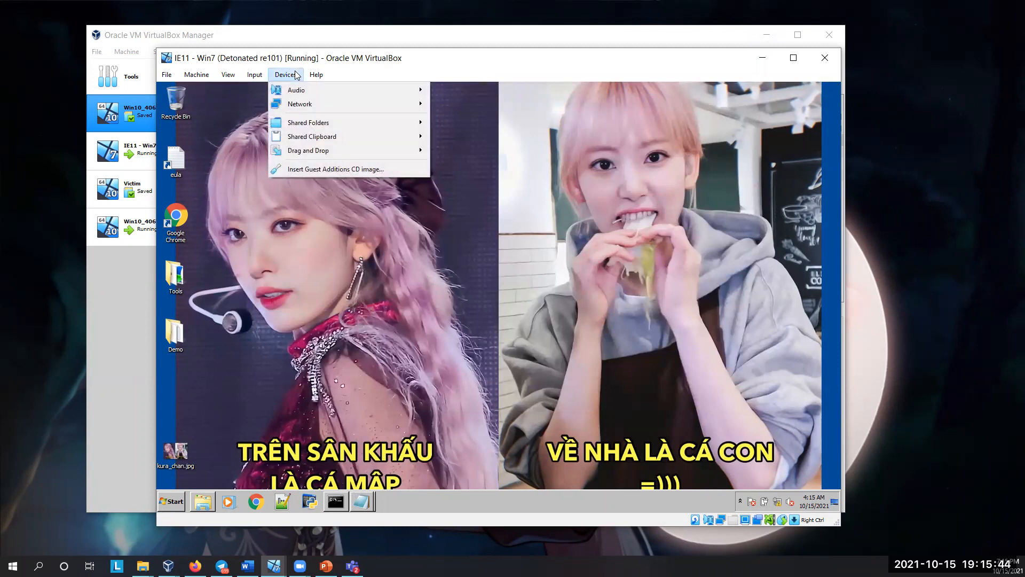
pyautogui.moveTo(300, 104)
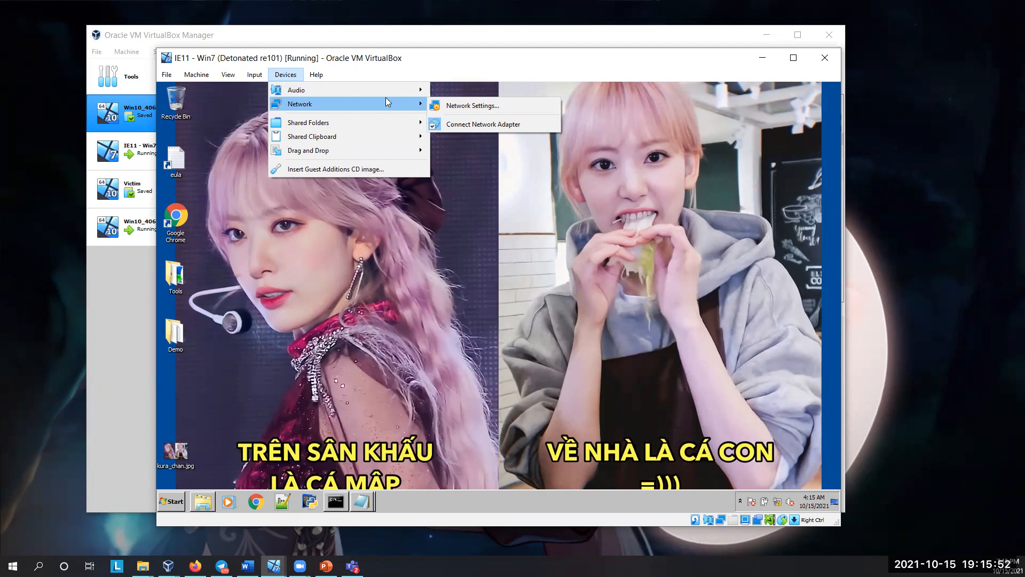
pyautogui.click(503, 247)
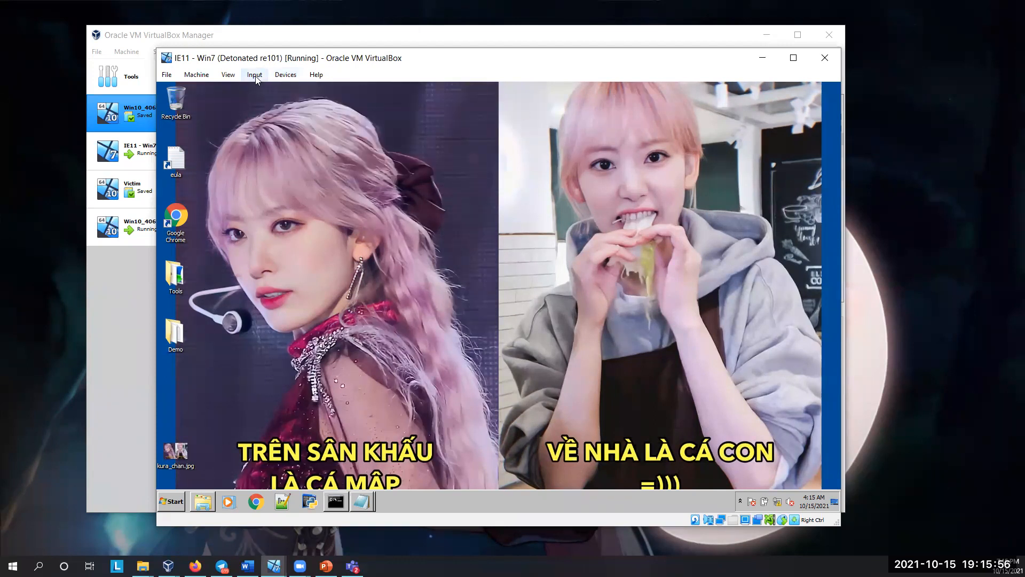
pyautogui.click(286, 75)
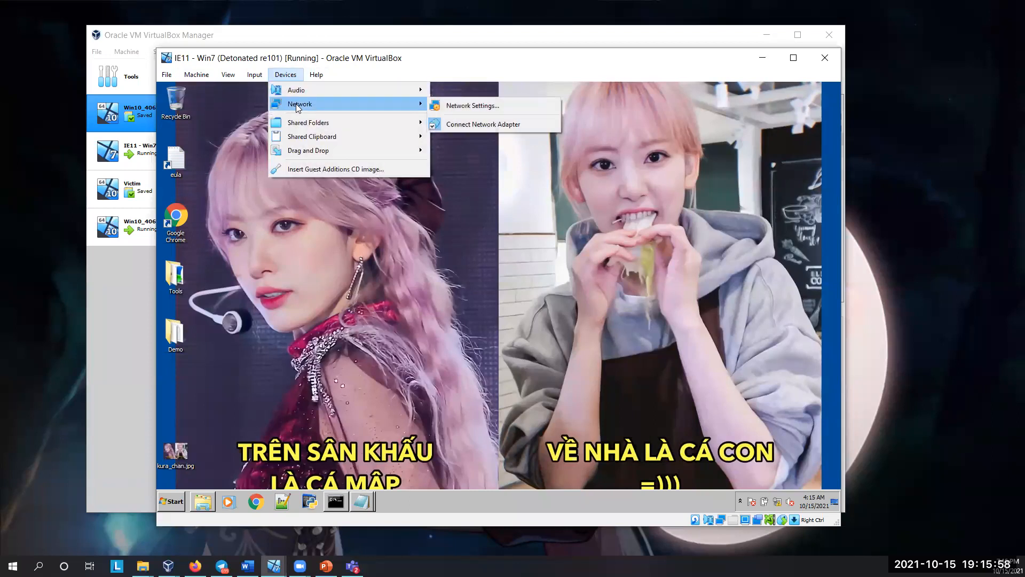
pyautogui.click(450, 106)
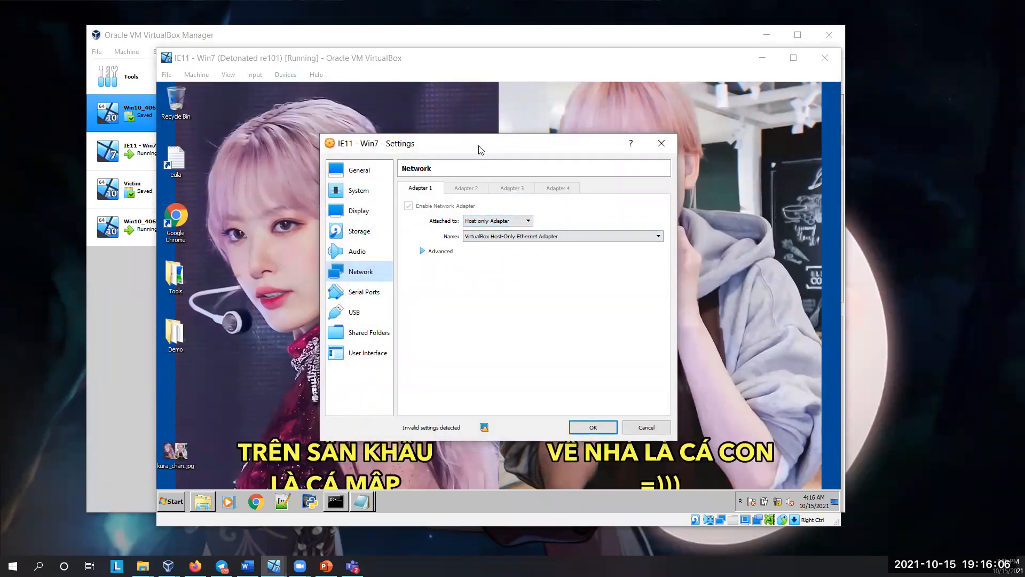
pyautogui.moveTo(478, 150); pyautogui.dragTo(377, 136)
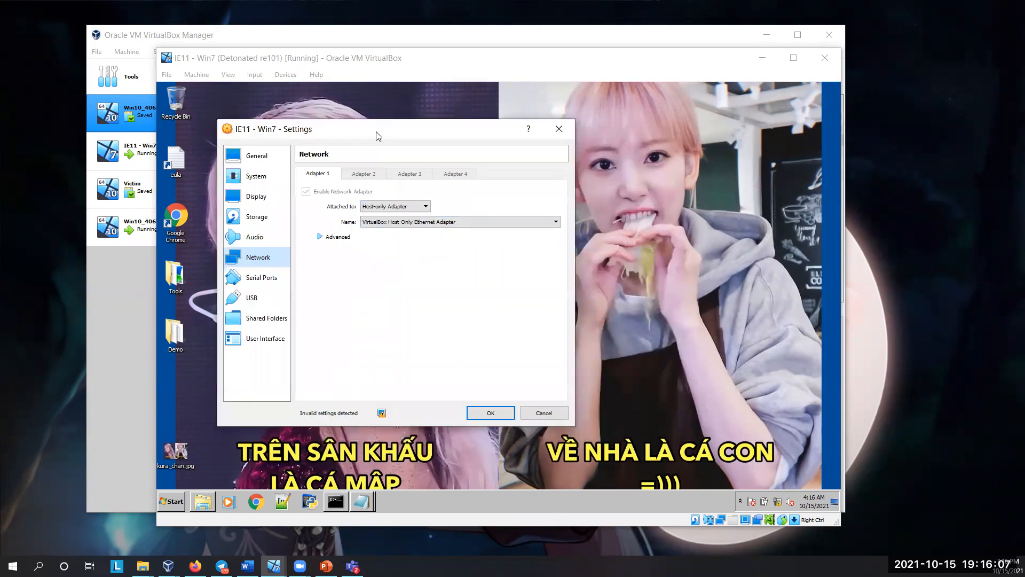
# Step: Close the machine settings and review the Shared Folders, Shared Clipboard and Drag and Drop options of the IE11 - Win7 machine
pyautogui.click(559, 133)
pyautogui.click(287, 75)
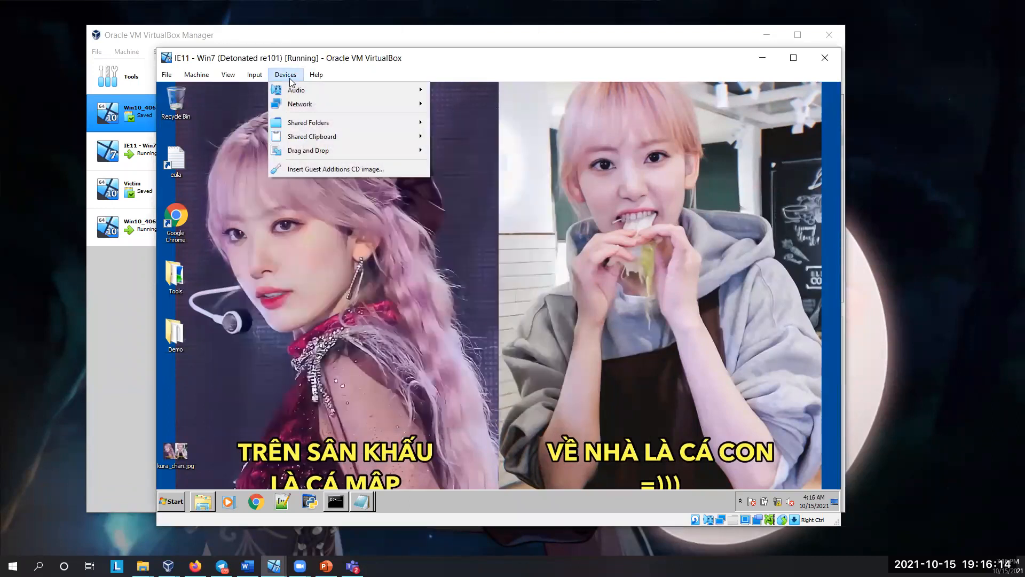
pyautogui.moveTo(317, 124)
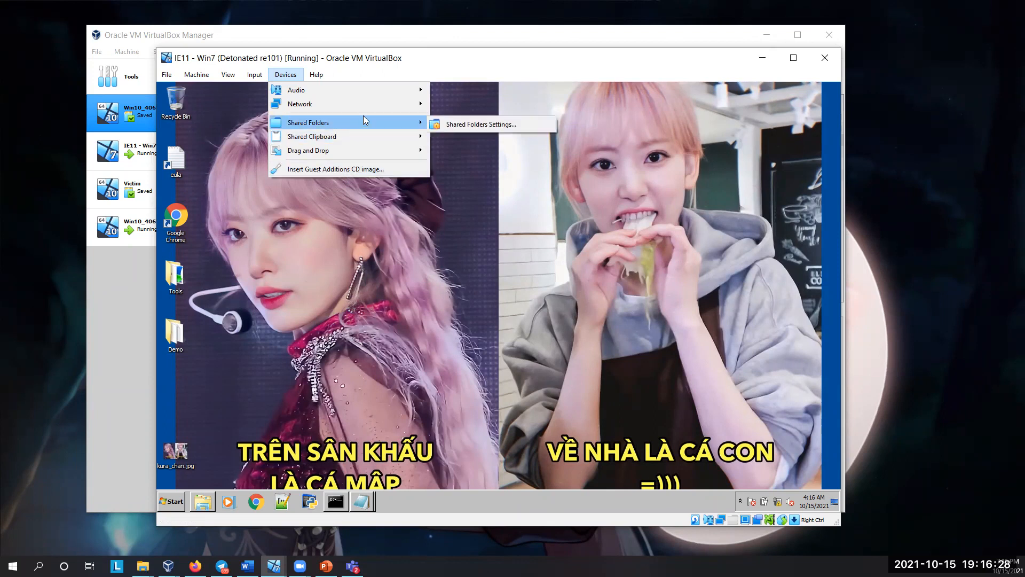
pyautogui.moveTo(422, 123)
pyautogui.moveTo(417, 140)
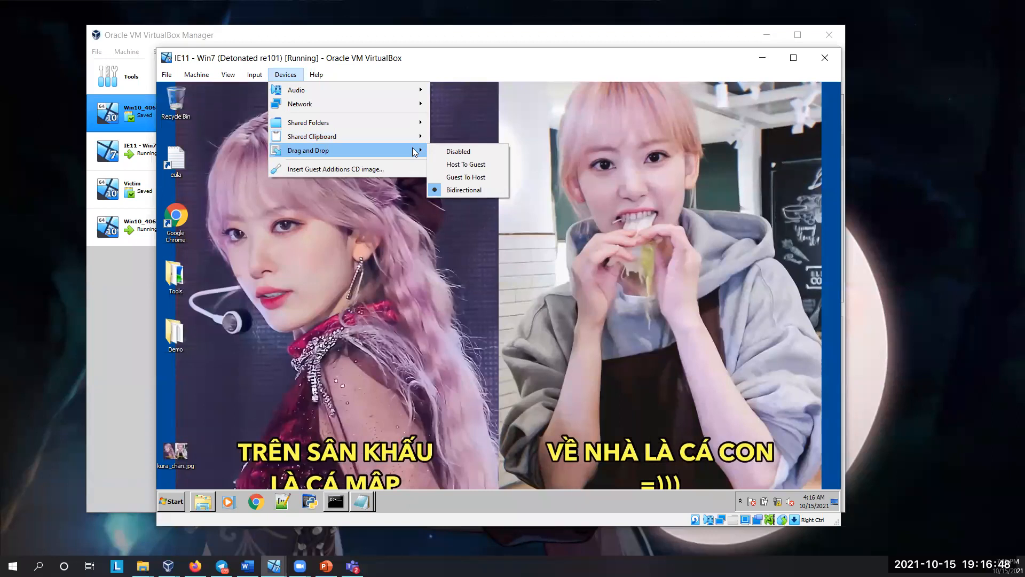
pyautogui.click(252, 346)
# Step: Open the Demo folder on the guest desktop, reposition its window, and point out the Tutorial10 and virtual_machines_Unknown_RE1012018 folders
pyautogui.doubleClick(181, 335)
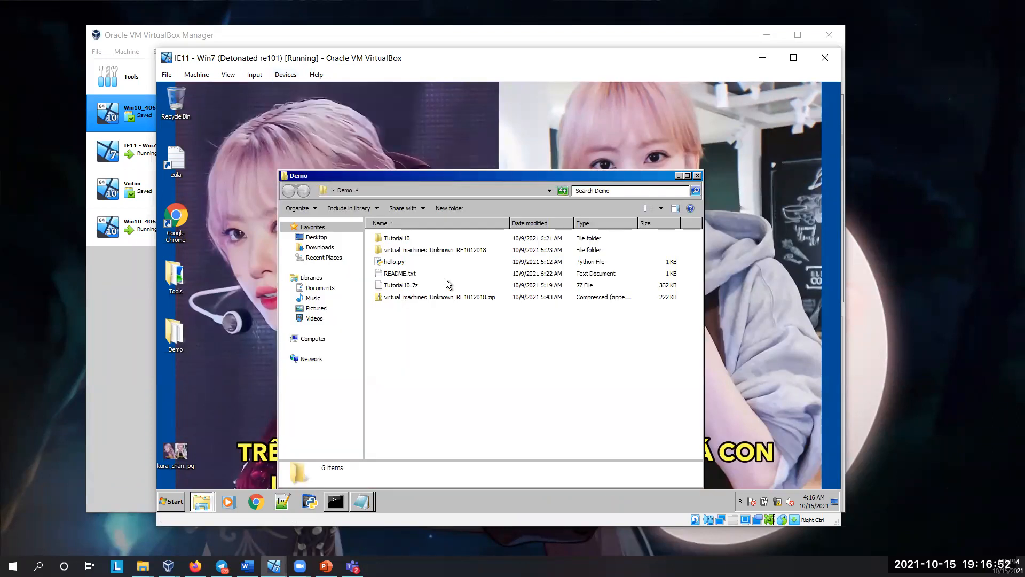
pyautogui.moveTo(299, 175); pyautogui.dragTo(224, 126)
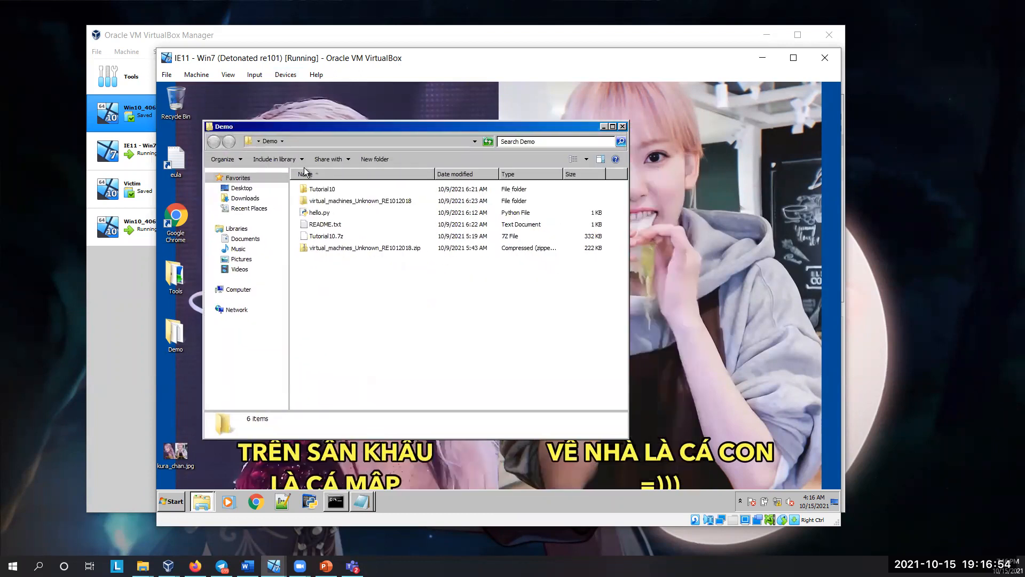
pyautogui.click(334, 192)
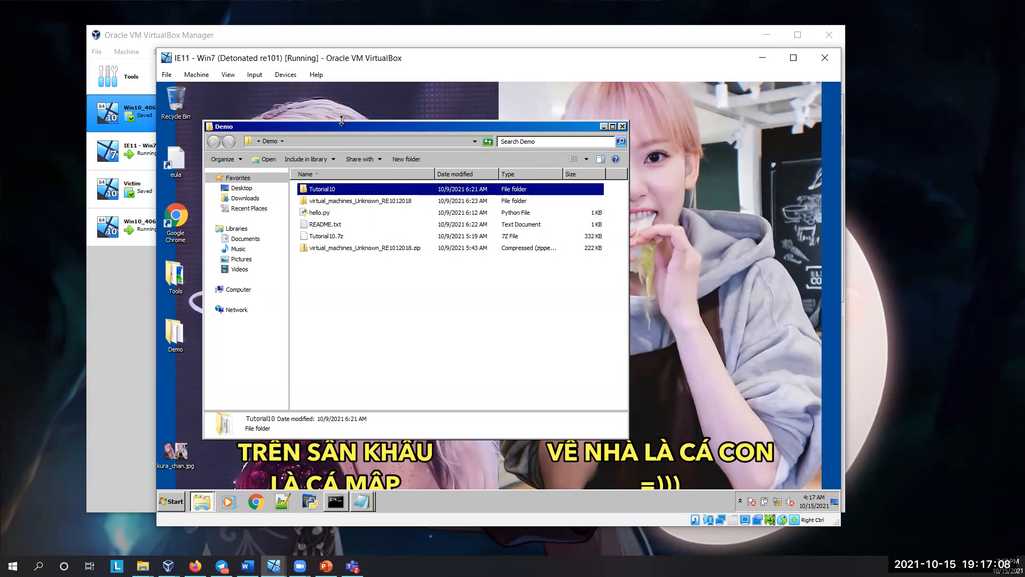
pyautogui.moveTo(340, 126); pyautogui.dragTo(353, 127)
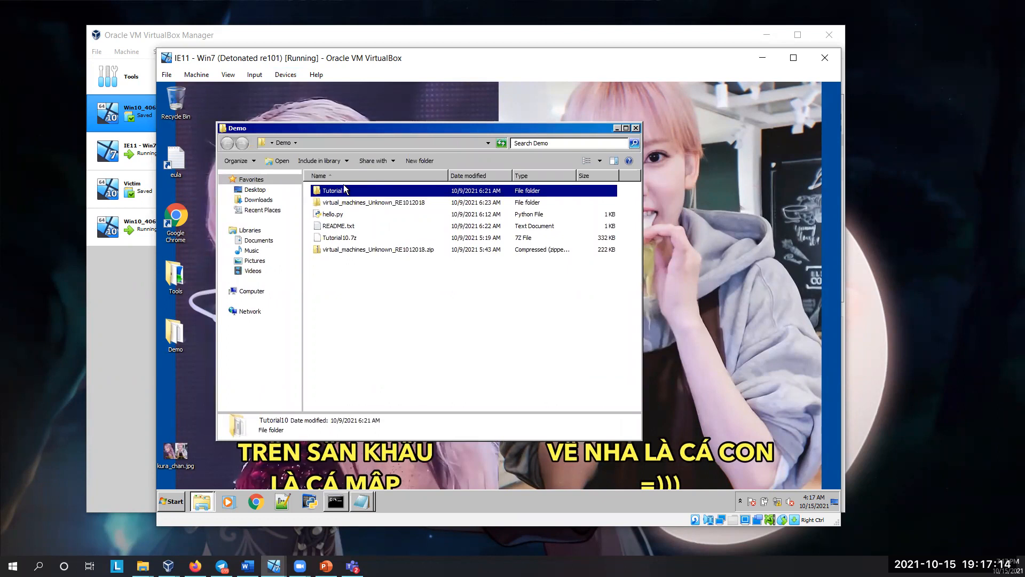
pyautogui.click(341, 202)
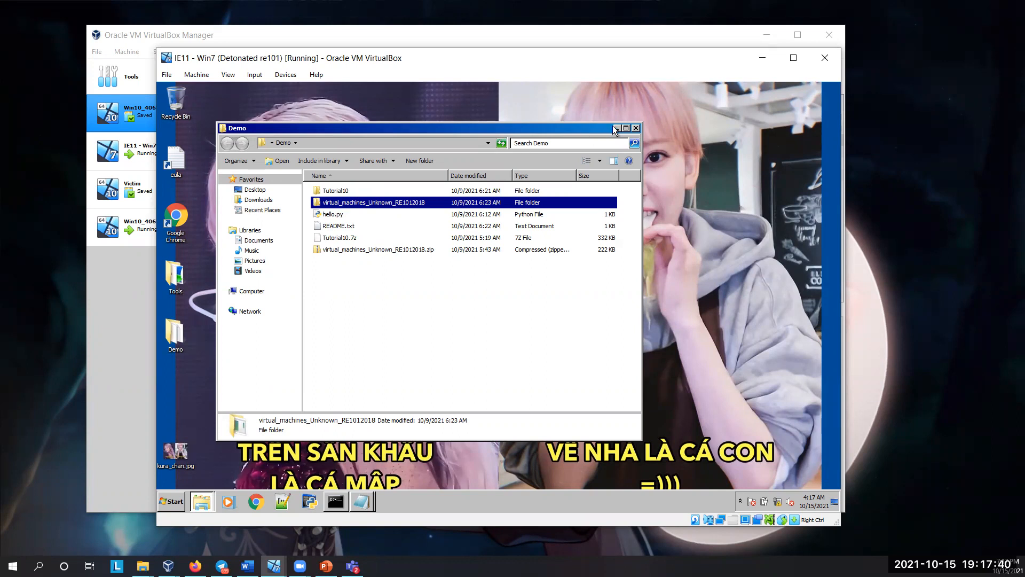
# Step: Delete hello.py from the Demo folder, moving it to the Recycle Bin
pyautogui.click(346, 214)
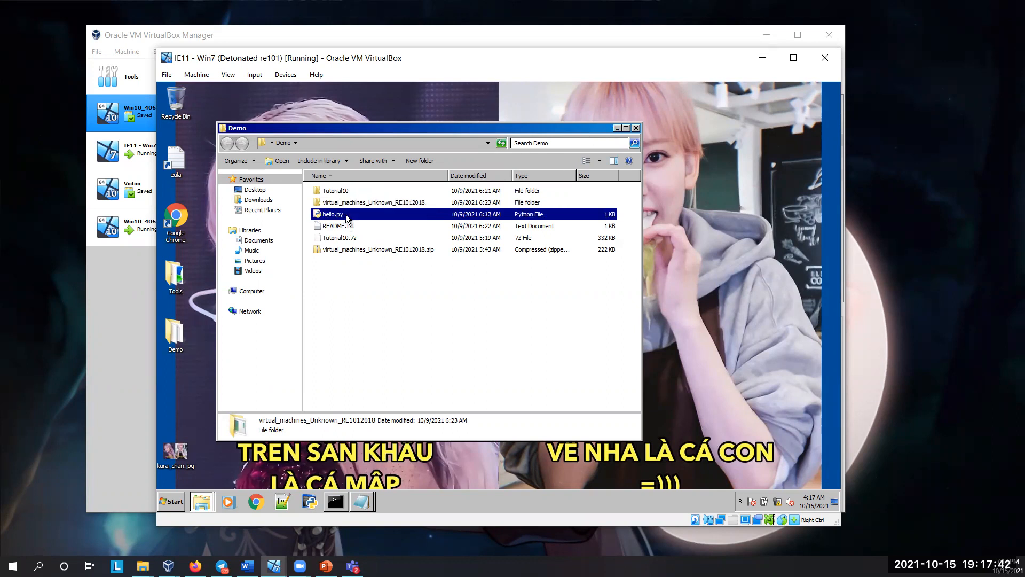
pyautogui.keyDown('shift'); pyautogui.click(347, 247); pyautogui.keyUp('shift')
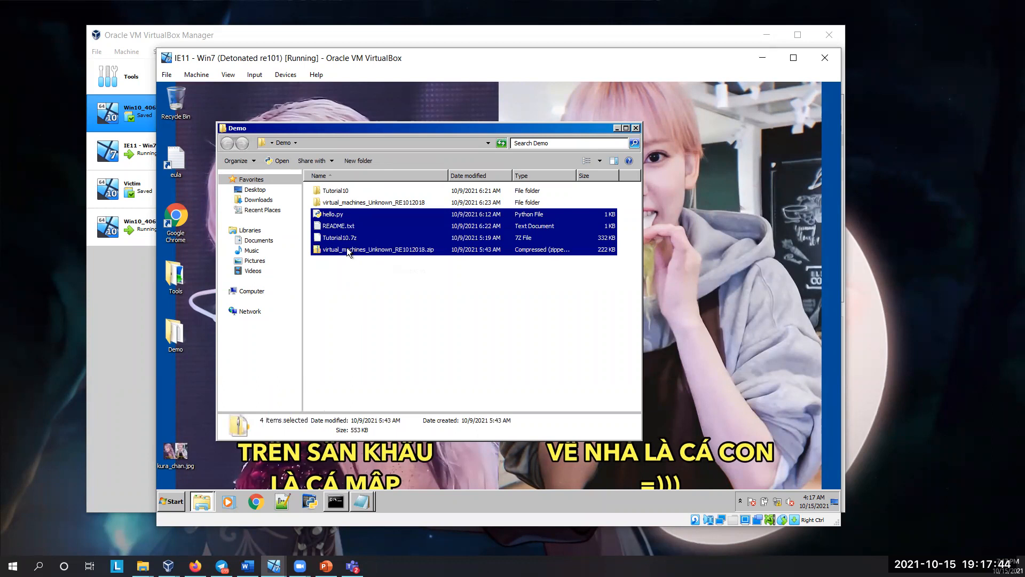
pyautogui.click(350, 216)
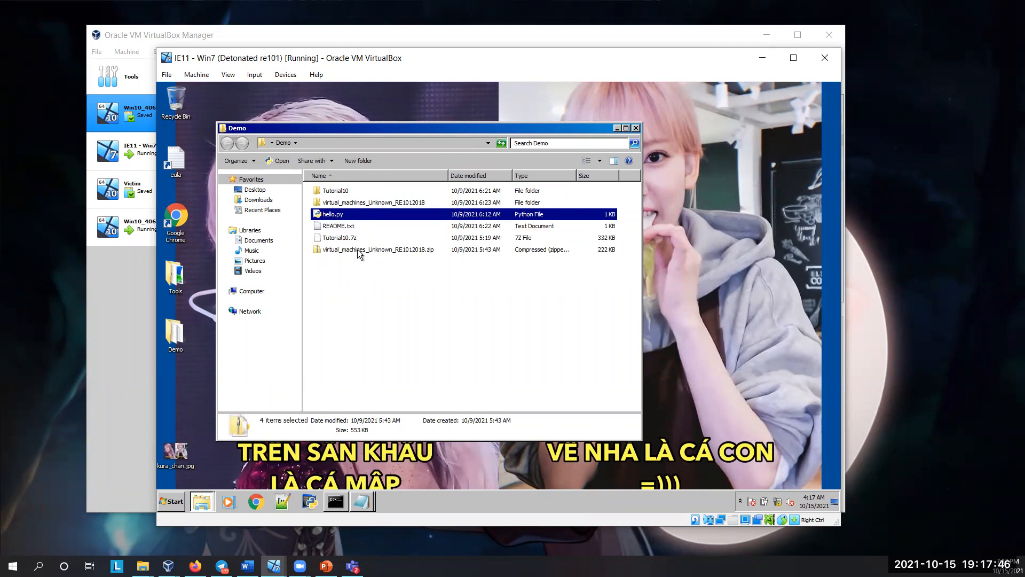
pyautogui.click(361, 277)
pyautogui.click(345, 217)
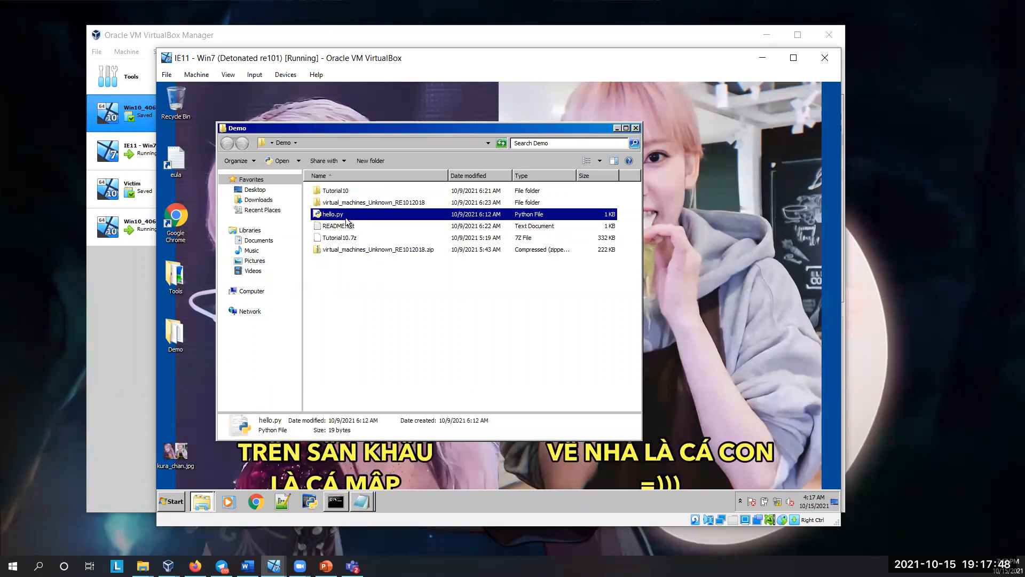
pyautogui.press('Delete')
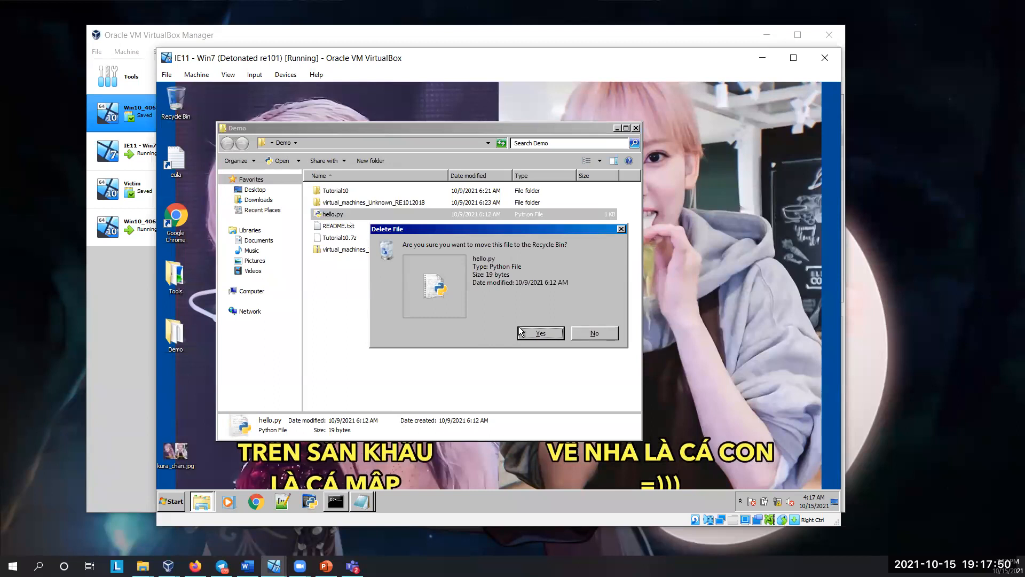
pyautogui.click(529, 332)
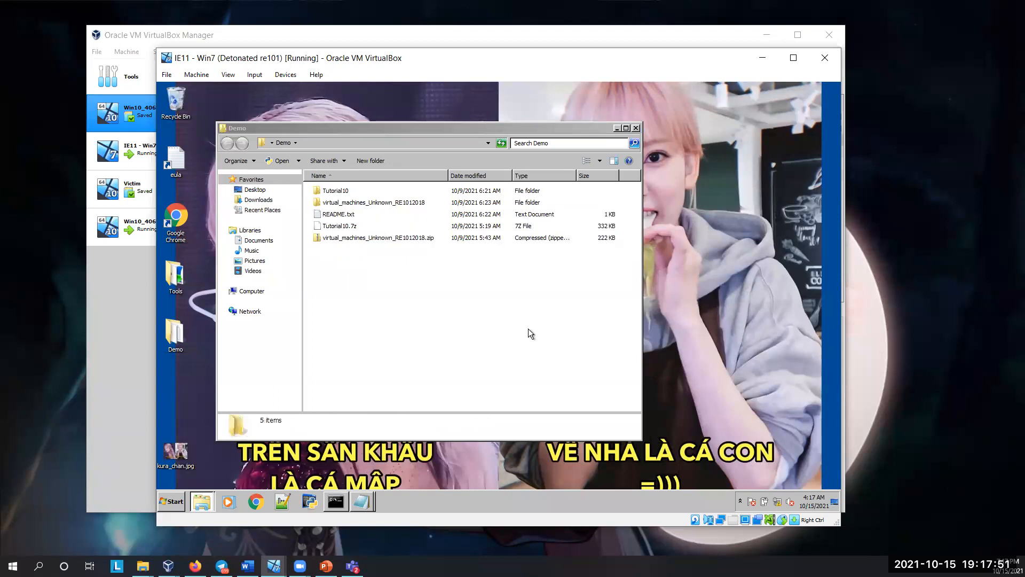
# Step: Check the file details of the Tutorial10.7z and virtual_machines_Unknown_RE1012018.zip archives in the Demo folder
pyautogui.click(358, 205)
pyautogui.click(344, 224)
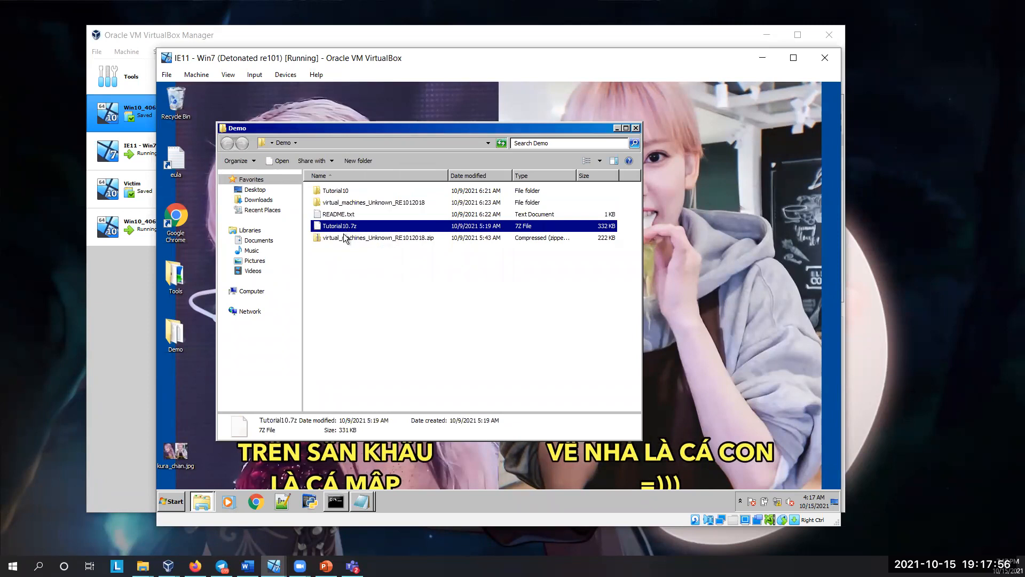
pyautogui.keyDown('shift'); pyautogui.click(342, 237); pyautogui.keyUp('shift')
pyautogui.click(323, 266)
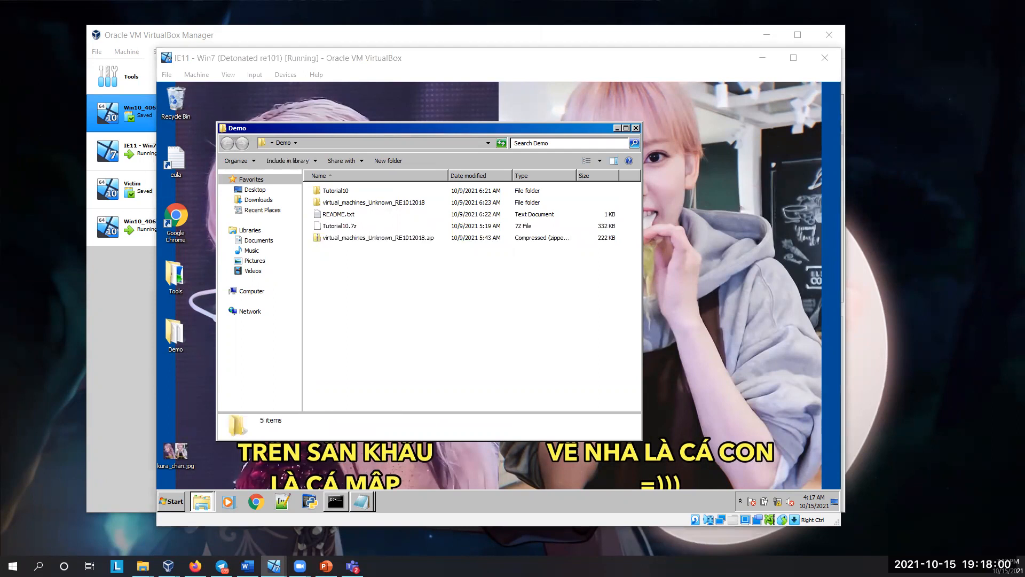
pyautogui.click(342, 329)
pyautogui.click(350, 227)
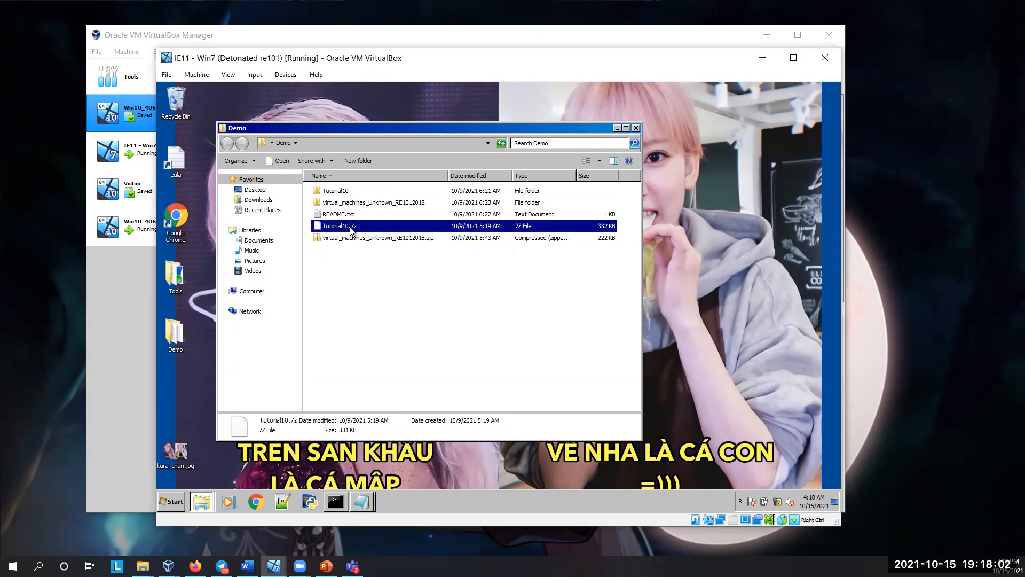
pyautogui.click(350, 238)
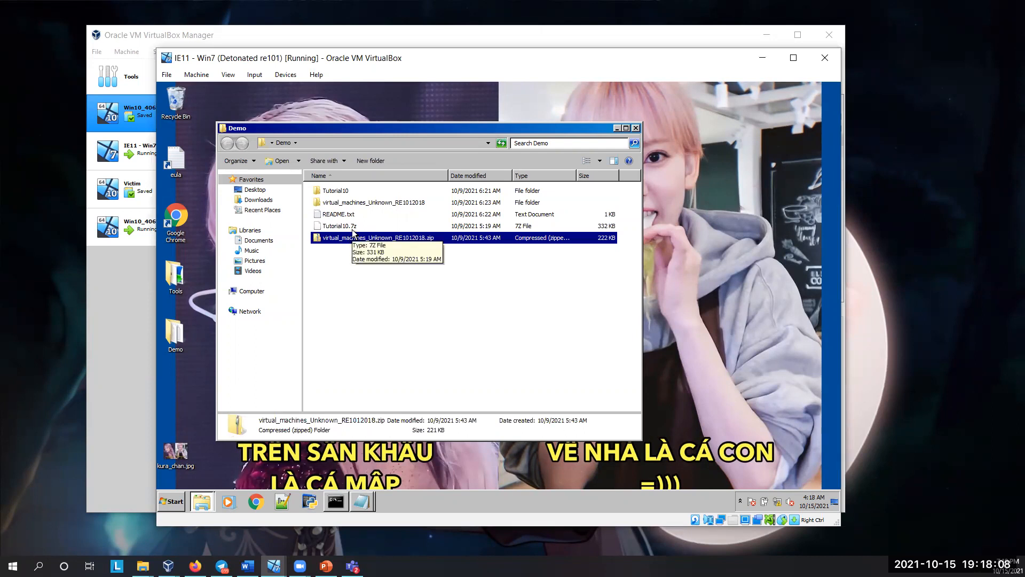
# Step: Look inside the Tutorial10 folder, then return to Demo and point out the two archives beside it
pyautogui.doubleClick(348, 192)
pyautogui.click(229, 143)
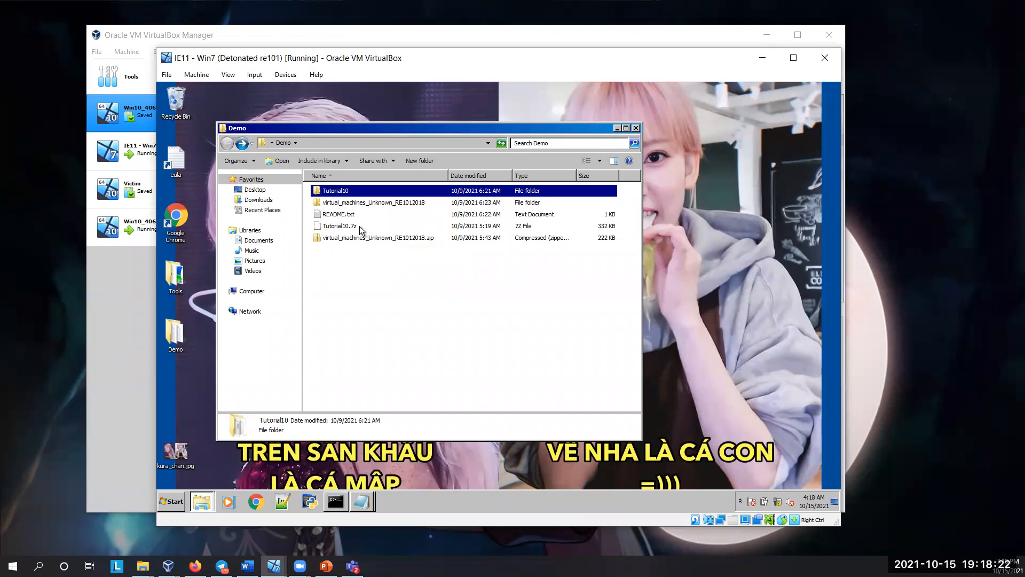
pyautogui.click(340, 227)
pyautogui.click(341, 237)
pyautogui.click(341, 228)
pyautogui.keyDown('ctrl'); pyautogui.click(341, 236); pyautogui.keyUp('ctrl')
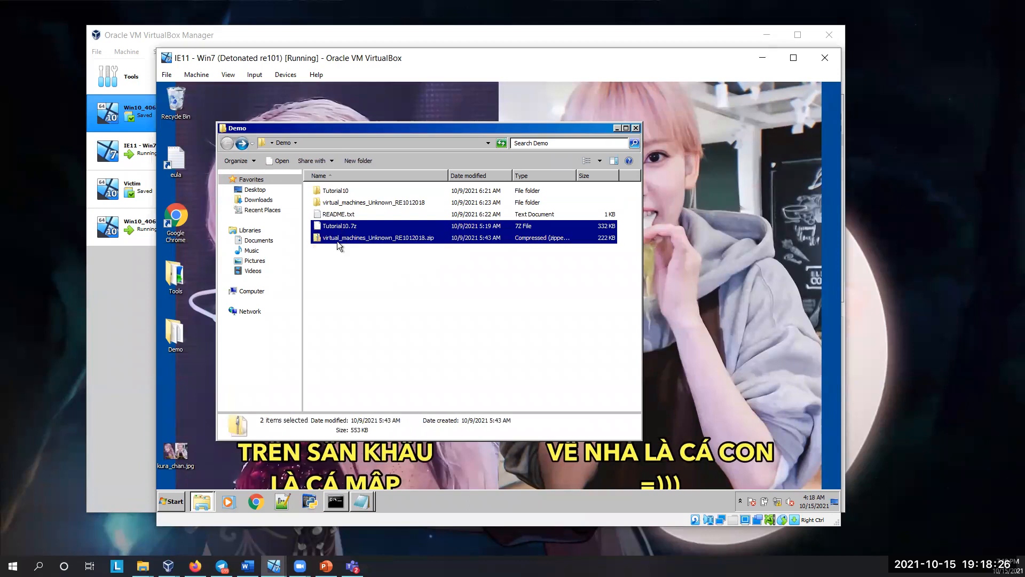
pyautogui.click(339, 249)
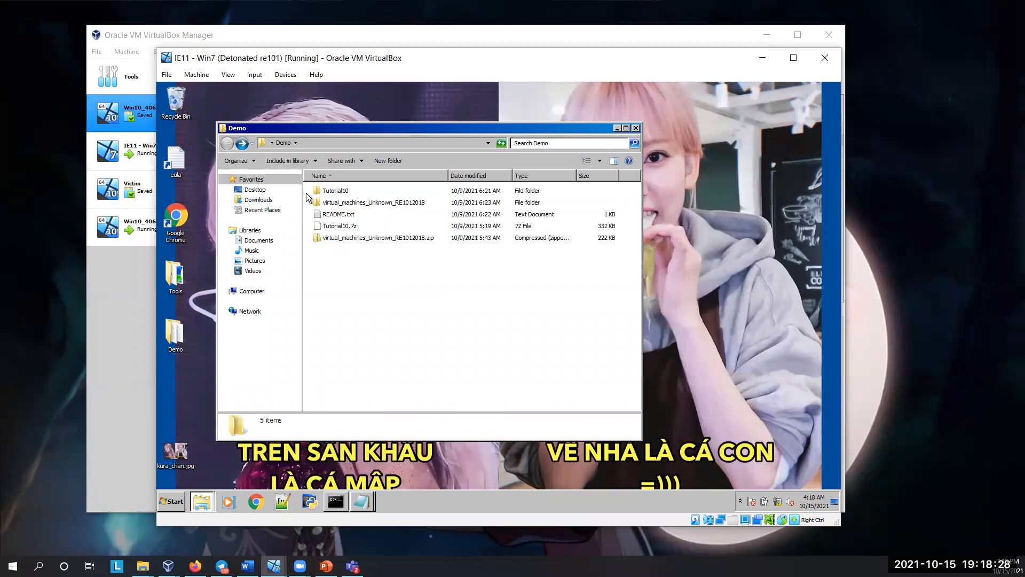
pyautogui.click(332, 191)
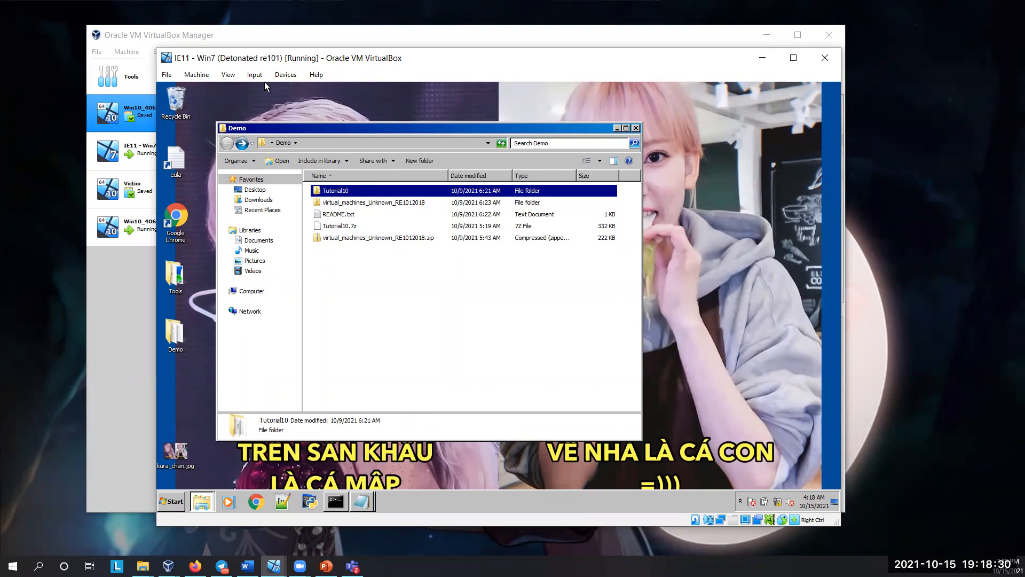
# Step: Recheck how Adapter 1 is attached in the IE11 - Win7 network settings, leaving them unchanged
pyautogui.click(285, 75)
pyautogui.moveTo(313, 122)
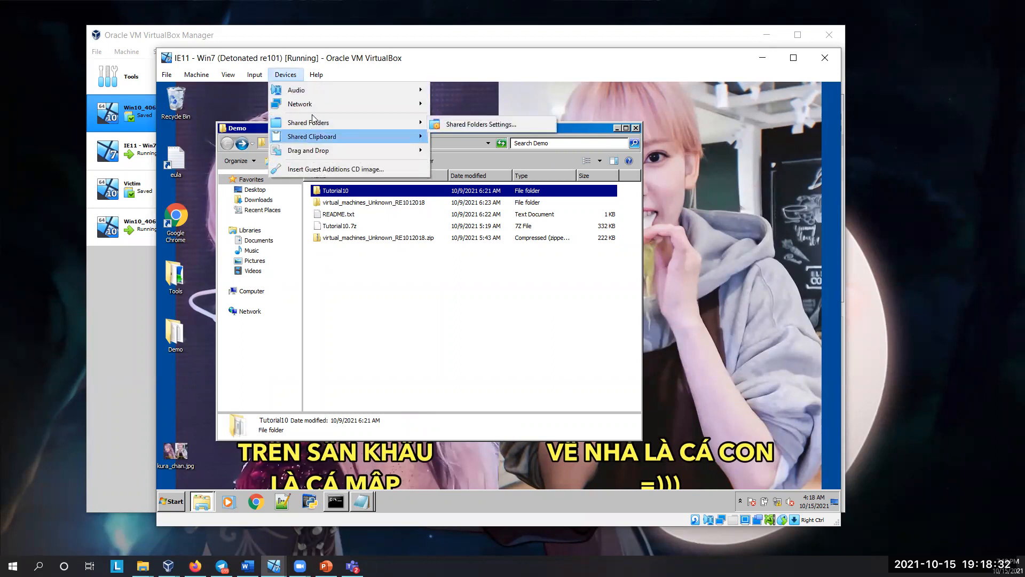
pyautogui.moveTo(319, 98)
pyautogui.click(443, 106)
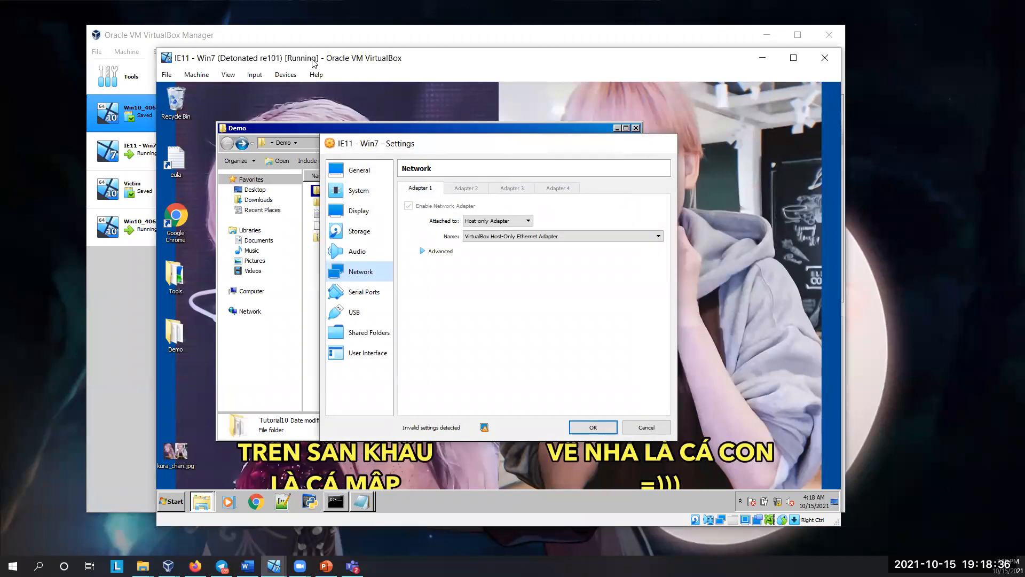
pyautogui.press('Escape')
# Step: Check the IE11 - Win7 machine's shared folders settings for any configured folders, then close the settings
pyautogui.click(286, 75)
pyautogui.moveTo(313, 122)
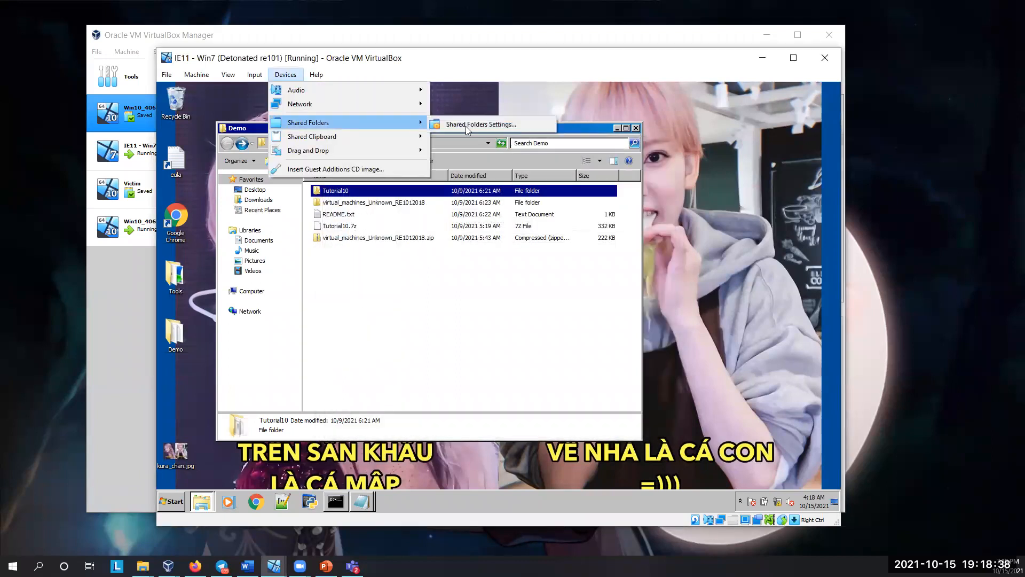
pyautogui.click(466, 128)
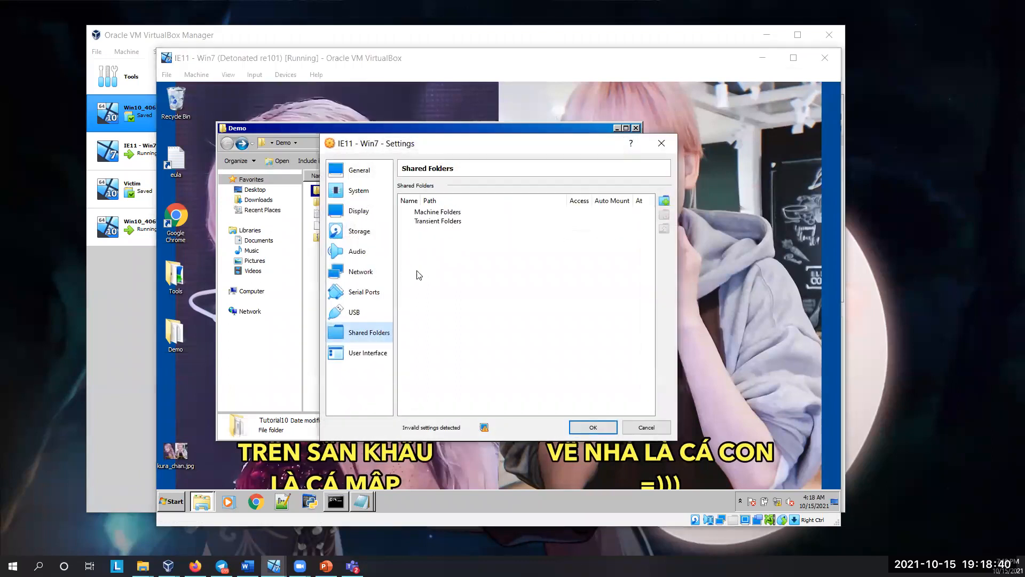
pyautogui.click(661, 143)
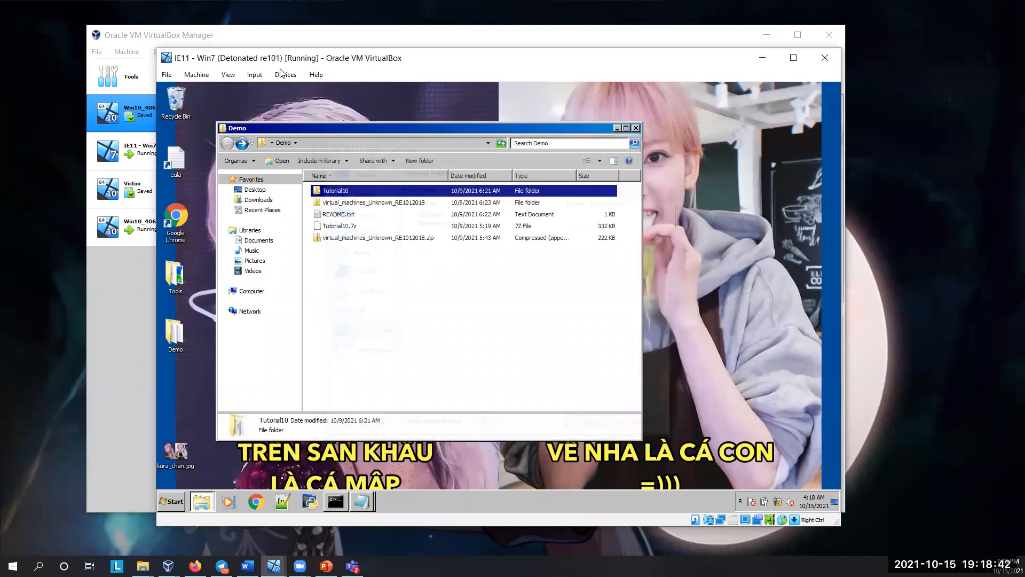
# Step: Look through the samples in the Tutorial10 folder, then open virtual_machines_Unknown_RE1012018 and check Unknown.exe
pyautogui.doubleClick(356, 189)
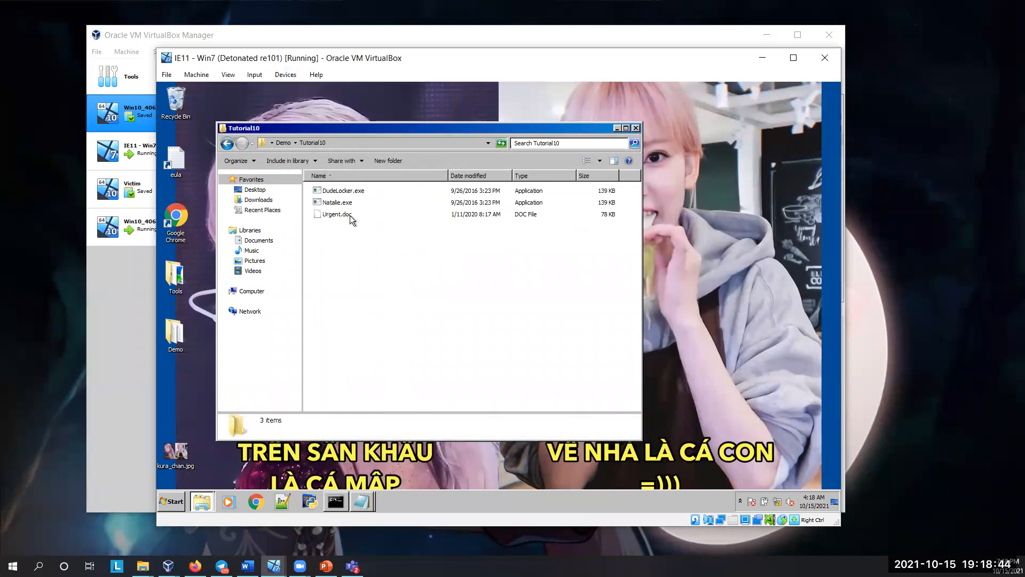
pyautogui.press('BackSpace')
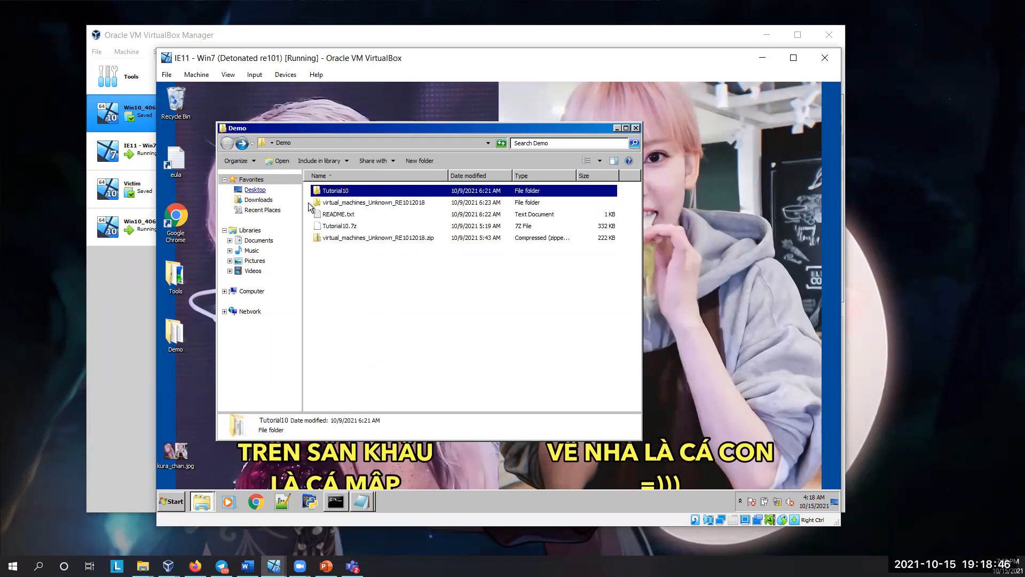
pyautogui.doubleClick(347, 202)
pyautogui.click(347, 191)
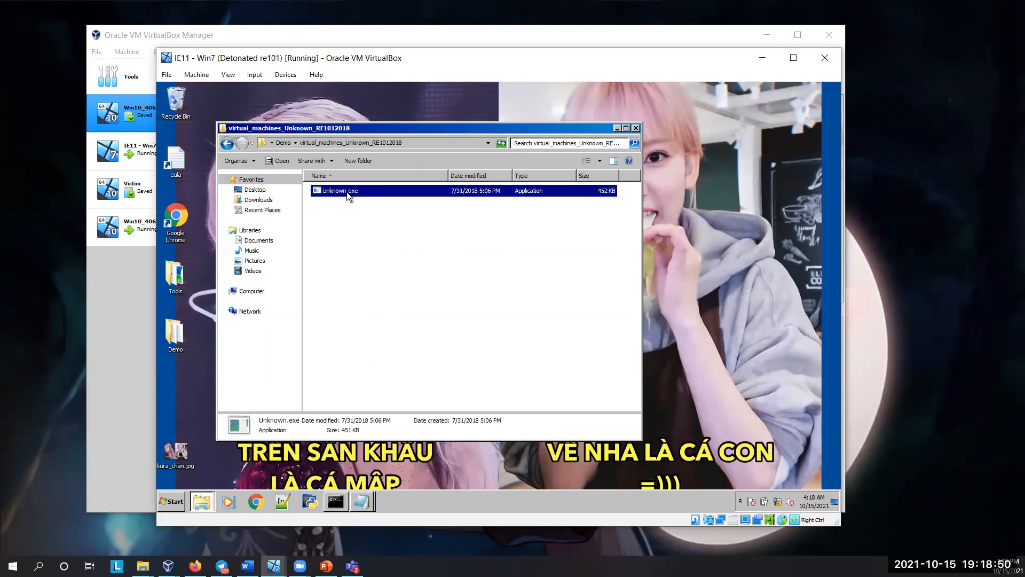
pyautogui.click(345, 240)
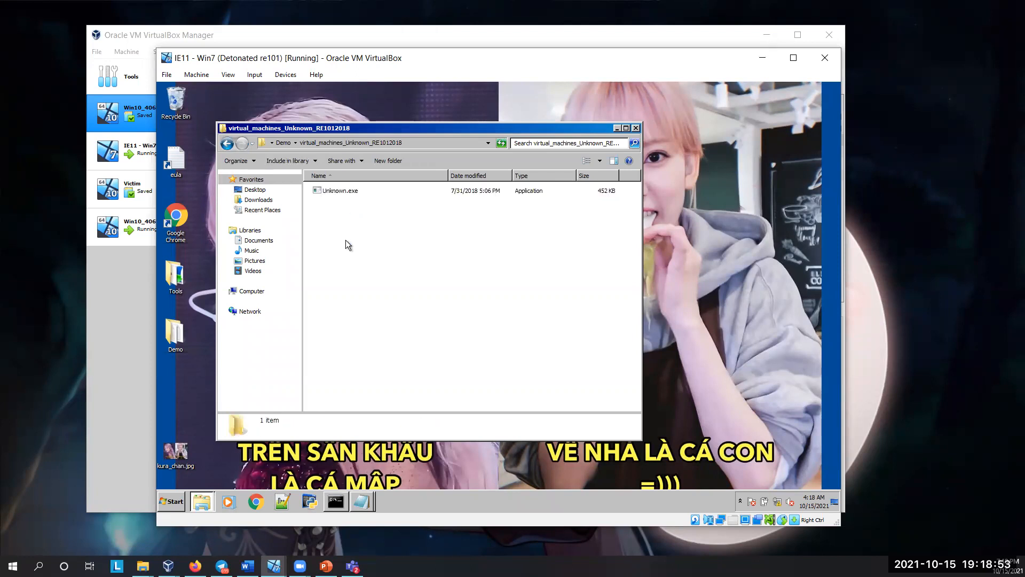
# Step: Launch bintext.exe from the desktop's Tools folder and load Unknown.exe as the file to scan
pyautogui.doubleClick(176, 333)
pyautogui.doubleClick(176, 275)
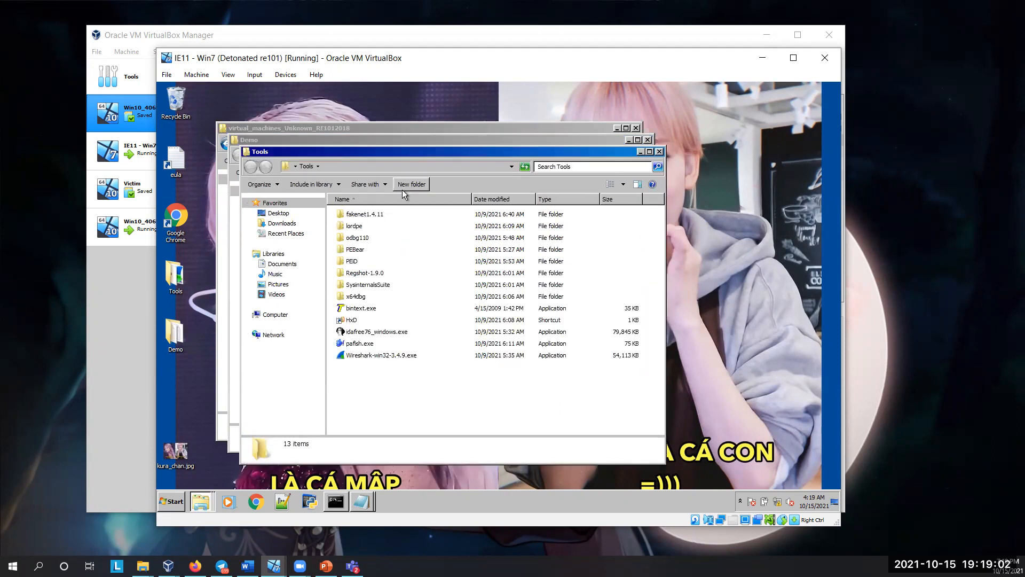
pyautogui.doubleClick(362, 310)
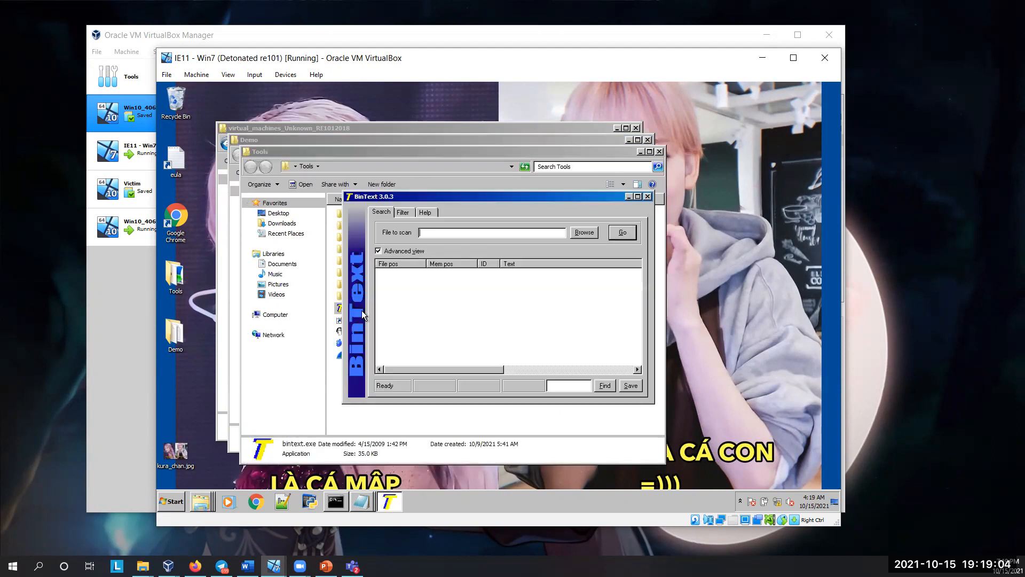
pyautogui.click(582, 232)
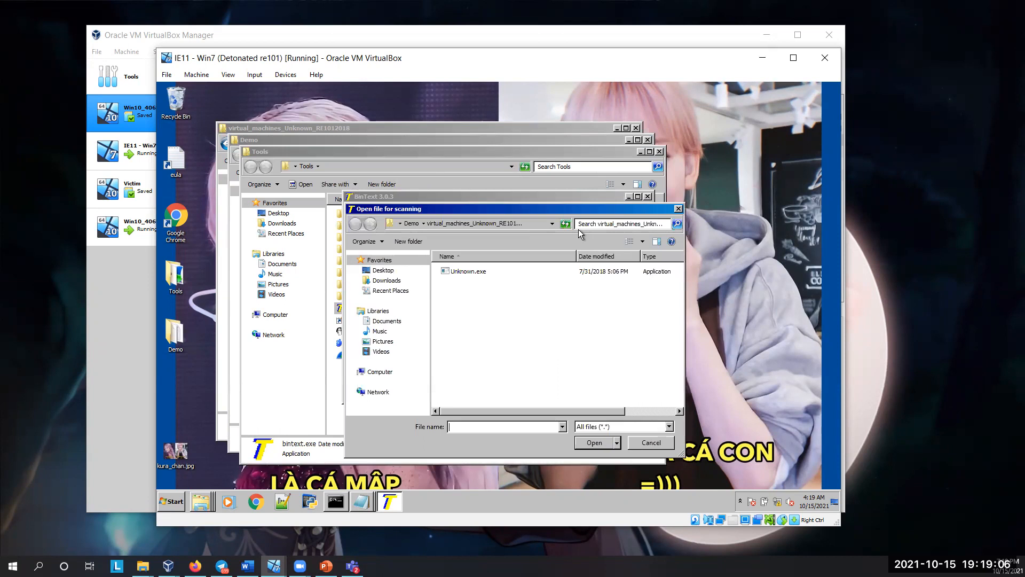
pyautogui.click(484, 271)
pyautogui.click(589, 441)
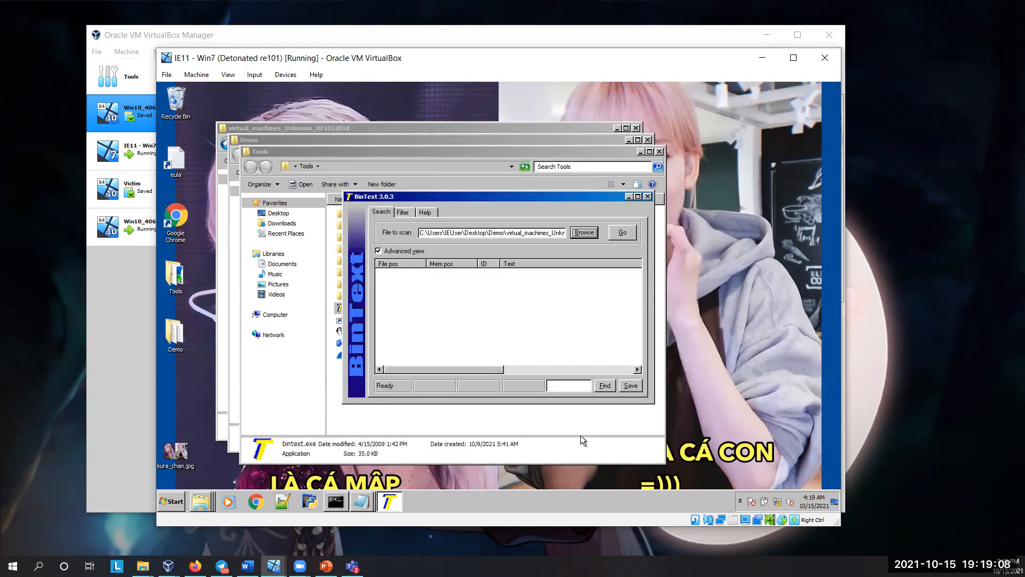
# Step: Scan Unknown.exe for its text strings, and reposition and enlarge the BinText window to show more results
pyautogui.click(623, 233)
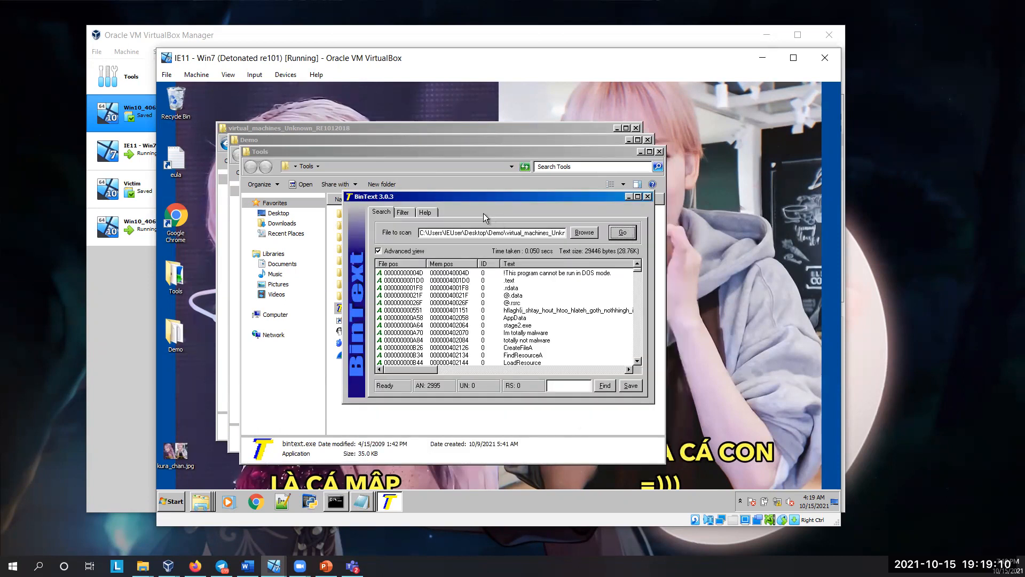
pyautogui.moveTo(482, 197); pyautogui.dragTo(323, 110)
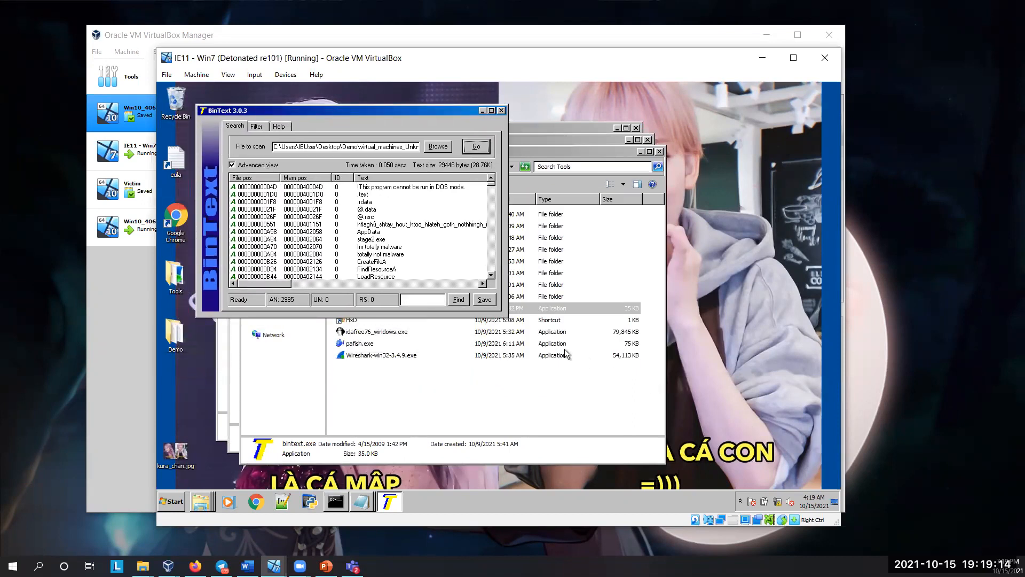
pyautogui.moveTo(506, 315); pyautogui.dragTo(690, 446)
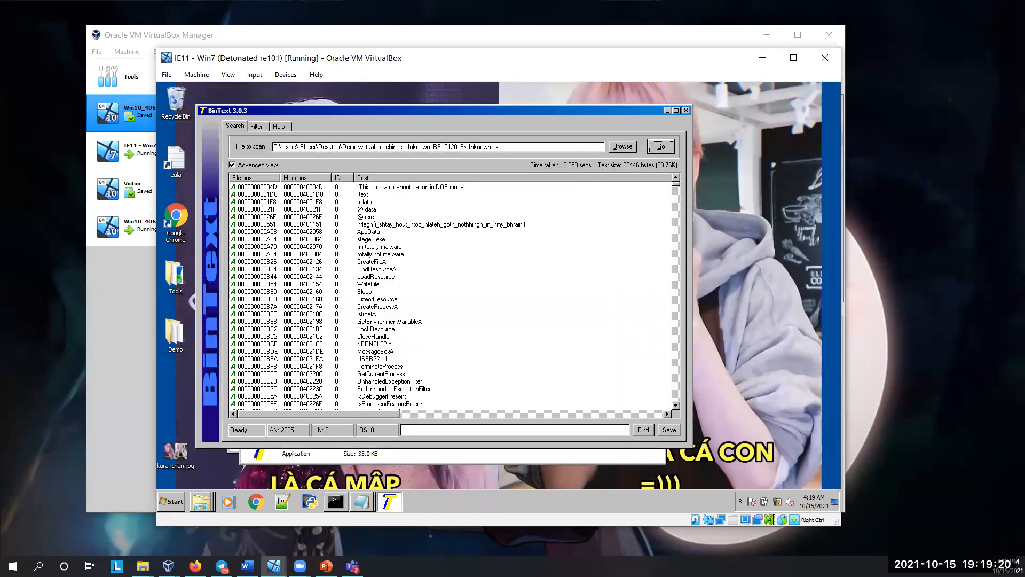
pyautogui.hotkey('alt', 'Tab')
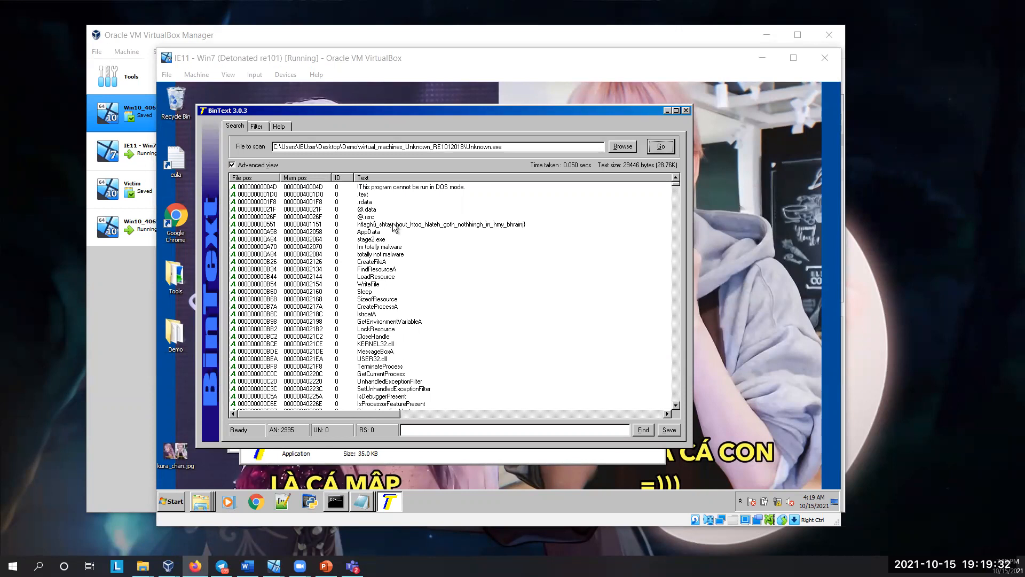
# Step: Look through the extracted strings of Unknown.exe from the totally not malware entry downward, and return to the start of the list
pyautogui.click(402, 253)
pyautogui.scroll(-9, 402, 251)
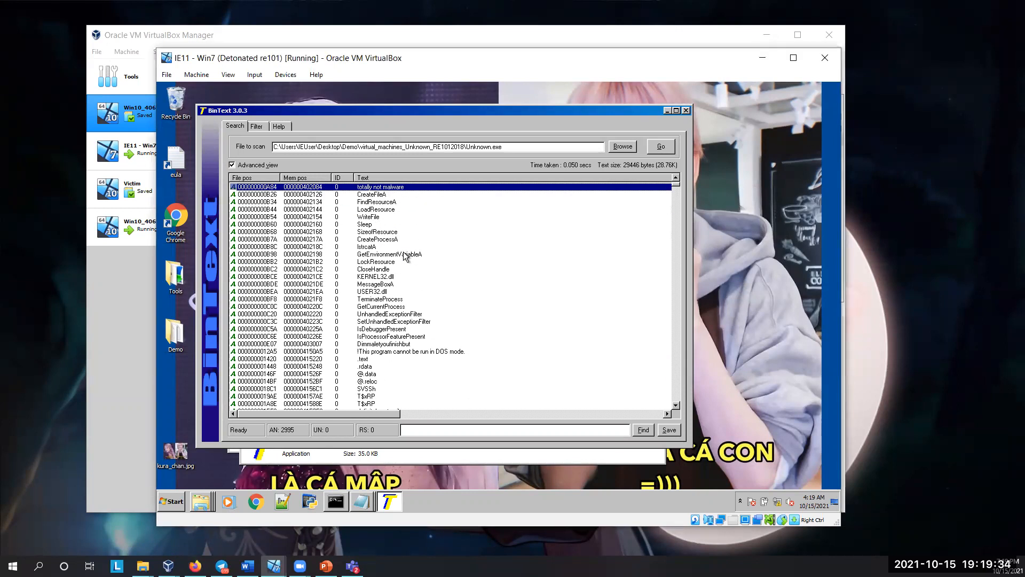
pyautogui.scroll(-8, 403, 251)
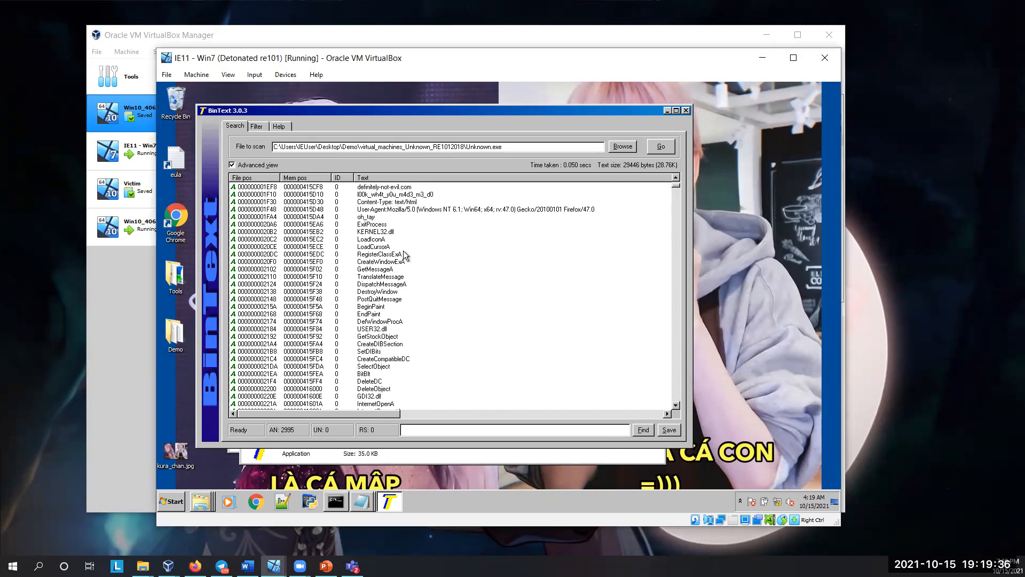
pyautogui.scroll(-7, 403, 255)
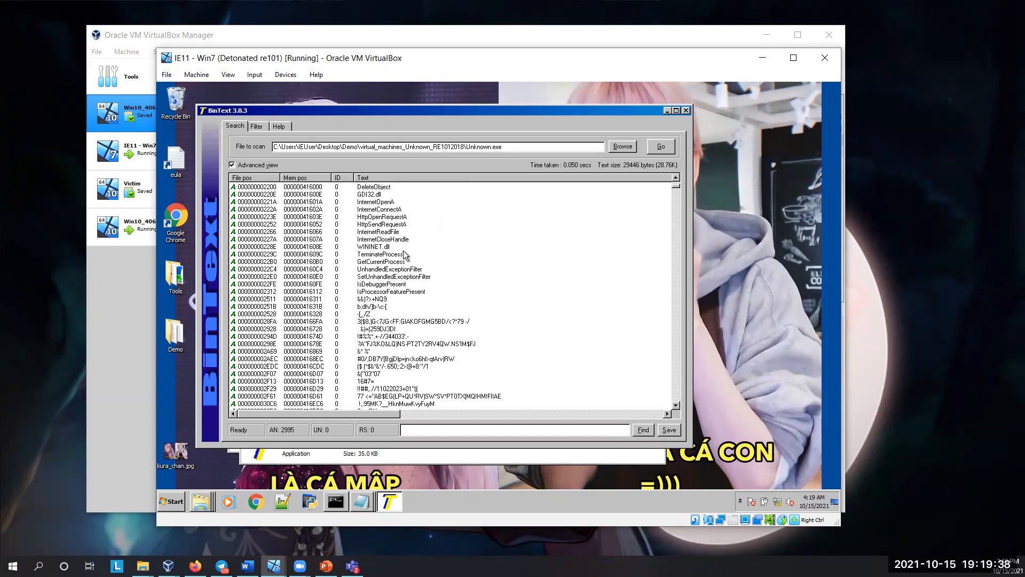
pyautogui.scroll(-8, 404, 255)
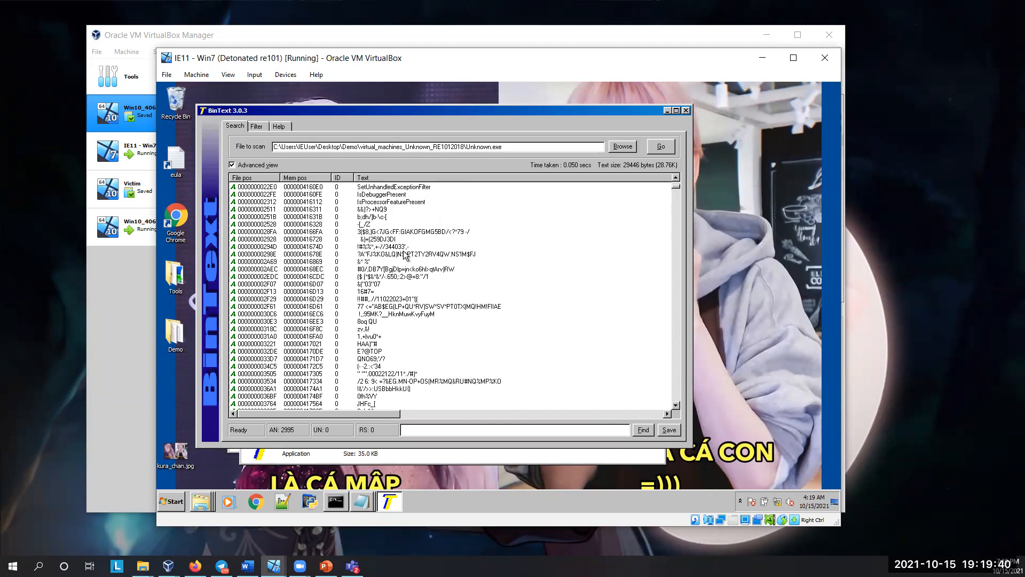
pyautogui.scroll(-15, 404, 265)
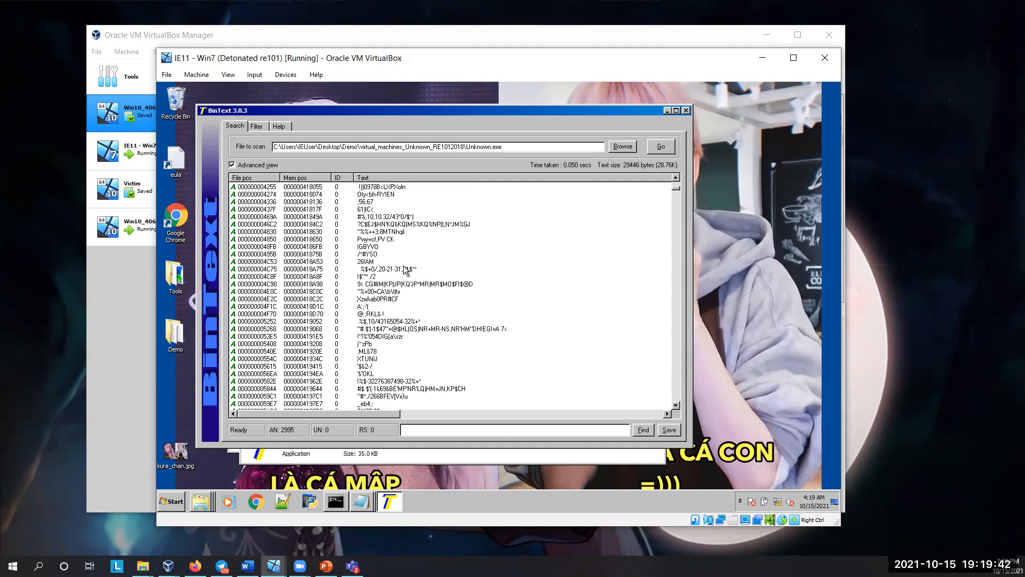
pyautogui.scroll(-20, 395, 280)
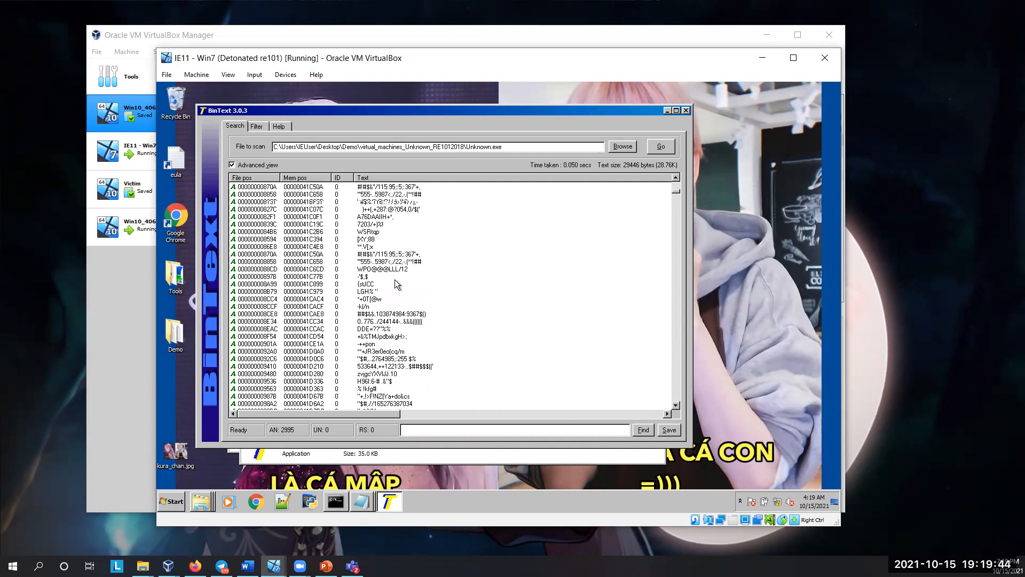
pyautogui.scroll(-20, 412, 286)
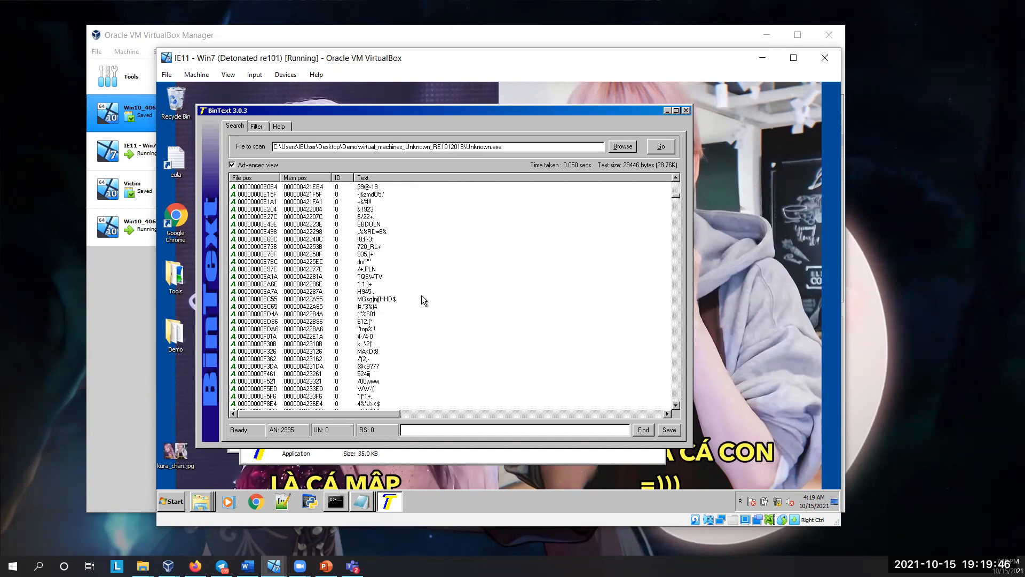
pyautogui.moveTo(675, 198); pyautogui.dragTo(683, 179)
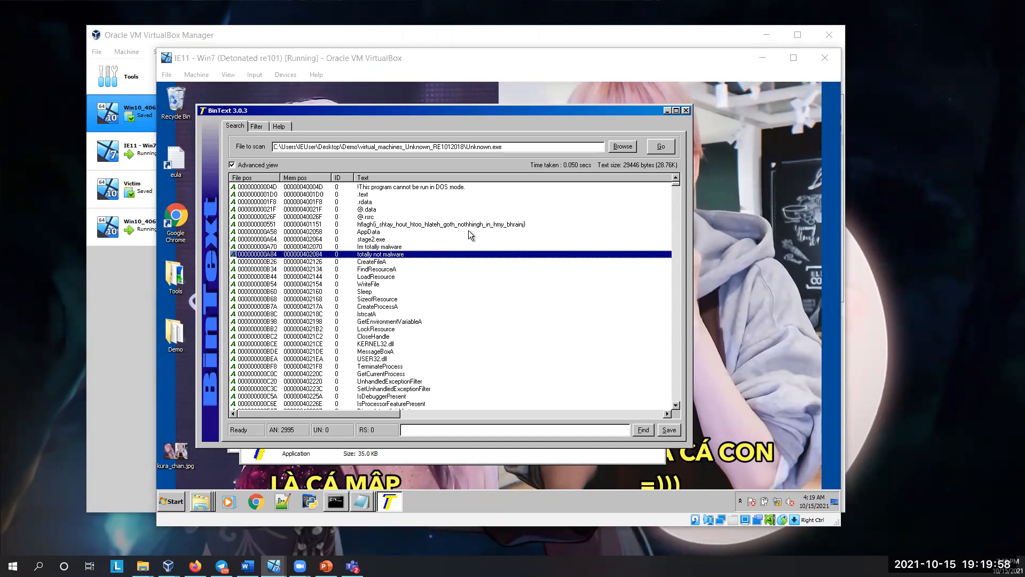
# Step: Examine the early strings one by one, including the hflagh entry, stage2.exe, Im totally malware, totally not malware and Sleep
pyautogui.click(406, 225)
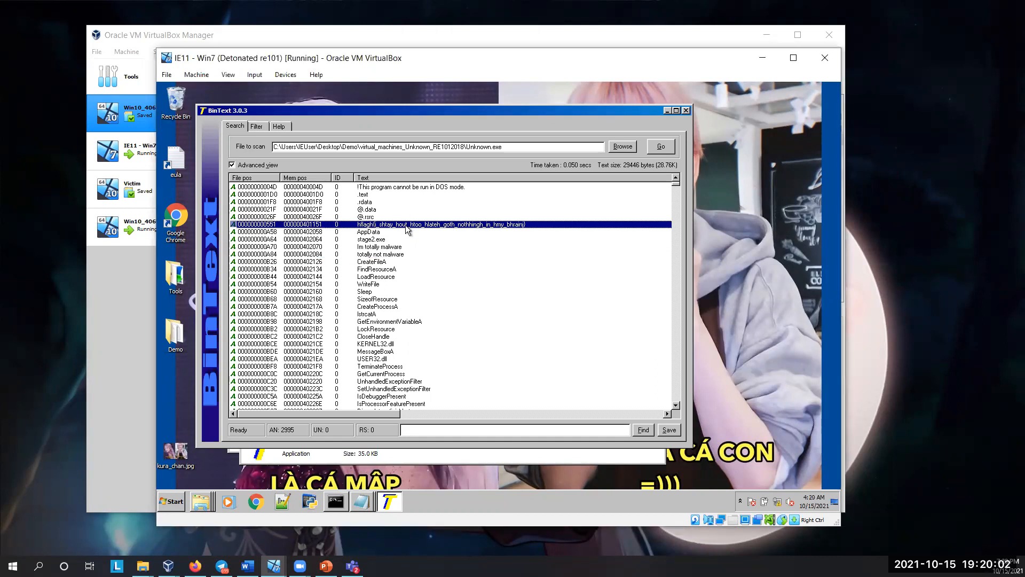
pyautogui.click(388, 240)
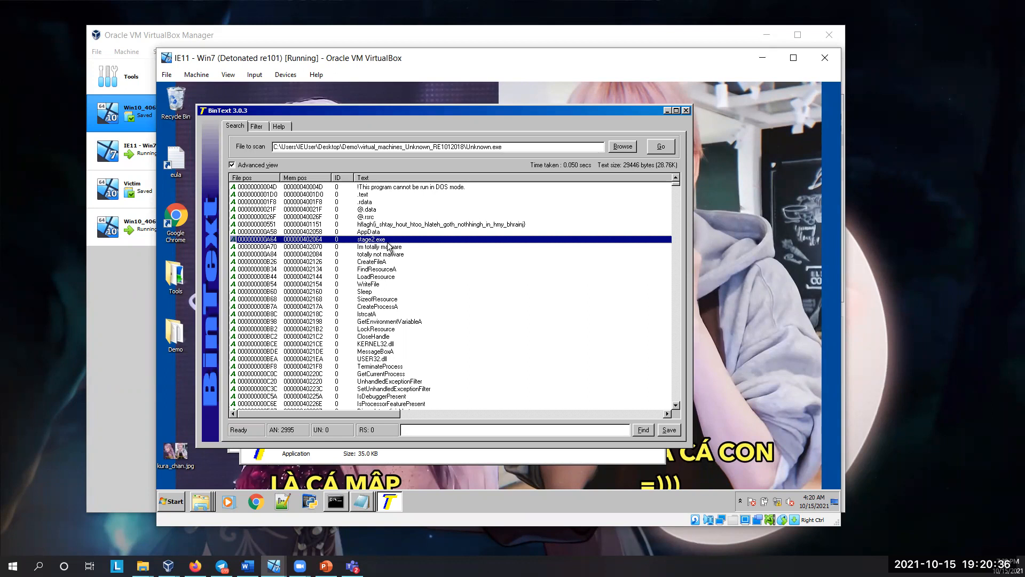
pyautogui.press('Down')
pyautogui.press('Down')
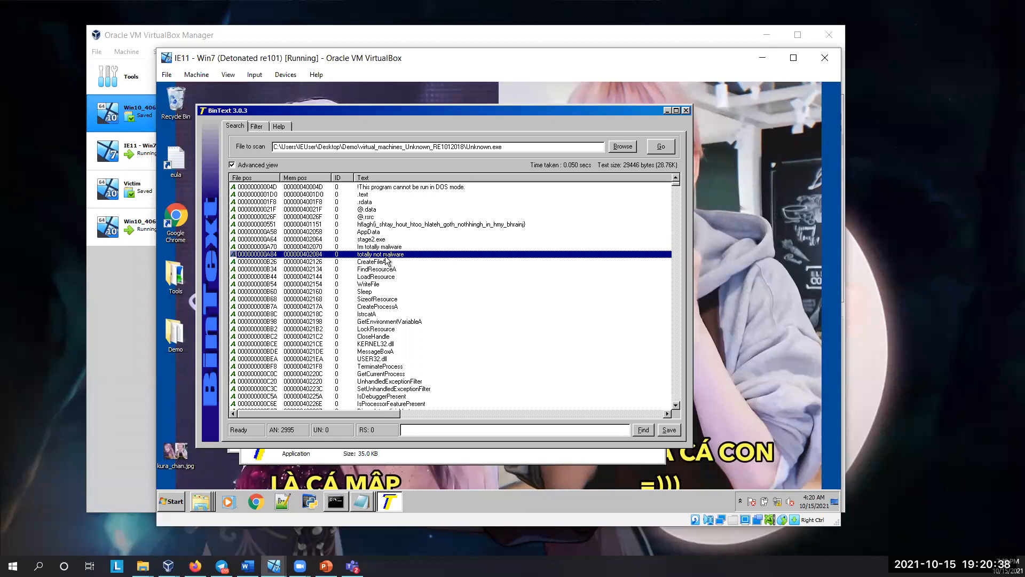
pyautogui.press('Up')
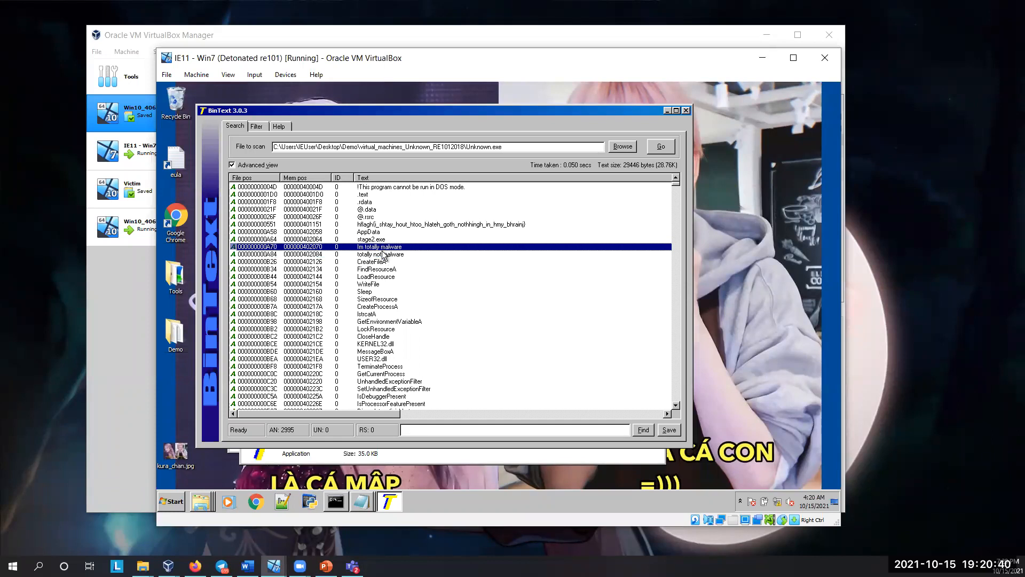
pyautogui.scroll(-2, 372, 331)
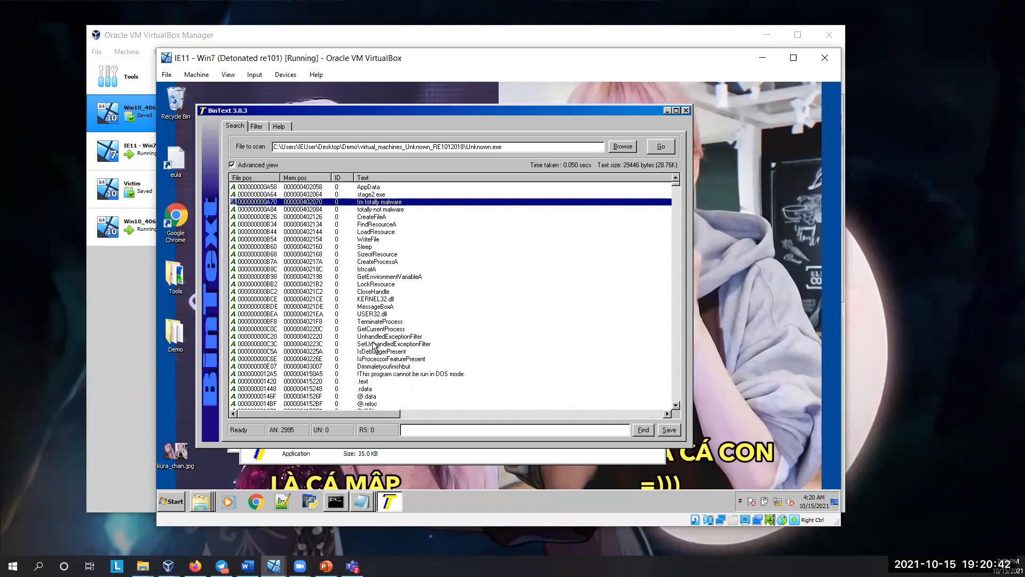
pyautogui.click(371, 376)
pyautogui.scroll(2, 375, 347)
pyautogui.click(376, 293)
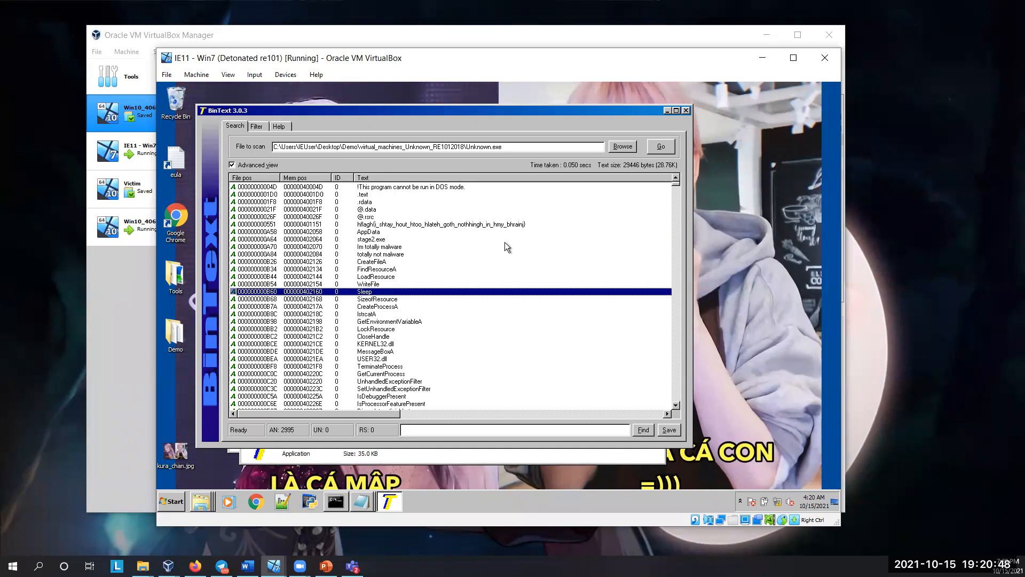
# Step: Close BinText and launch PE-bear from the PEBear folder inside Tools
pyautogui.click(686, 110)
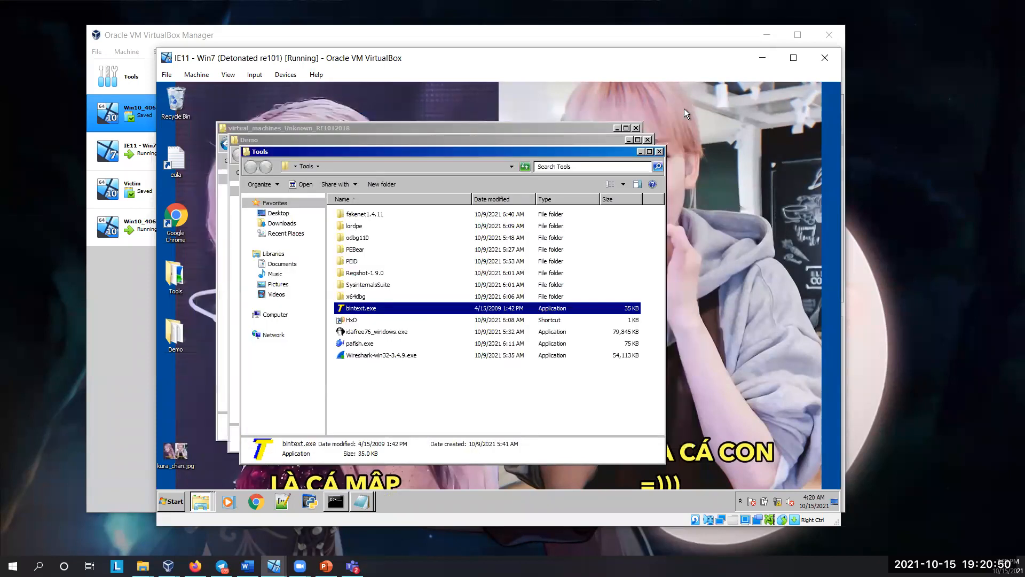
pyautogui.doubleClick(364, 250)
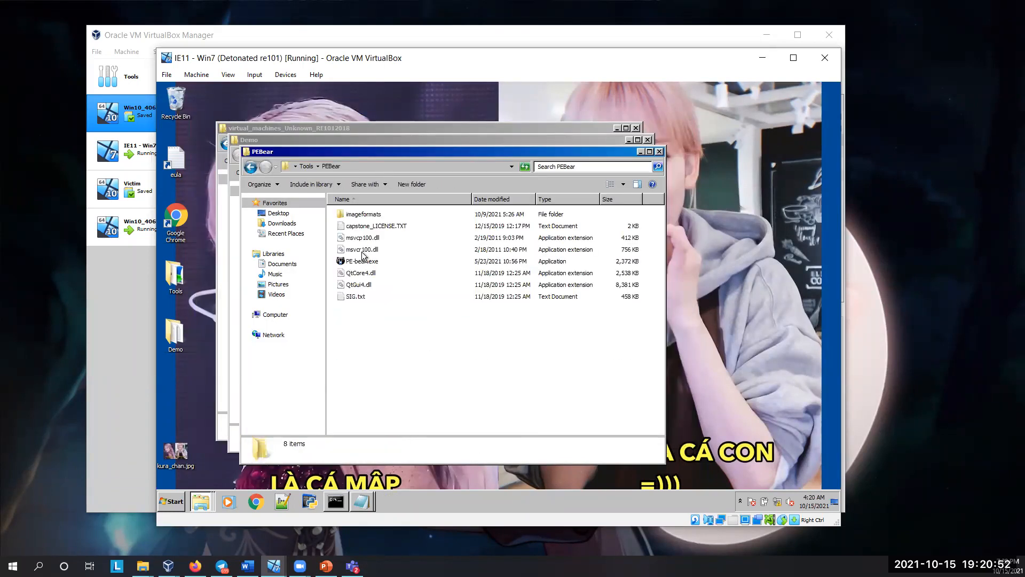
pyautogui.doubleClick(361, 266)
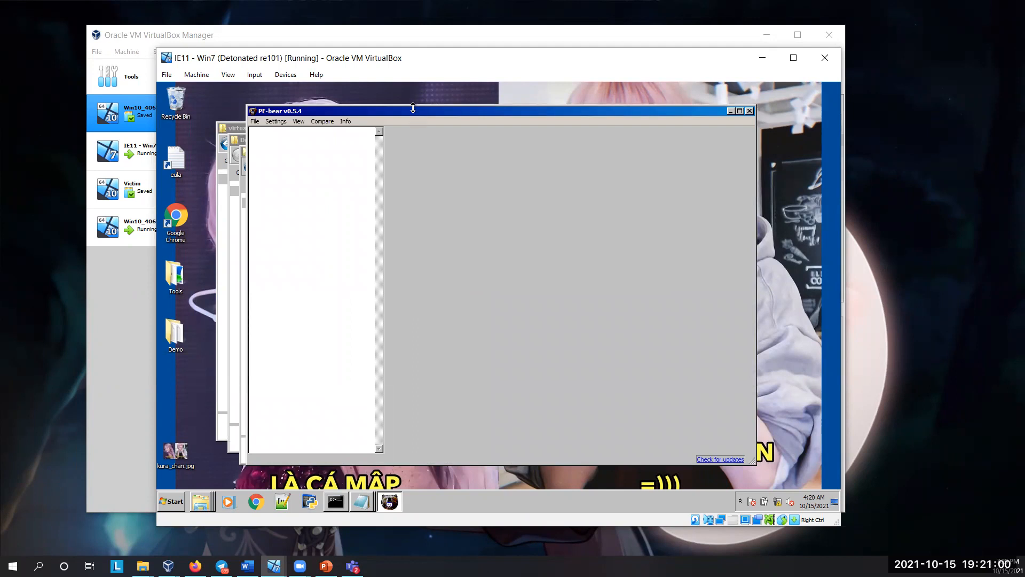
pyautogui.moveTo(405, 111); pyautogui.dragTo(325, 127)
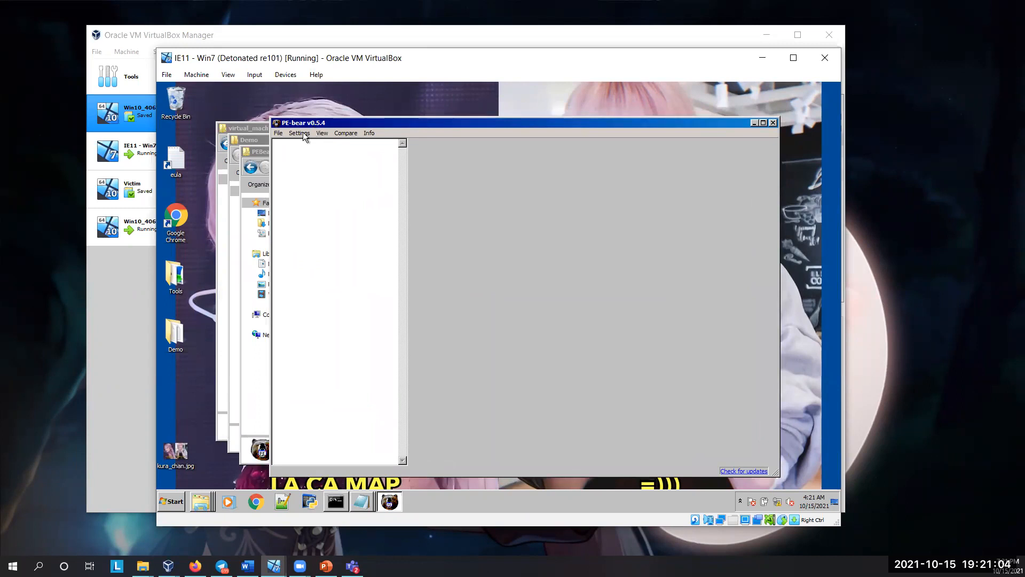
# Step: Load Unknown.exe into PE-bear and move the window so the whole analysis view fits on the desktop
pyautogui.click(280, 133)
pyautogui.click(279, 134)
pyautogui.click(280, 133)
pyautogui.click(291, 145)
pyautogui.click(395, 198)
pyautogui.click(521, 368)
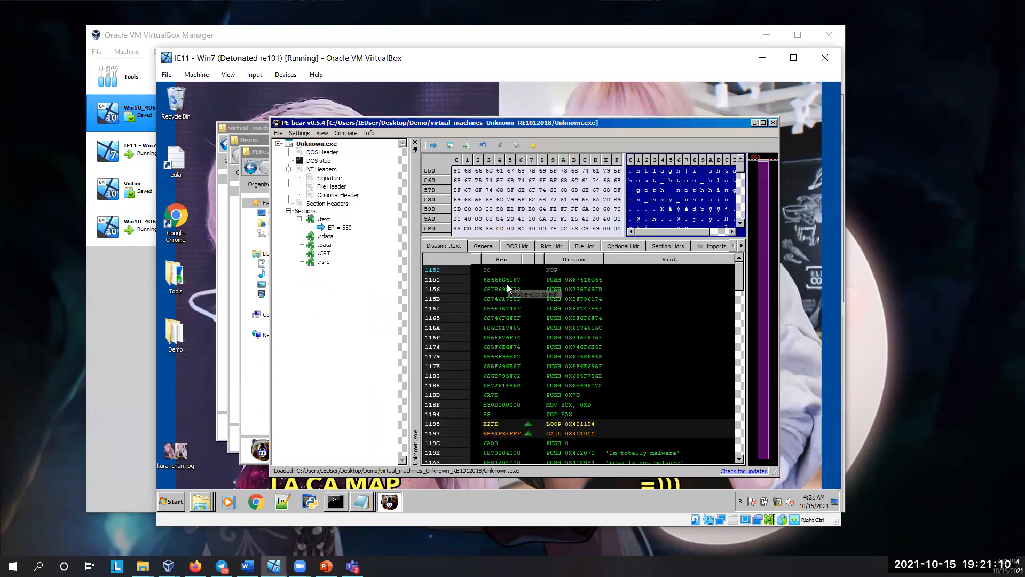
pyautogui.moveTo(424, 124); pyautogui.dragTo(357, 94)
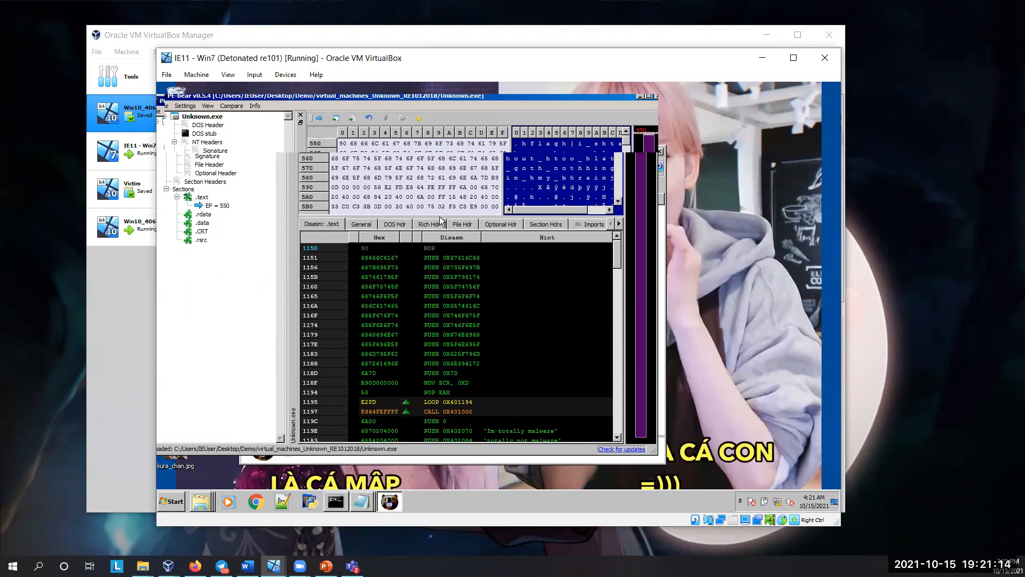
# Step: Inspect the file header, optional header and general file information of Unknown.exe
pyautogui.click(478, 217)
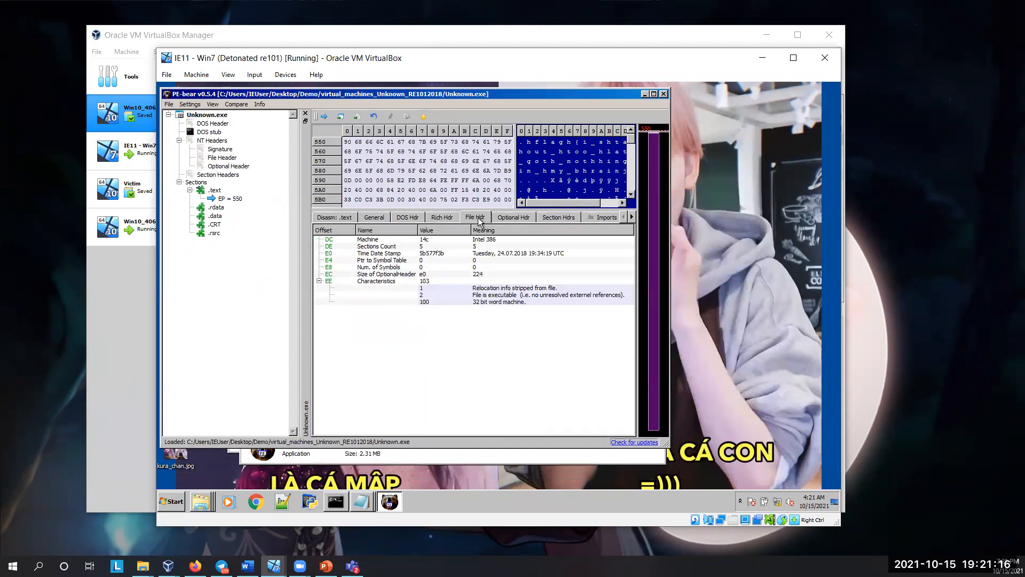
pyautogui.click(499, 218)
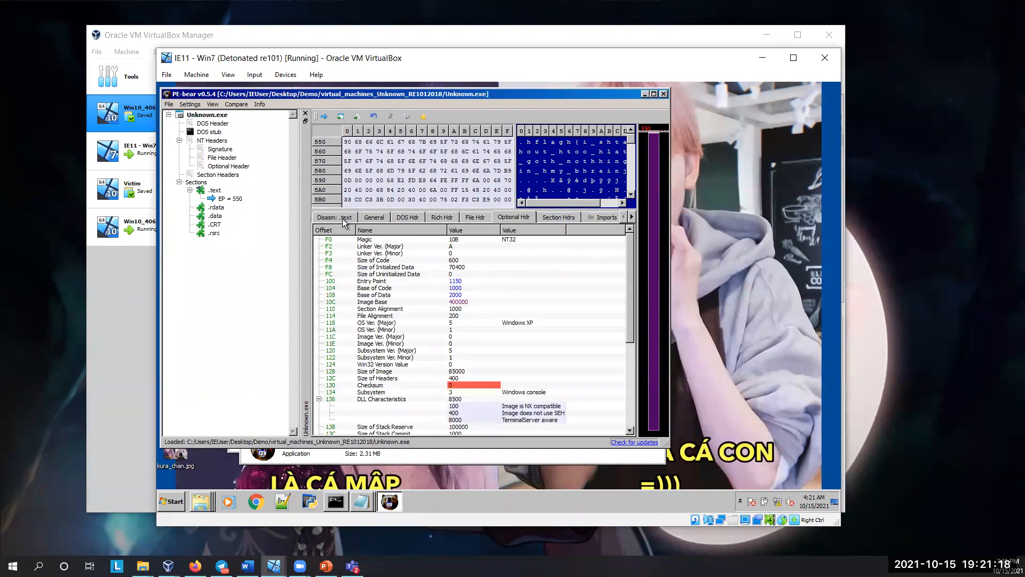
pyautogui.click(378, 219)
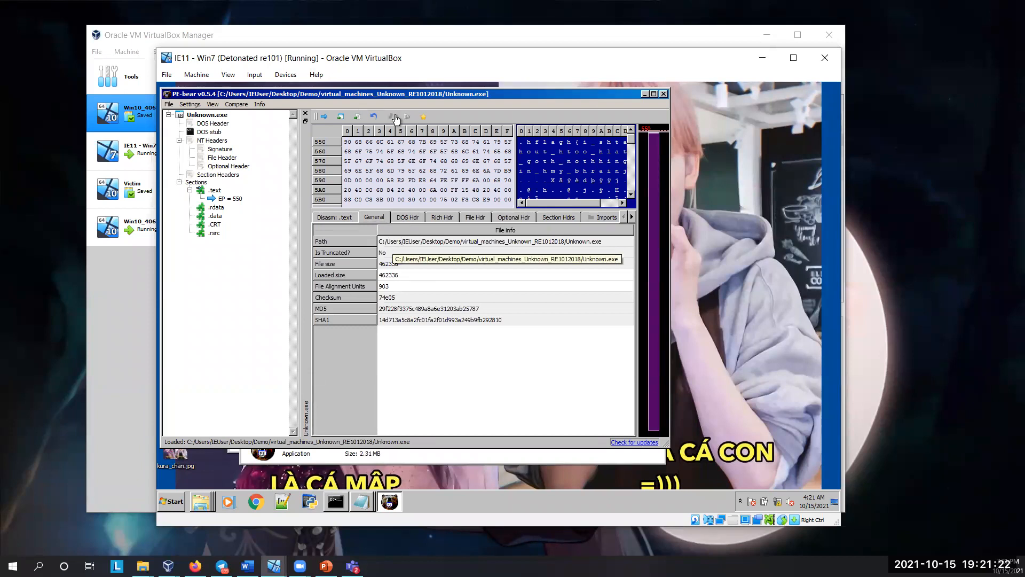
# Step: Check Unknown.exe in Demo's virtual_machines_Unknown_RE1012018 folder, then return to its general file information in PE-bear to view the hashes
pyautogui.moveTo(355, 93); pyautogui.dragTo(440, 268)
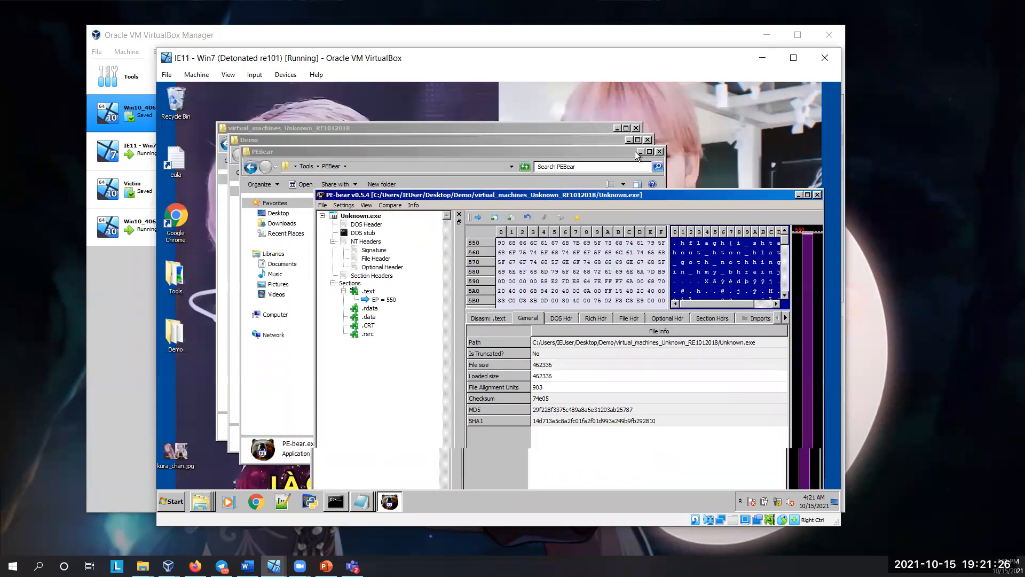
pyautogui.click(353, 235)
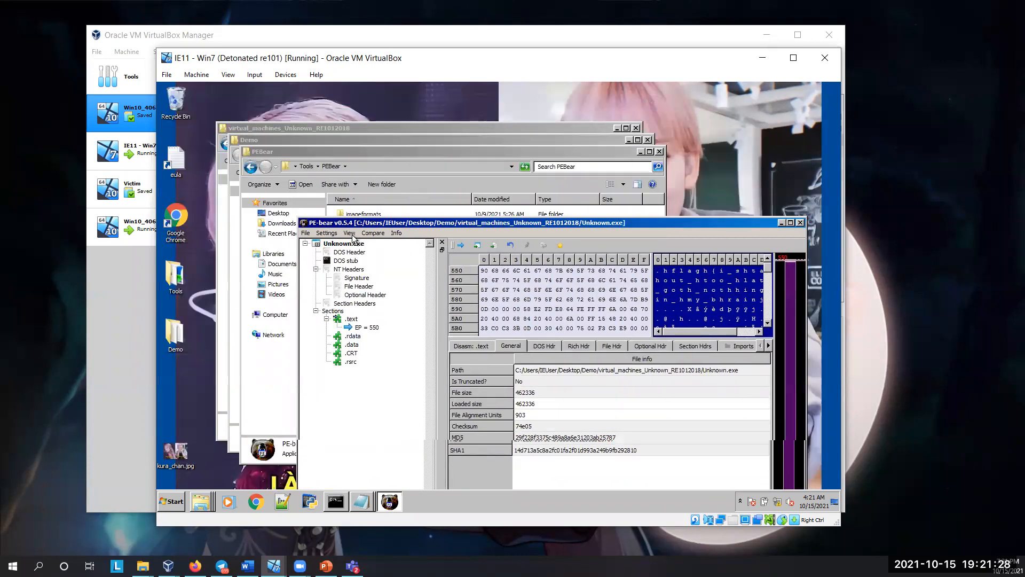
pyautogui.doubleClick(355, 214)
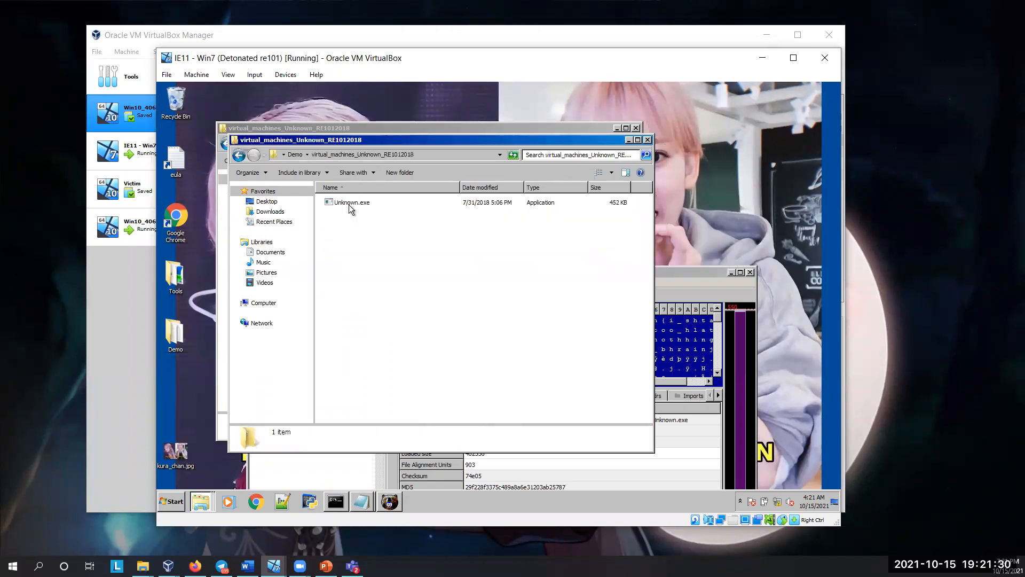
pyautogui.click(352, 202)
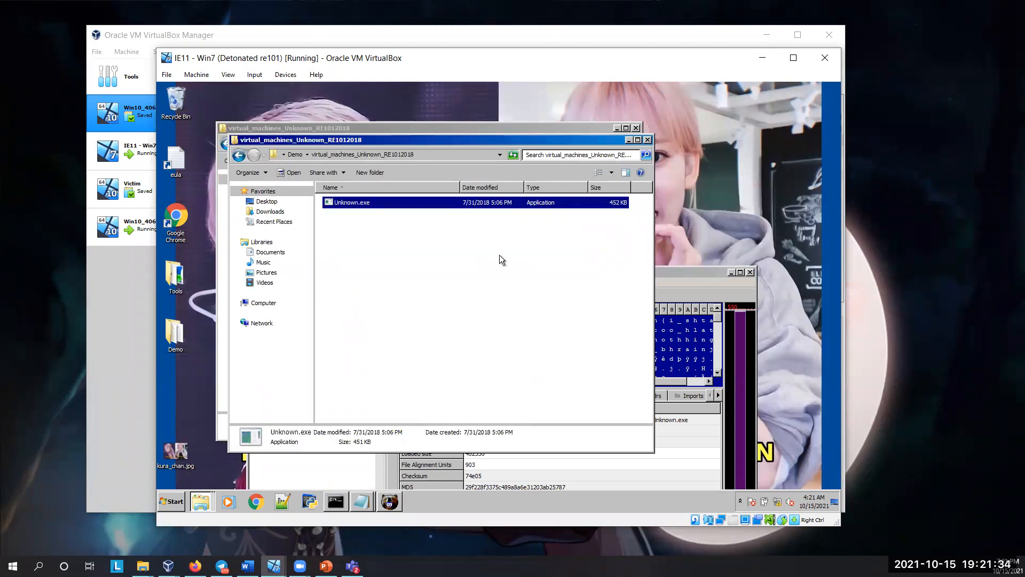
pyautogui.click(239, 155)
pyautogui.doubleClick(341, 215)
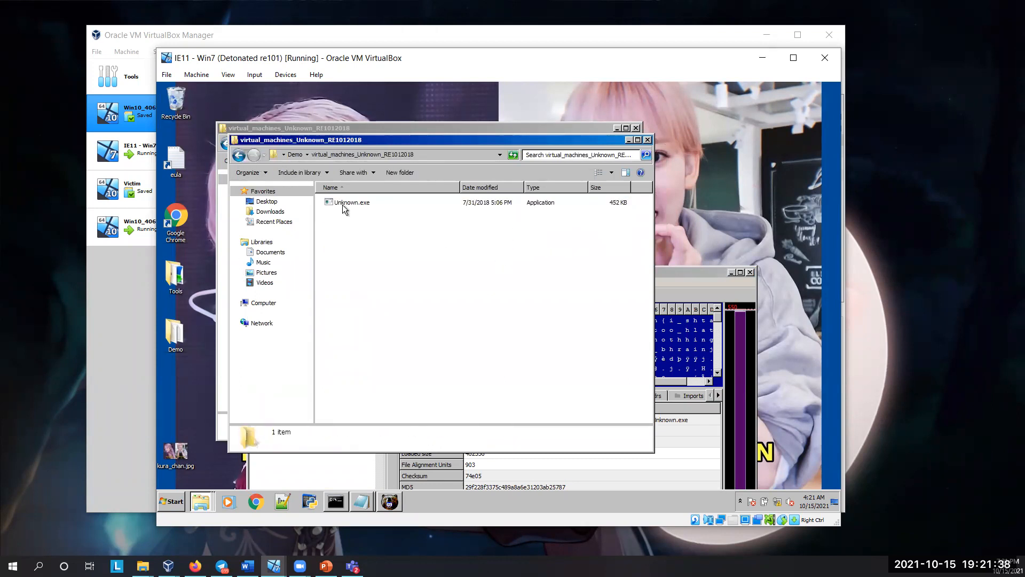
pyautogui.click(342, 203)
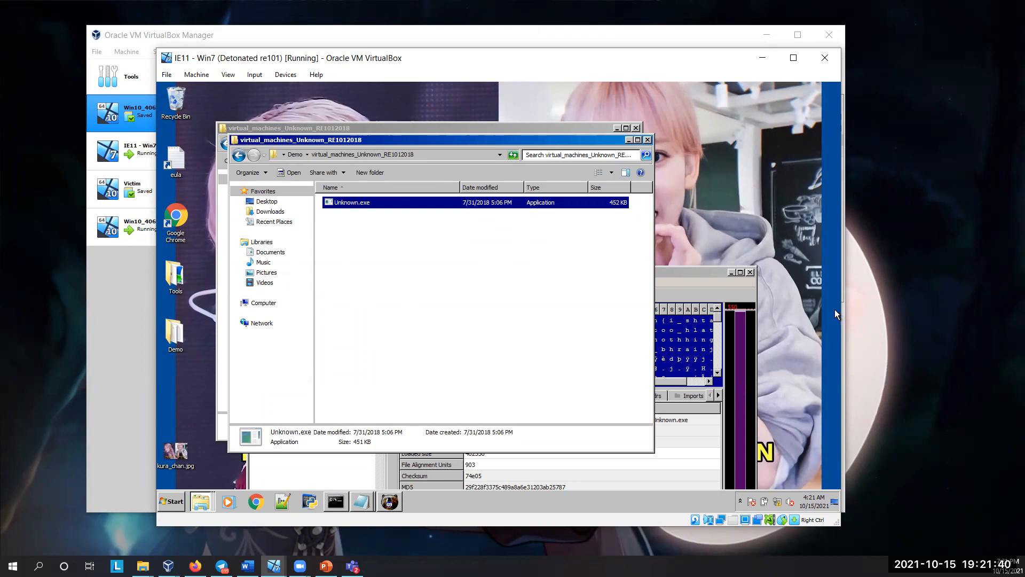
pyautogui.moveTo(690, 271); pyautogui.dragTo(668, 254)
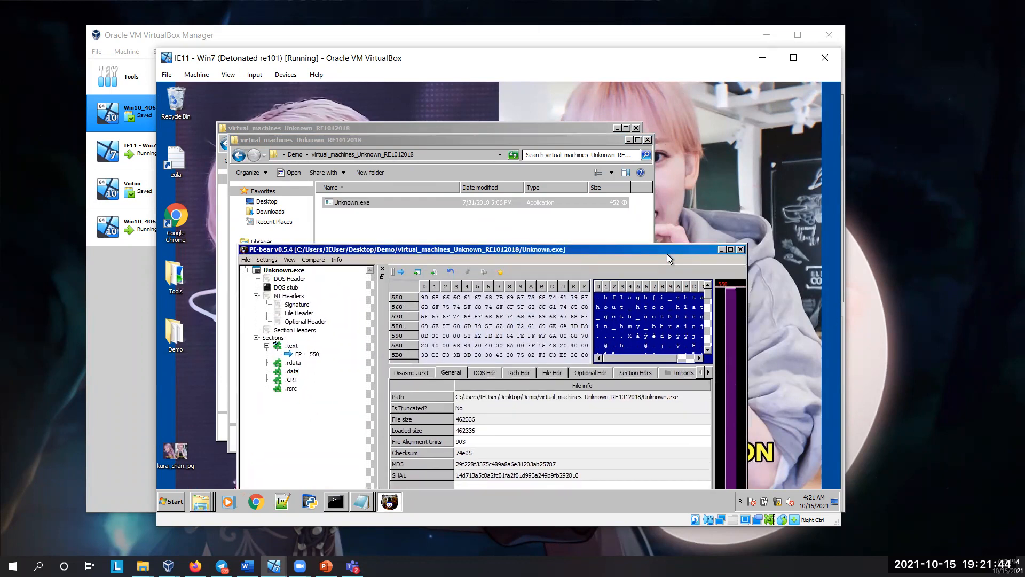
pyautogui.moveTo(525, 249); pyautogui.dragTo(506, 189)
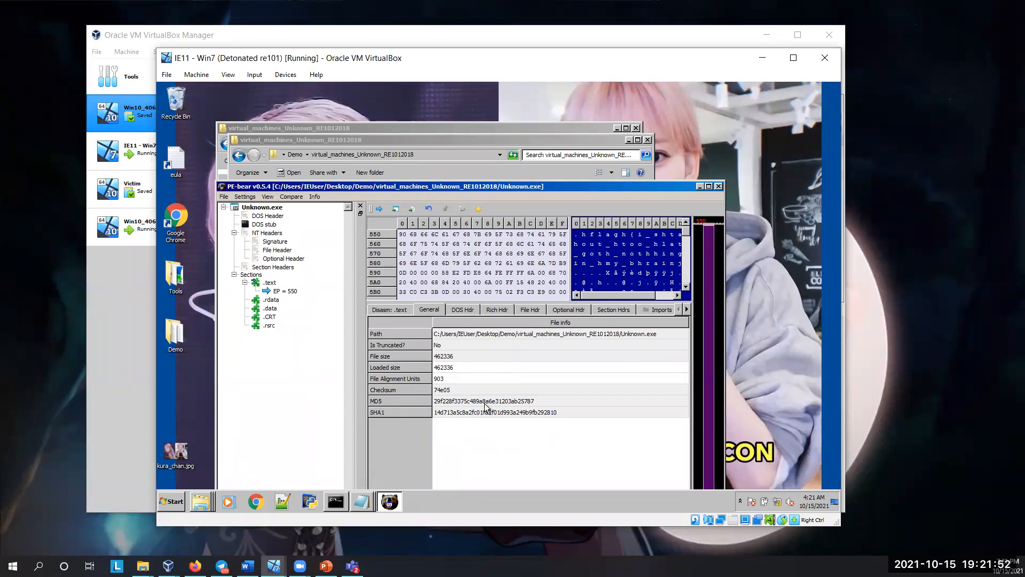
# Step: Check the Unknown.exe entry in its folder once more, return to PE-bear and move its window slightly up
pyautogui.click(321, 140)
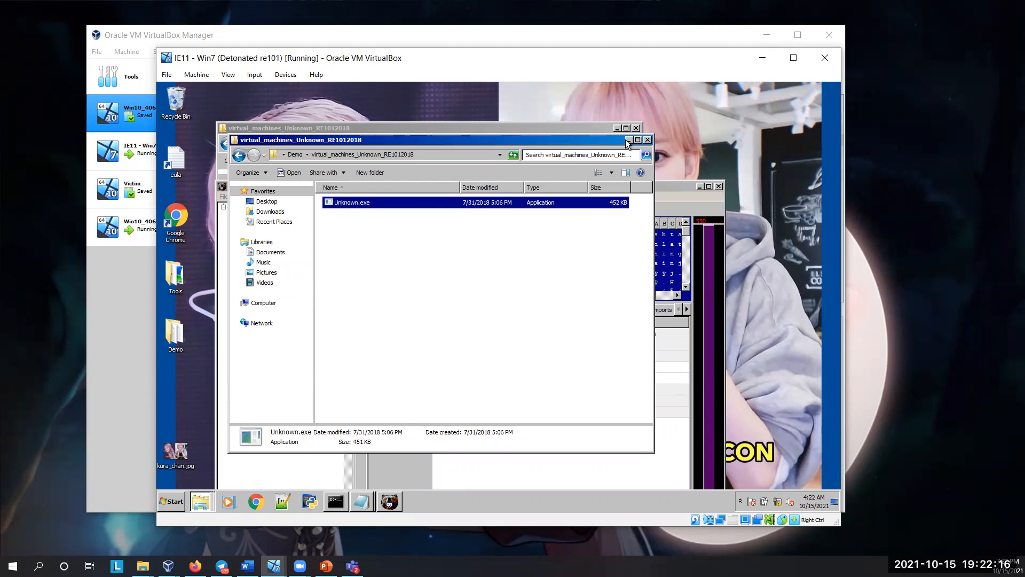
pyautogui.click(469, 475)
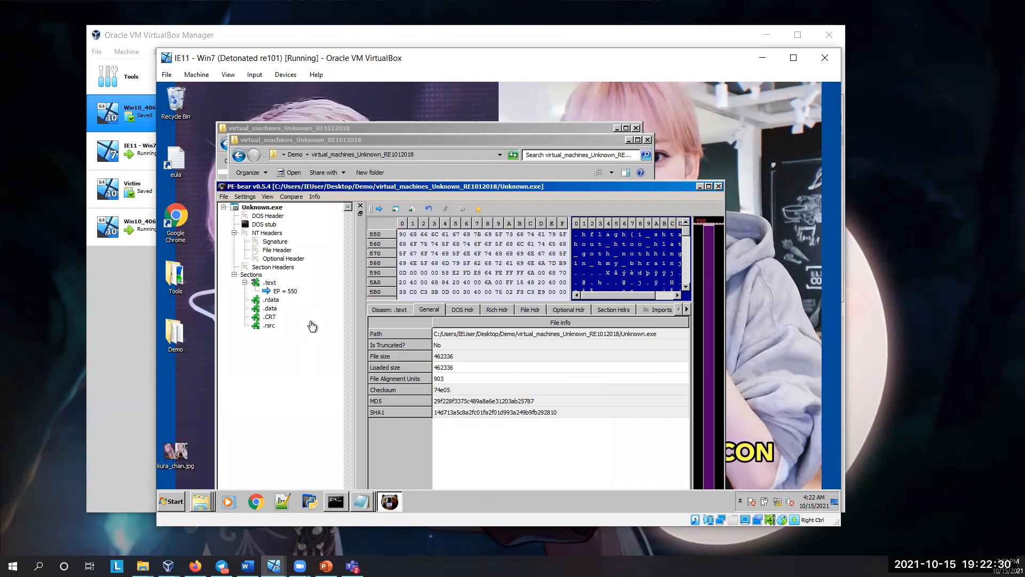
pyautogui.moveTo(348, 186); pyautogui.dragTo(333, 165)
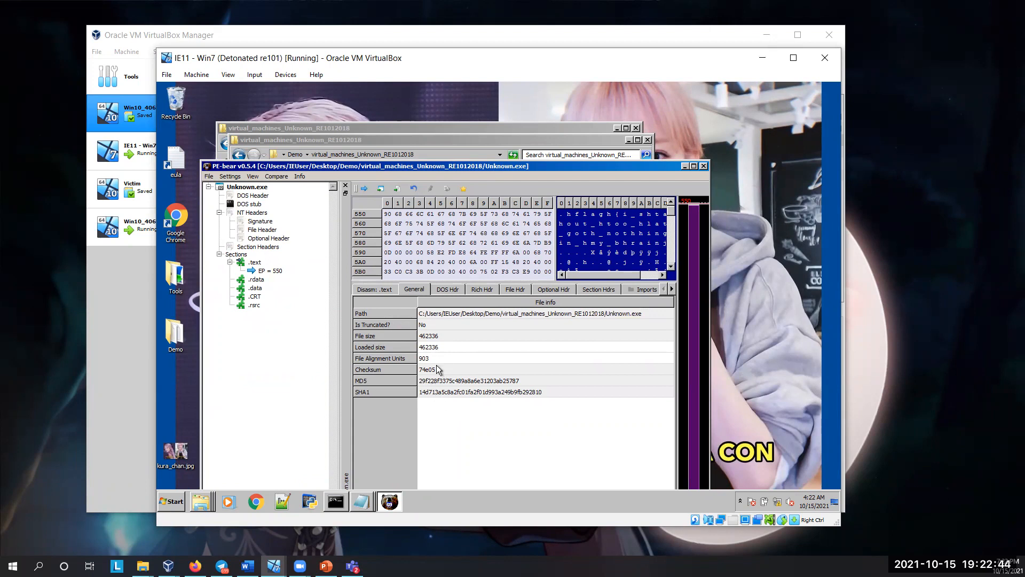
# Step: Review the file, Rich, DOS, optional and section headers of Unknown.exe along with its general file information
pyautogui.click(524, 291)
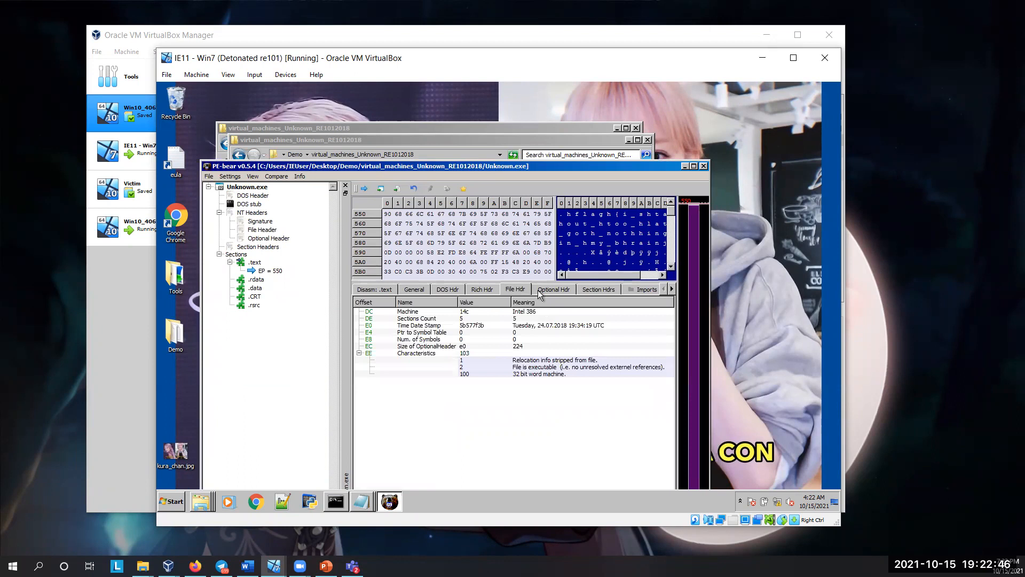
pyautogui.click(475, 289)
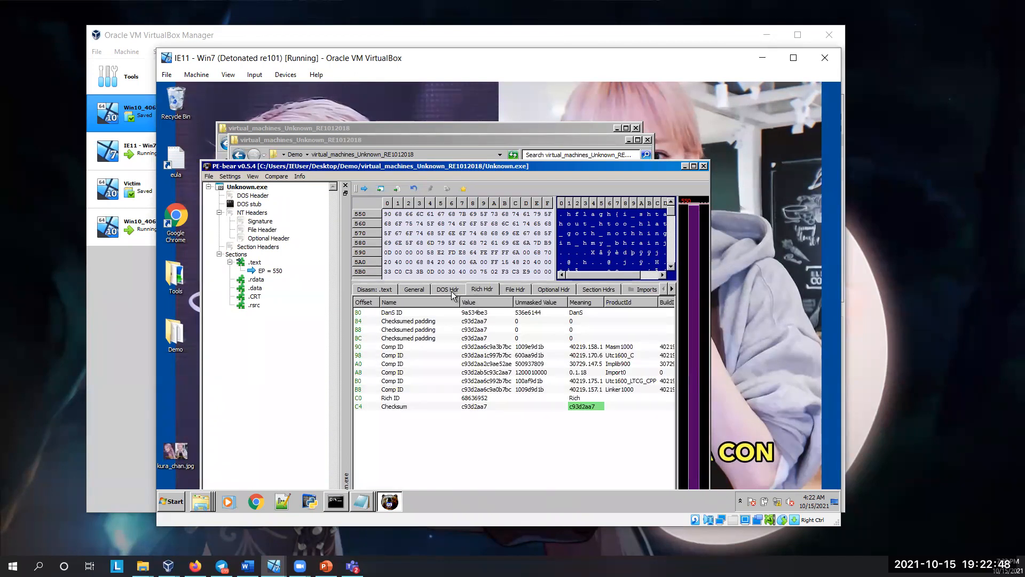
pyautogui.click(450, 292)
pyautogui.click(419, 290)
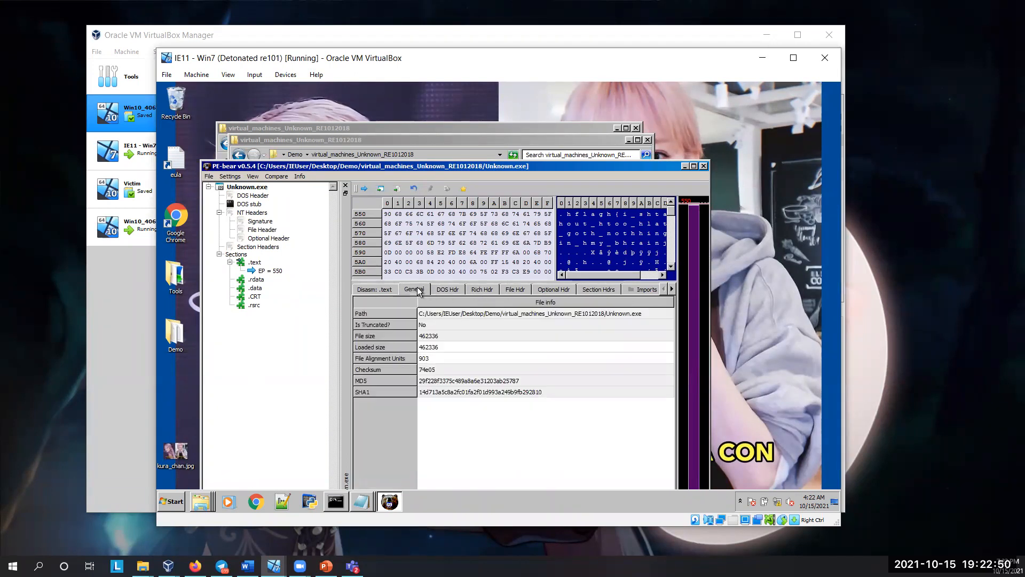
pyautogui.click(476, 290)
pyautogui.click(511, 290)
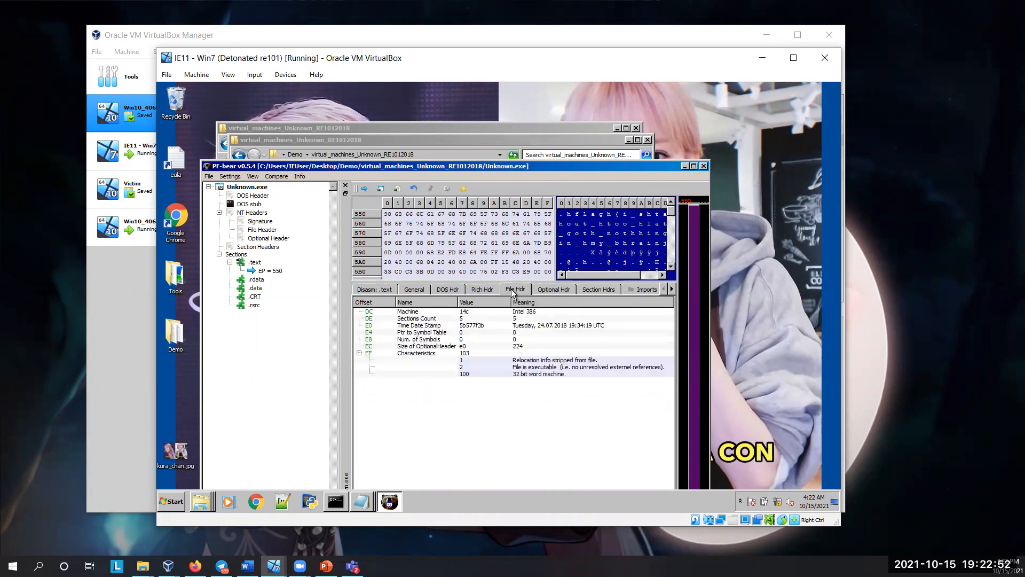
pyautogui.click(543, 288)
pyautogui.click(583, 286)
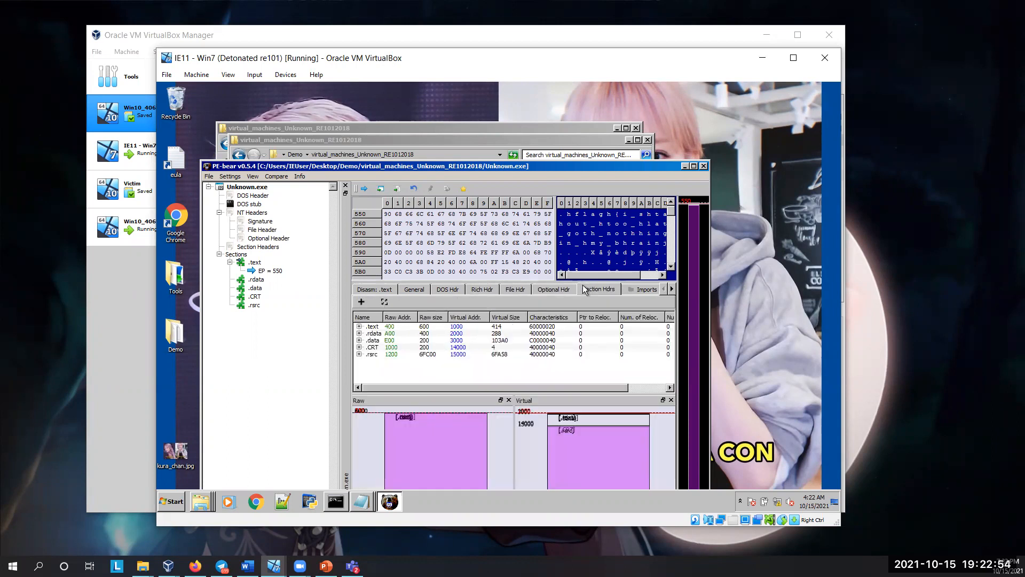
pyautogui.click(538, 289)
pyautogui.click(517, 290)
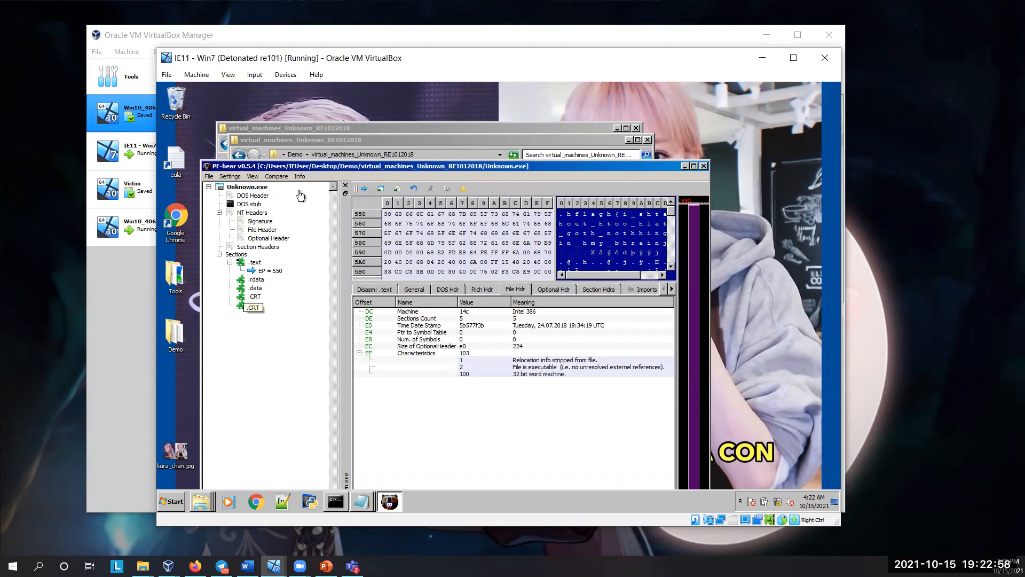
# Step: Inspect the functions Unknown.exe imports from KERNEL32.dll, enlarging the function list and highlighting CreateFileA
pyautogui.click(321, 139)
pyautogui.click(314, 129)
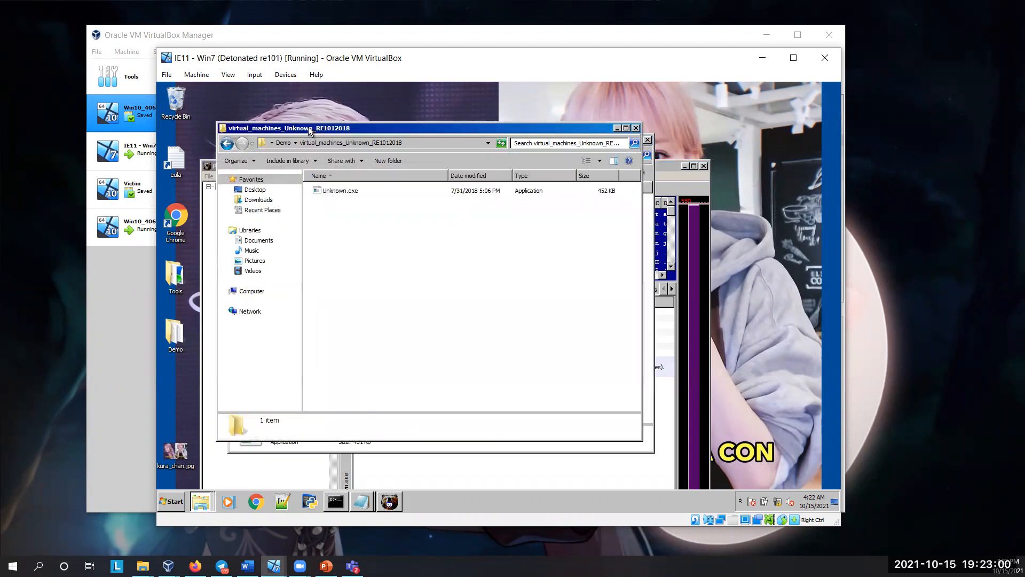
pyautogui.click(388, 502)
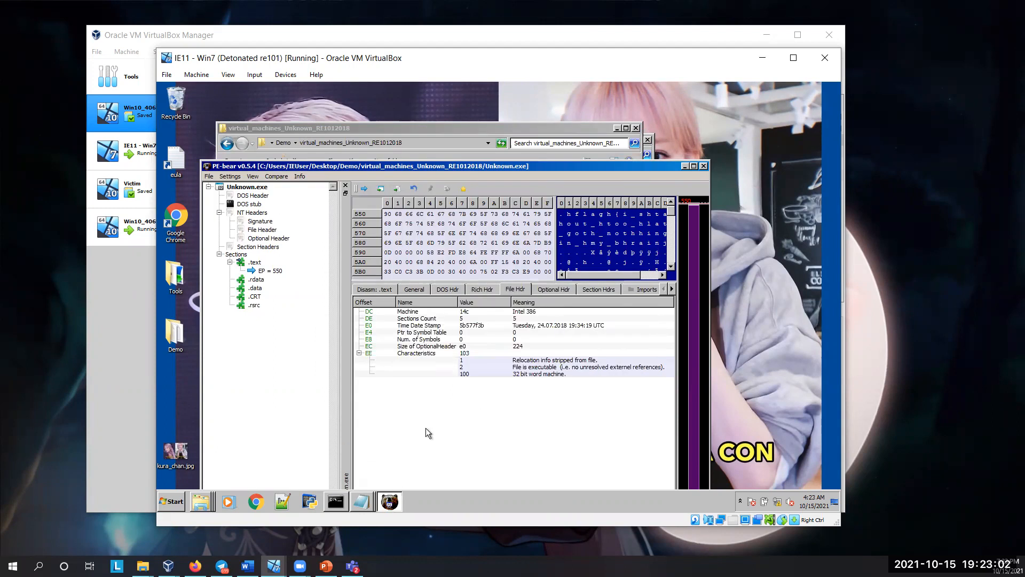
pyautogui.click(643, 289)
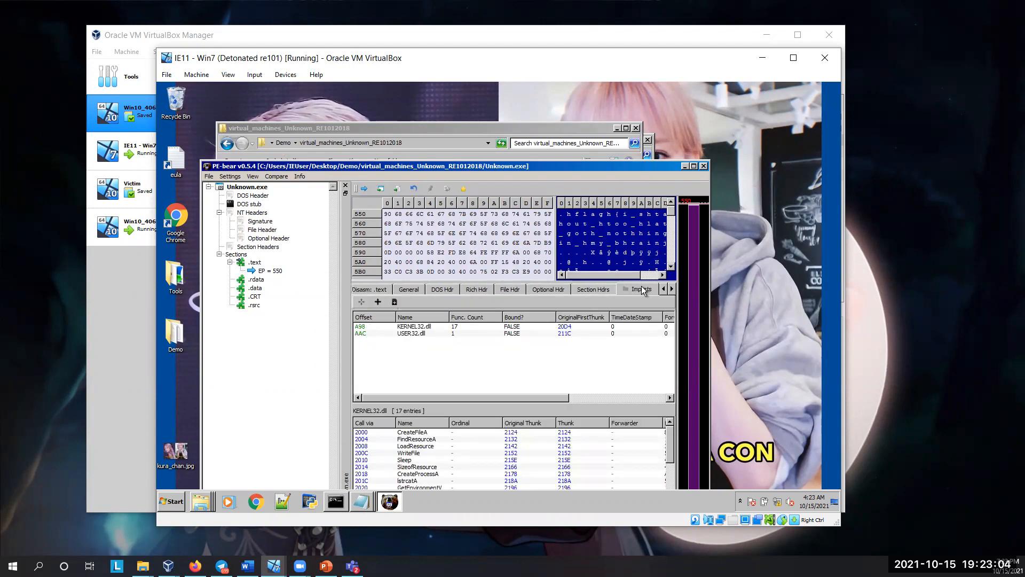
pyautogui.moveTo(416, 407); pyautogui.dragTo(428, 351)
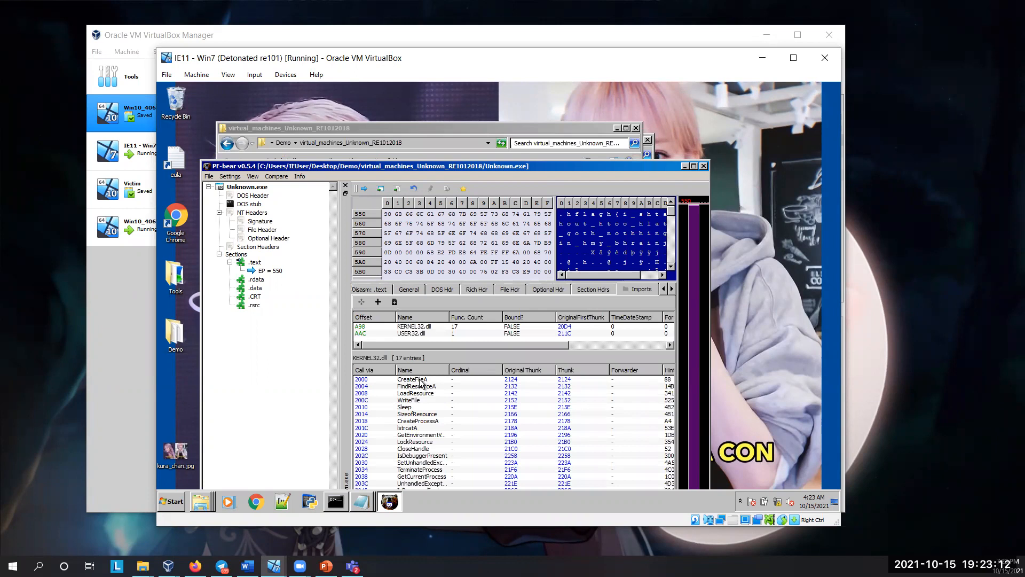
pyautogui.doubleClick(421, 380)
# Step: Move the PE-bear window fully into view, and close both PE-bear and the duplicate sample folder window
pyautogui.moveTo(392, 169); pyautogui.dragTo(390, 135)
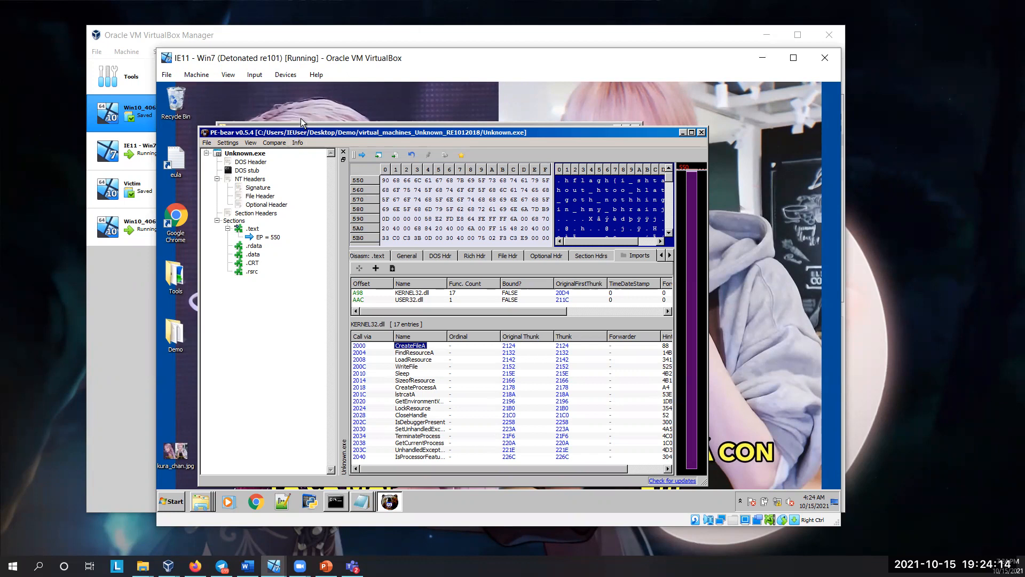
pyautogui.moveTo(300, 137); pyautogui.dragTo(303, 124)
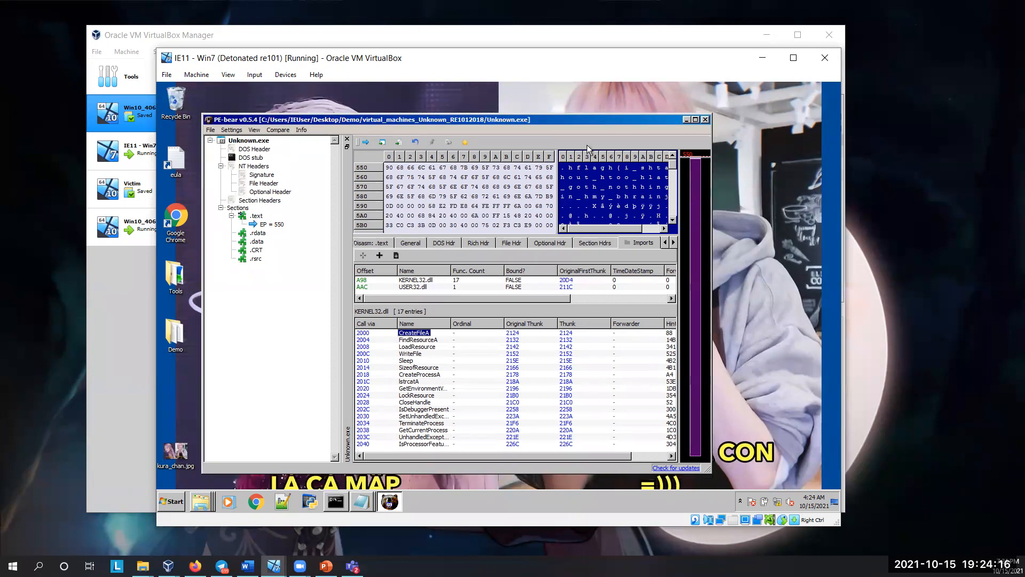
pyautogui.click(703, 119)
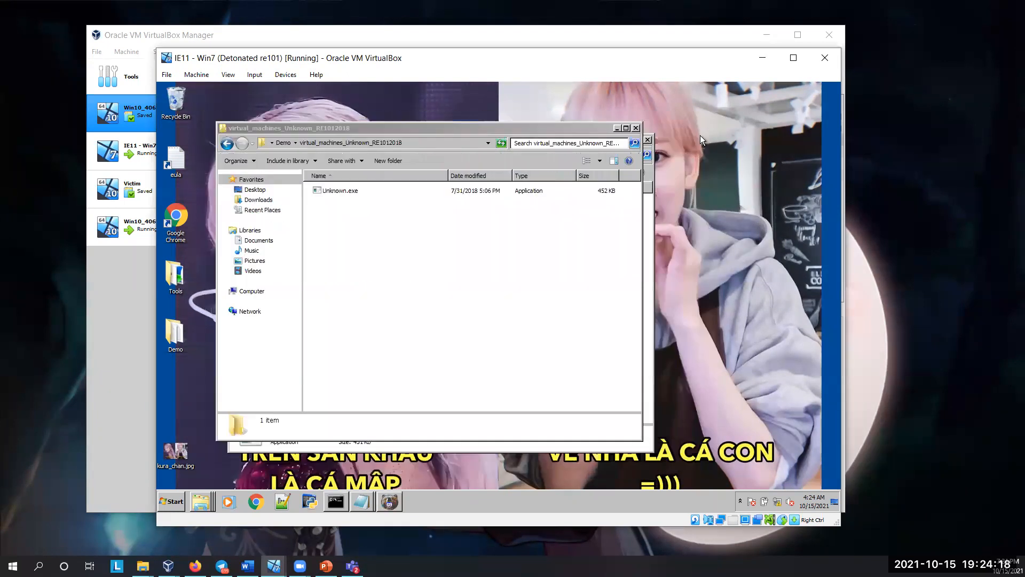
pyautogui.click(636, 129)
# Step: Check how Adapter 1 is attached in the virtual machine's network settings and close the dialog without changes
pyautogui.click(299, 78)
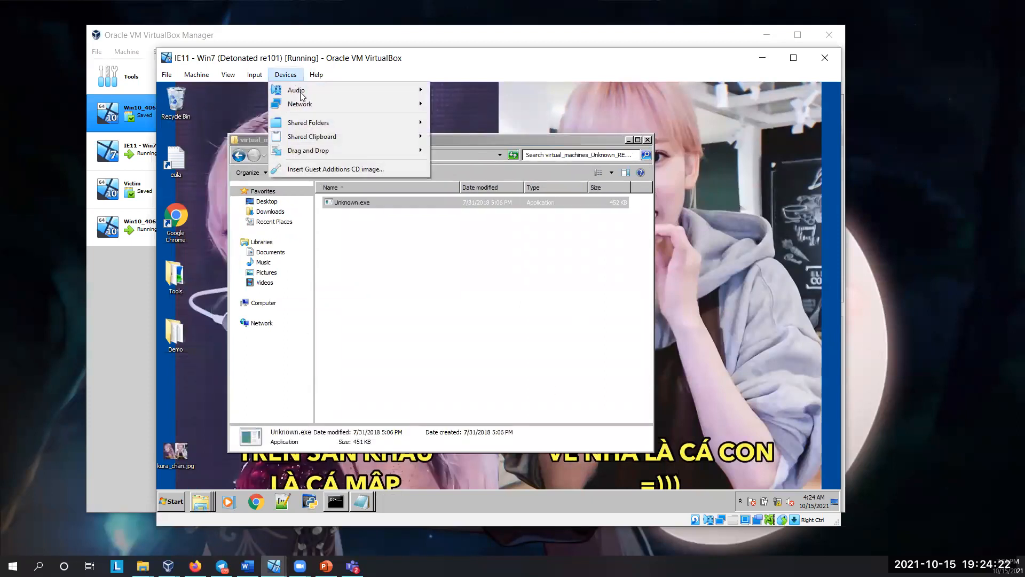
pyautogui.click(449, 102)
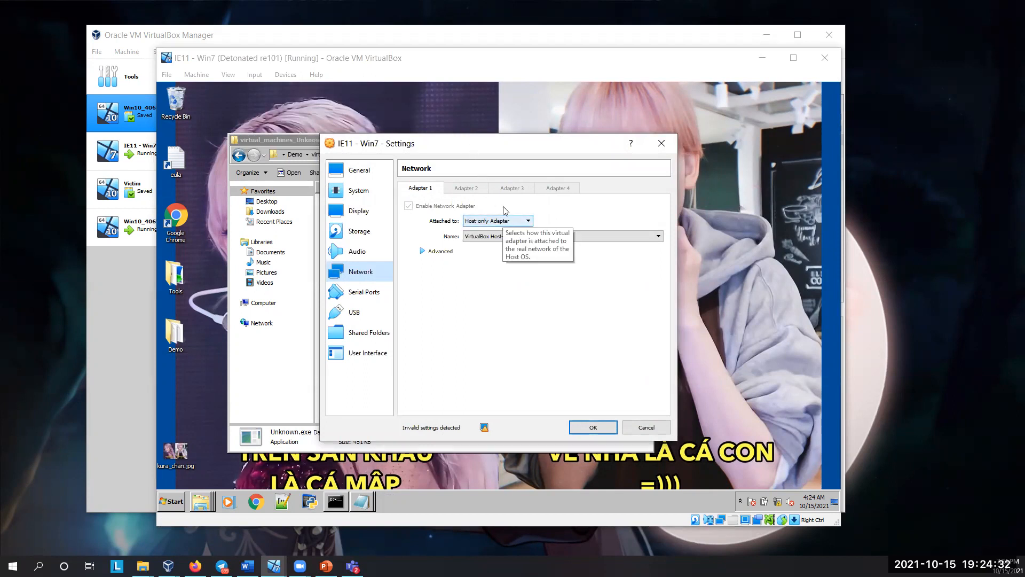
pyautogui.click(662, 149)
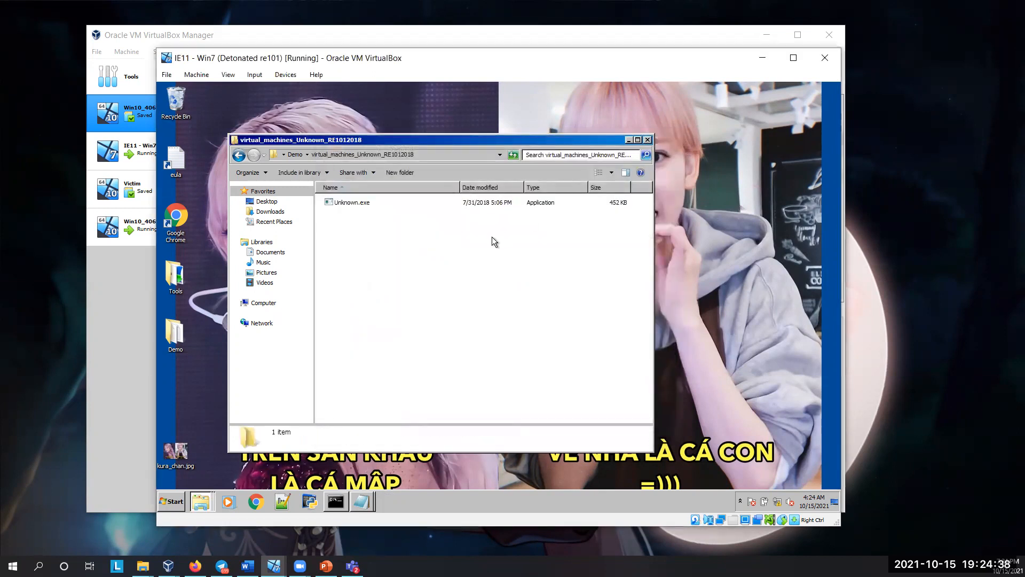
# Step: Run Unknown.exe from its folder and dismiss the message box it opens
pyautogui.click(360, 203)
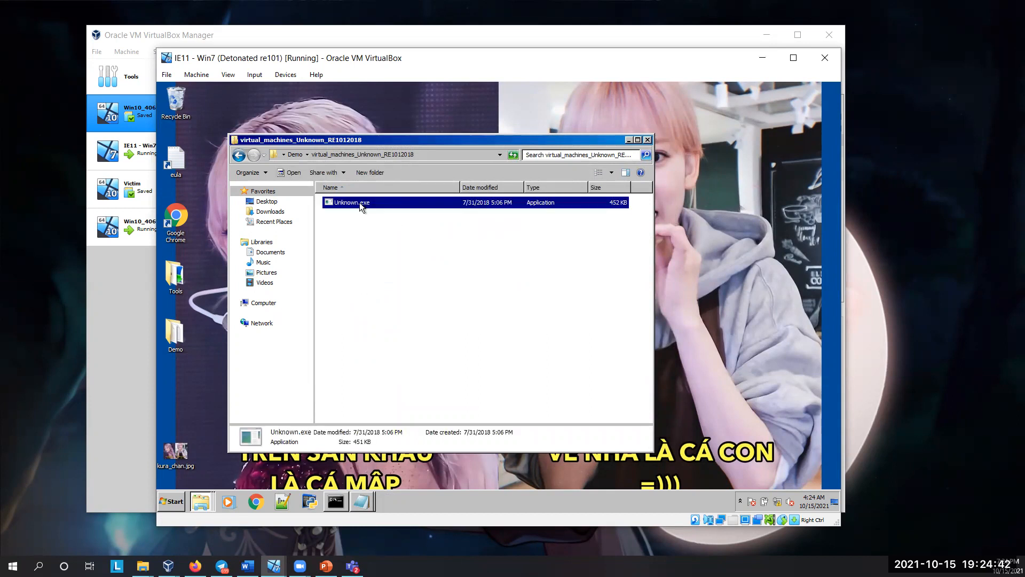
pyautogui.doubleClick(359, 203)
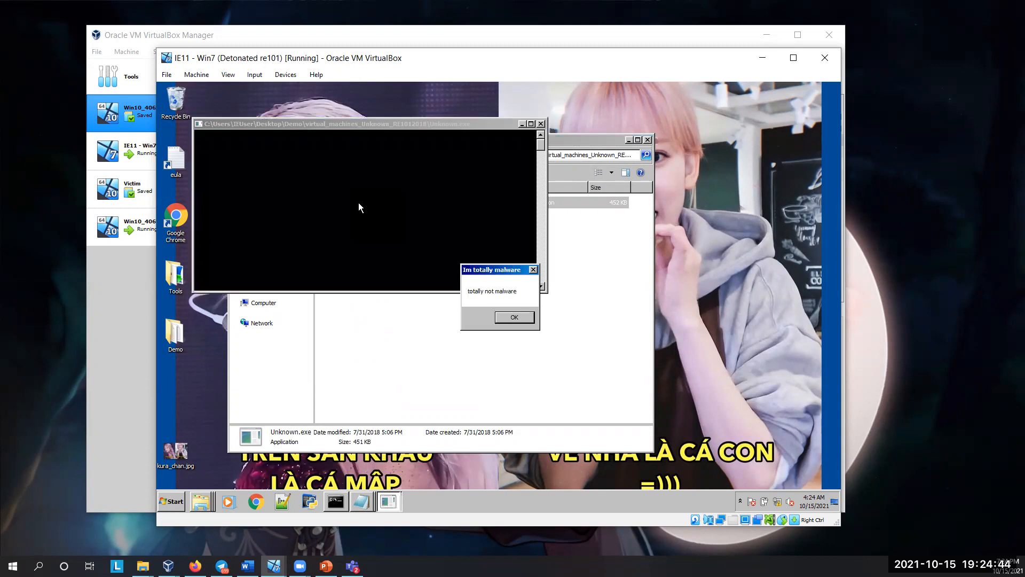
pyautogui.click(534, 269)
pyautogui.click(489, 270)
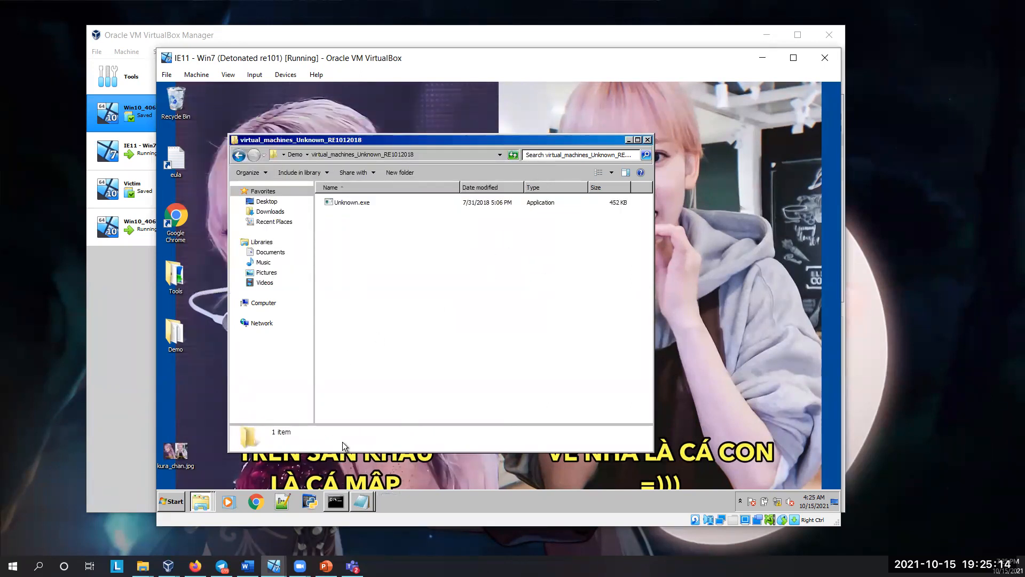
pyautogui.click(179, 341)
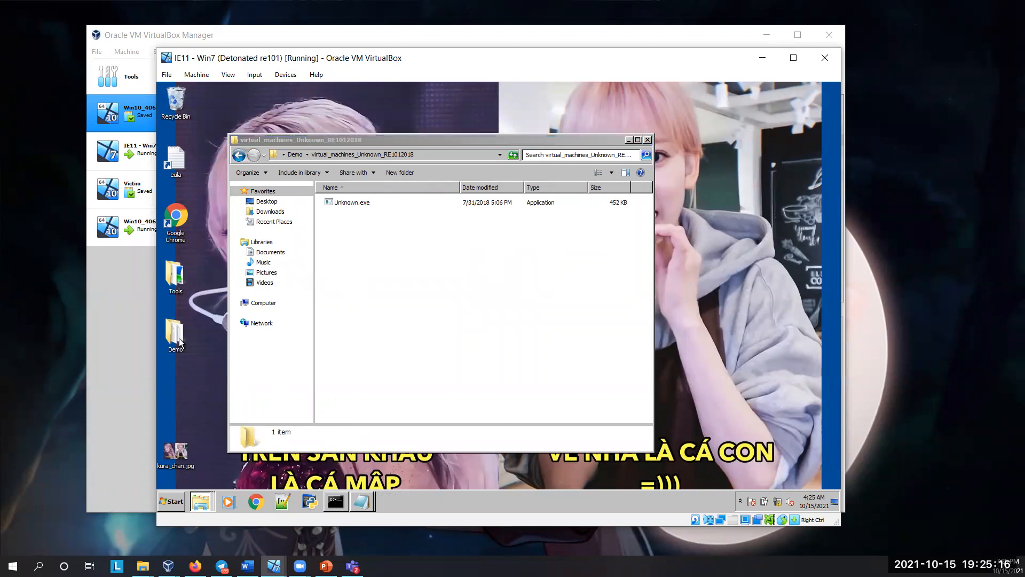
pyautogui.doubleClick(180, 341)
pyautogui.click(638, 128)
# Step: Try to launch Procmon.exe from the SysinternalsSuite folder inside Tools, and close the folder window
pyautogui.doubleClick(177, 276)
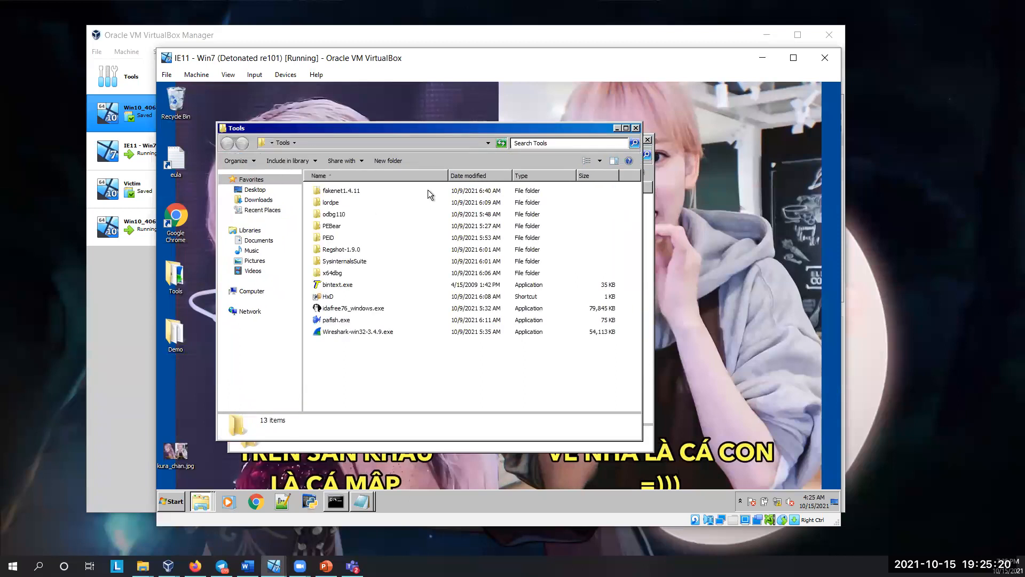
pyautogui.doubleClick(349, 261)
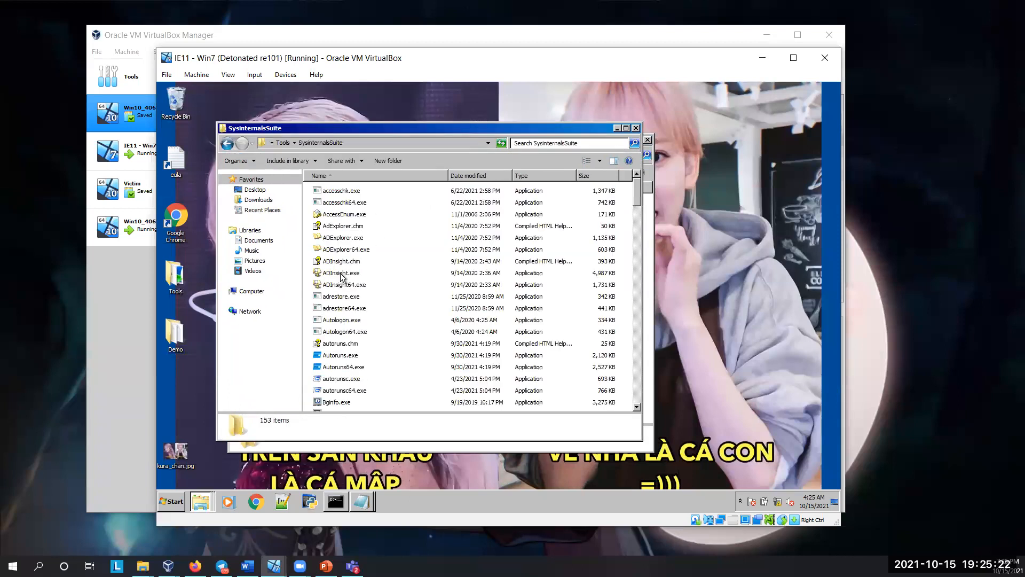
pyautogui.scroll(-12, 340, 272)
pyautogui.scroll(-15, 333, 288)
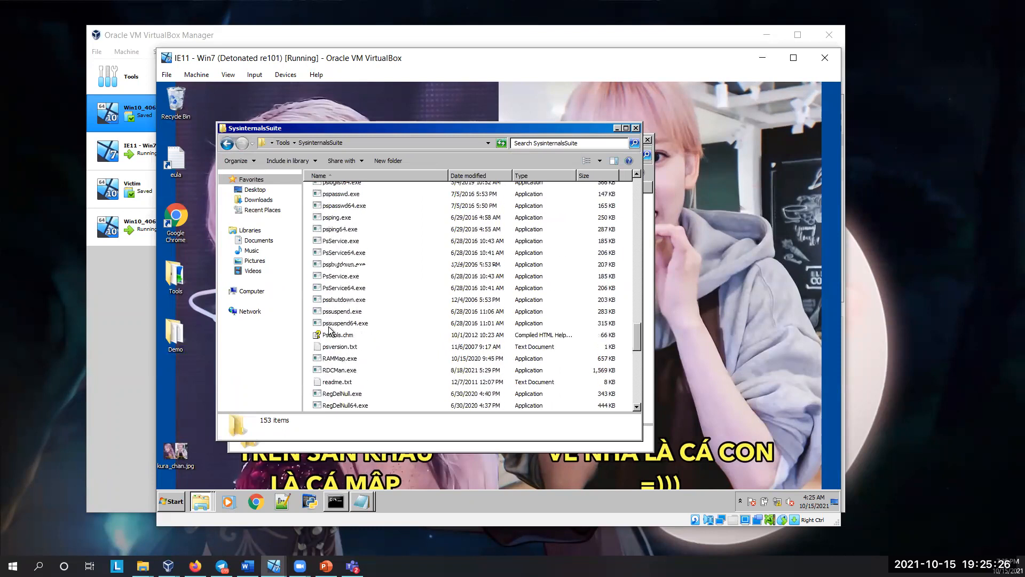
pyautogui.scroll(8, 330, 329)
pyautogui.scroll(2, 473, 322)
pyautogui.doubleClick(340, 328)
pyautogui.click(611, 357)
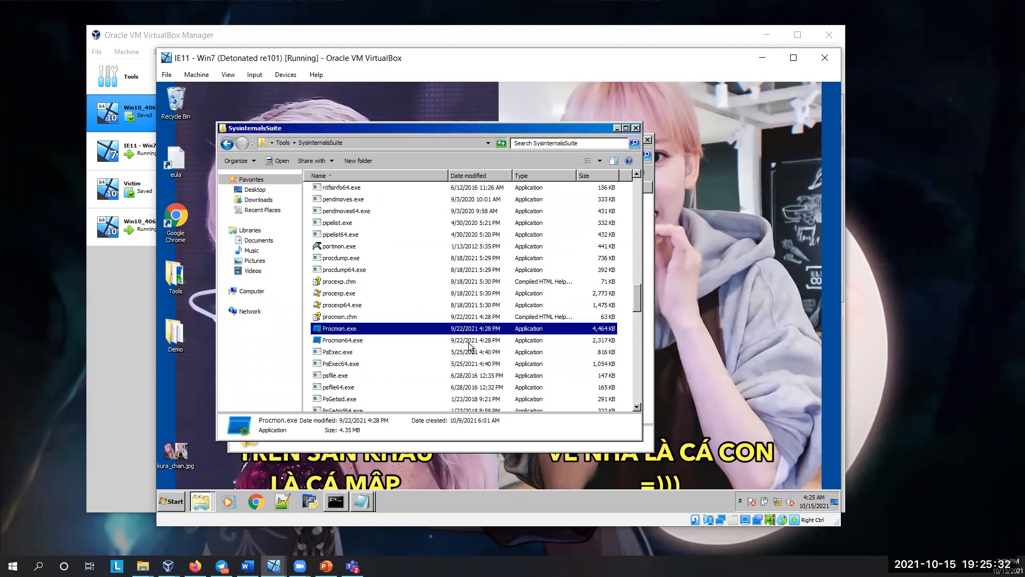
pyautogui.click(636, 128)
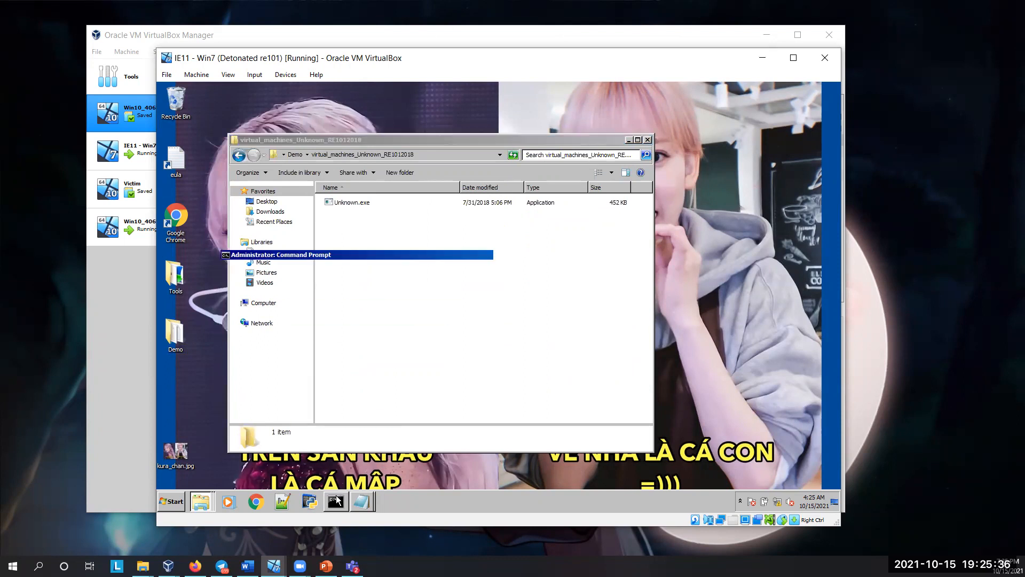
# Step: Bring up the Administrator Command Prompt and review the FakeNet output of the previous run
pyautogui.click(338, 500)
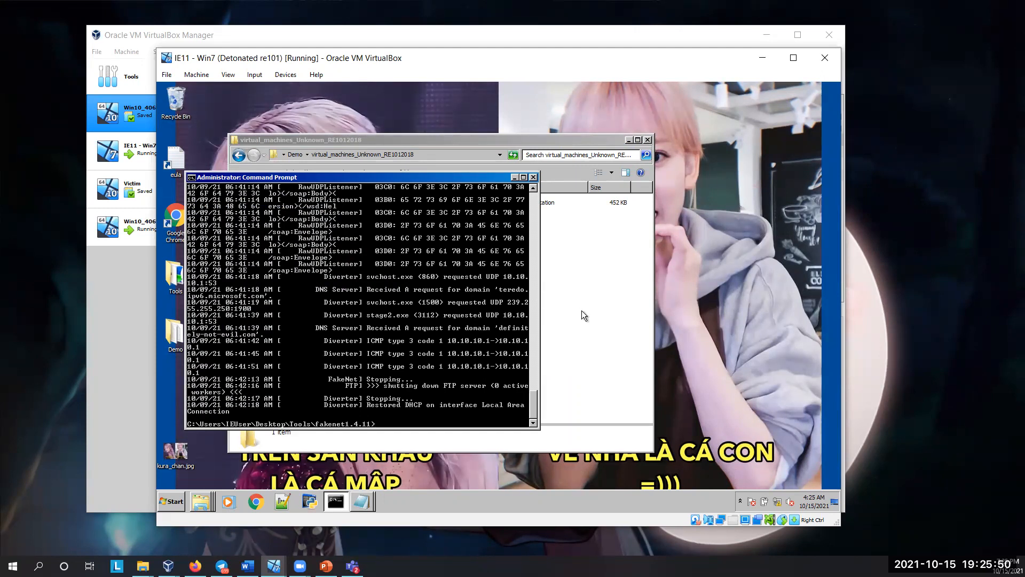
pyautogui.scroll(5, 412, 296)
pyautogui.scroll(-5, 411, 296)
# Step: Bring up the run1.txt log in Notepad, minimize the Command Prompt, and read back through the logged network traffic
pyautogui.click(367, 501)
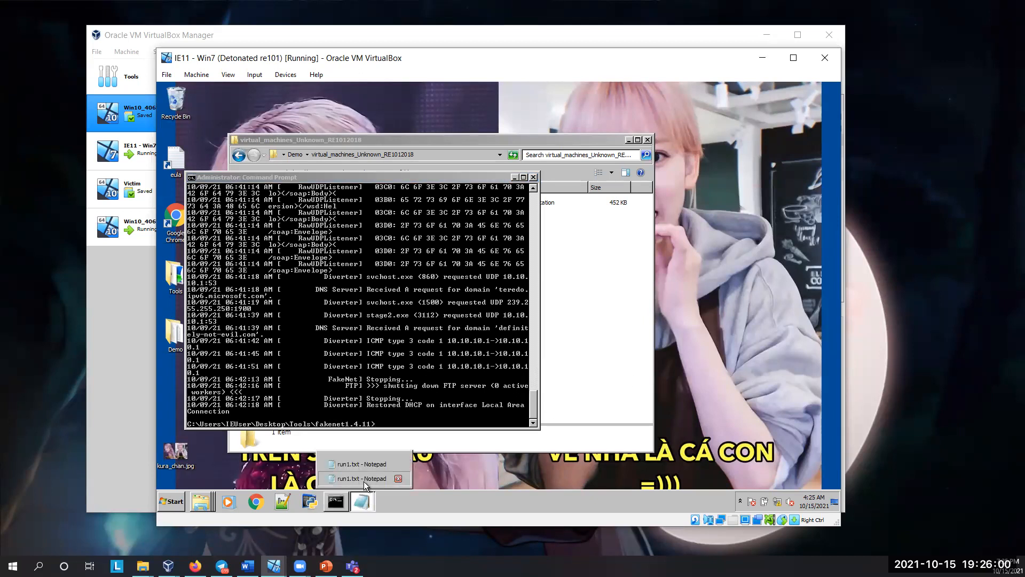
pyautogui.click(363, 480)
pyautogui.moveTo(401, 117); pyautogui.dragTo(268, 112)
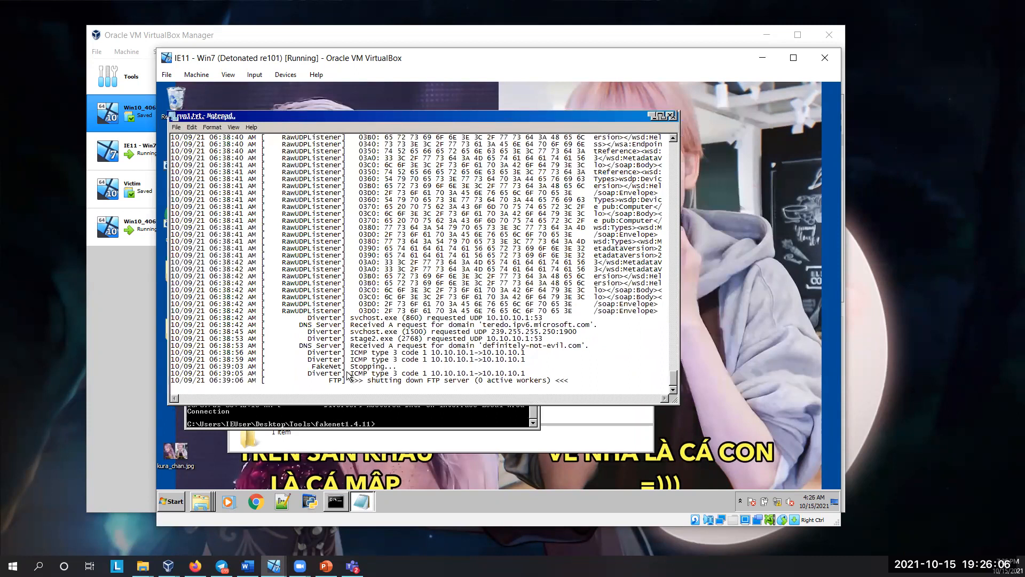
pyautogui.hotkey('alt', 'Tab')
pyautogui.scroll(20, 347, 373)
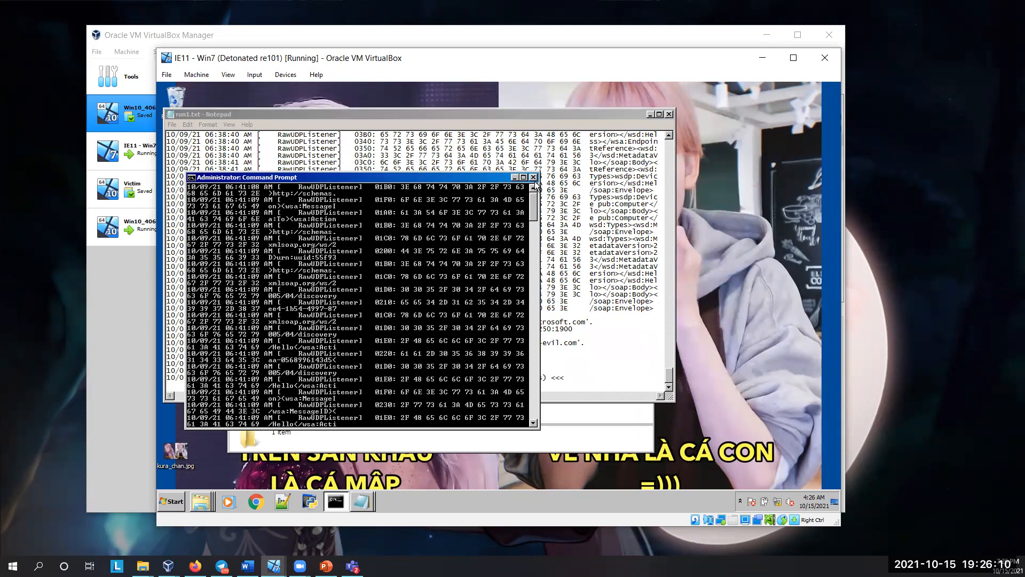
pyautogui.click(514, 178)
pyautogui.scroll(15, 524, 218)
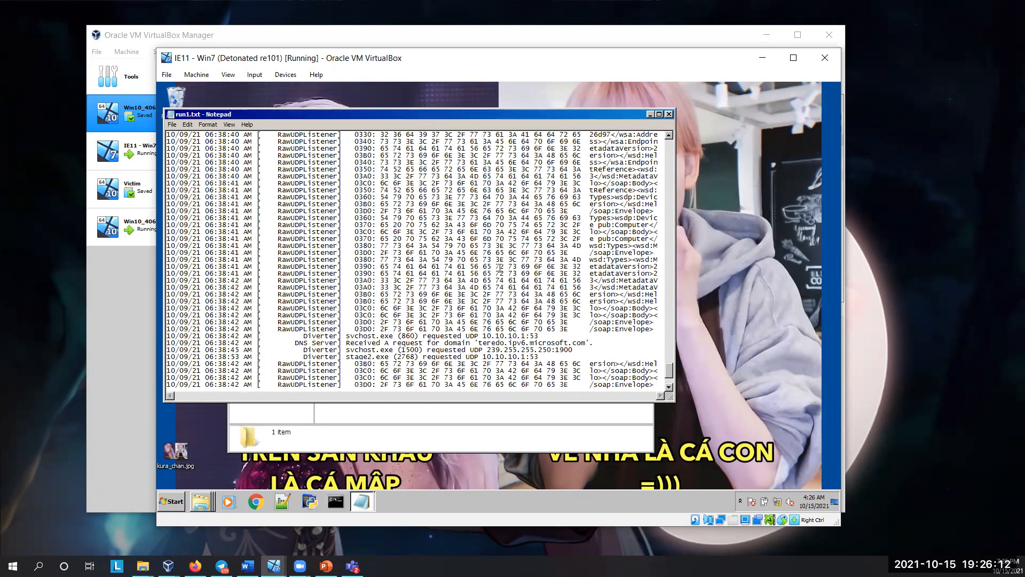
pyautogui.scroll(20, 499, 267)
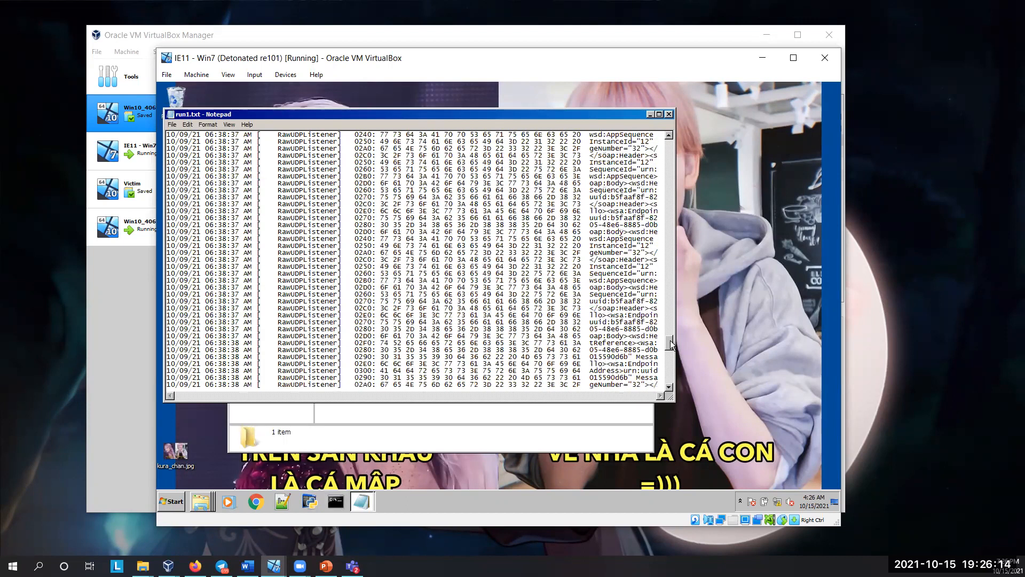
pyautogui.scroll(10, 667, 136)
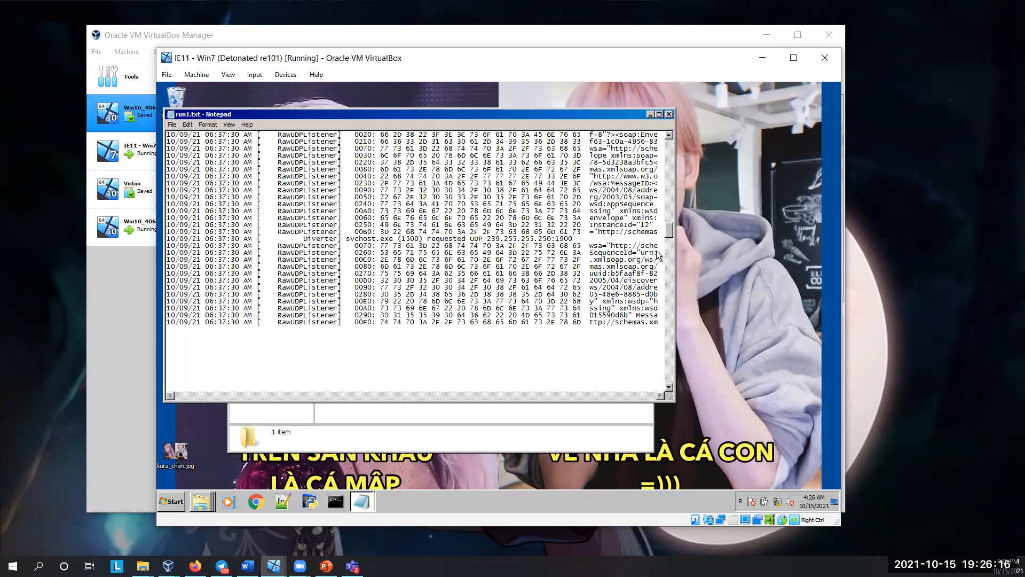
# Step: Go to the end of the run1.txt log and highlight the DNS request for the domain definitely-not-evil.com
pyautogui.scroll(10, 655, 382)
pyautogui.scroll(-15, 651, 377)
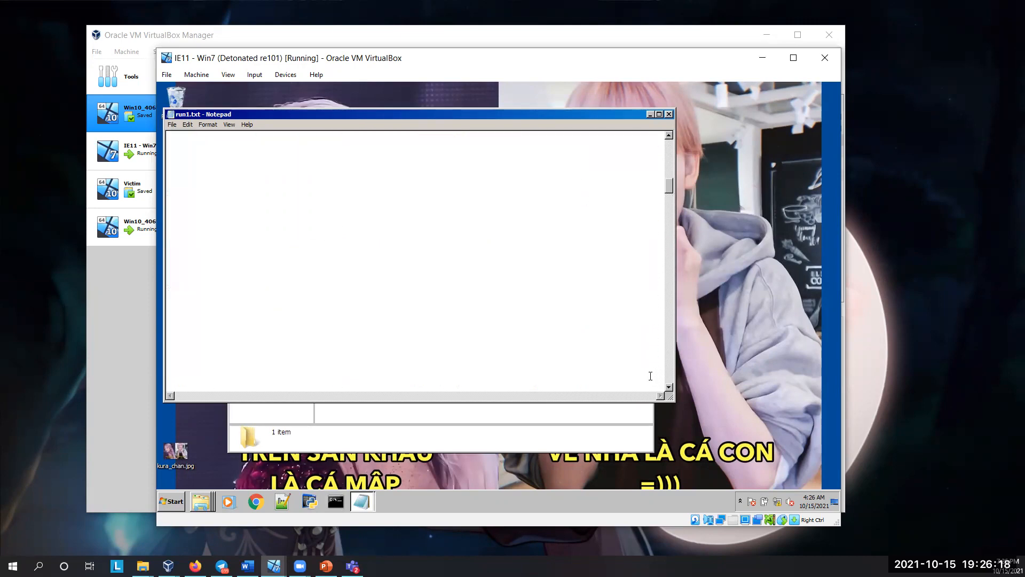
pyautogui.scroll(-20, 651, 377)
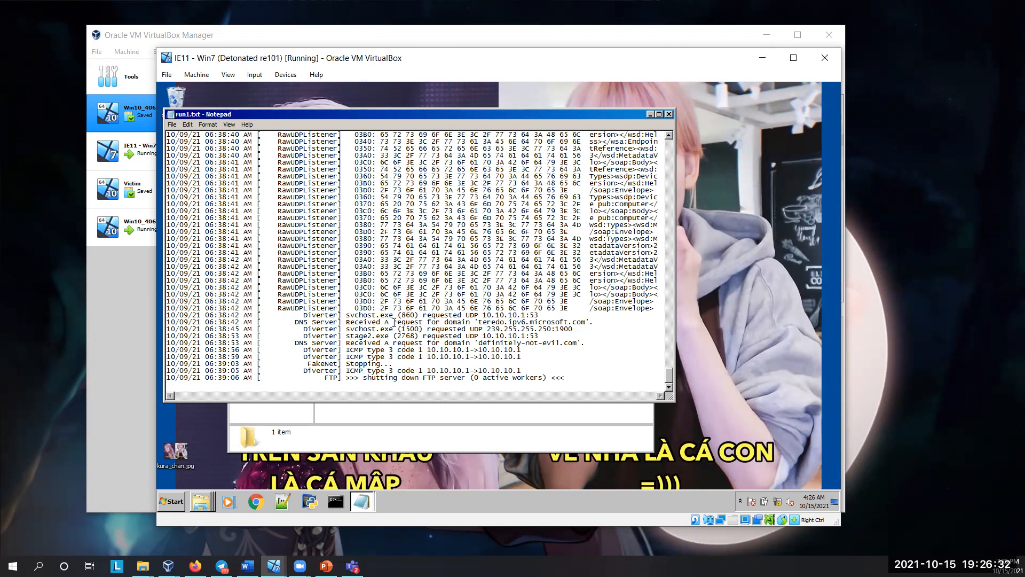
pyautogui.moveTo(377, 322); pyautogui.dragTo(344, 344)
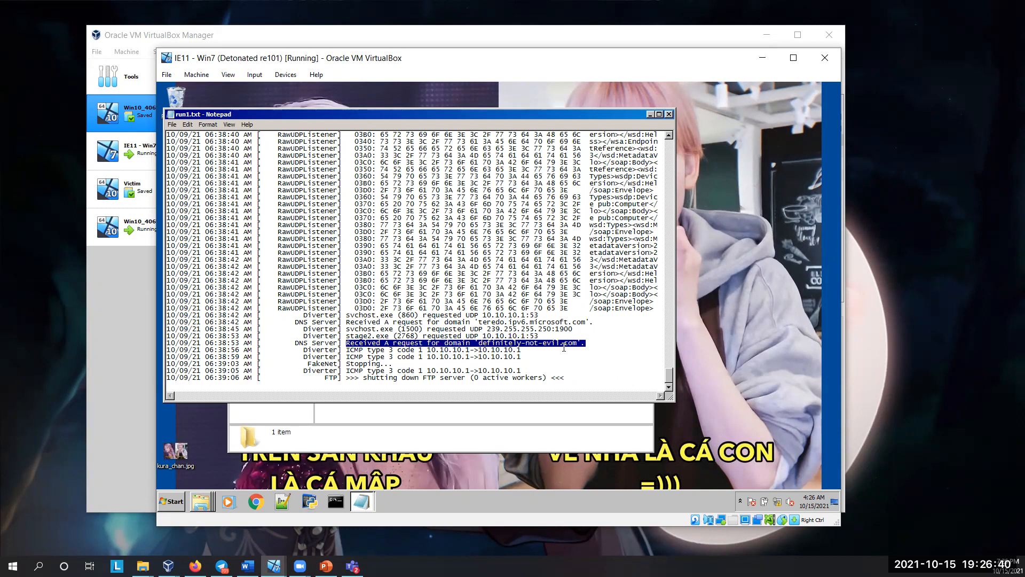
pyautogui.moveTo(587, 342); pyautogui.dragTo(428, 343)
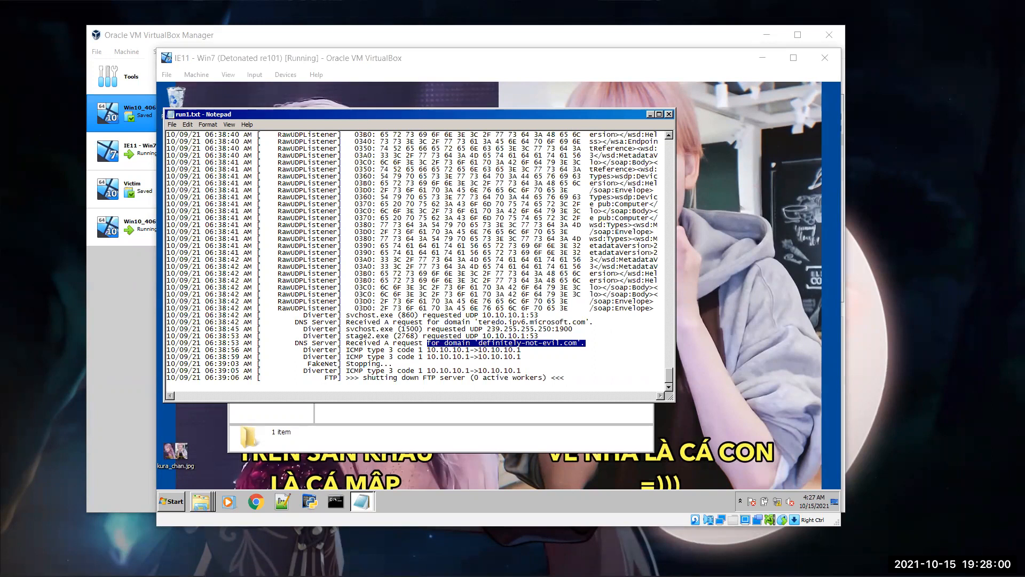
# Step: Close the Win10_4069 1 virtual machine showing the Recovery screen, and minimize the IE11 - Win7 machine window
pyautogui.hotkey('alt', 'Tab')
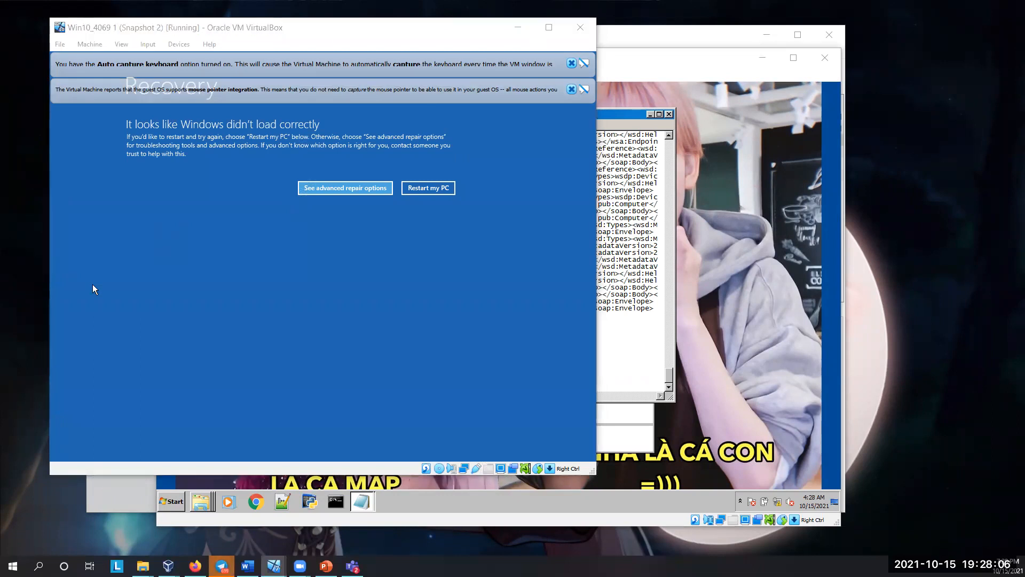
pyautogui.click(580, 27)
pyautogui.click(278, 292)
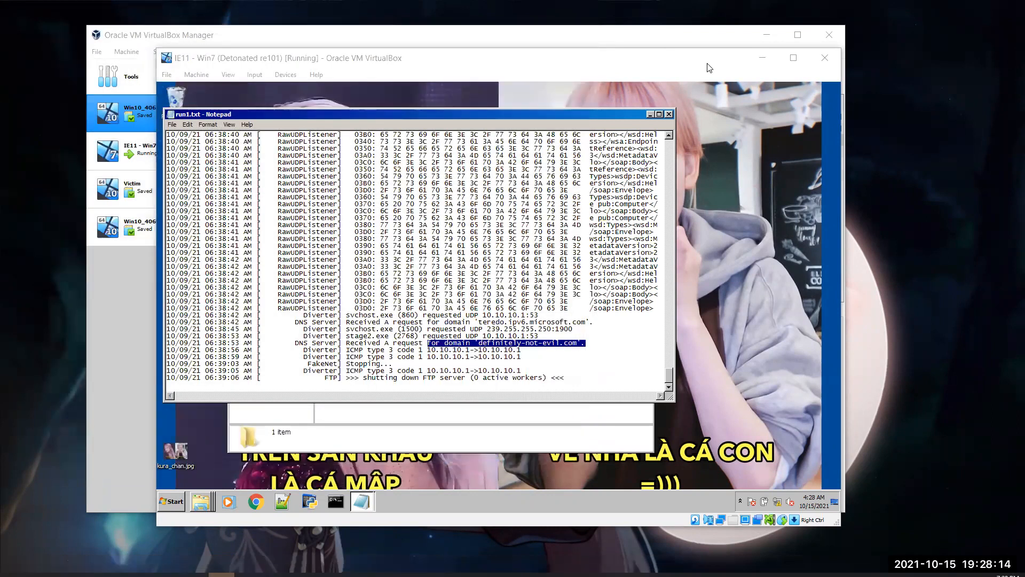
pyautogui.moveTo(737, 59); pyautogui.dragTo(756, 65)
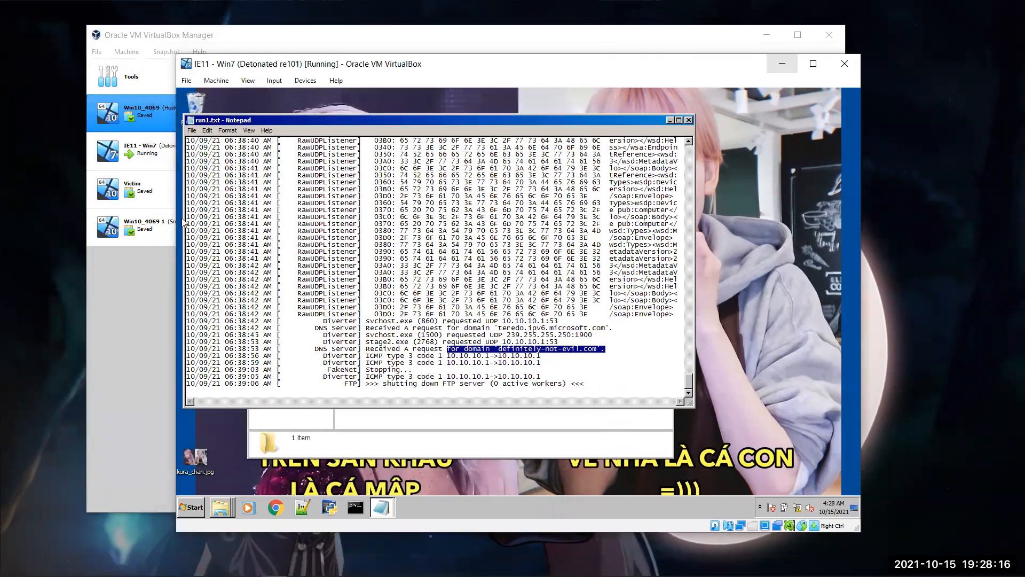
pyautogui.click(784, 66)
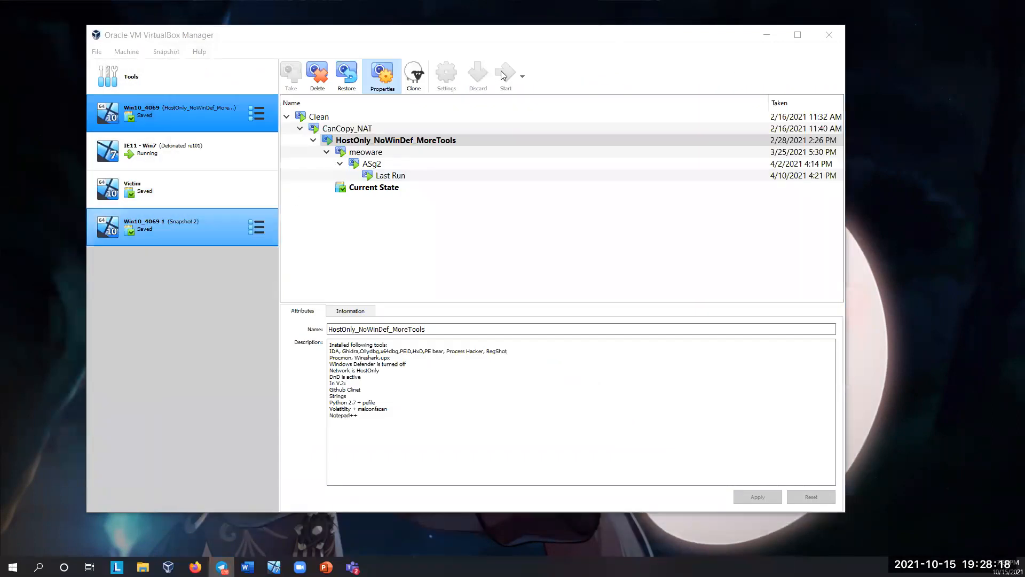
# Step: Start the Win10_4069 1 machine, and power it off with its current snapshot 'Snapshot 2' restored
pyautogui.click(501, 70)
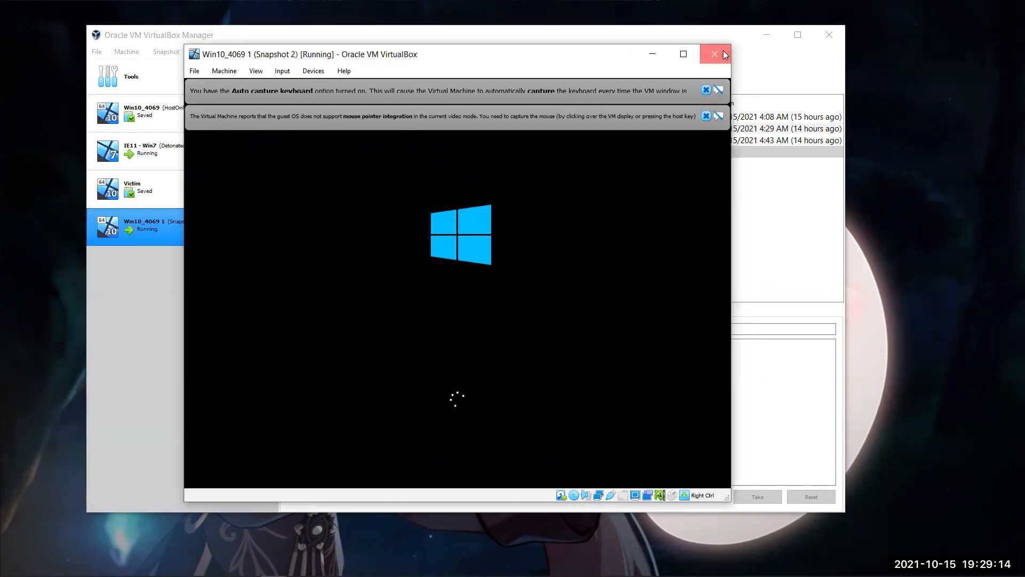
pyautogui.click(718, 54)
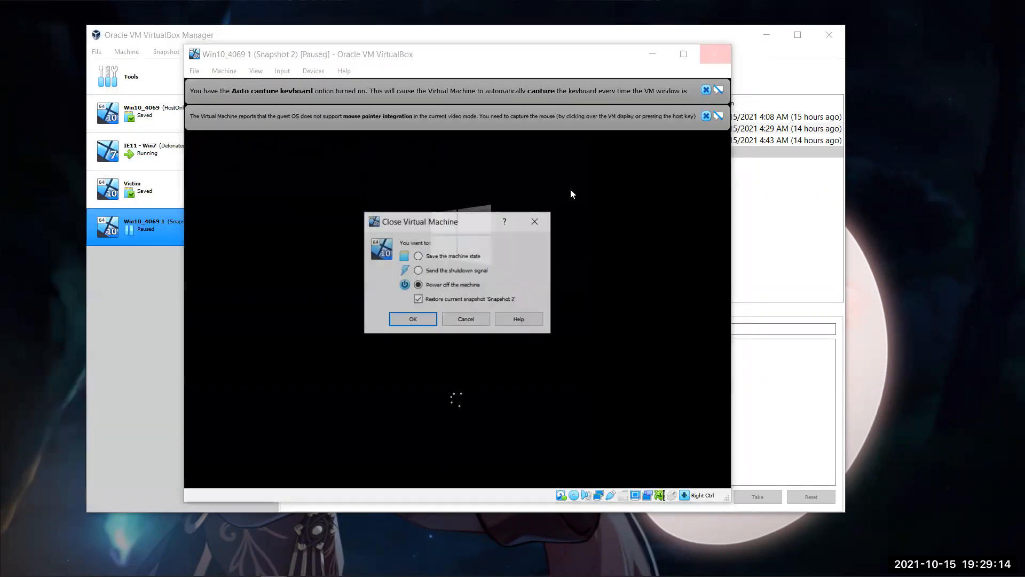
pyautogui.click(428, 322)
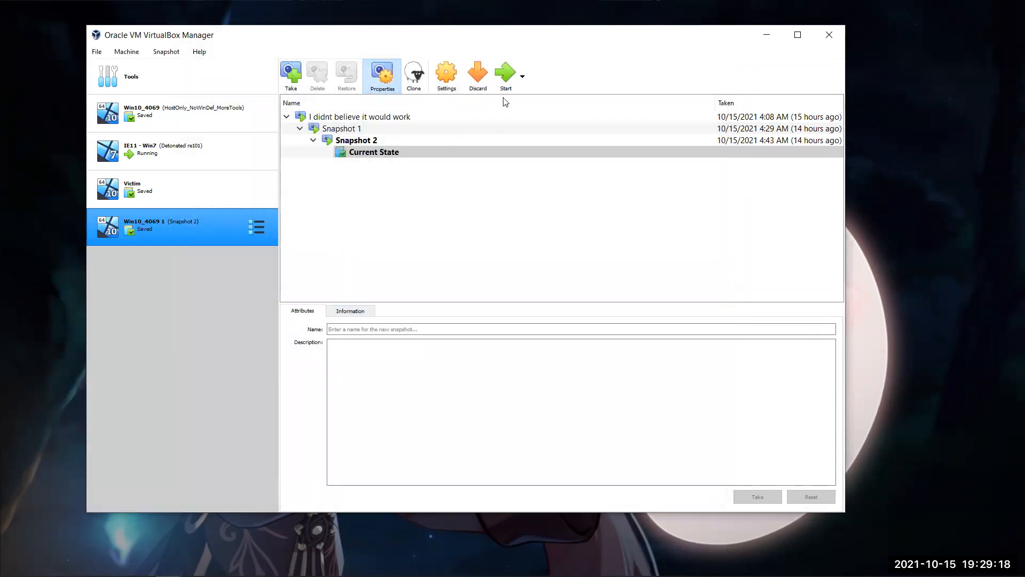
# Step: Start the Win10_4069 1 machine from its current state and reposition the OllyDbg window holding Natalie.exe
pyautogui.click(393, 139)
pyautogui.click(400, 152)
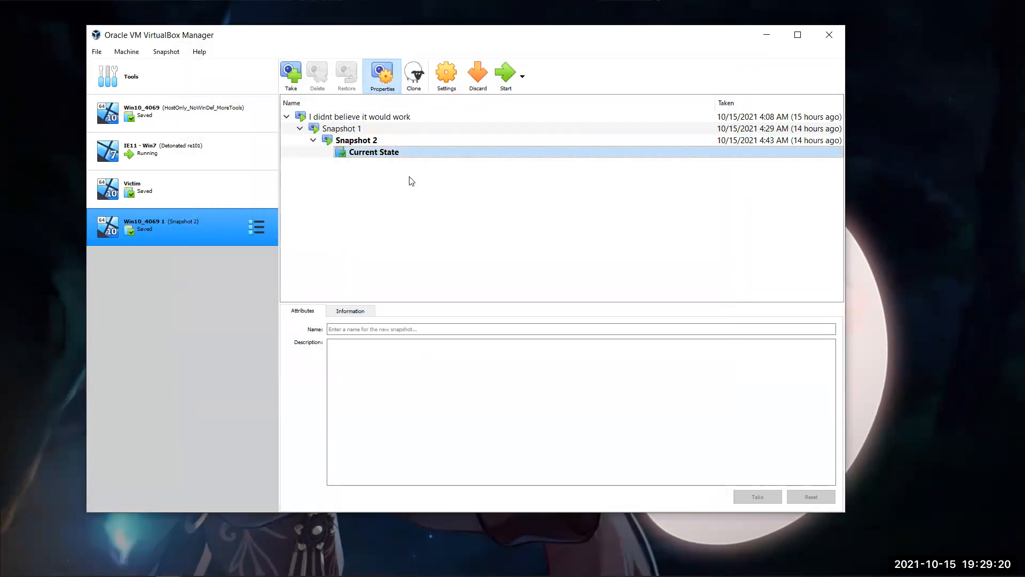
pyautogui.click(511, 79)
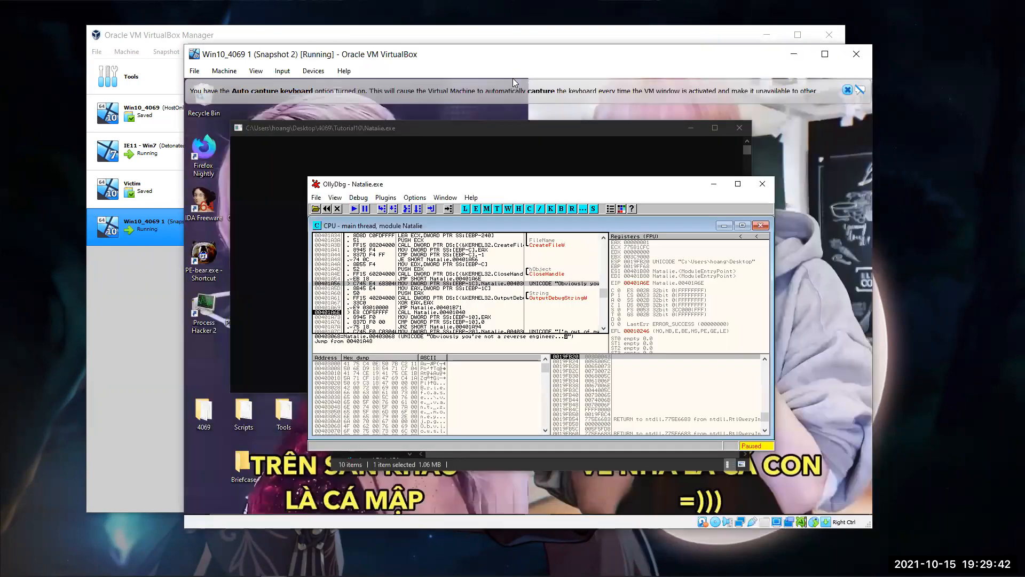
pyautogui.moveTo(545, 187); pyautogui.dragTo(530, 161)
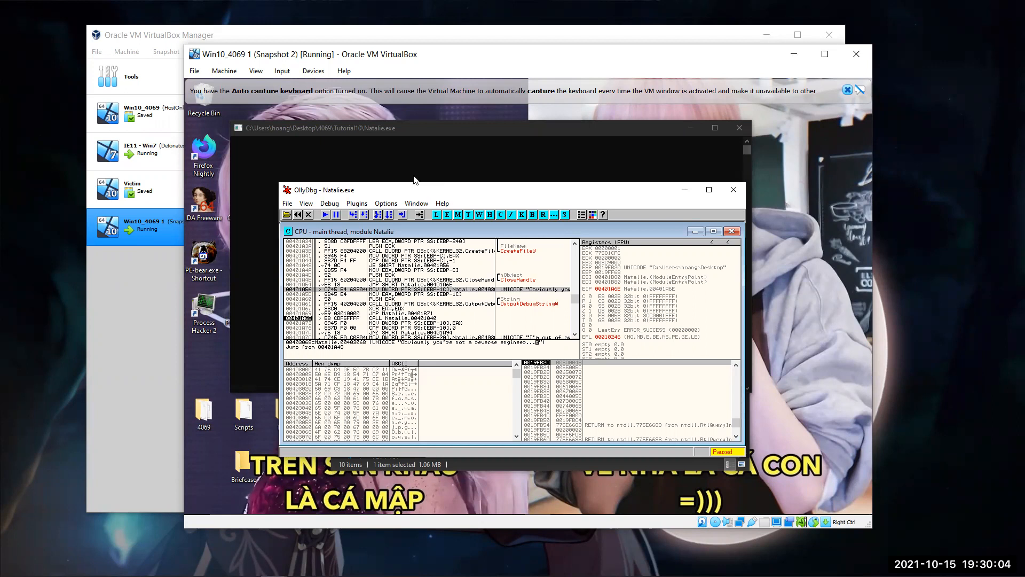
pyautogui.press('F8')
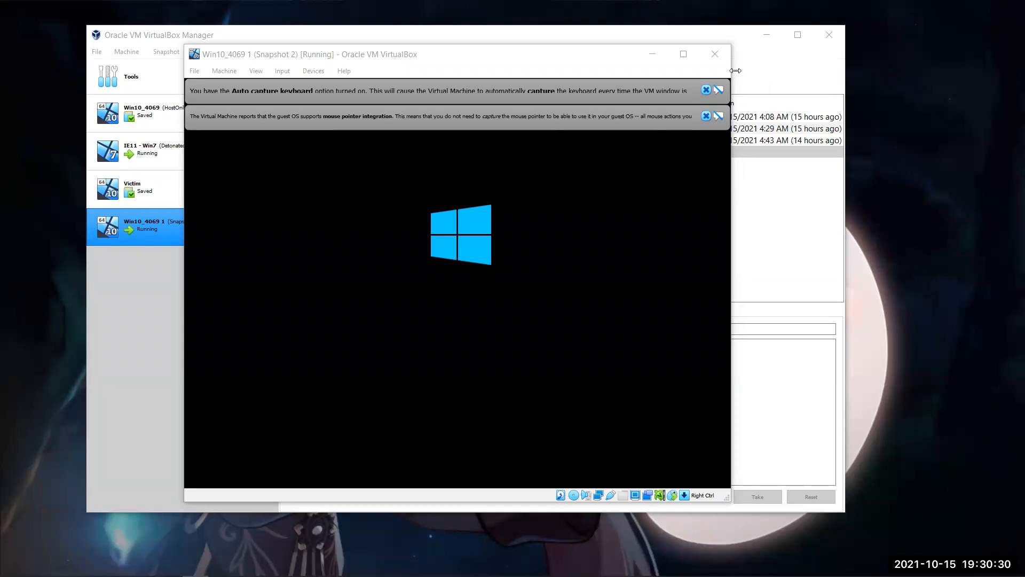
# Step: Dismiss both notification messages in the booting Win10_4069 1 window and sign in to its Windows account
pyautogui.click(706, 90)
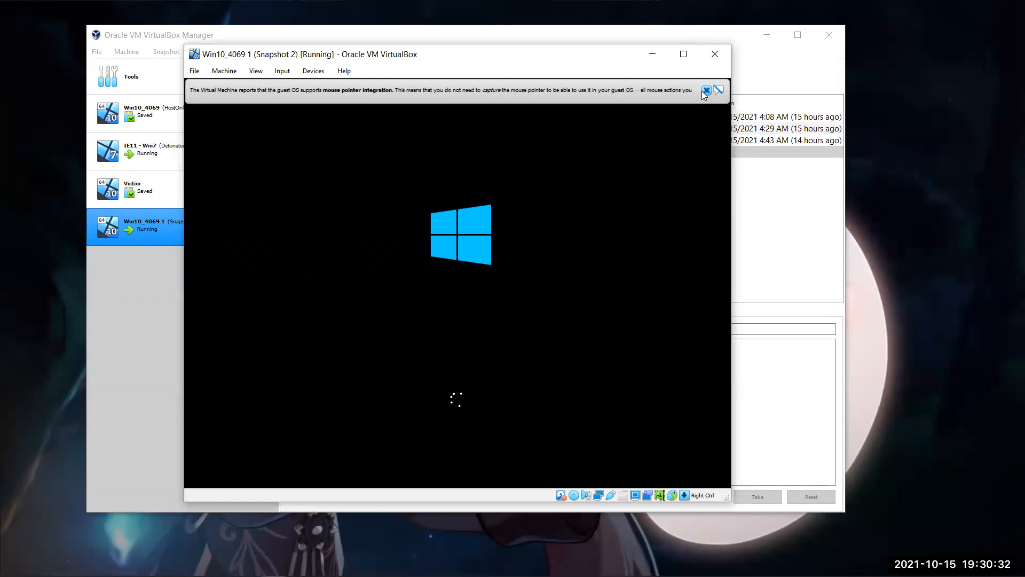
pyautogui.click(705, 89)
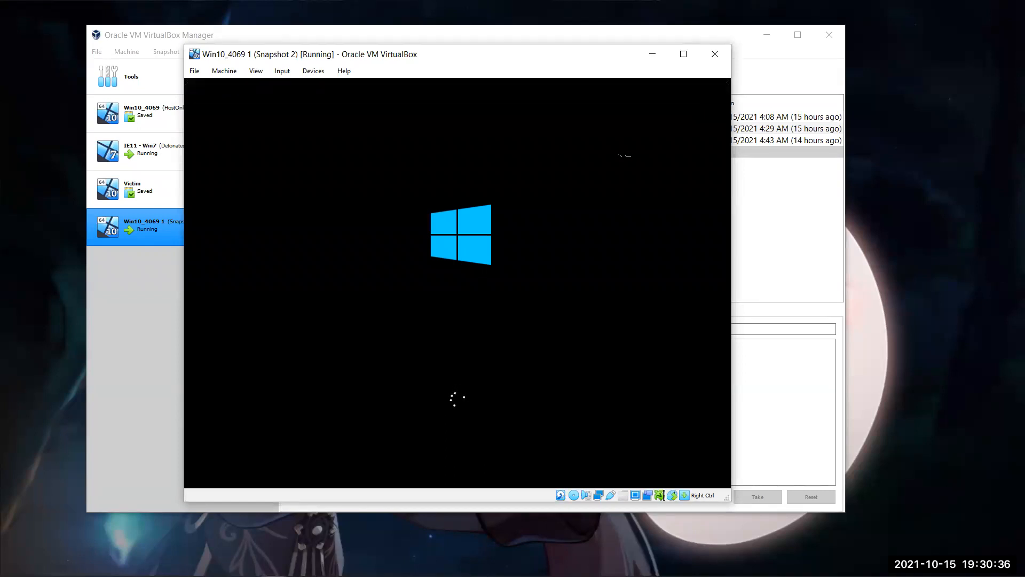
pyautogui.click(147, 251)
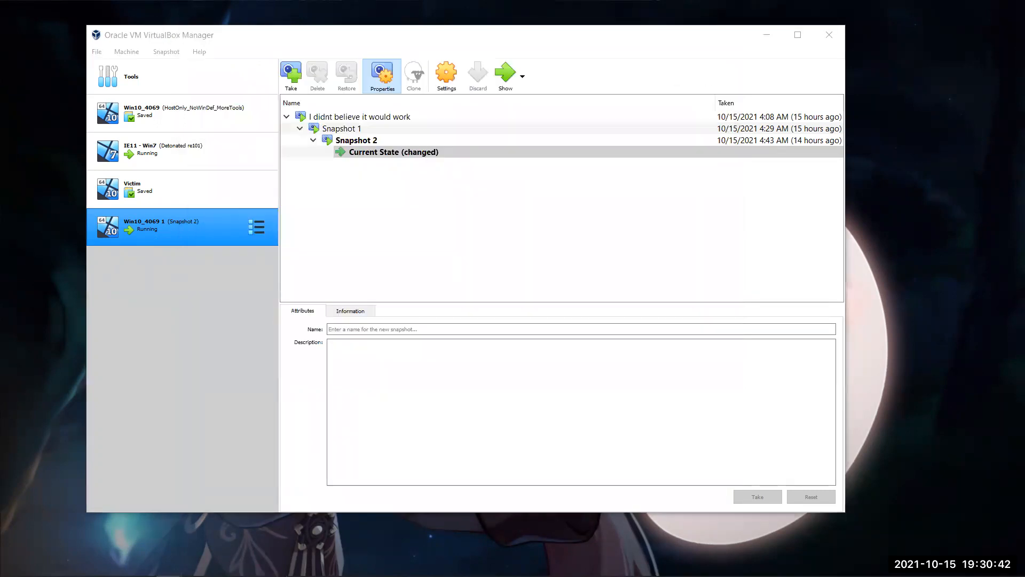
pyautogui.click(216, 368)
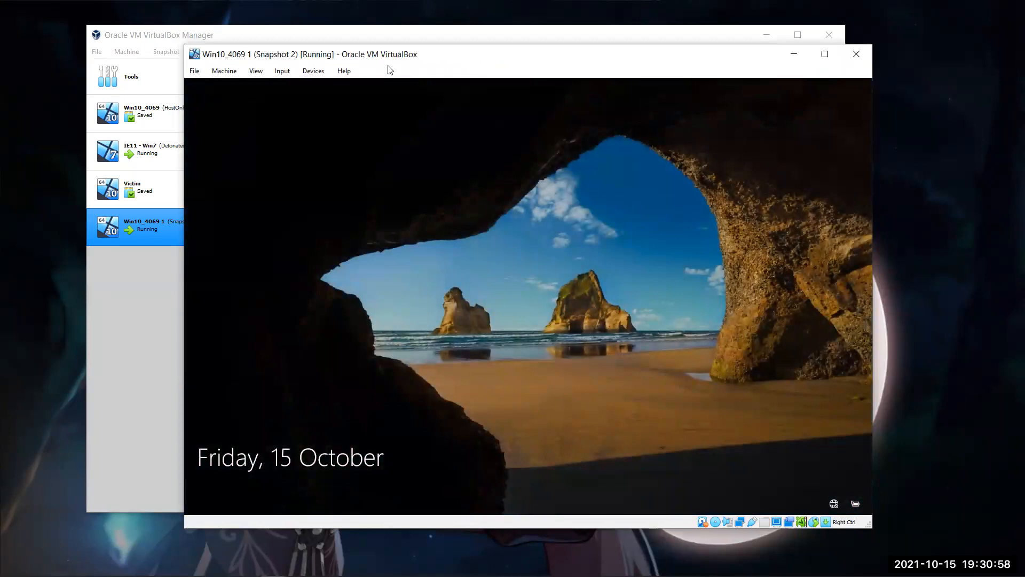
pyautogui.click(473, 275)
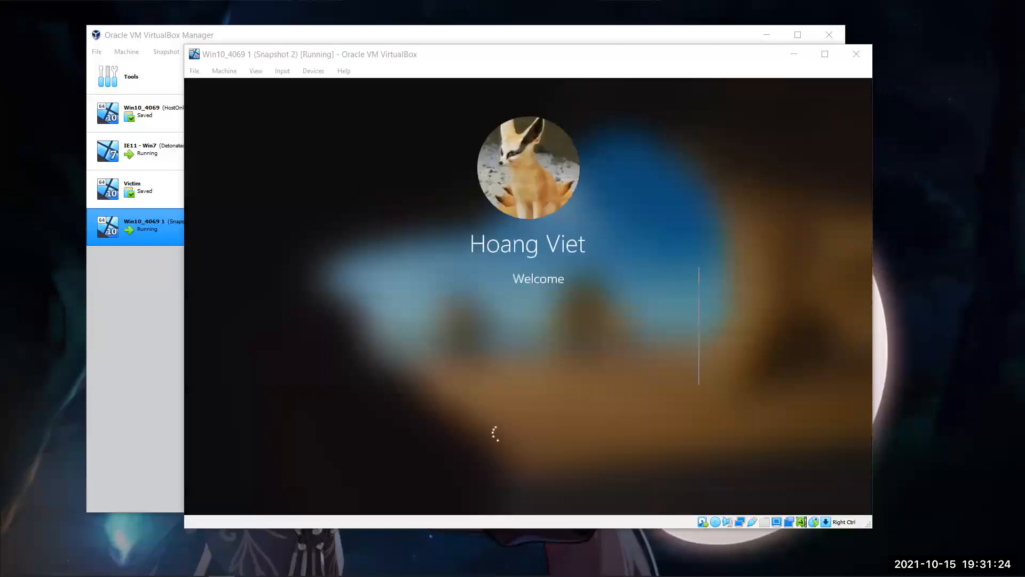
# Step: Switch to the Tutorial 10 page about Natalie.exe in Firefox, restore the window down, and minimize it
pyautogui.hotkey('alt', 'Tab')
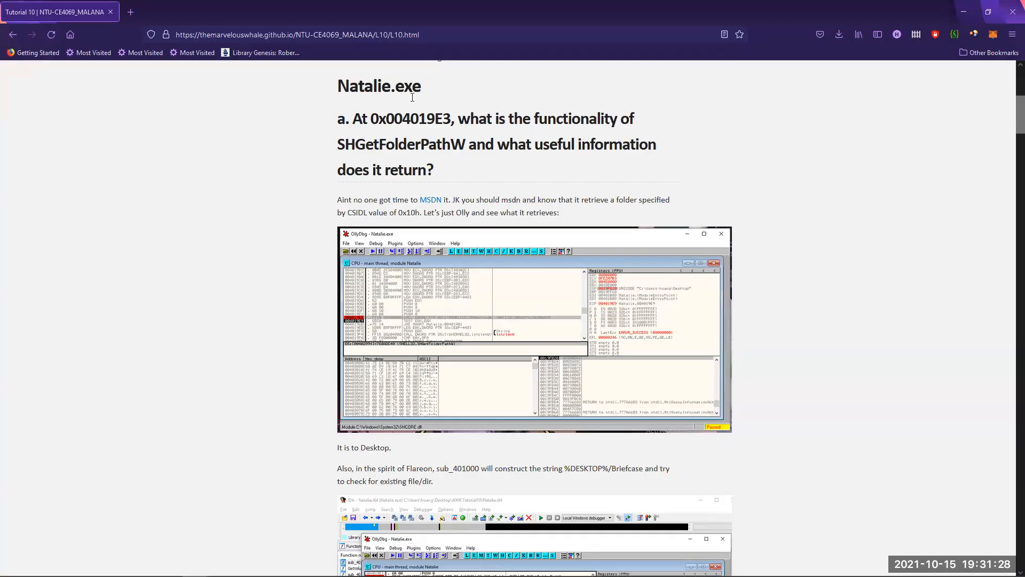
pyautogui.doubleClick(405, 8)
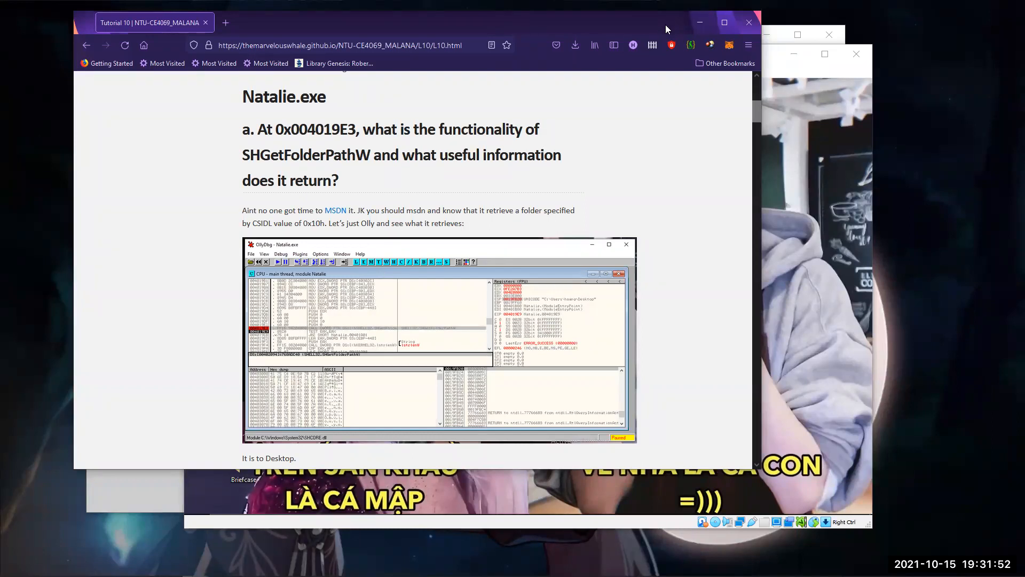
pyautogui.click(699, 22)
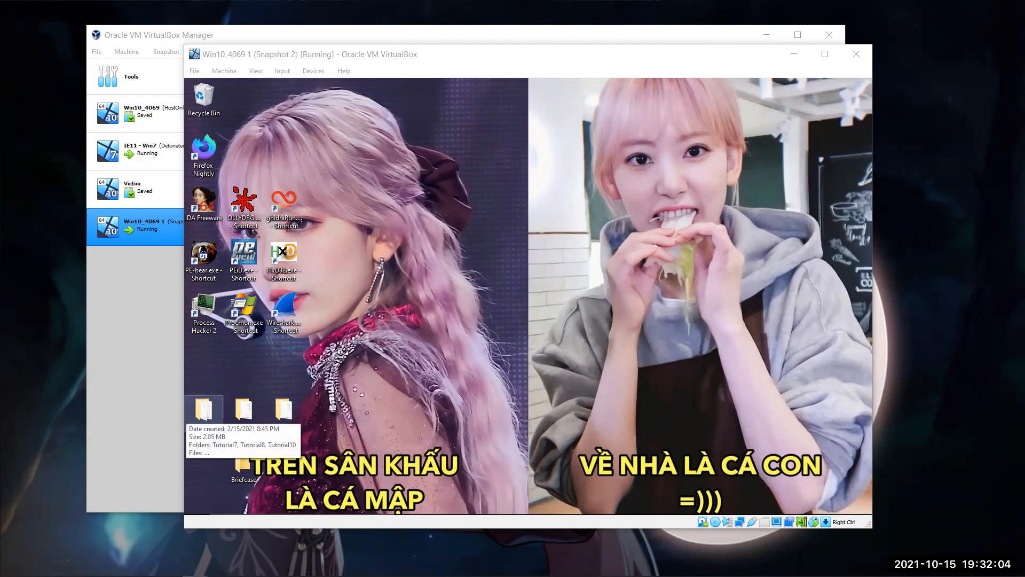
# Step: Open Natalie.i64 from the Tutorial10 folder inside 4069 in IDA, and enlarge the IDA window to fill most of the desktop
pyautogui.click(372, 397)
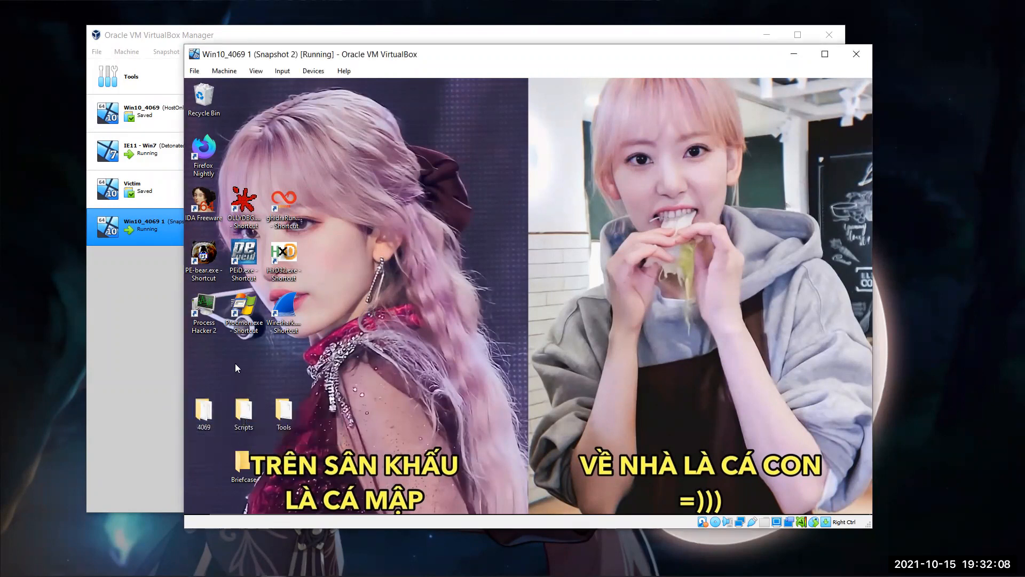
pyautogui.doubleClick(202, 417)
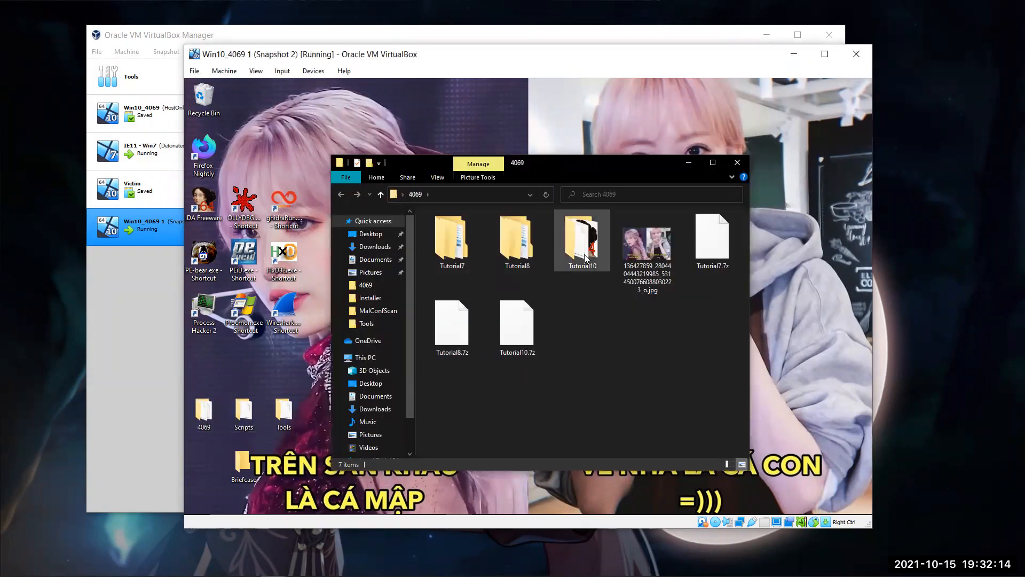
pyautogui.doubleClick(585, 255)
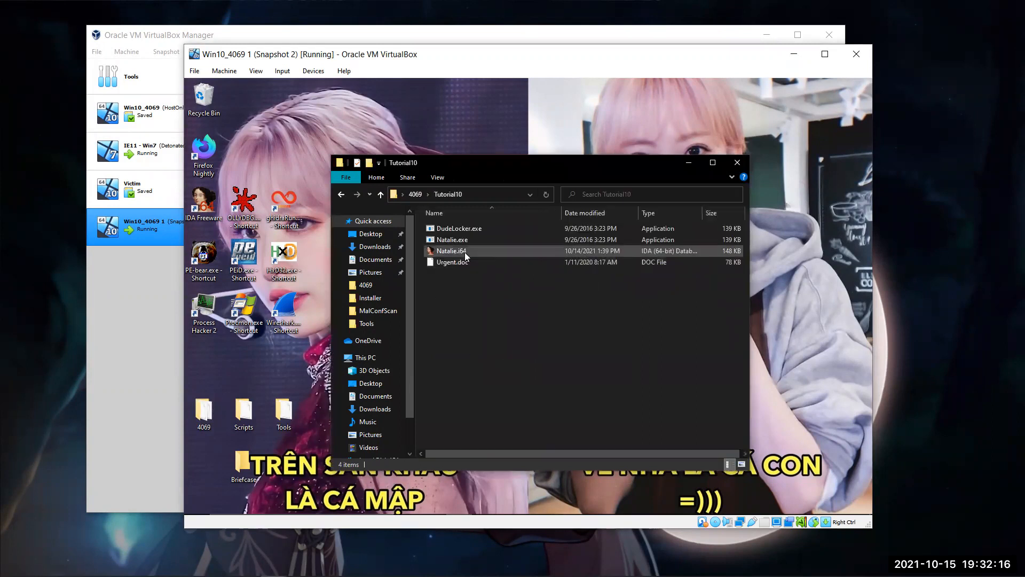
pyautogui.doubleClick(464, 252)
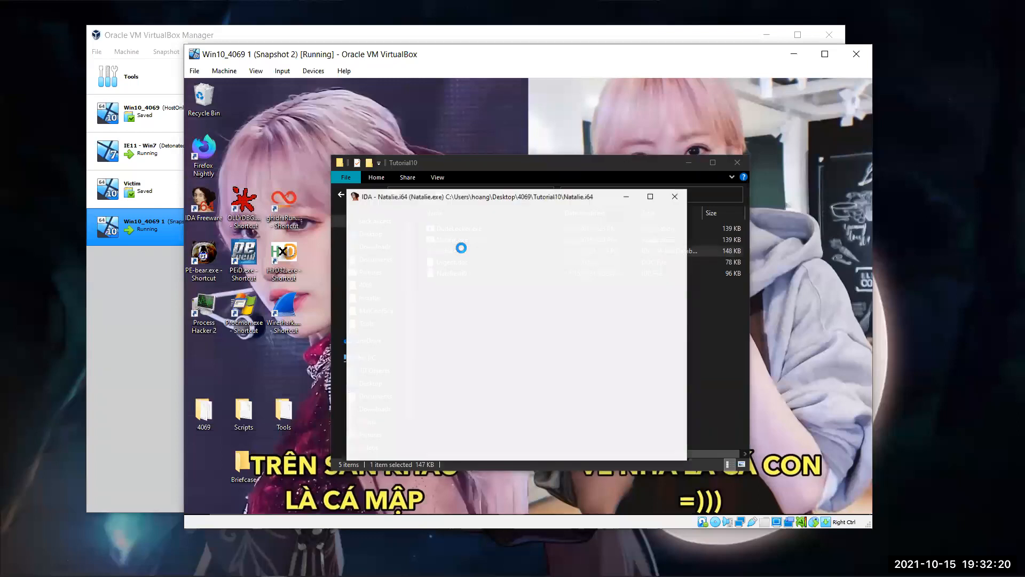
pyautogui.moveTo(457, 199); pyautogui.dragTo(439, 103)
pyautogui.moveTo(608, 367); pyautogui.dragTo(843, 496)
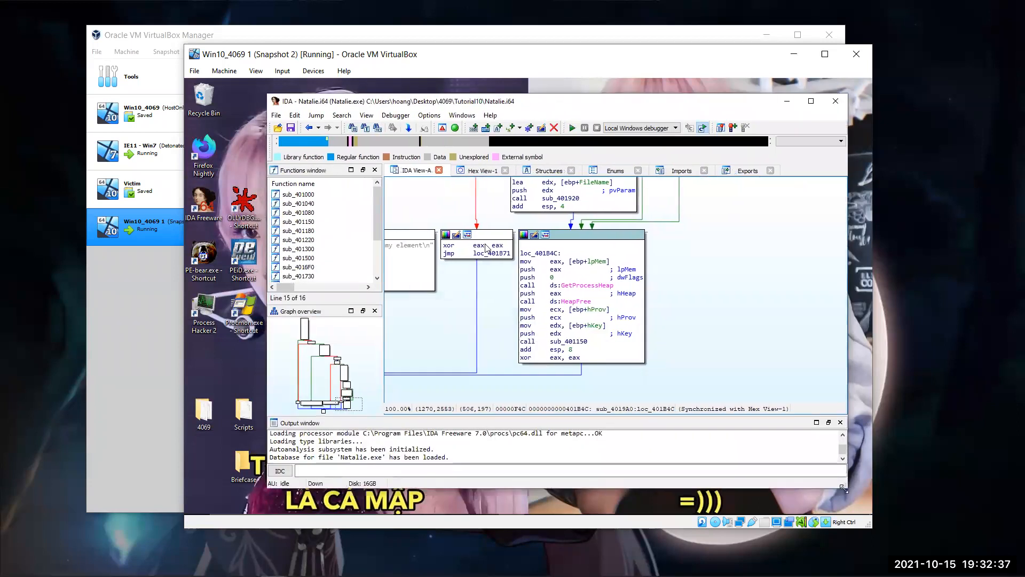
# Step: Open the start function from the function list and display its bytes in the hex view
pyautogui.scroll(-2, 294, 281)
pyautogui.doubleClick(293, 281)
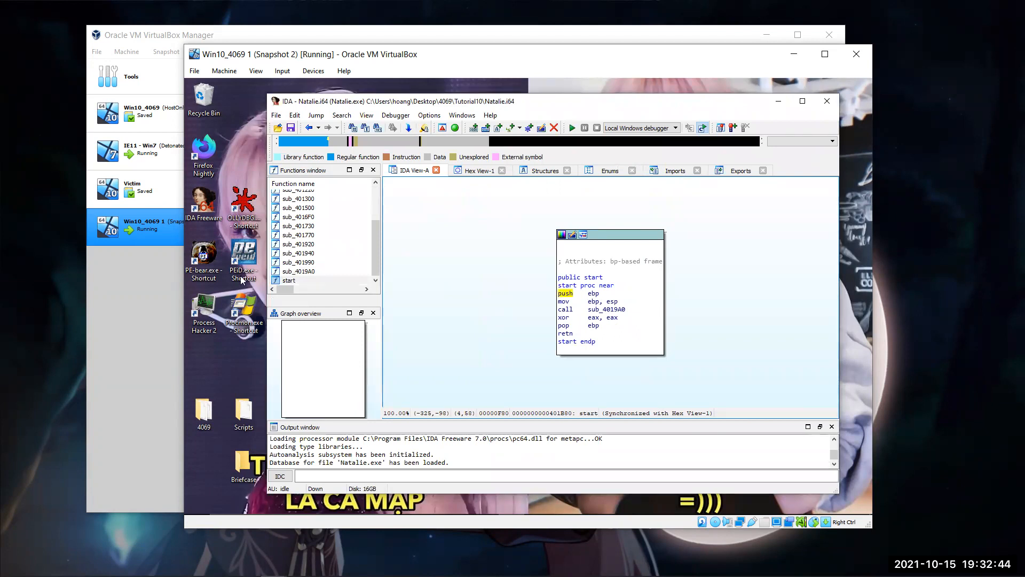
pyautogui.click(482, 169)
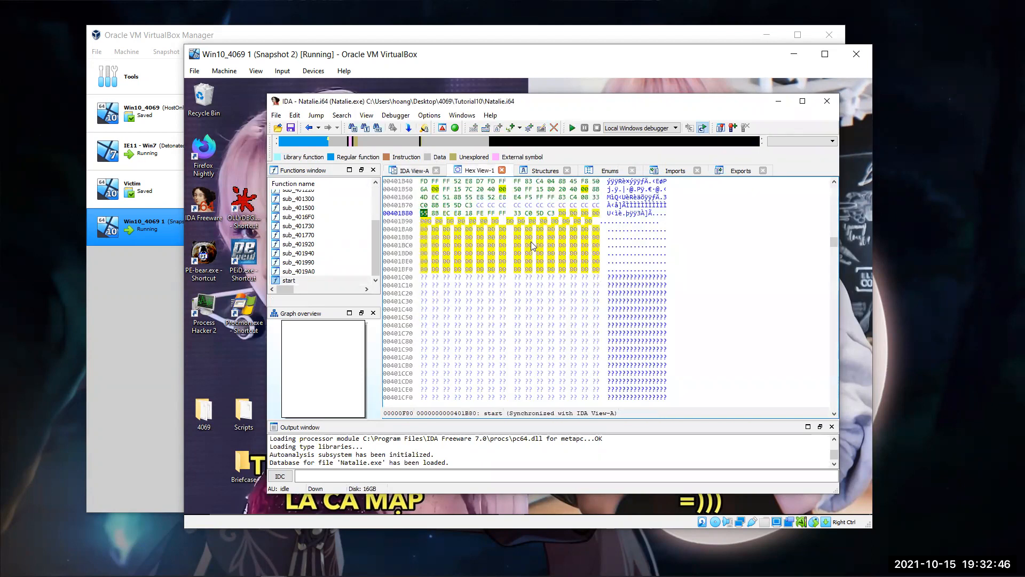
# Step: Examine the hex dump of Natalie.exe across its code functions and the .rdata section
pyautogui.scroll(4, 539, 251)
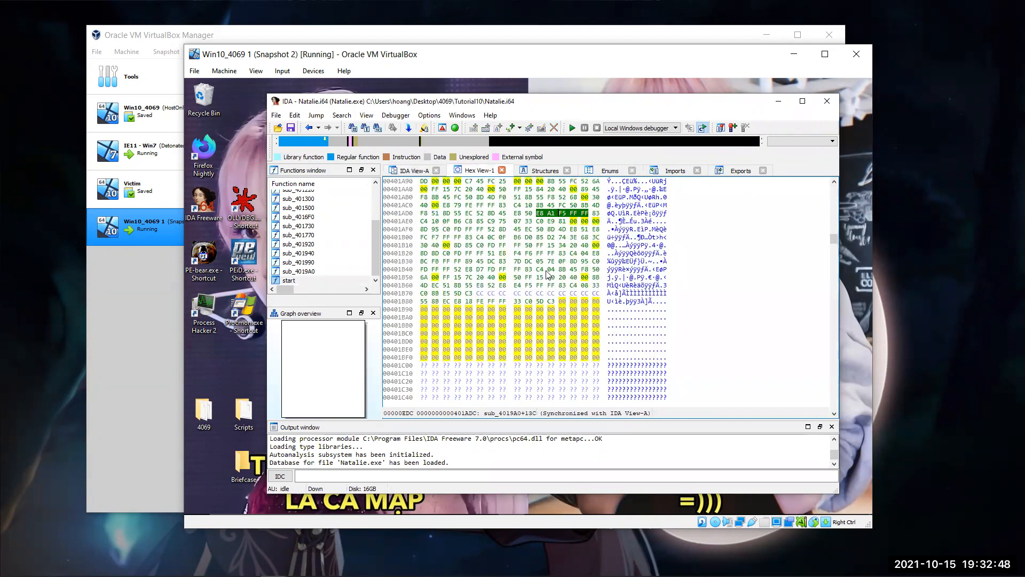
pyautogui.scroll(7, 547, 274)
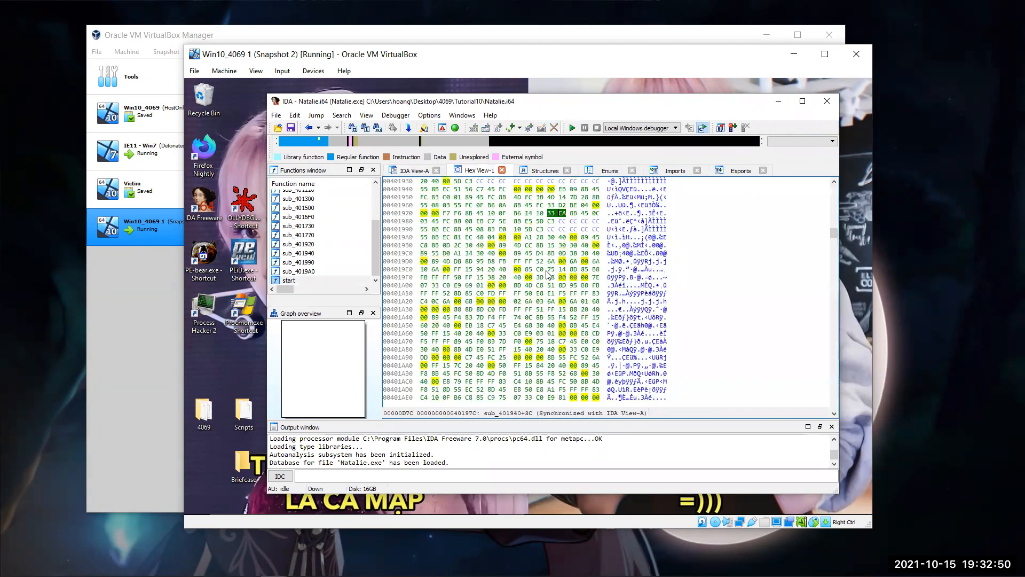
pyautogui.scroll(6, 547, 273)
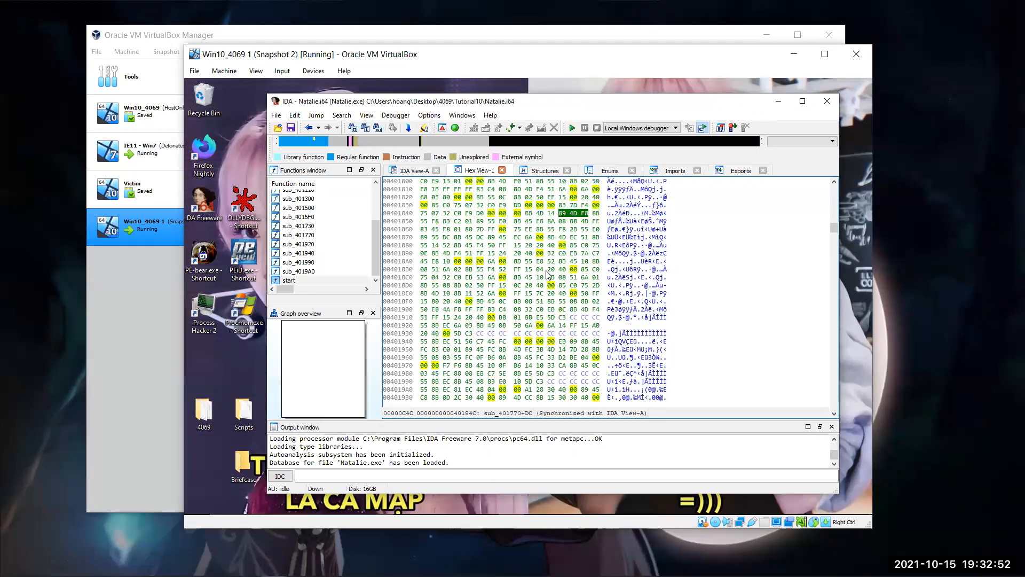
pyautogui.scroll(2, 548, 274)
pyautogui.scroll(12, 547, 274)
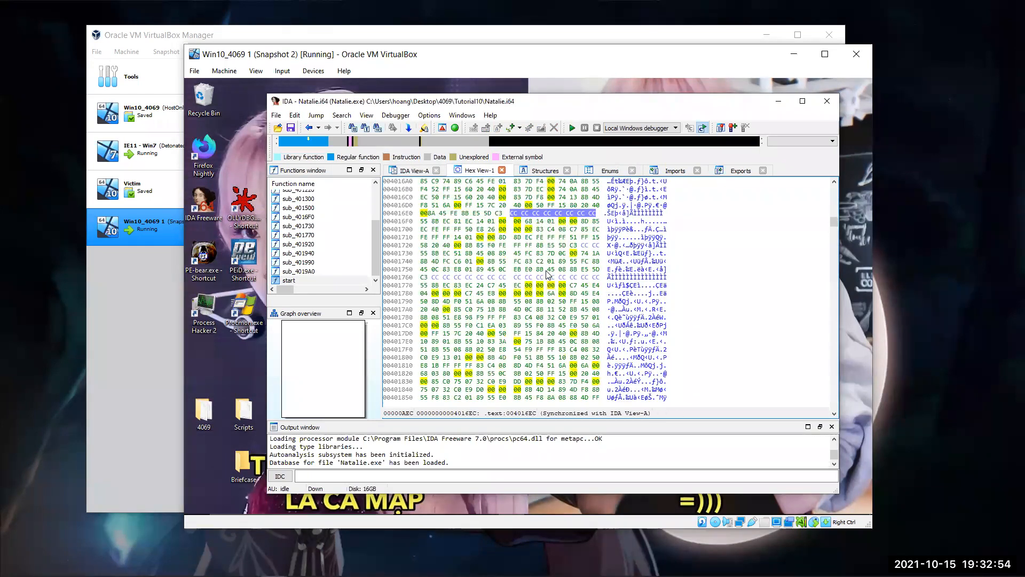
pyautogui.scroll(12, 833, 283)
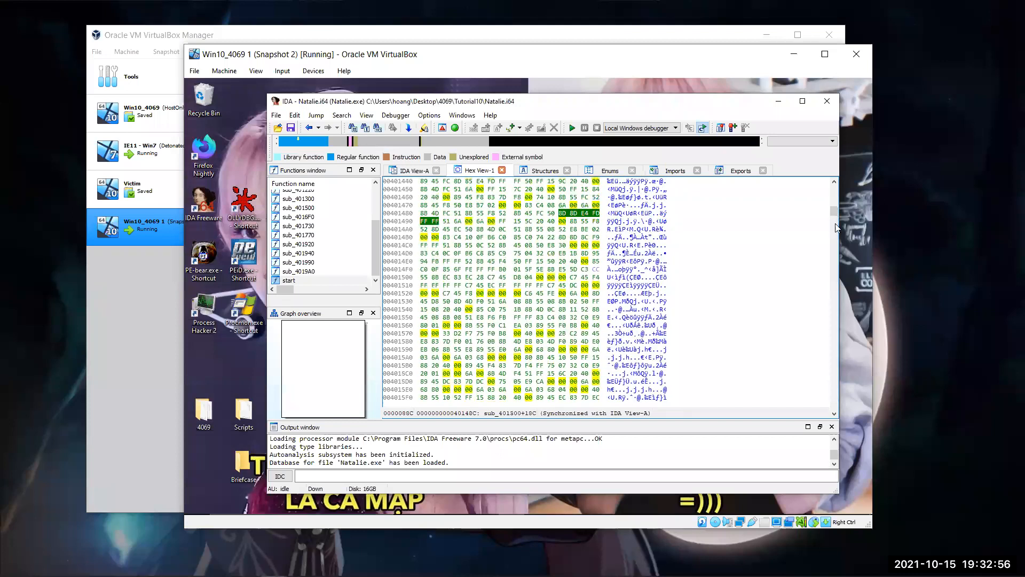
pyautogui.scroll(15, 835, 295)
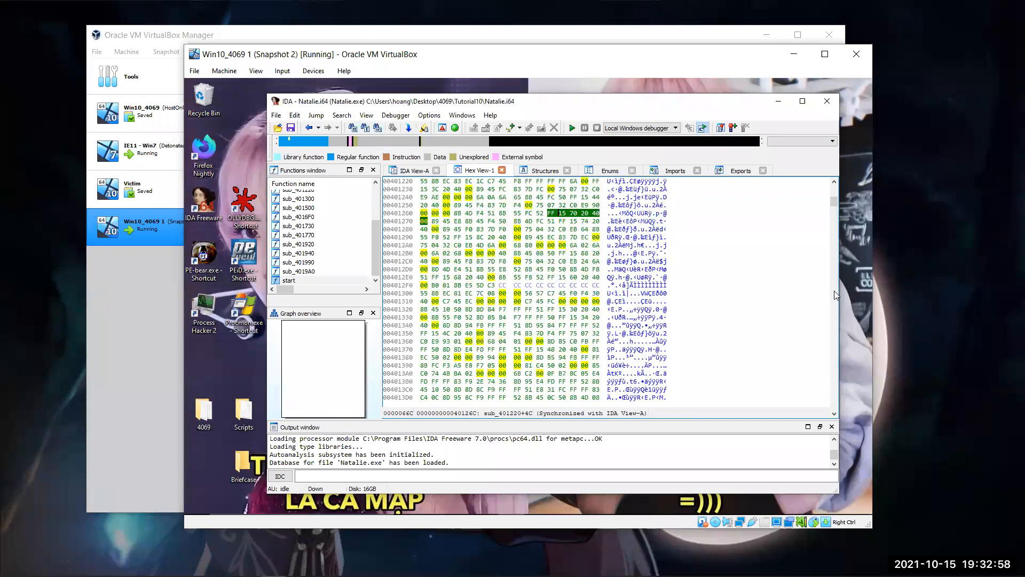
pyautogui.scroll(-20, 828, 326)
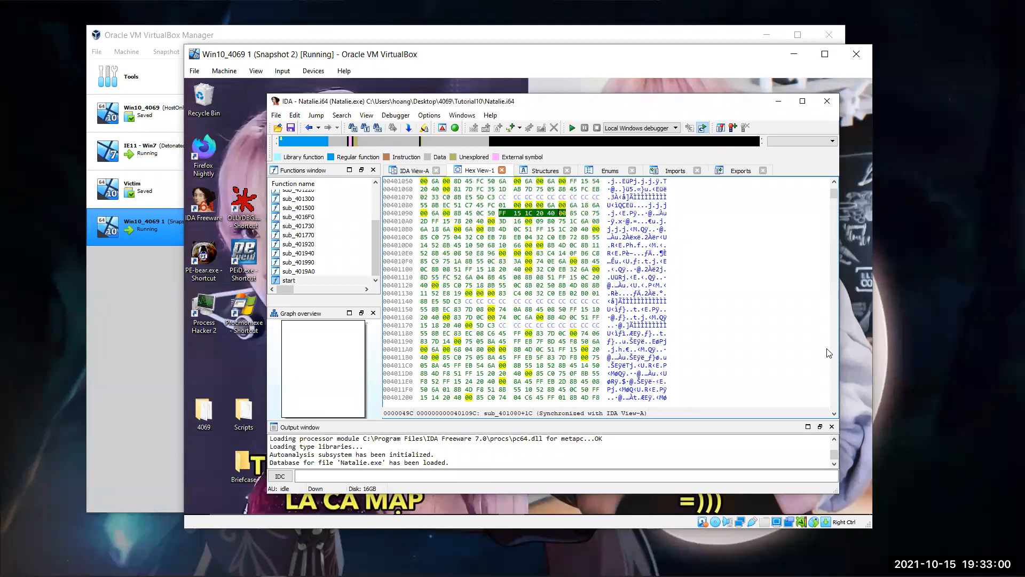
pyautogui.scroll(-20, 827, 344)
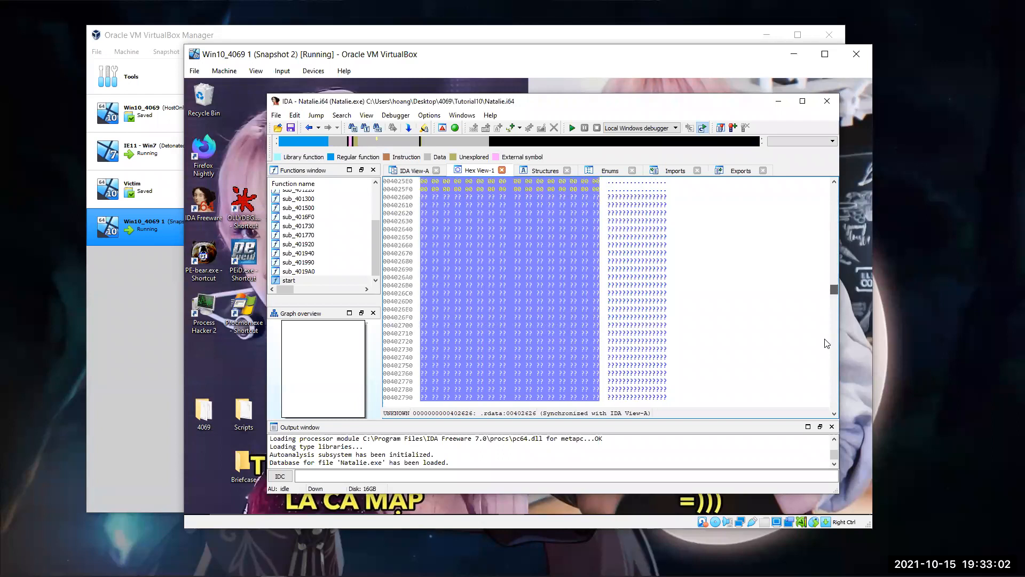
pyautogui.scroll(14, 596, 221)
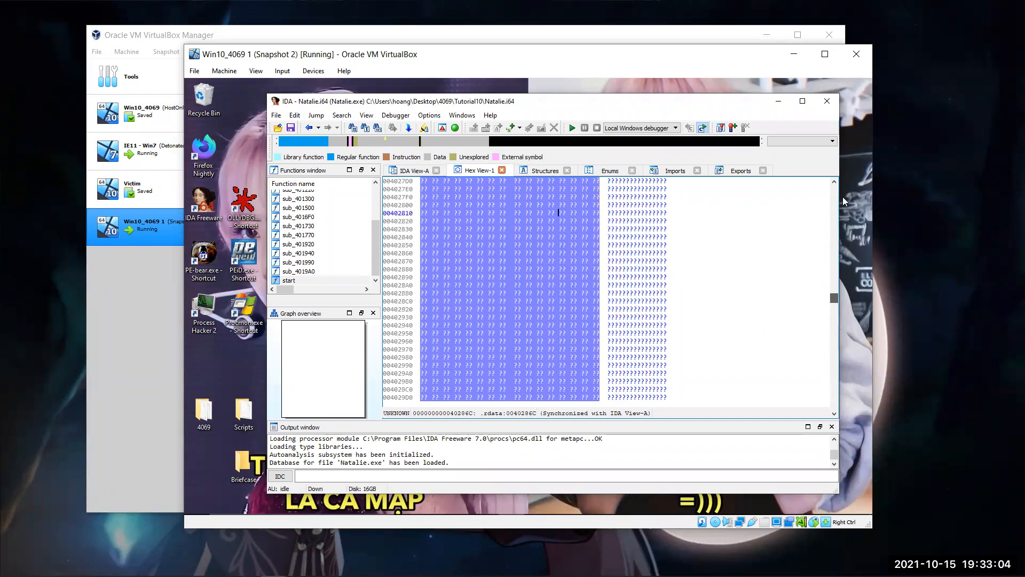
pyautogui.scroll(20, 596, 221)
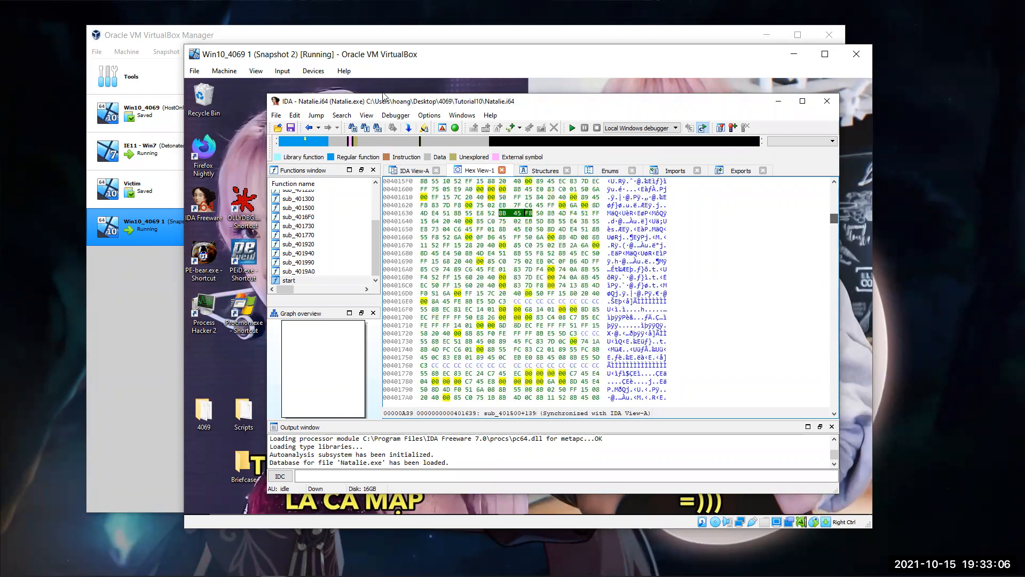
pyautogui.moveTo(834, 212); pyautogui.dragTo(834, 194)
# Step: Reposition the IDA window on the virtual desktop and reopen the start function in the graph view
pyautogui.moveTo(380, 102); pyautogui.dragTo(426, 101)
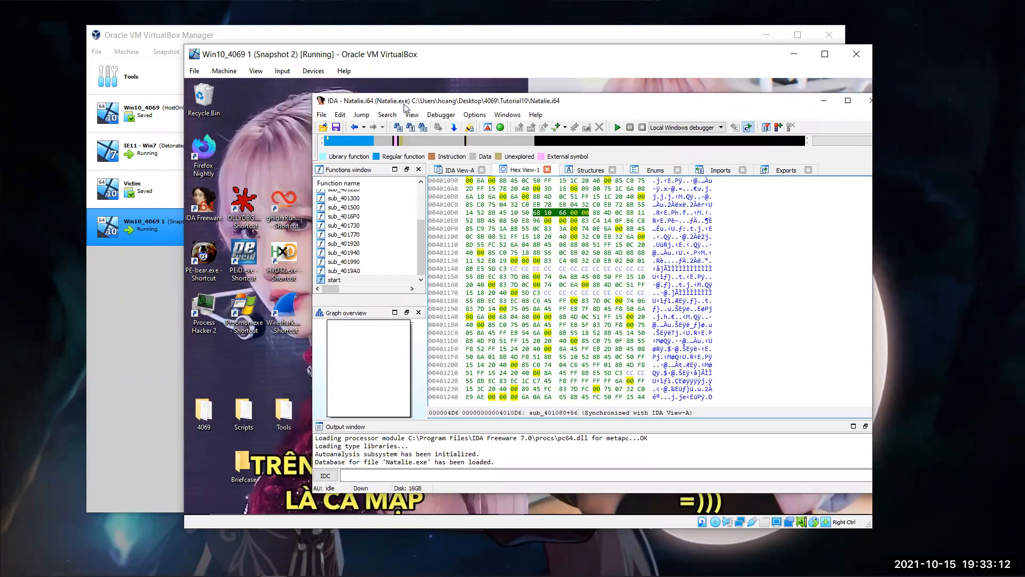
pyautogui.moveTo(402, 98); pyautogui.dragTo(327, 93)
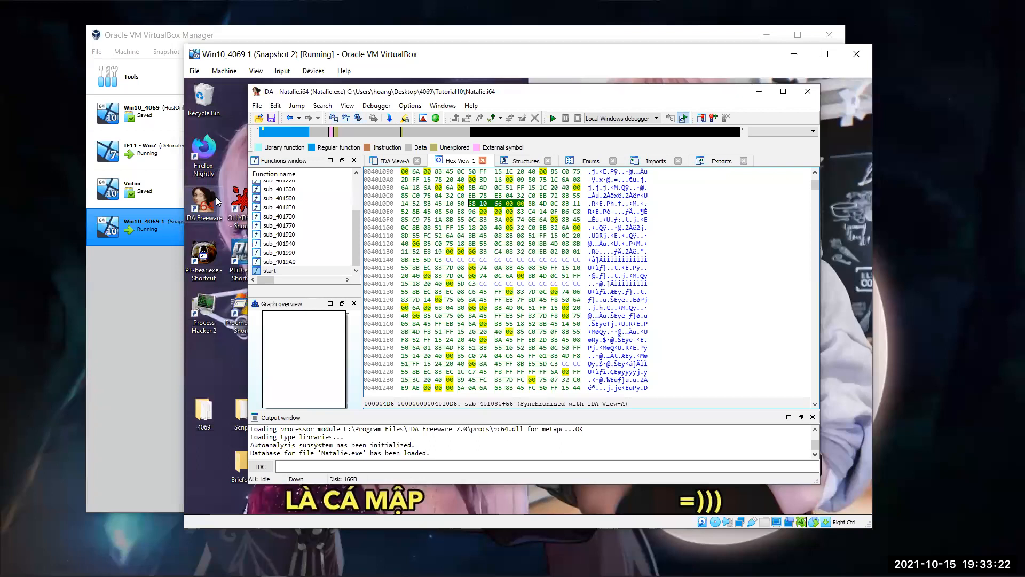
pyautogui.click(404, 163)
pyautogui.moveTo(439, 240); pyautogui.dragTo(523, 332)
pyautogui.moveTo(458, 188); pyautogui.dragTo(422, 261)
pyautogui.doubleClick(297, 269)
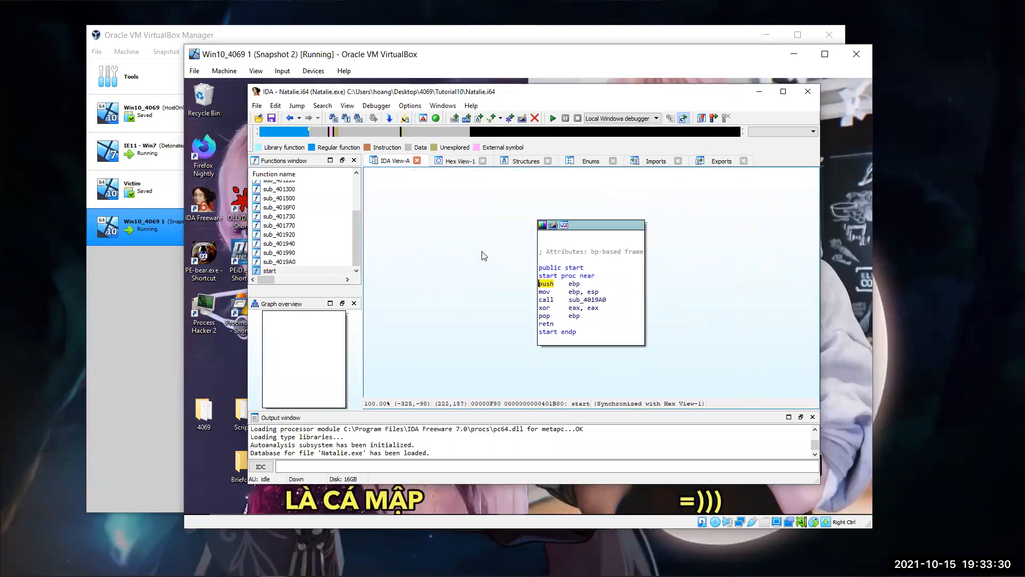
# Step: Compare the start function's hex bytes with its disassembly graph
pyautogui.click(454, 162)
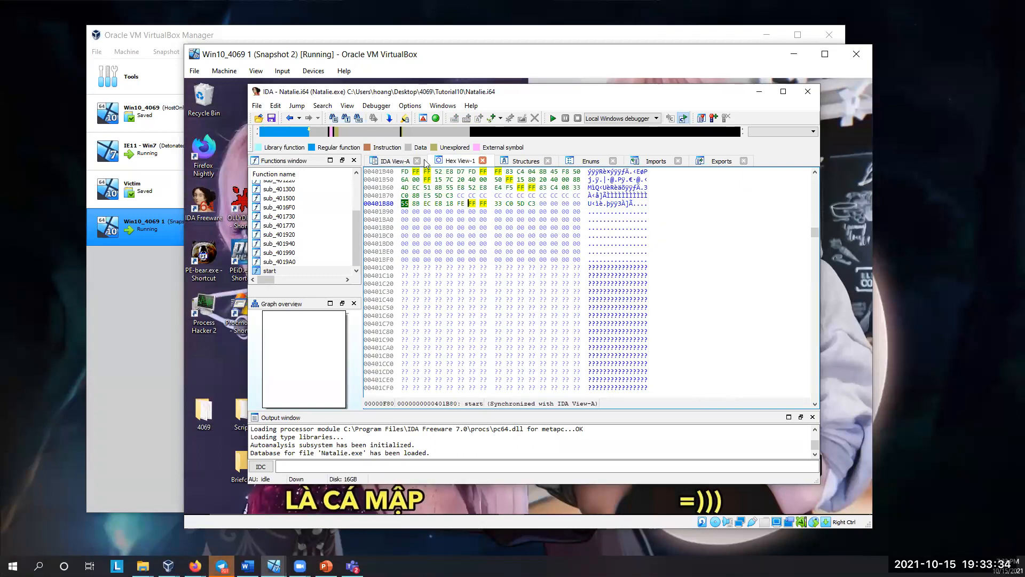
pyautogui.click(383, 162)
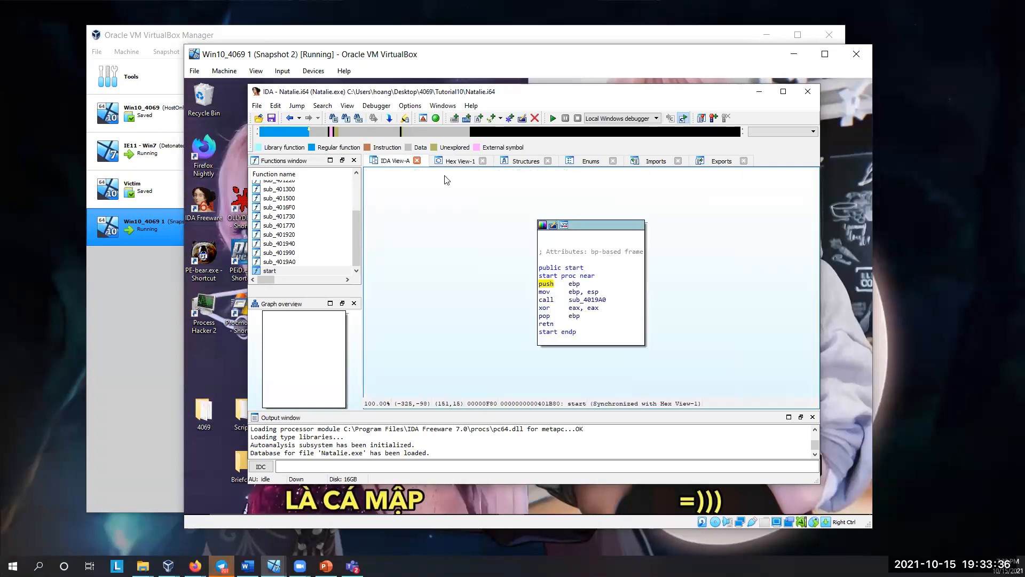
pyautogui.moveTo(469, 222); pyautogui.dragTo(427, 222)
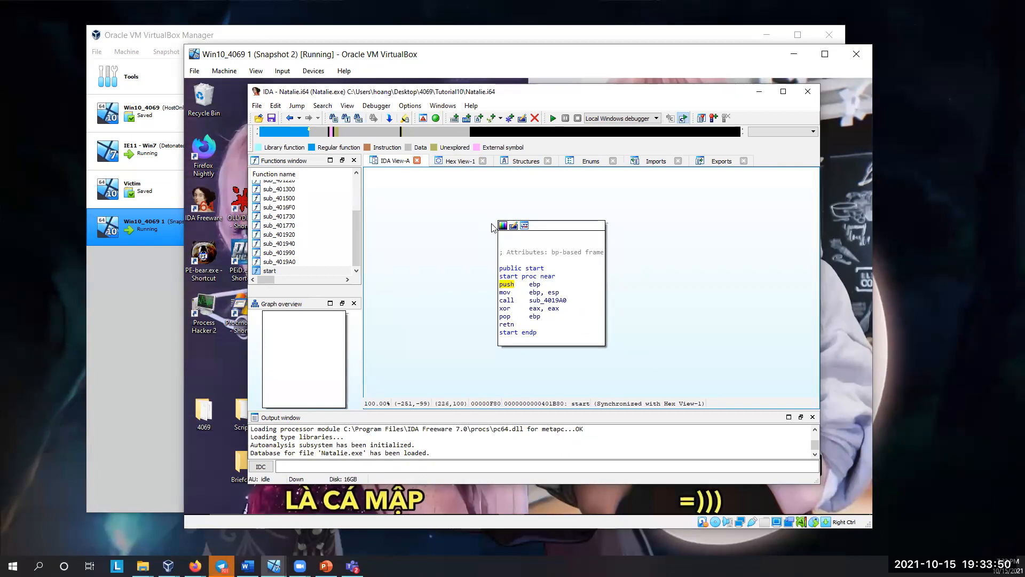
# Step: Follow the call inside start to open the graph of sub_4019A0
pyautogui.click(543, 300)
pyautogui.click(508, 301)
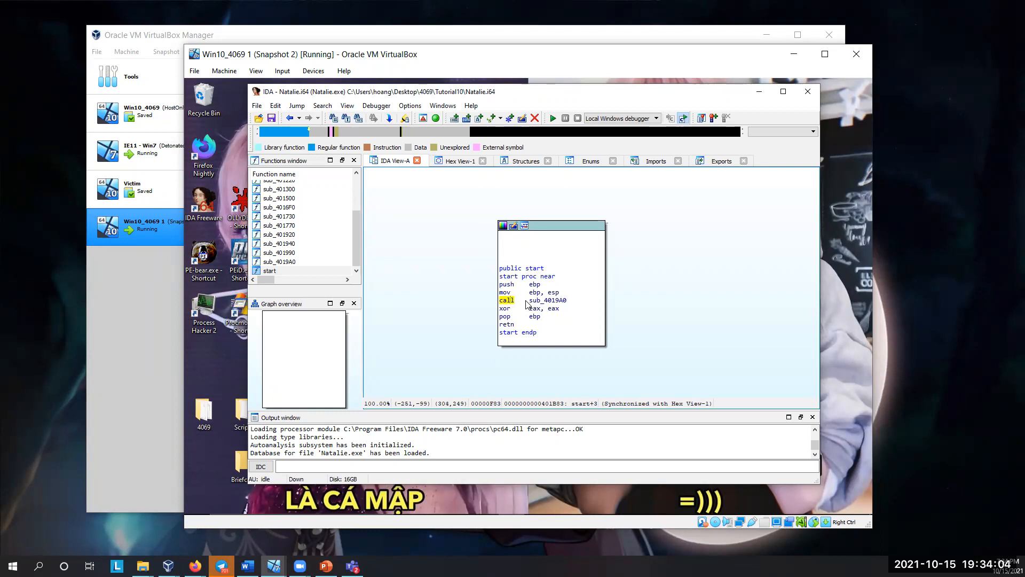
pyautogui.moveTo(541, 304)
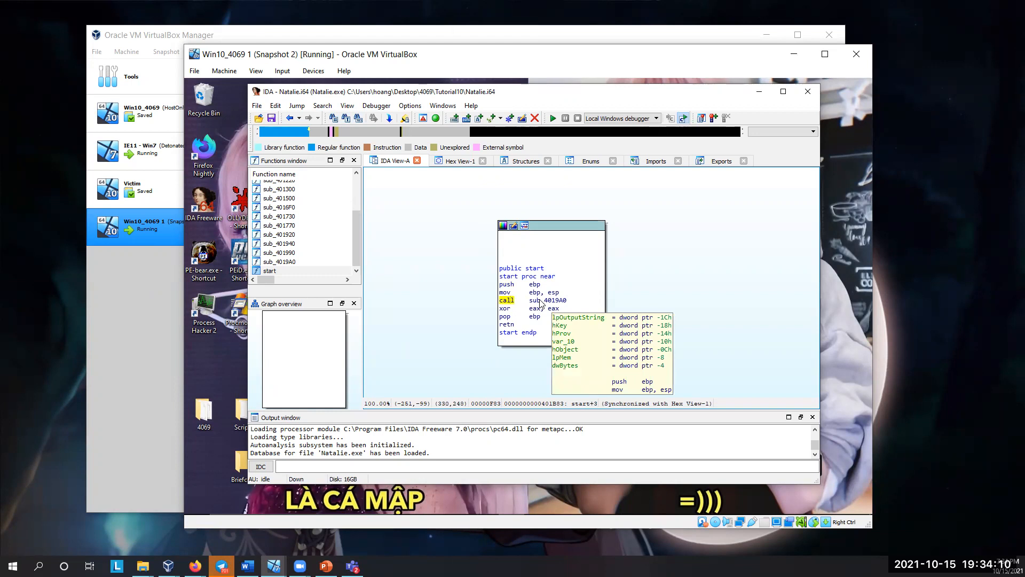
pyautogui.doubleClick(541, 303)
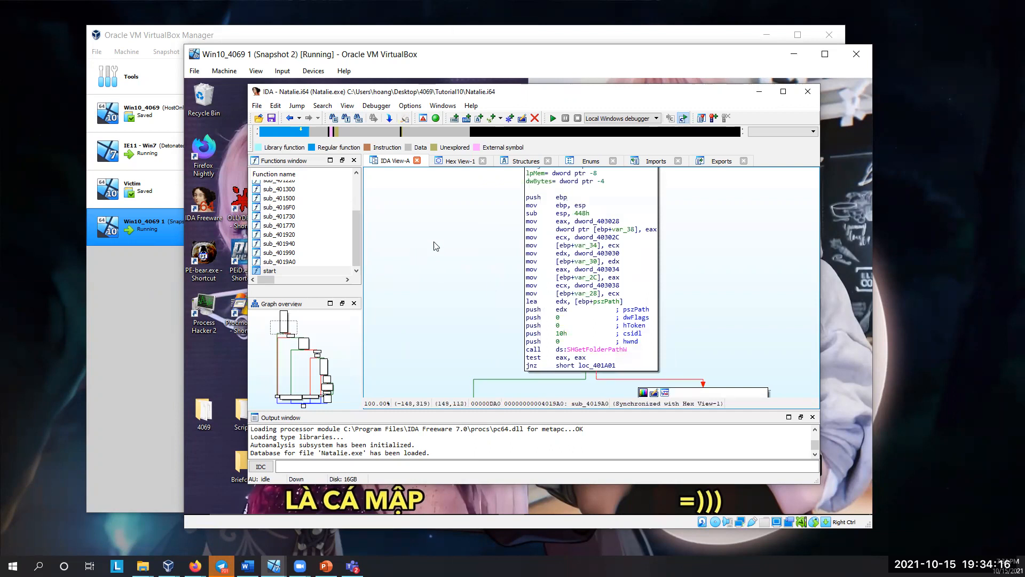
# Step: Examine the entry block of sub_4019A0, from its local variables to the highlighted SHGetFolderPathW call
pyautogui.scroll(5, 435, 242)
pyautogui.scroll(-5, 465, 363)
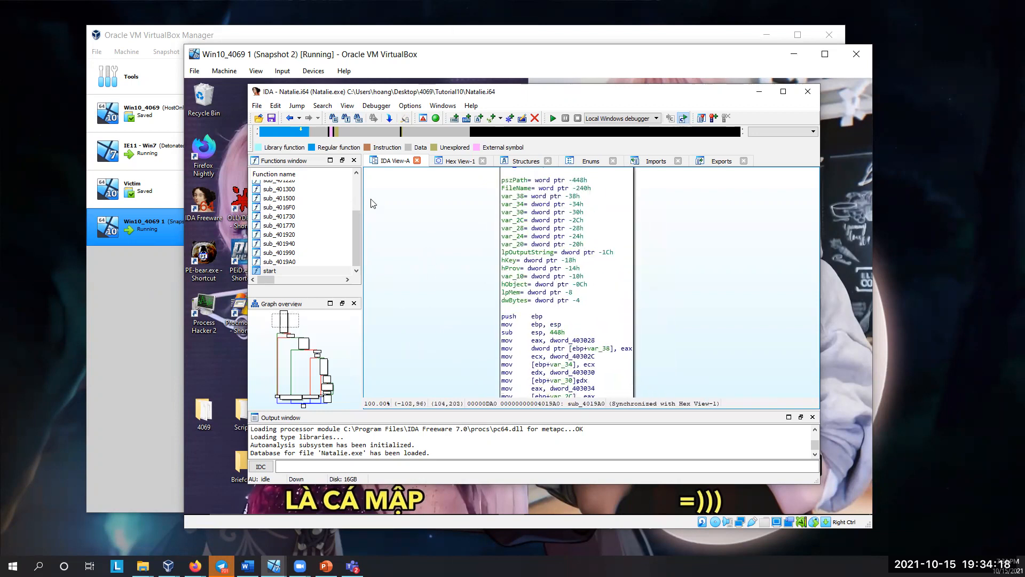
pyautogui.moveTo(428, 343); pyautogui.dragTo(426, 262)
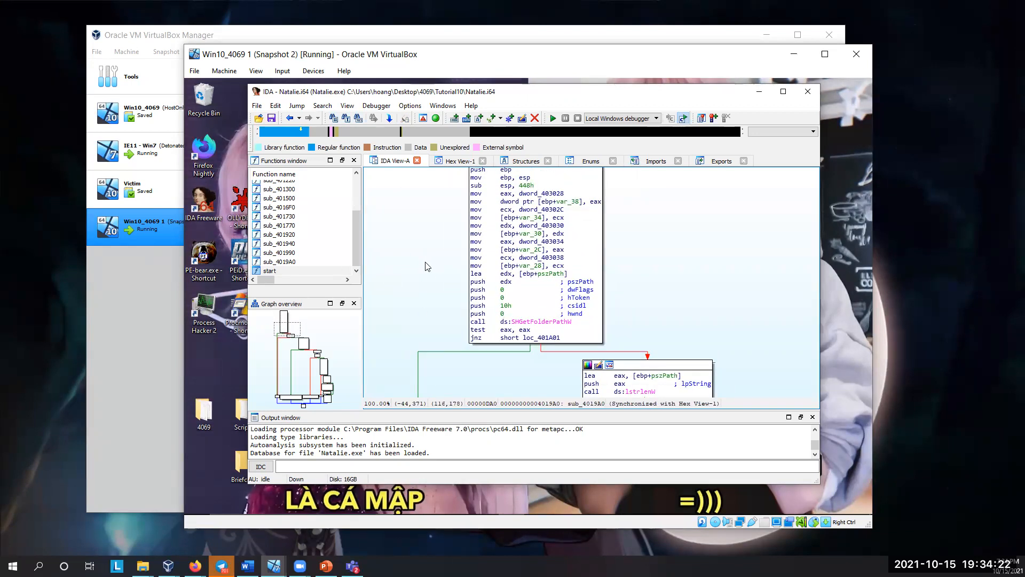
pyautogui.moveTo(658, 299); pyautogui.dragTo(577, 272)
pyautogui.click(475, 294)
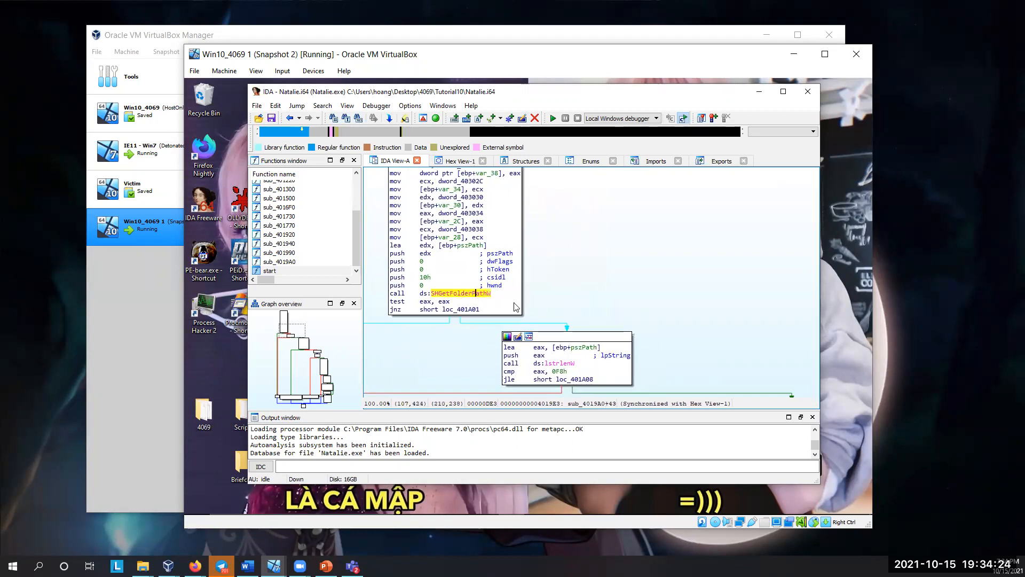
pyautogui.moveTo(648, 288); pyautogui.dragTo(619, 251)
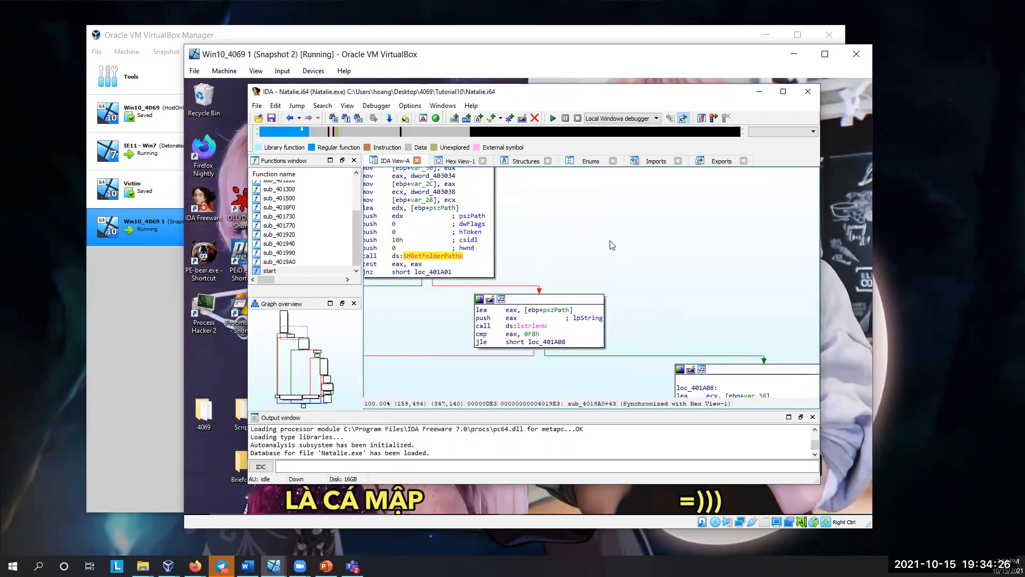
pyautogui.moveTo(549, 241); pyautogui.dragTo(618, 237)
pyautogui.click(509, 253)
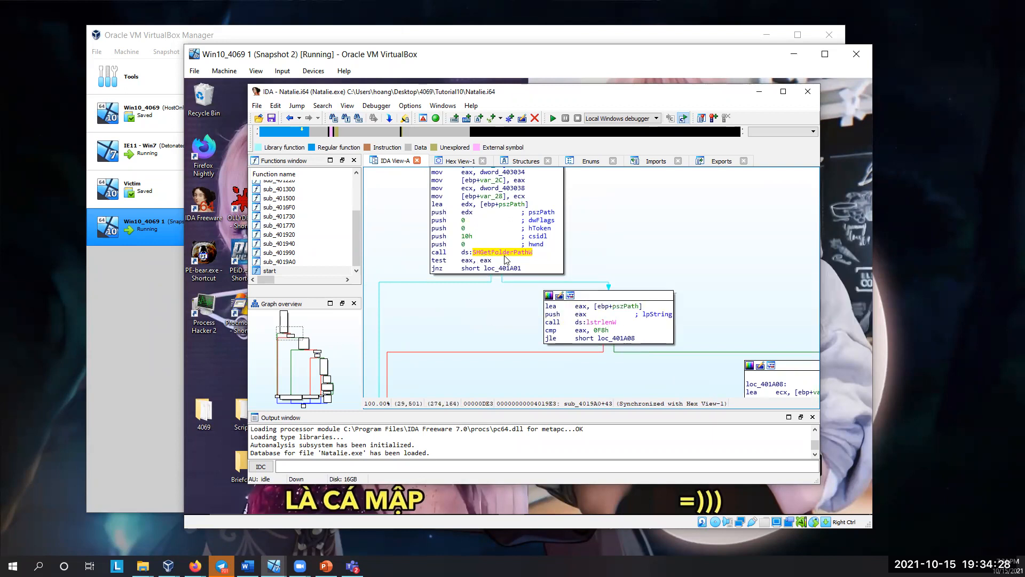
# Step: Trace the branches of sub_4019A0 through the lstrlenW and CreateFileW calls to the CloseHandle block
pyautogui.moveTo(479, 323); pyautogui.dragTo(373, 274)
pyautogui.moveTo(512, 325); pyautogui.dragTo(426, 269)
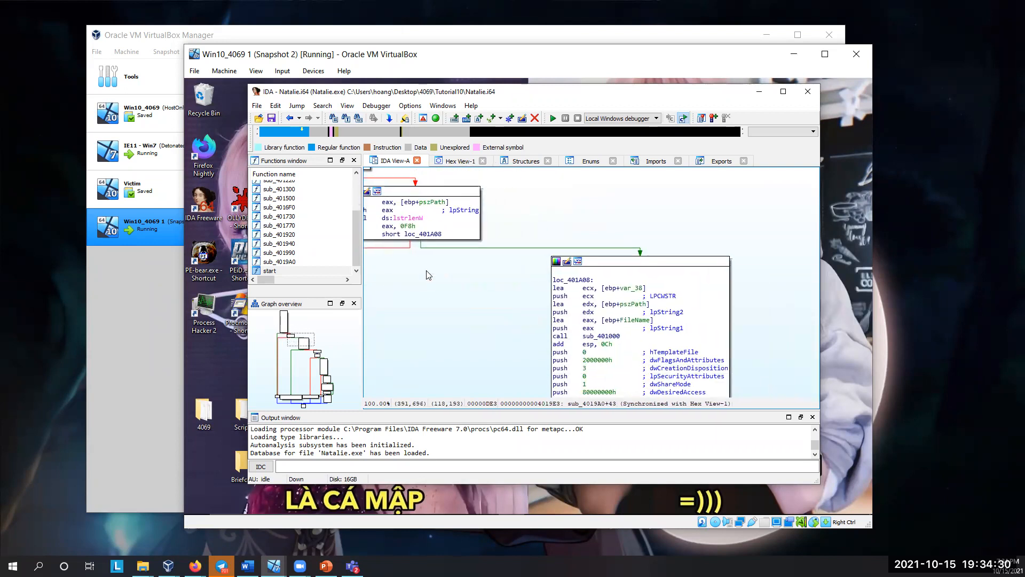
pyautogui.click(412, 218)
pyautogui.moveTo(499, 319); pyautogui.dragTo(416, 209)
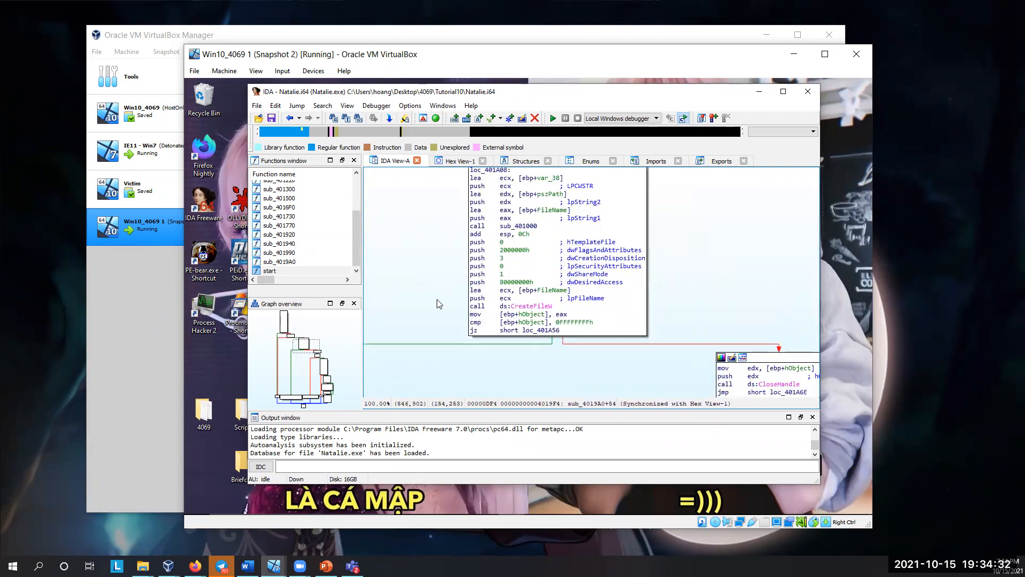
pyautogui.moveTo(439, 303); pyautogui.dragTo(402, 296)
pyautogui.moveTo(624, 364); pyautogui.dragTo(476, 275)
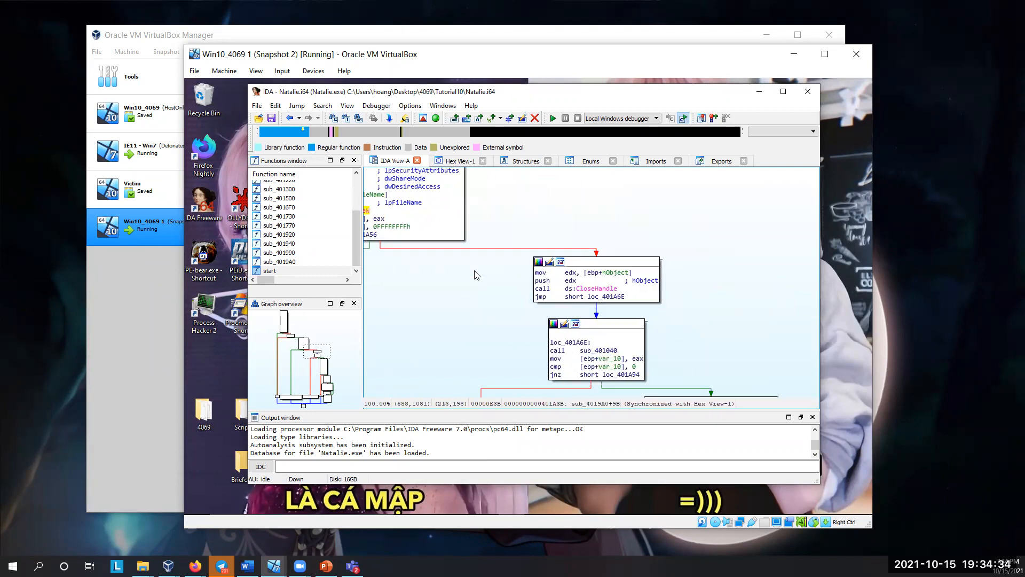
# Step: Follow the graph down to the lstrcatW block and highlight ve_vant_ze_money in its JPG file name string
pyautogui.moveTo(446, 337); pyautogui.dragTo(492, 247)
pyautogui.moveTo(457, 309); pyautogui.dragTo(411, 252)
pyautogui.moveTo(507, 301); pyautogui.dragTo(476, 234)
pyautogui.scroll(4, 404, 247)
pyautogui.scroll(-6, 601, 262)
pyautogui.scroll(-8, 601, 264)
pyautogui.click(601, 262)
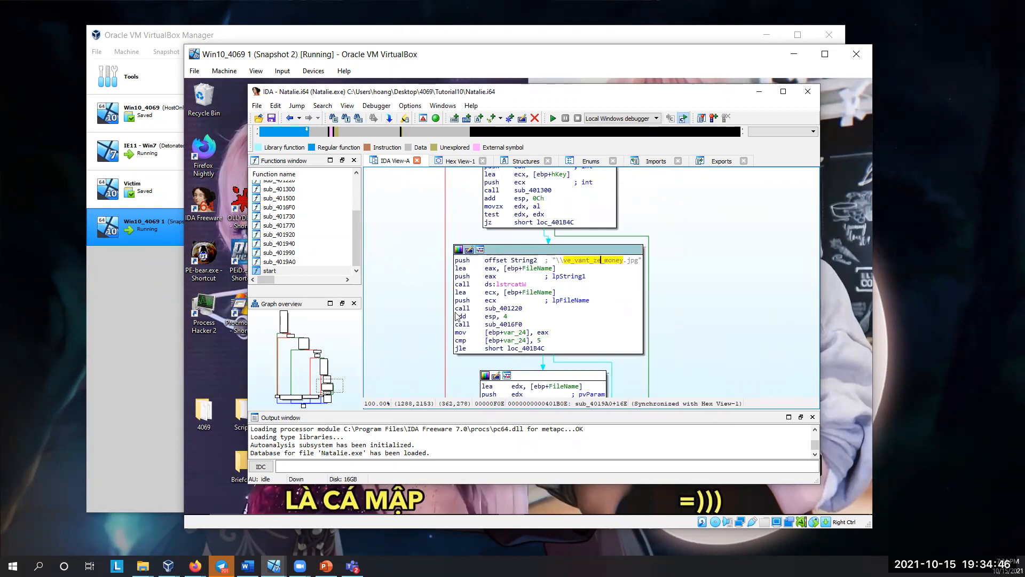
# Step: Examine the final blocks of sub_4019A0, including the HeapFree call and the OutputDebugStringW message strings
pyautogui.moveTo(423, 326); pyautogui.dragTo(503, 231)
pyautogui.moveTo(475, 290); pyautogui.dragTo(499, 197)
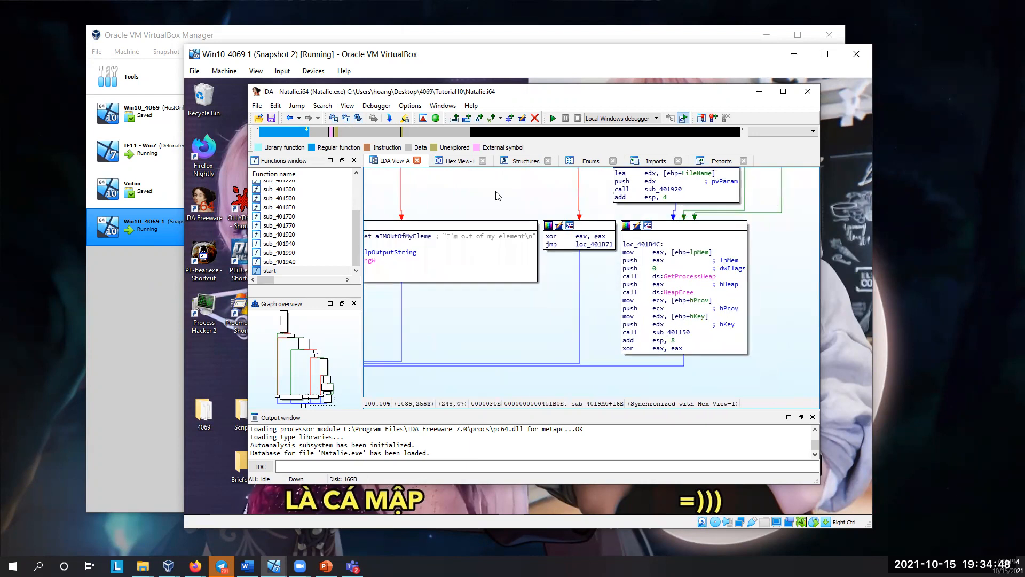
pyautogui.moveTo(439, 319); pyautogui.dragTo(628, 326)
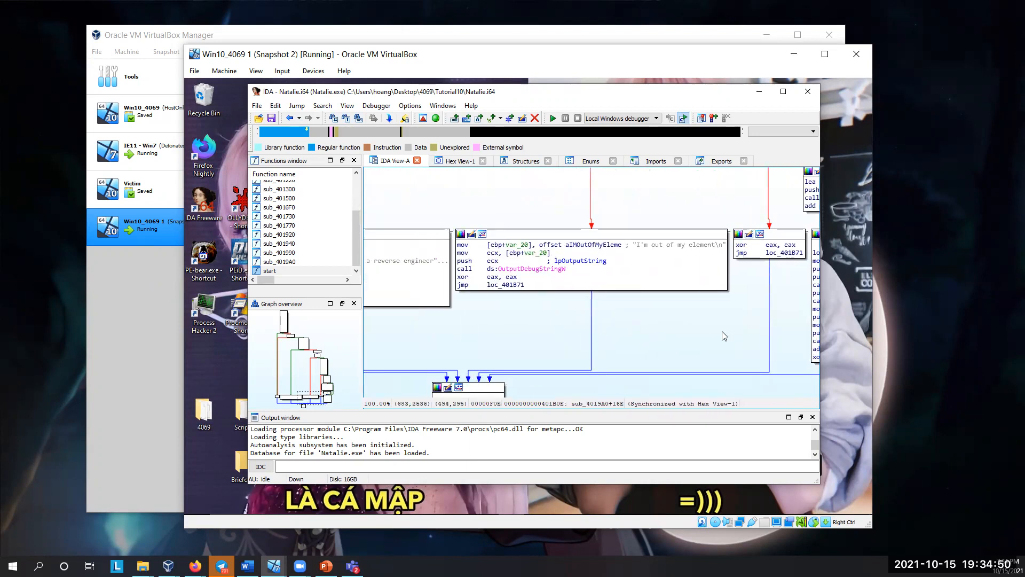
pyautogui.moveTo(548, 332); pyautogui.dragTo(568, 340)
pyautogui.moveTo(491, 339); pyautogui.dragTo(609, 340)
pyautogui.moveTo(450, 336); pyautogui.dragTo(533, 332)
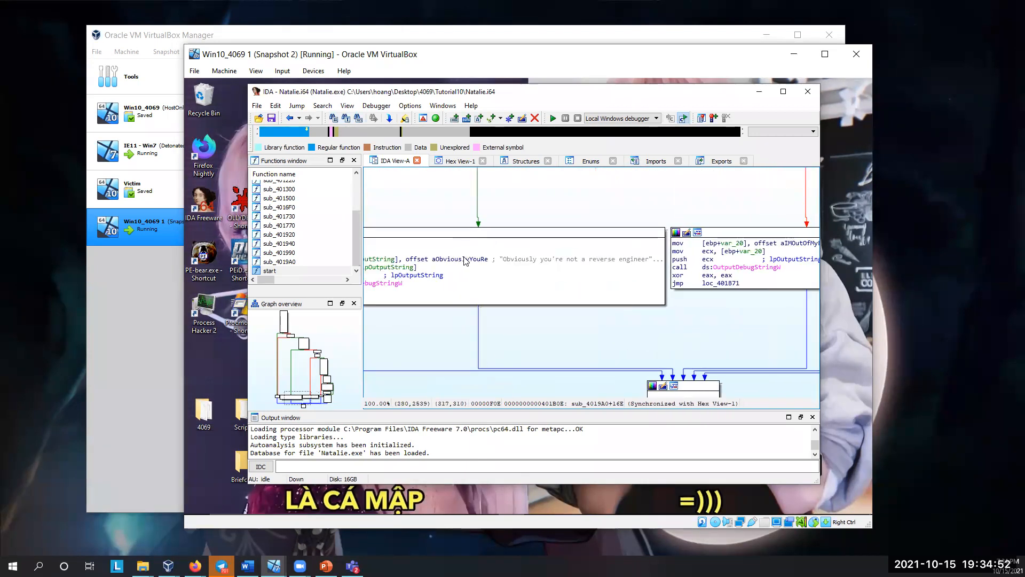
pyautogui.moveTo(501, 256); pyautogui.dragTo(660, 255)
# Step: Return through the graph overview to the loc_401AF0 block above the ve_vant_ze_money.jpg string
pyautogui.moveTo(367, 327); pyautogui.dragTo(366, 337)
pyautogui.moveTo(288, 397); pyautogui.dragTo(300, 381)
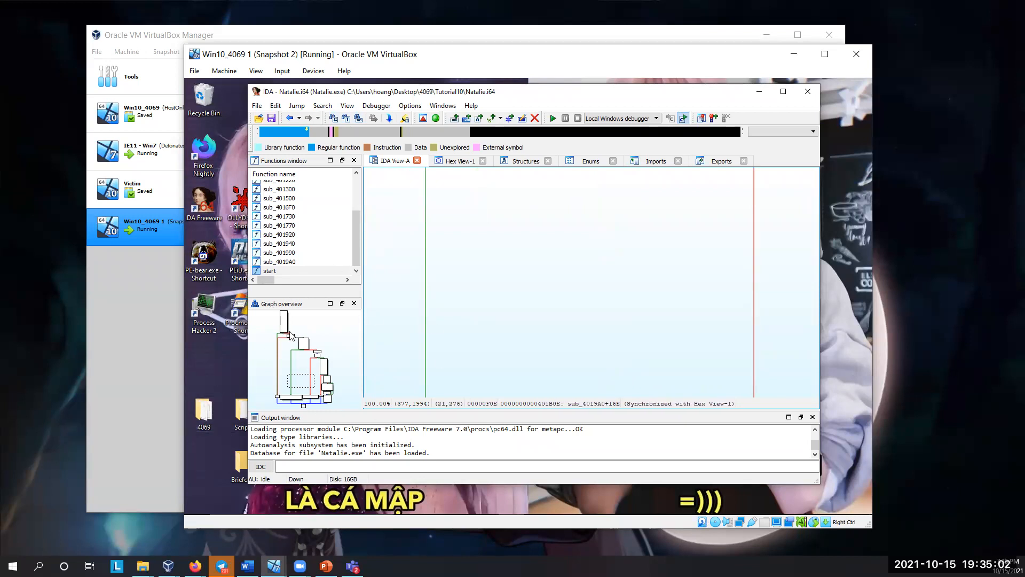
pyautogui.click(330, 380)
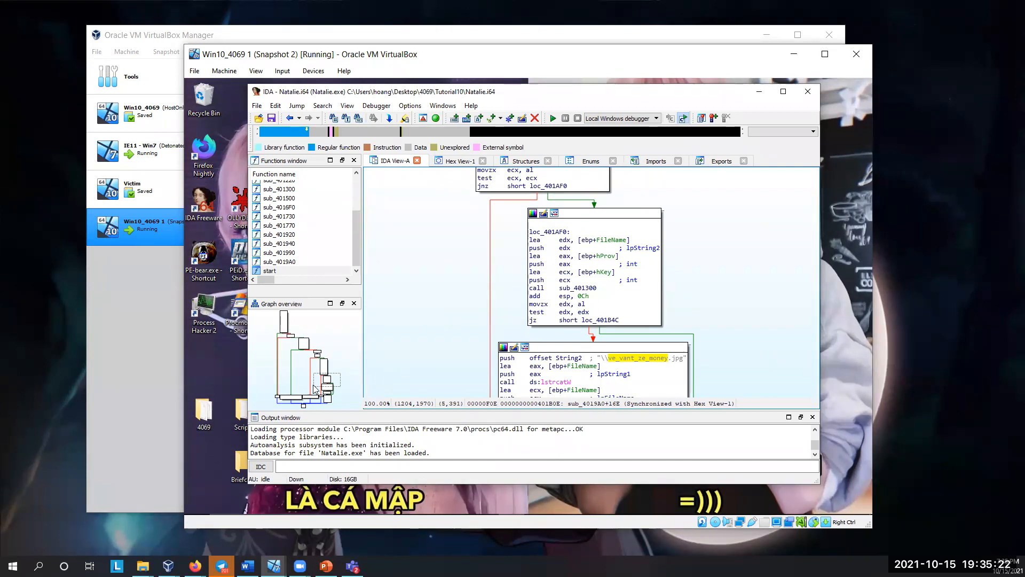
# Step: Examine the loc_401A56 block of sub_4019A0 and highlight "Obviously" in its "Obviously you're not a reverse engineer" string
pyautogui.click(288, 394)
pyautogui.moveTo(631, 273); pyautogui.dragTo(535, 268)
pyautogui.moveTo(576, 338); pyautogui.dragTo(616, 338)
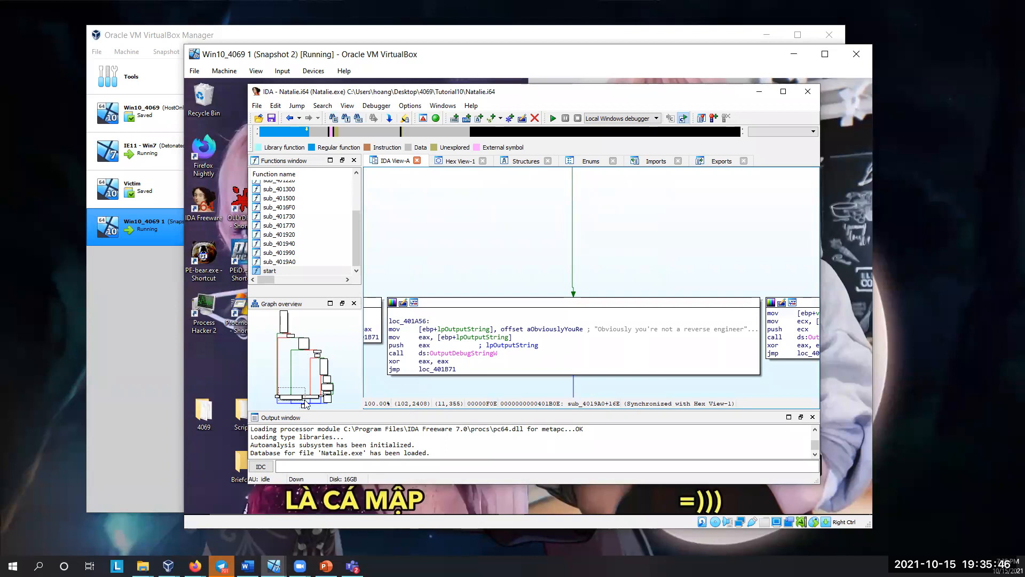
pyautogui.moveTo(454, 384); pyautogui.dragTo(419, 383)
pyautogui.click(579, 369)
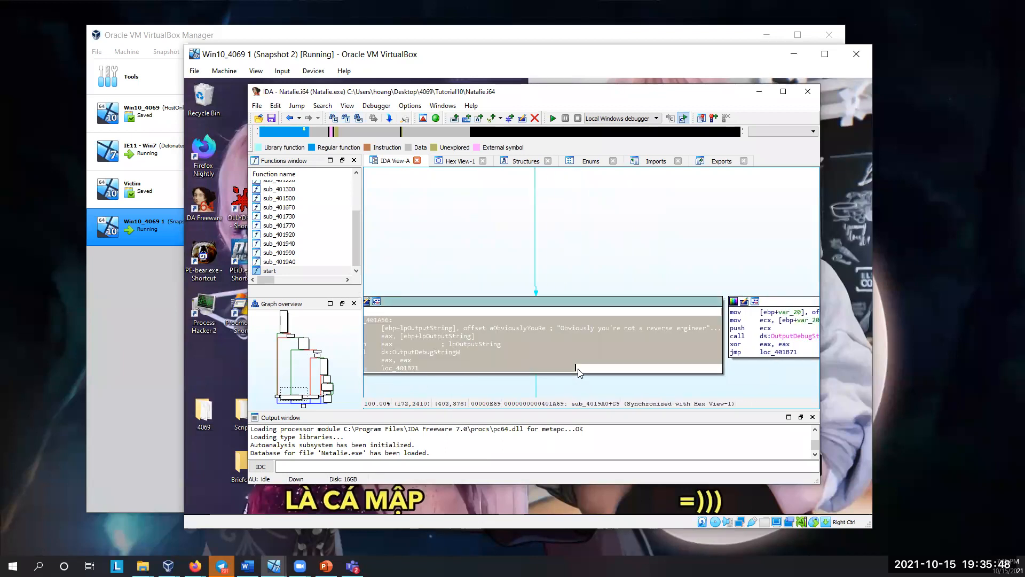
pyautogui.click(561, 334)
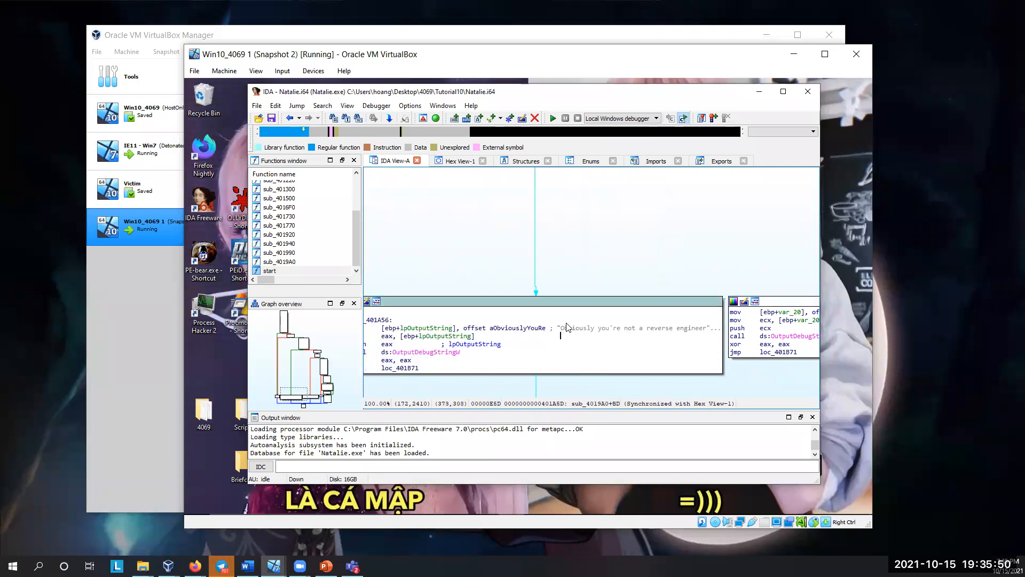
pyautogui.moveTo(551, 387); pyautogui.dragTo(531, 386)
pyautogui.click(564, 329)
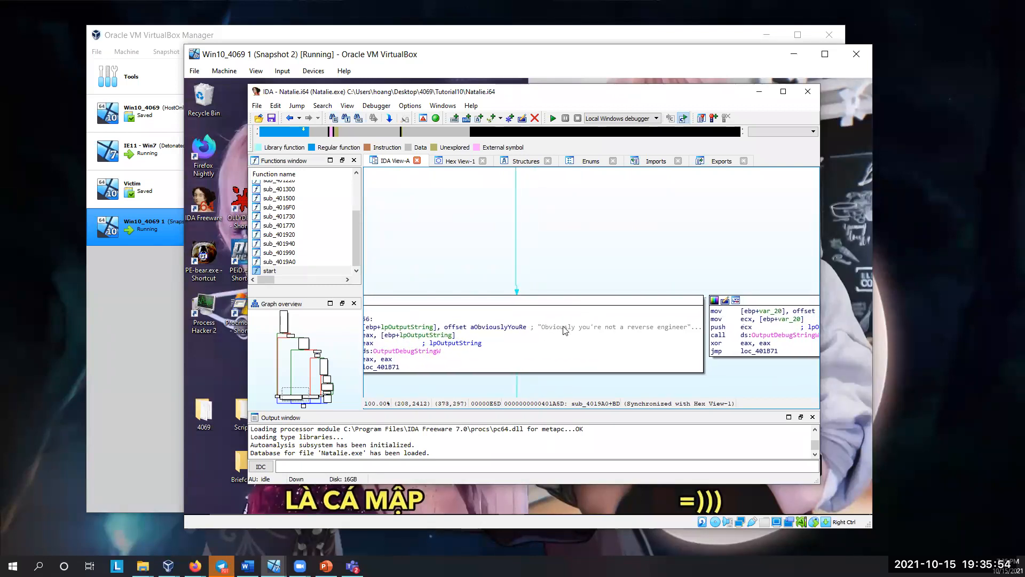
pyautogui.click(565, 329)
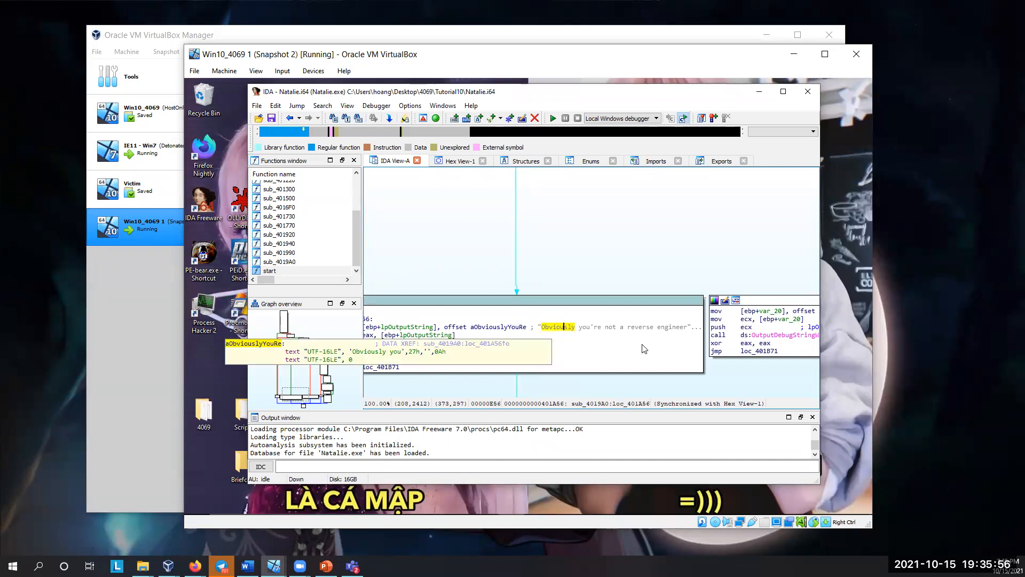
pyautogui.click(619, 242)
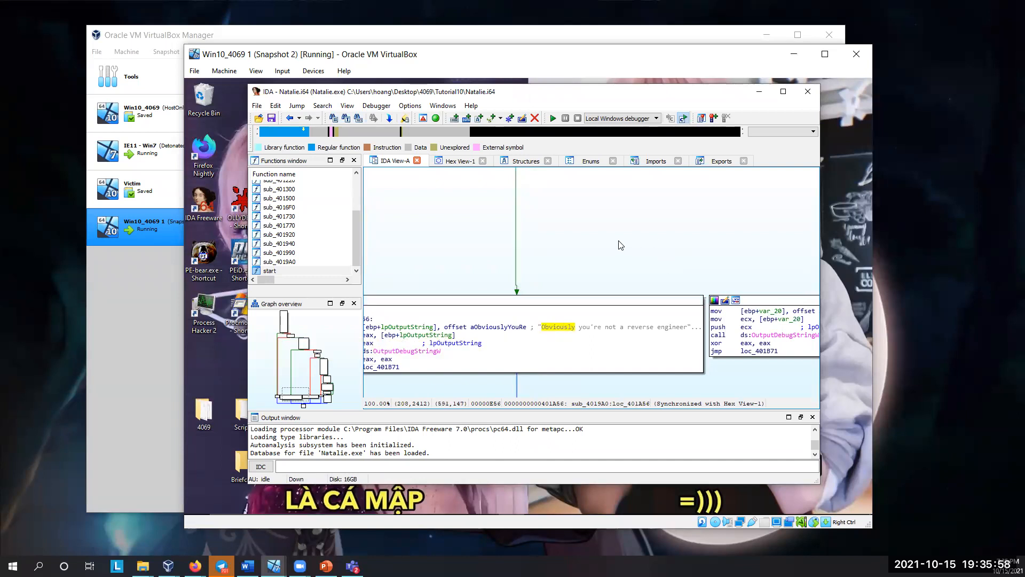
# Step: Inspect the neighbouring OutputDebugStringW block containing the "I'm out of my element" string
pyautogui.moveTo(656, 244); pyautogui.dragTo(532, 243)
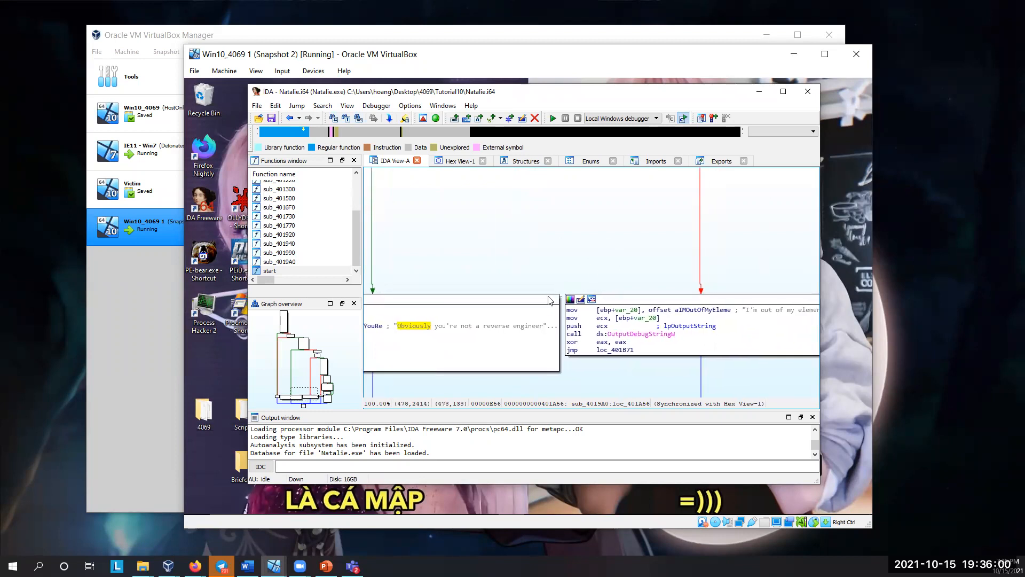
pyautogui.moveTo(617, 250); pyautogui.dragTo(551, 252)
pyautogui.moveTo(707, 309); pyautogui.dragTo(538, 302)
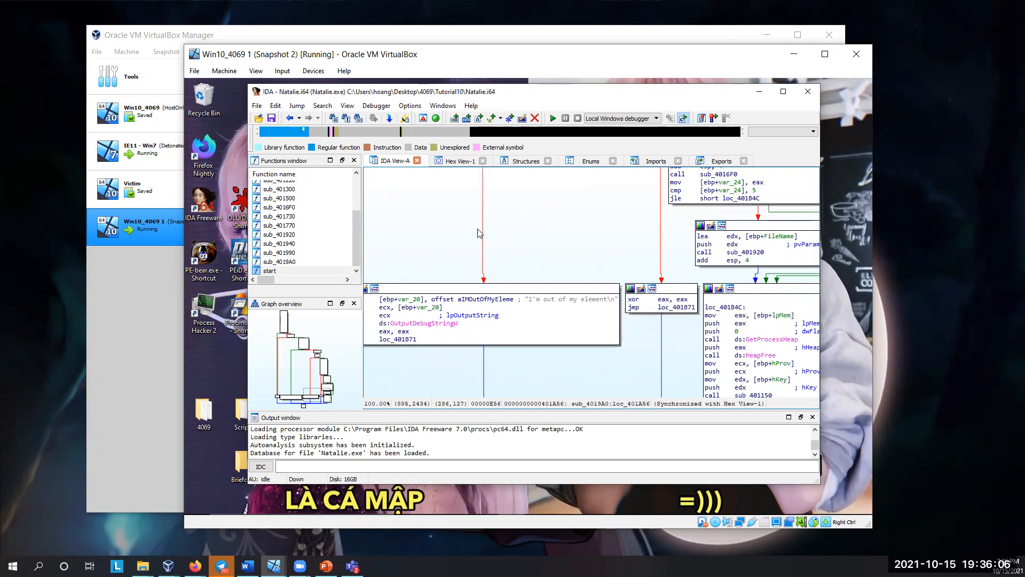
# Step: Trace the graph back up from the message blocks to the CreateFileW block and its two branches
pyautogui.moveTo(452, 252); pyautogui.dragTo(464, 371)
pyautogui.moveTo(430, 188); pyautogui.dragTo(475, 346)
pyautogui.moveTo(447, 265); pyautogui.dragTo(448, 344)
pyautogui.moveTo(473, 233); pyautogui.dragTo(483, 322)
pyautogui.moveTo(465, 286); pyautogui.dragTo(463, 345)
pyautogui.moveTo(490, 230); pyautogui.dragTo(490, 361)
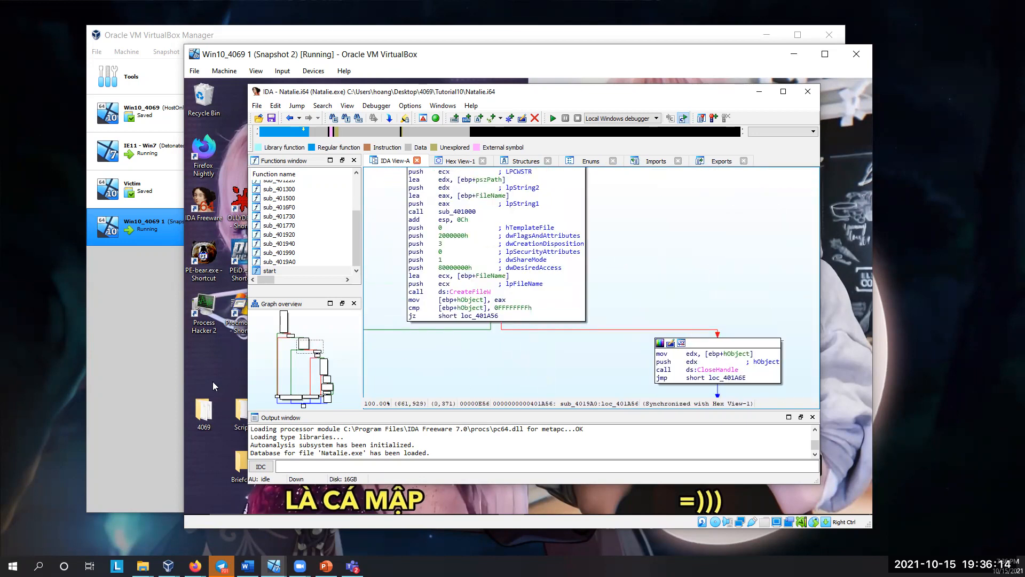
# Step: Check the sample files in the desktop folder 4069\Tutorial10, including Natalie.exe and Urgent.doc, and return to IDA
pyautogui.click(211, 402)
pyautogui.doubleClick(211, 399)
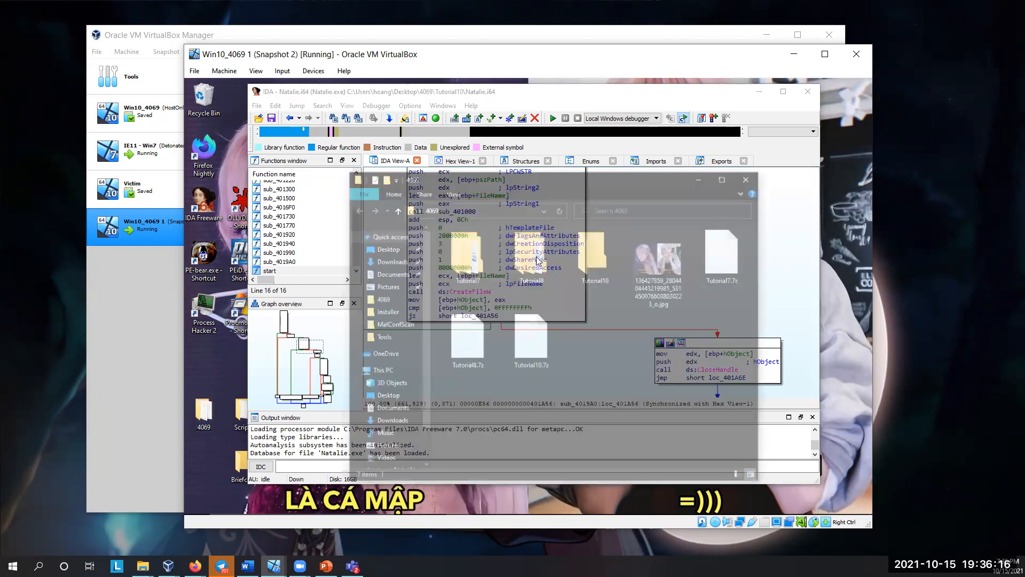
pyautogui.doubleClick(595, 255)
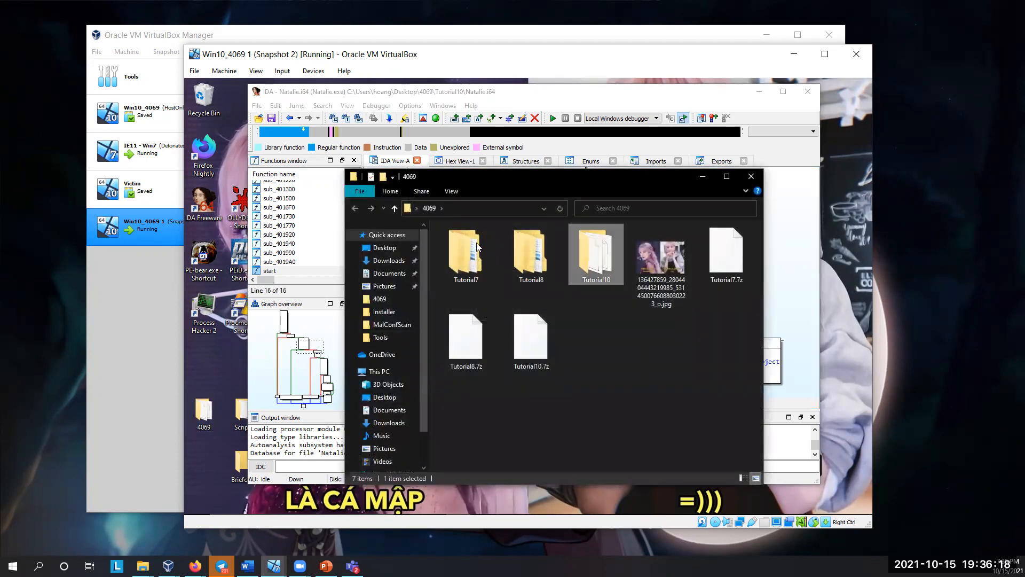
pyautogui.click(478, 247)
pyautogui.click(480, 253)
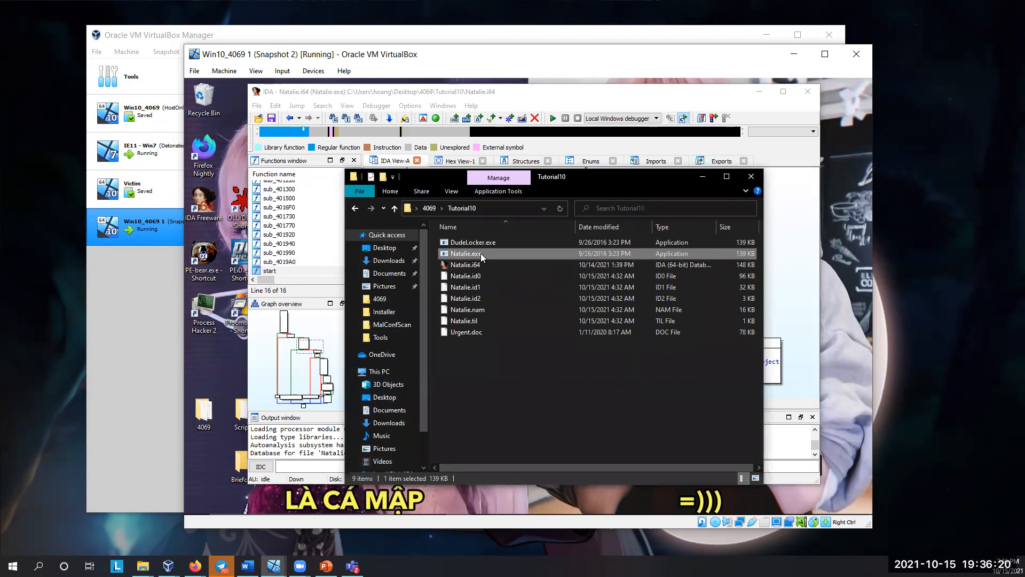
pyautogui.click(478, 333)
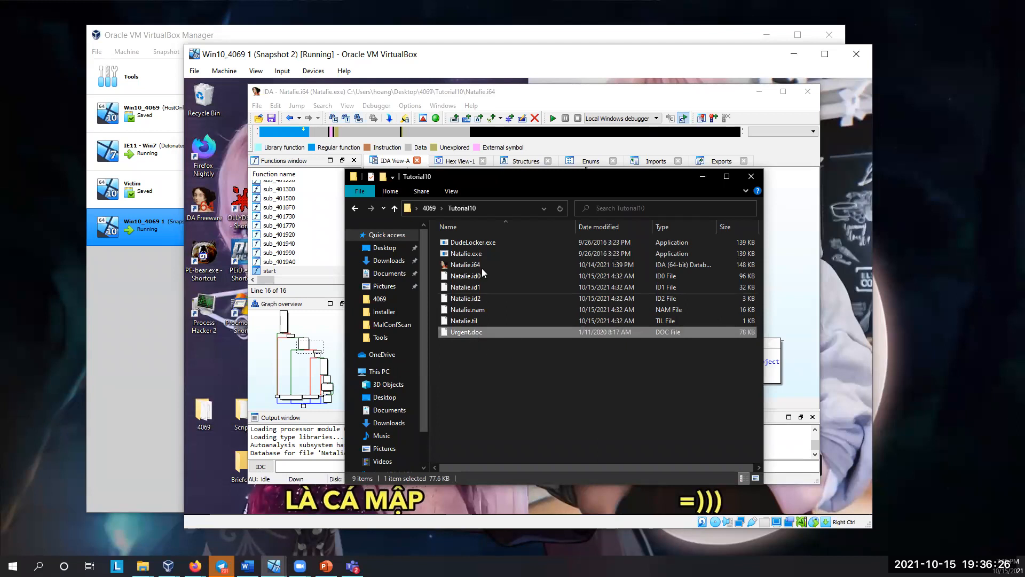
pyautogui.click(462, 362)
pyautogui.click(701, 176)
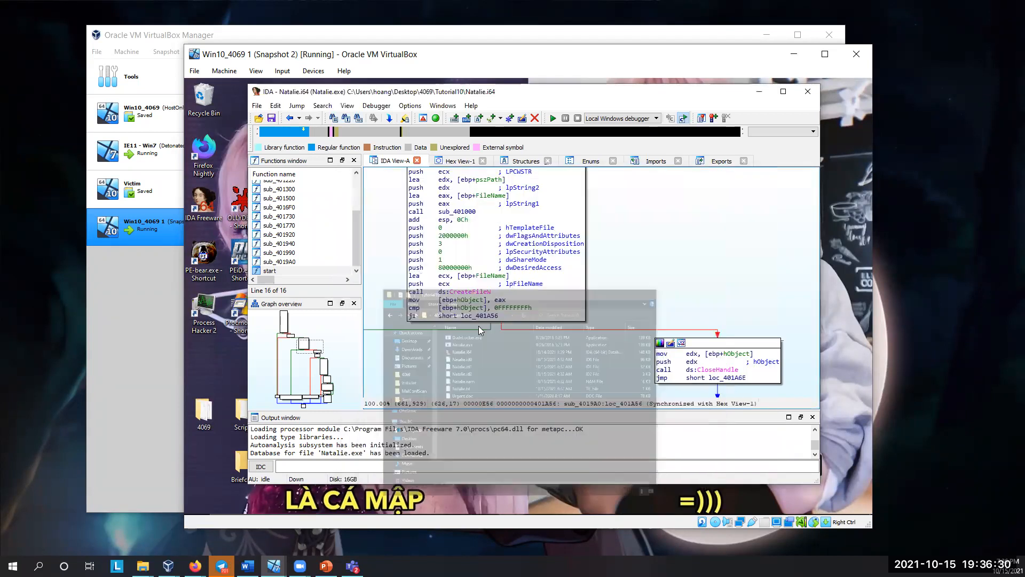
# Step: Follow the branch from the CreateFileW block to loc_401A56, then highlight CreateFileW and preview that branch's target
pyautogui.moveTo(474, 346); pyautogui.dragTo(652, 197)
pyautogui.moveTo(575, 305); pyautogui.dragTo(511, 186)
pyautogui.moveTo(501, 305); pyautogui.dragTo(541, 171)
pyautogui.scroll(-10, 494, 255)
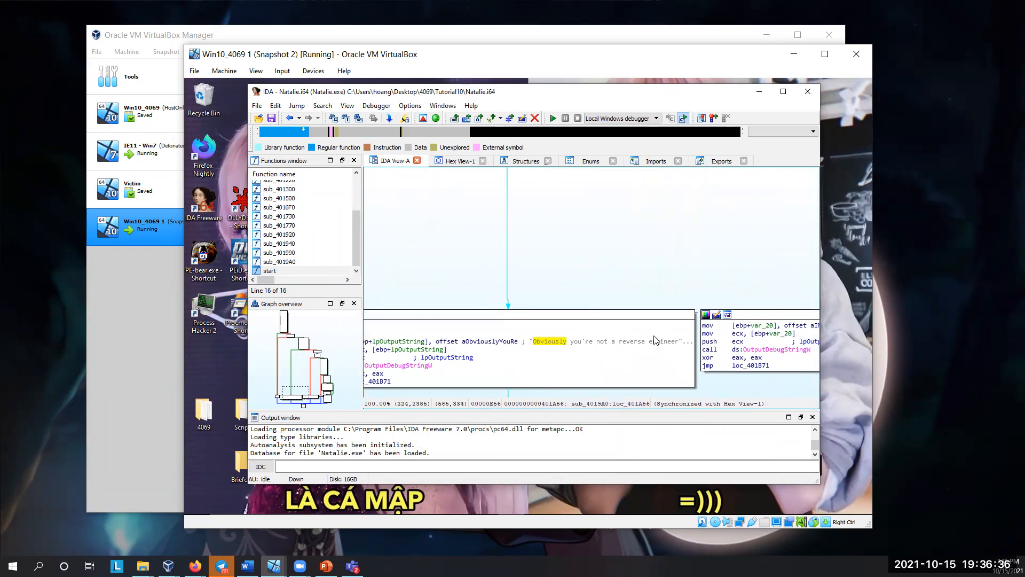
pyautogui.scroll(10, 532, 368)
pyautogui.moveTo(517, 210); pyautogui.dragTo(468, 309)
pyautogui.click(473, 244)
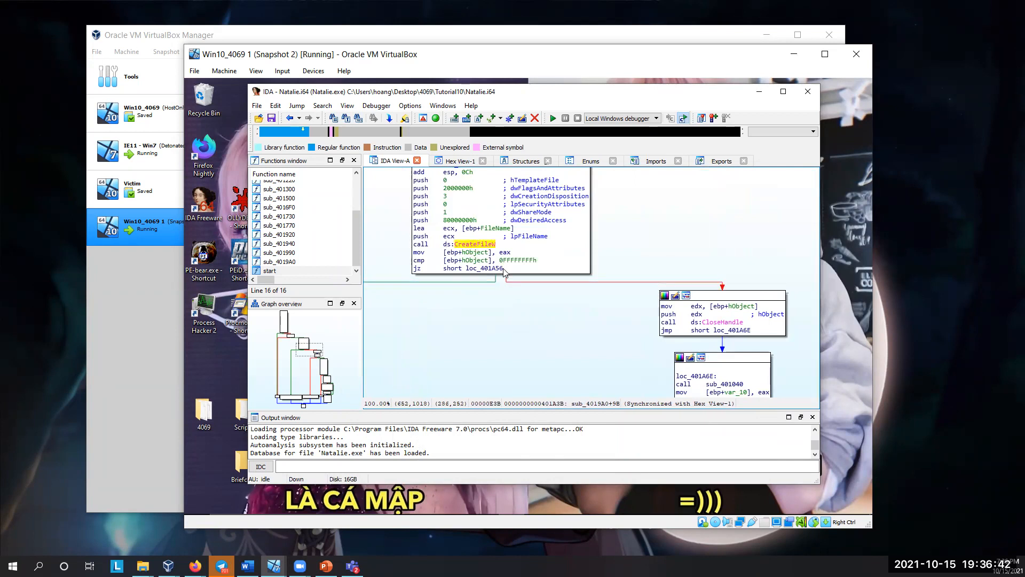
pyautogui.moveTo(496, 281)
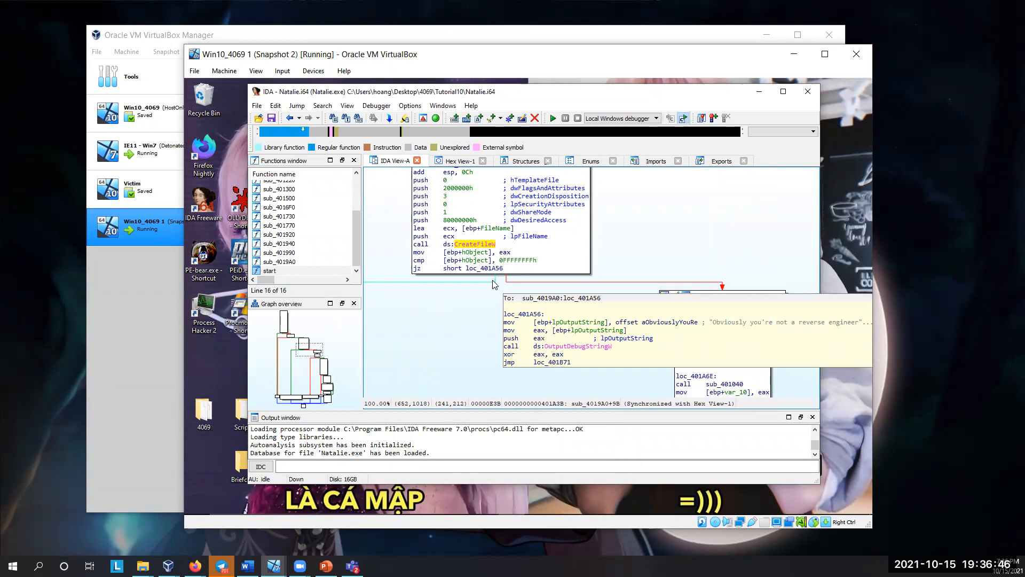
# Step: Move the IDA window clear of the desktop shortcuts and reposition the Briefcase folder below the 4069 folder
pyautogui.moveTo(395, 90); pyautogui.dragTo(446, 100)
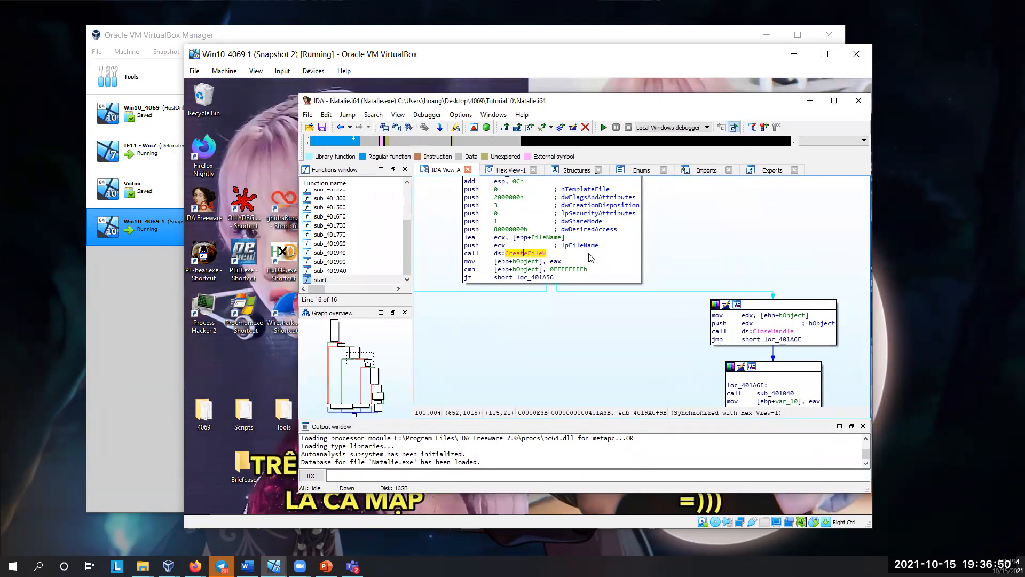
pyautogui.moveTo(727, 339); pyautogui.dragTo(714, 315)
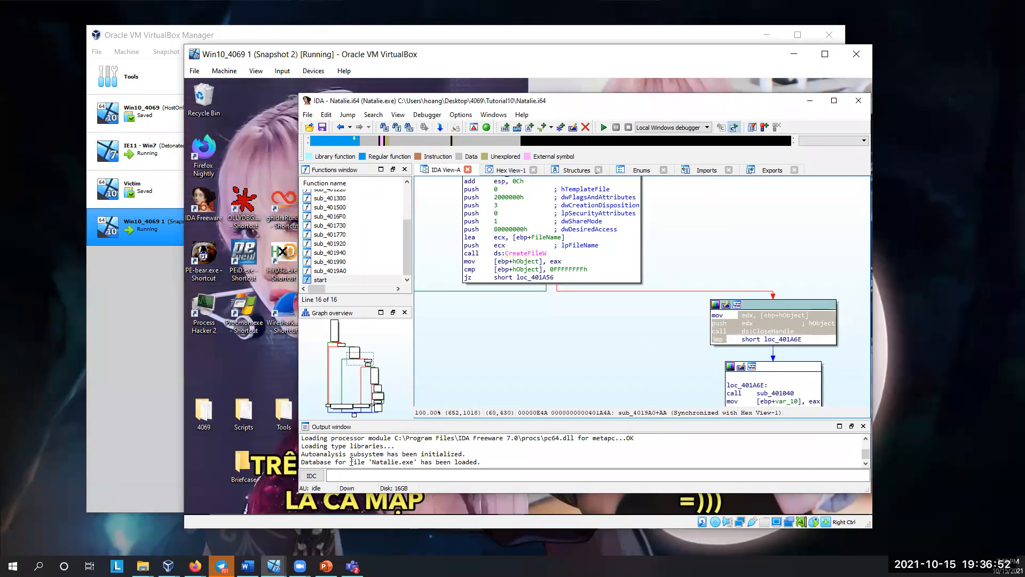
pyautogui.moveTo(254, 465); pyautogui.dragTo(219, 460)
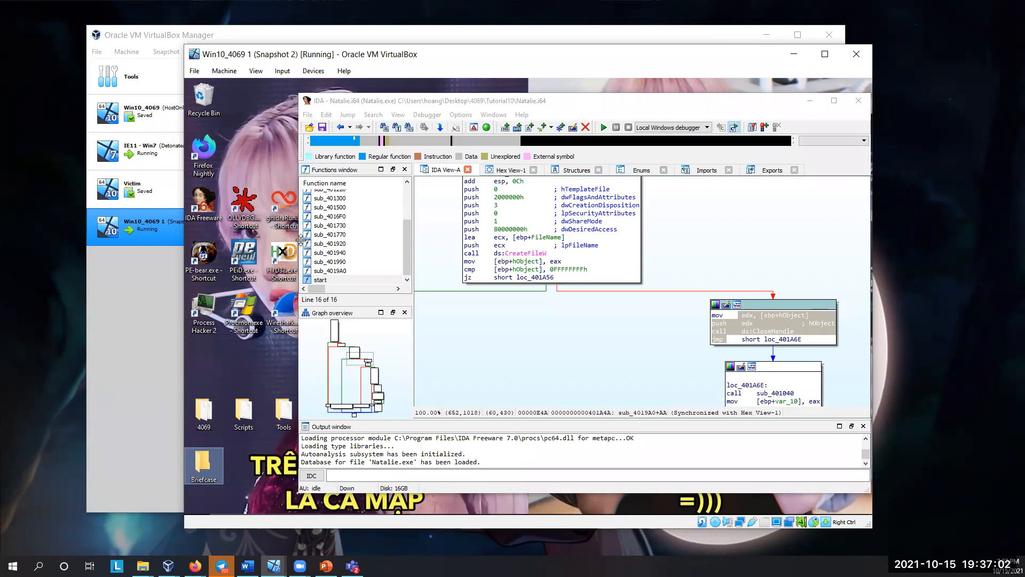
# Step: Launch OllyDbg, accept the administrative rights warning, and load Natalie.exe from the Tutorial10 folder
pyautogui.click(249, 202)
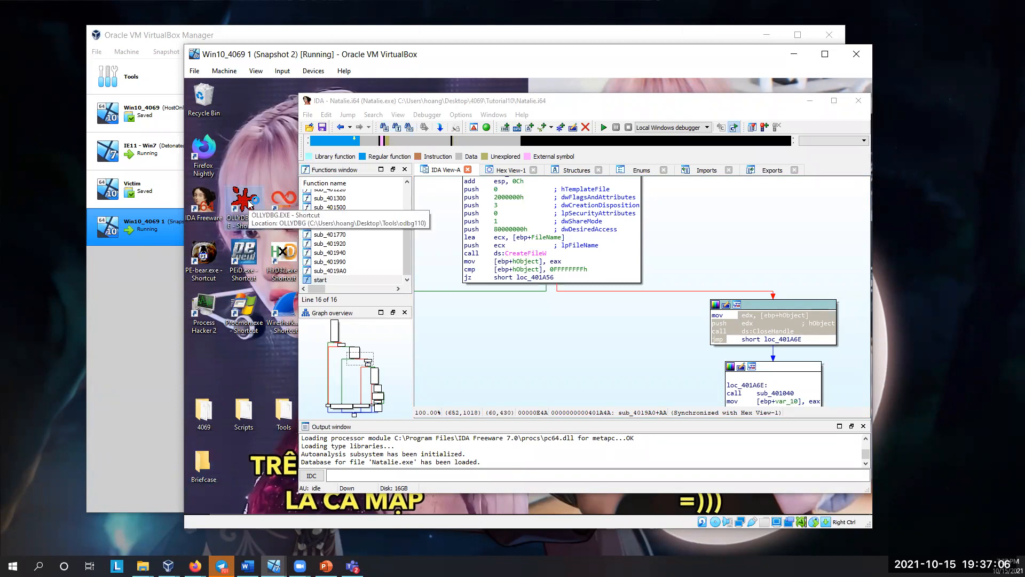
pyautogui.doubleClick(249, 203)
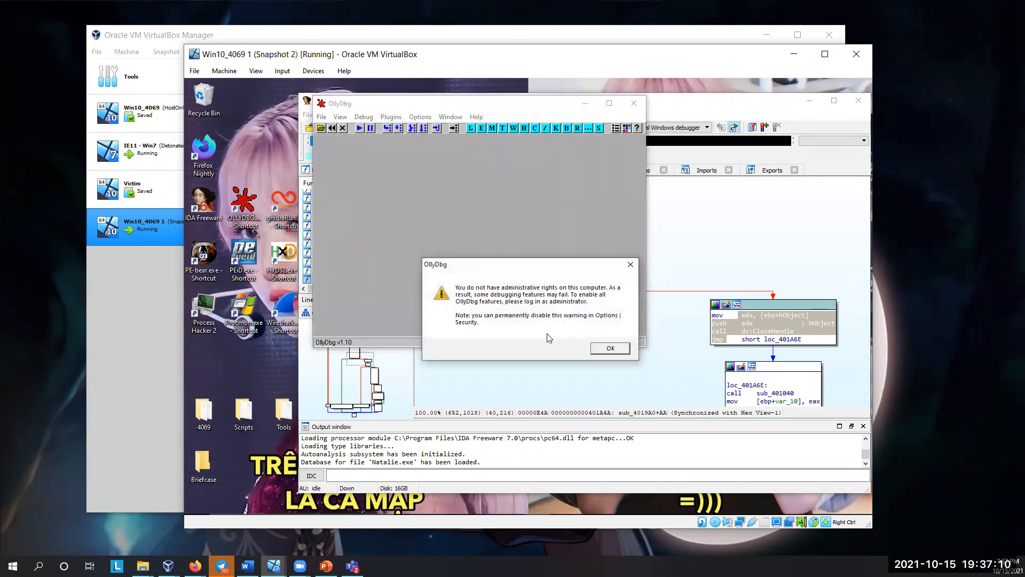
pyautogui.click(611, 349)
pyautogui.click(322, 117)
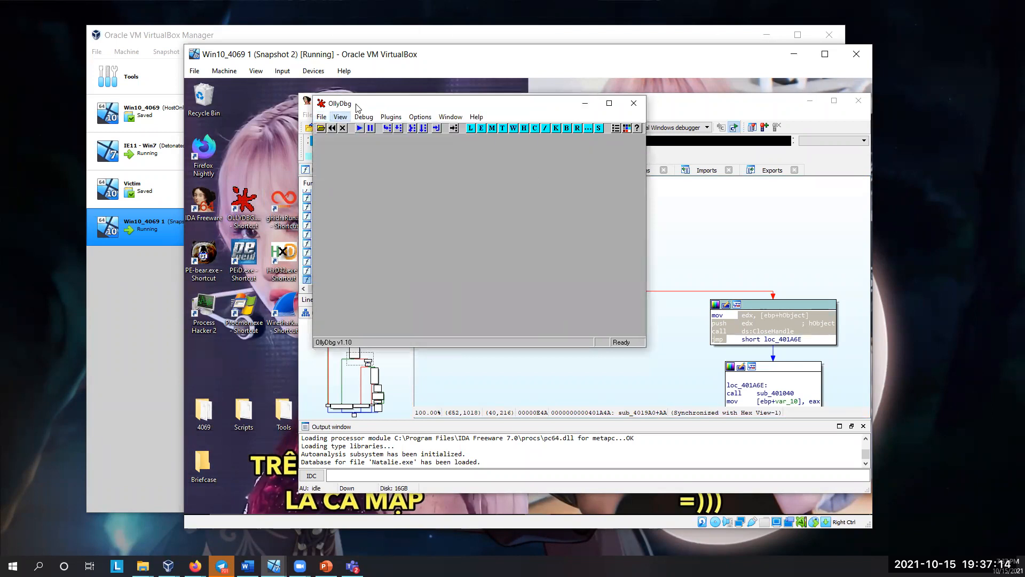
pyautogui.moveTo(361, 109); pyautogui.dragTo(368, 145)
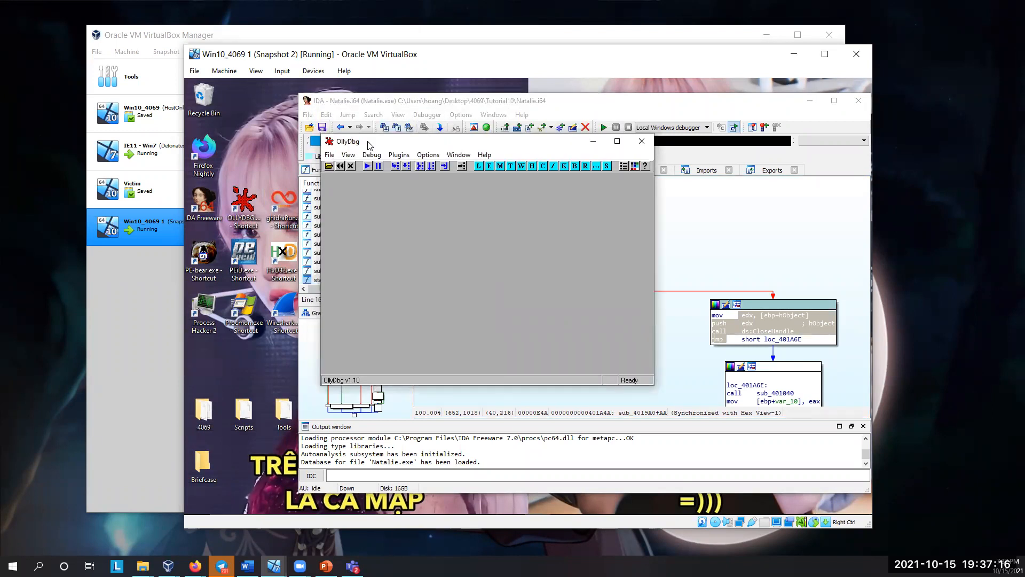
pyautogui.click(330, 155)
pyautogui.click(337, 167)
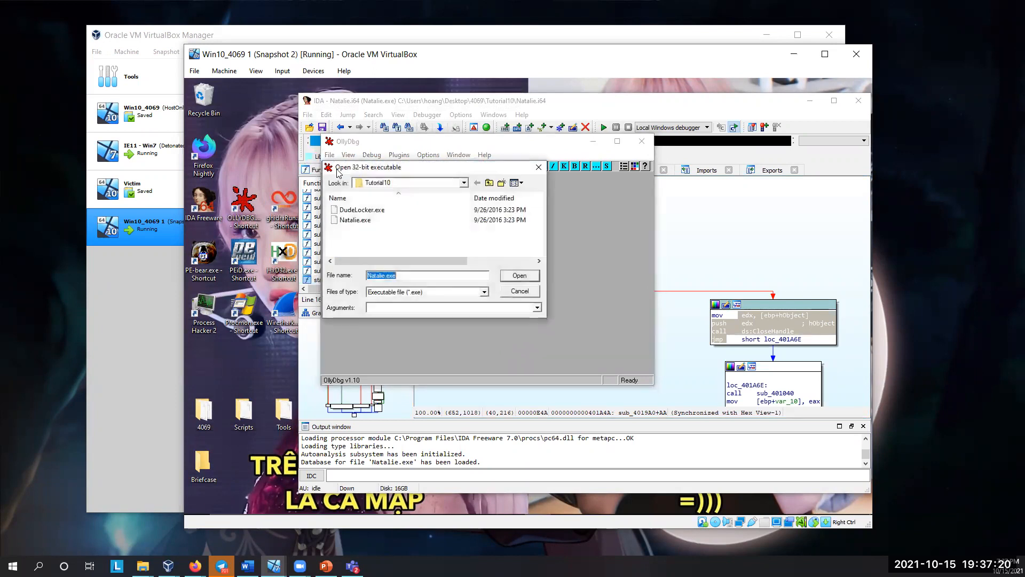
pyautogui.click(508, 277)
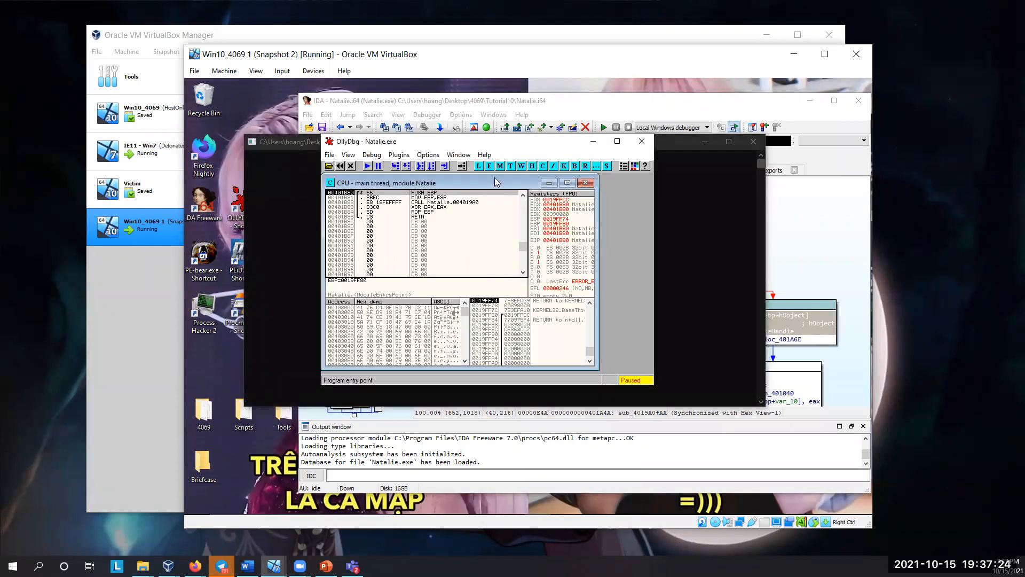
# Step: Reposition and enlarge the OllyDbg window, and expand its CPU window to fill the space
pyautogui.moveTo(444, 144); pyautogui.dragTo(382, 167)
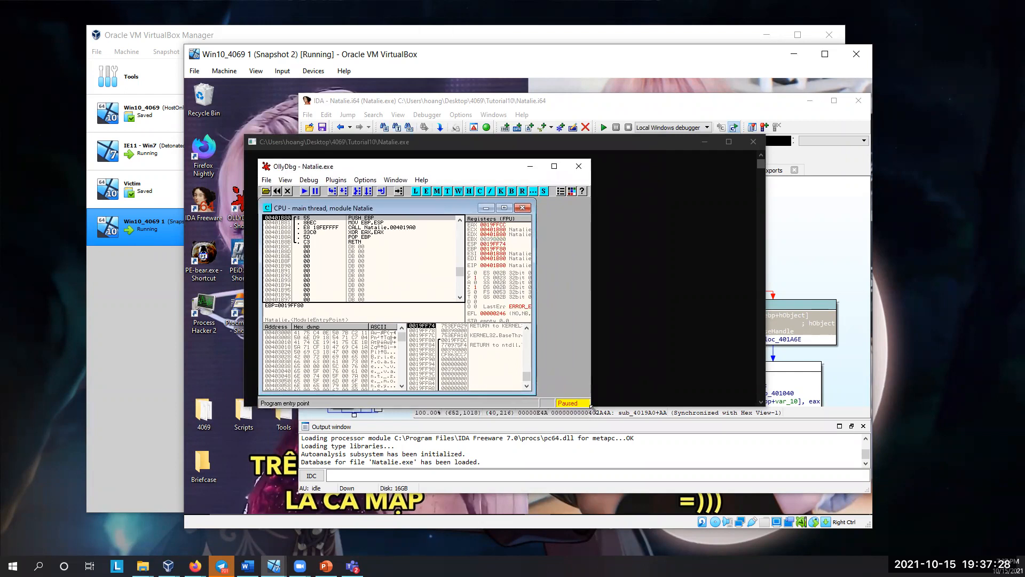
pyautogui.moveTo(597, 405); pyautogui.dragTo(757, 454)
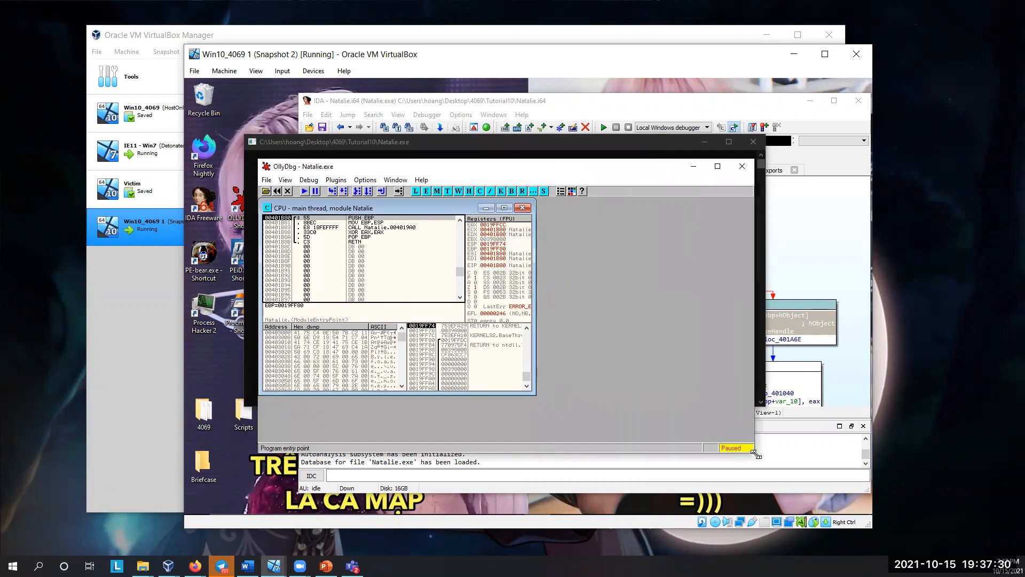
pyautogui.moveTo(535, 394); pyautogui.dragTo(751, 439)
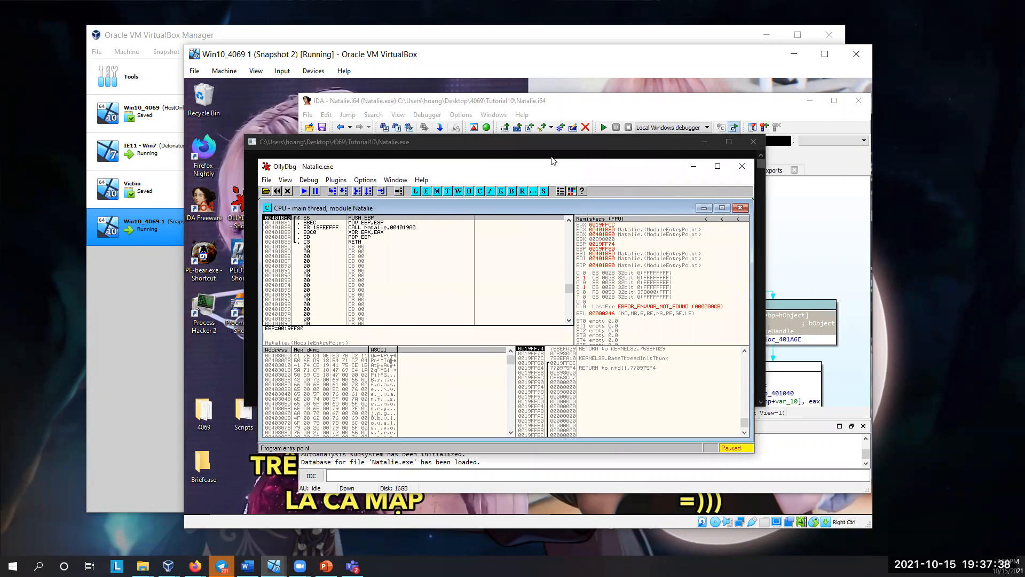
# Step: Inspect the code around the entry point in OllyDbg, then open start in IDA and highlight its sub_4019A0 call
pyautogui.scroll(2, 387, 307)
pyautogui.scroll(5, 386, 307)
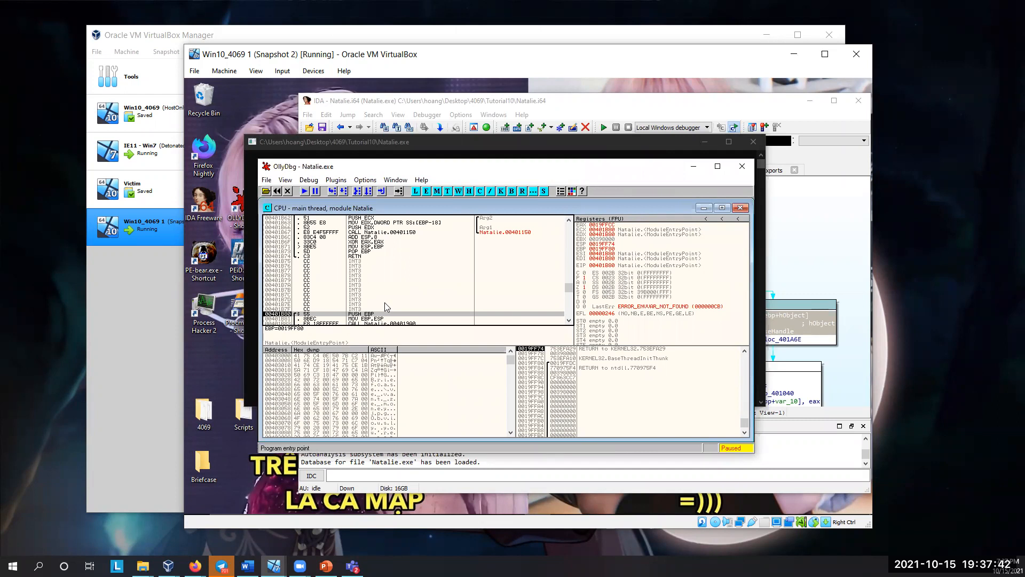
pyautogui.scroll(-4, 385, 302)
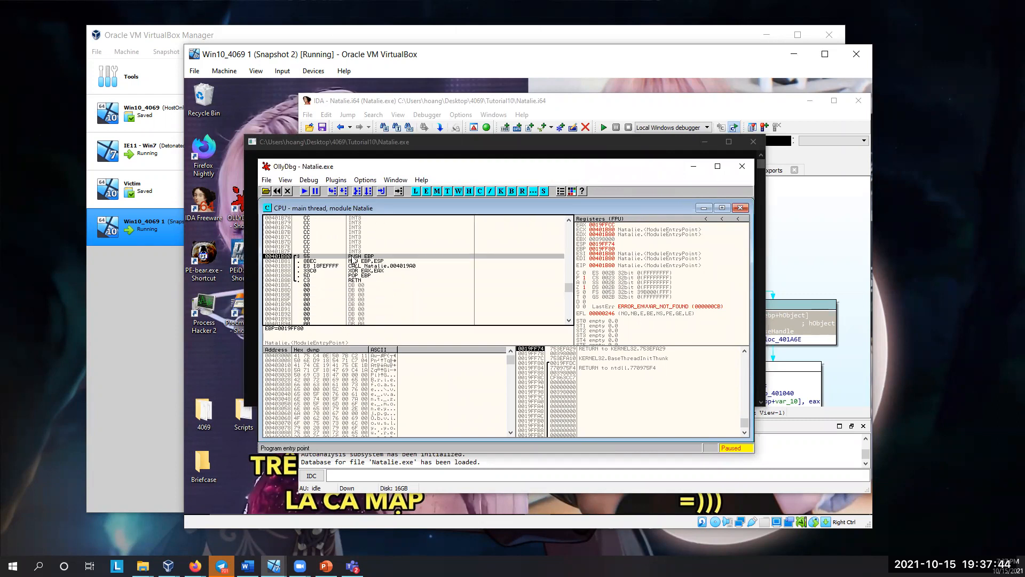
pyautogui.click(844, 219)
pyautogui.doubleClick(358, 279)
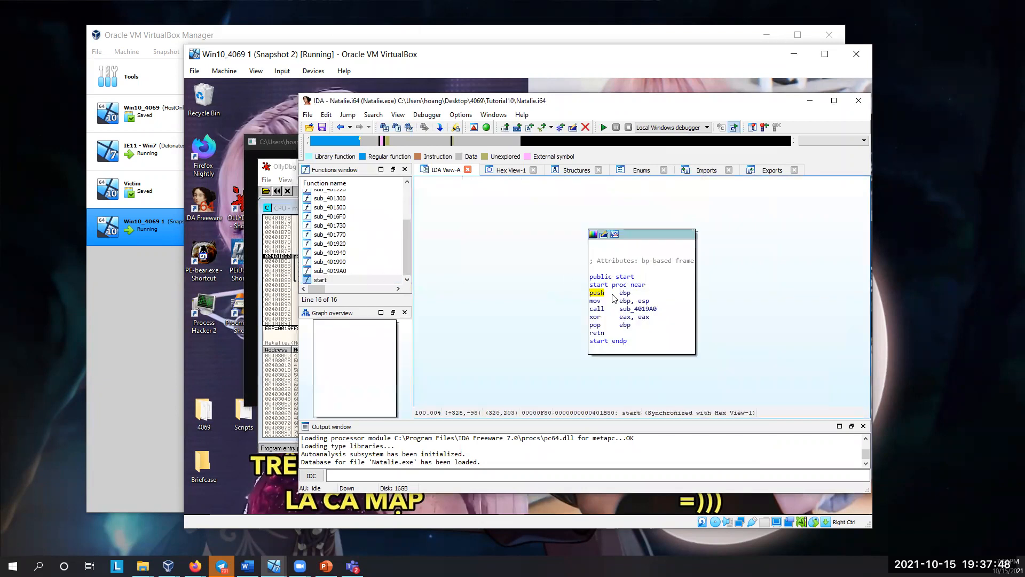
pyautogui.click(601, 311)
pyautogui.click(637, 310)
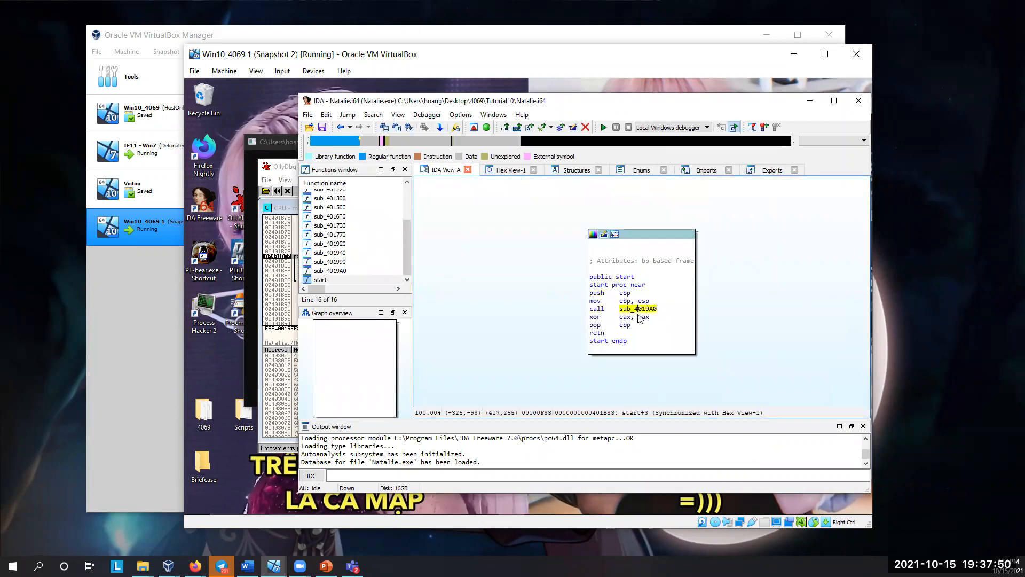
# Step: Switch to OllyDbg and select the CALL to 004019A0 at the program's entry point, leaving its instruction unmodified
pyautogui.click(286, 299)
pyautogui.click(404, 266)
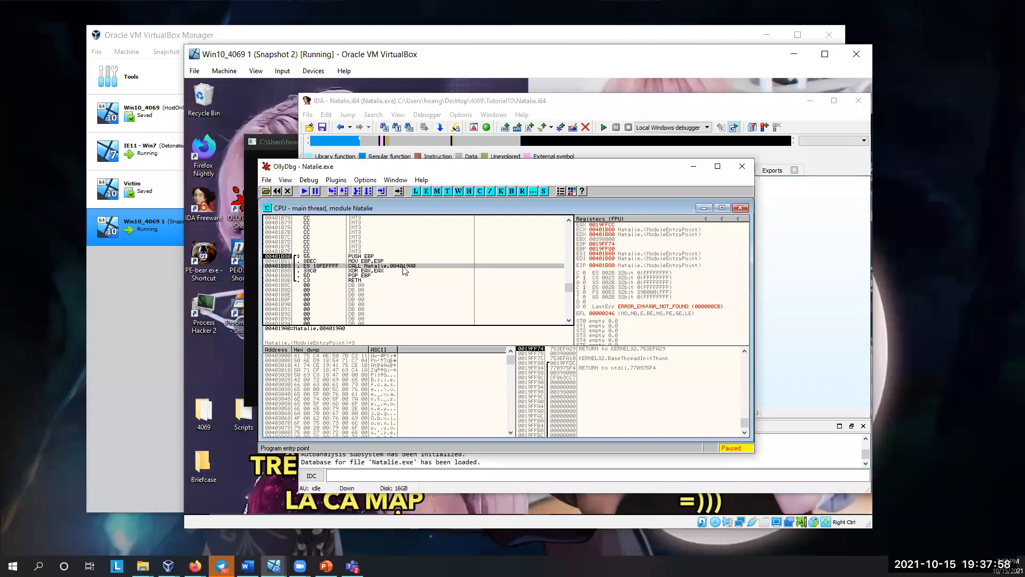
pyautogui.doubleClick(397, 266)
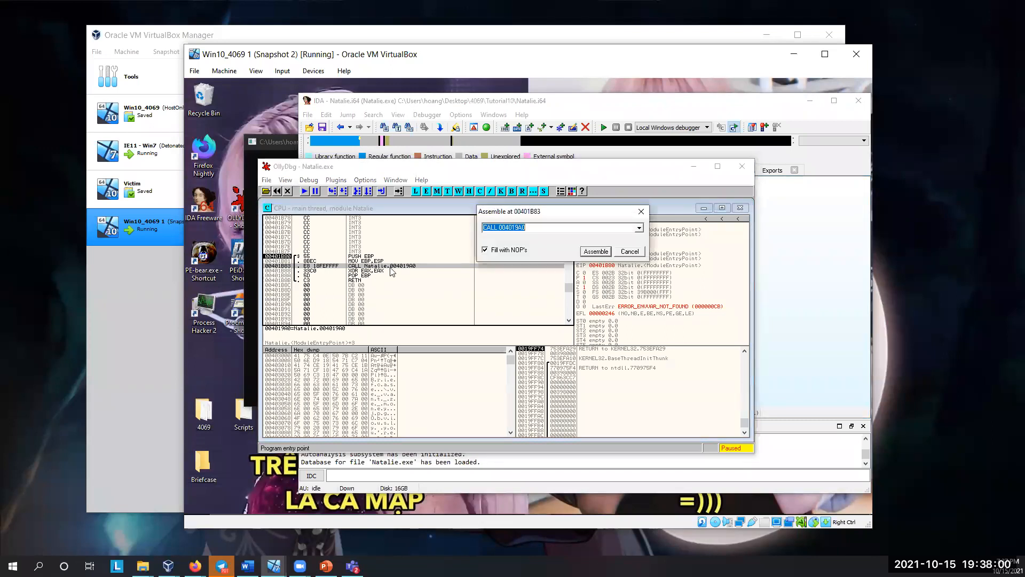
pyautogui.click(628, 252)
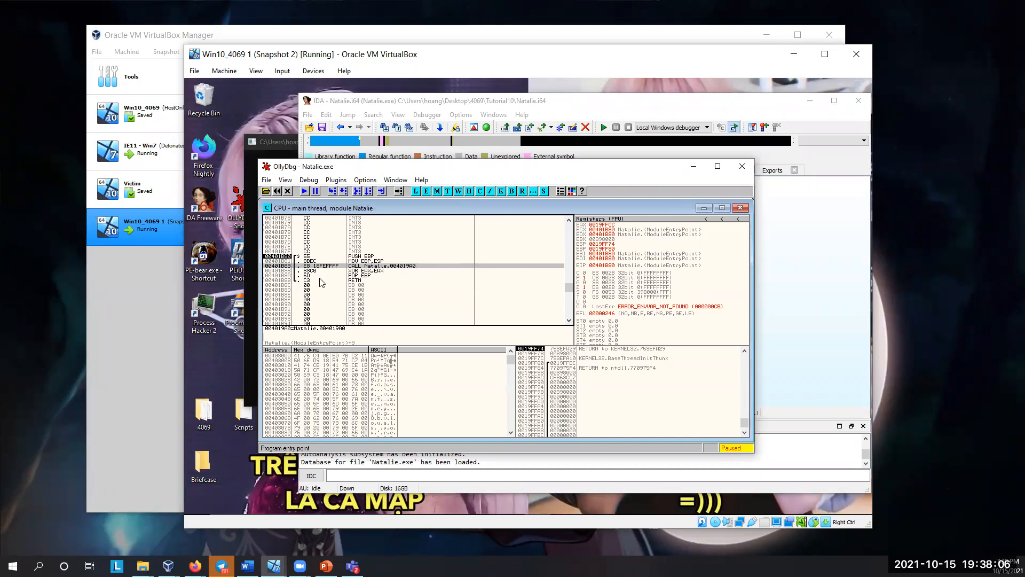
# Step: Locate the start of the function at 004019A0 in OllyDbg and examine its code down to the entry point
pyautogui.scroll(20, 322, 282)
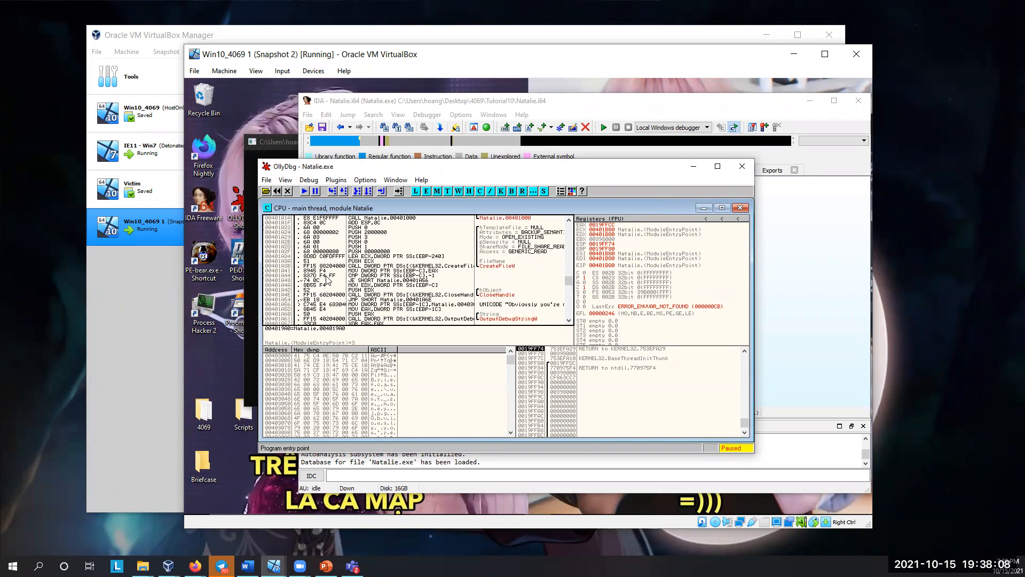
pyautogui.scroll(2, 327, 279)
pyautogui.moveTo(568, 280)
pyautogui.mouseDown()
pyautogui.moveTo(567, 271)
pyautogui.moveTo(565, 280)
pyautogui.mouseUp()
pyautogui.scroll(1, 279, 291)
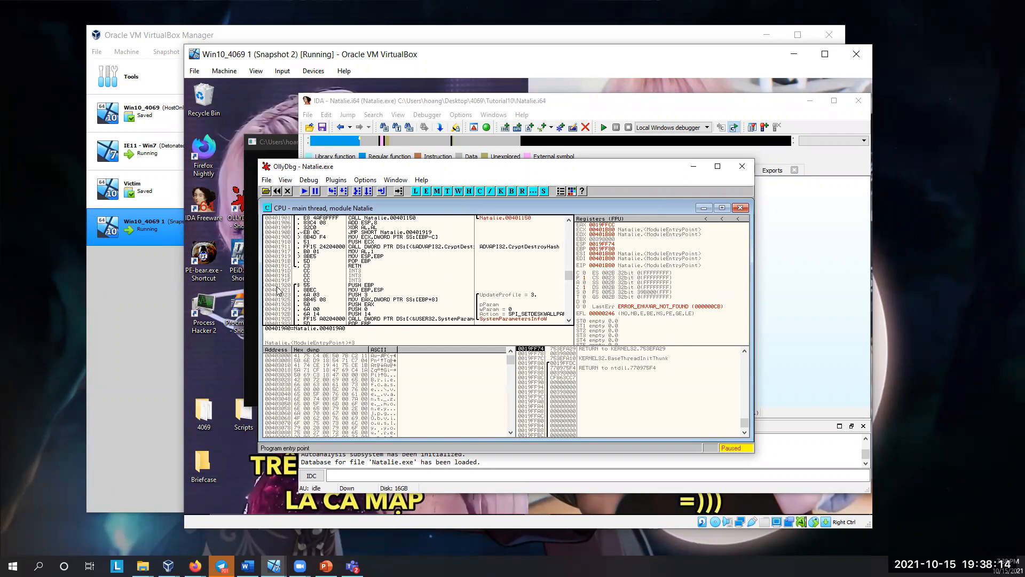
pyautogui.scroll(-1, 279, 291)
pyautogui.scroll(-5, 284, 291)
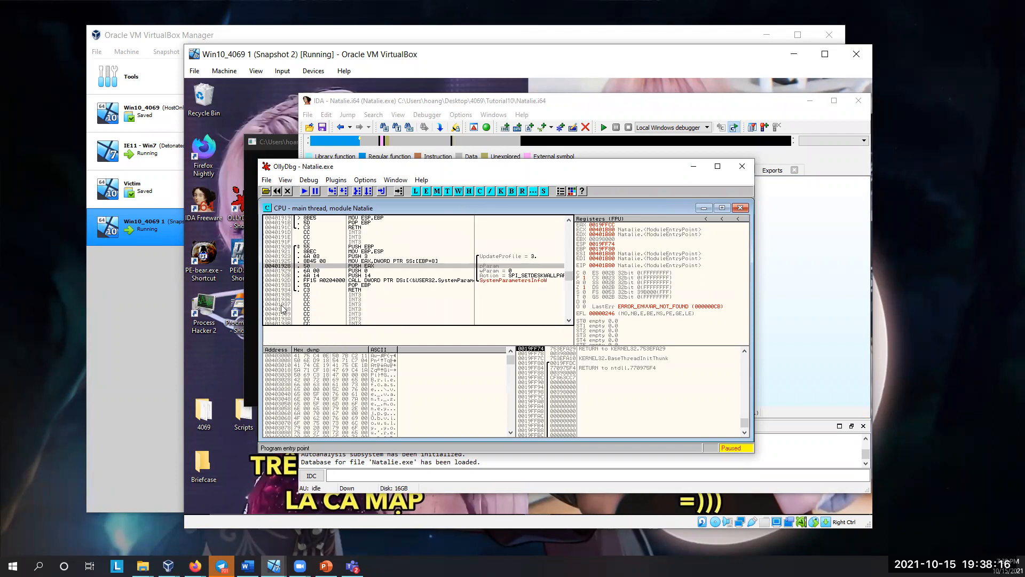
pyautogui.scroll(-9, 283, 319)
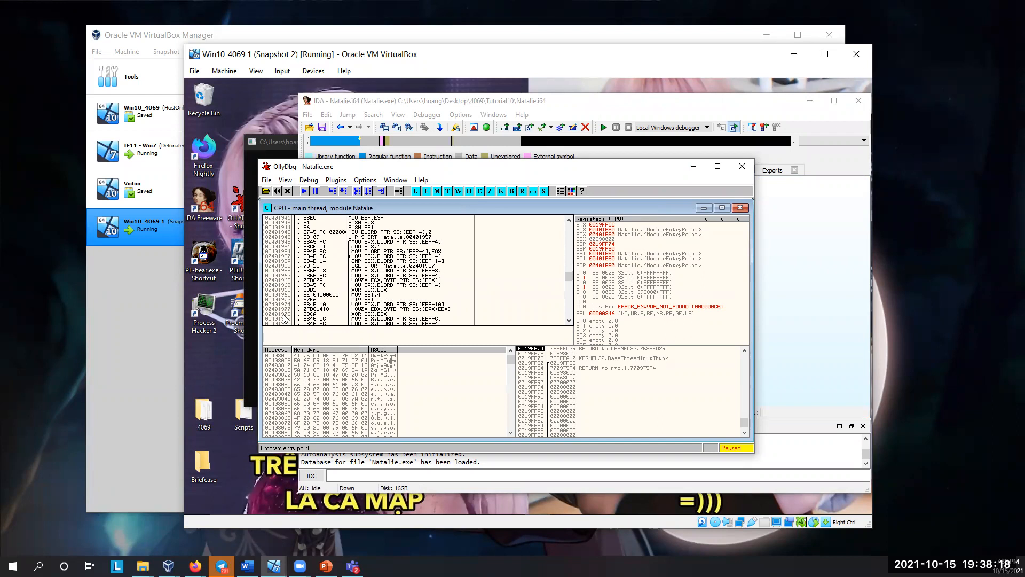
pyautogui.scroll(-5, 286, 319)
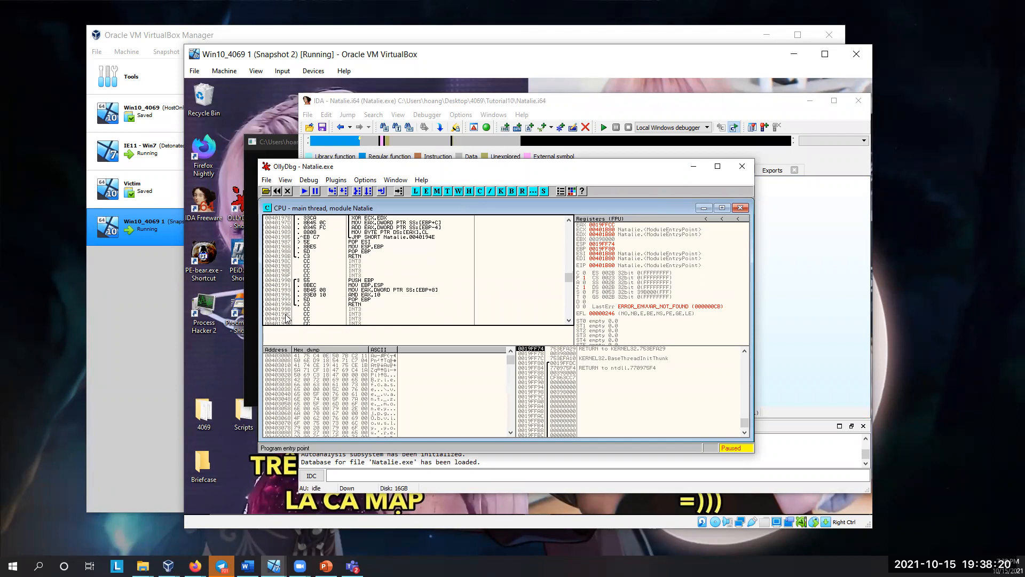
pyautogui.click(287, 295)
pyautogui.scroll(-6, 386, 275)
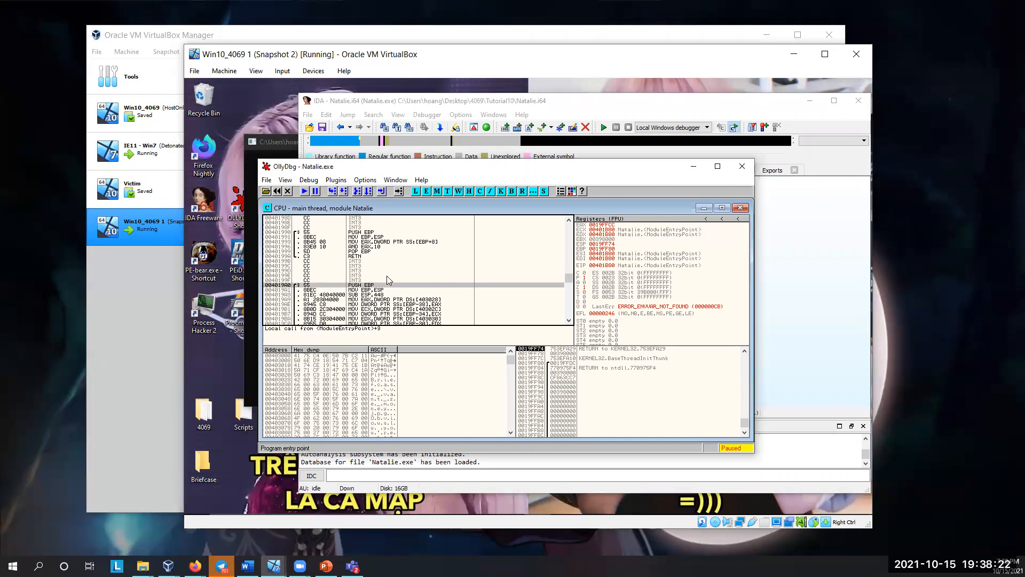
pyautogui.scroll(-16, 390, 280)
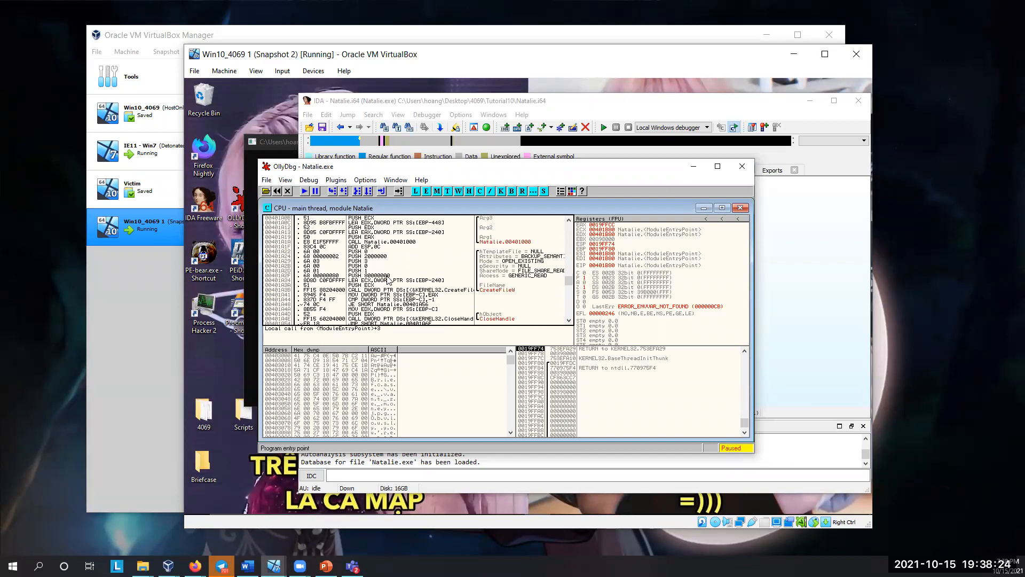
pyautogui.scroll(-3, 389, 280)
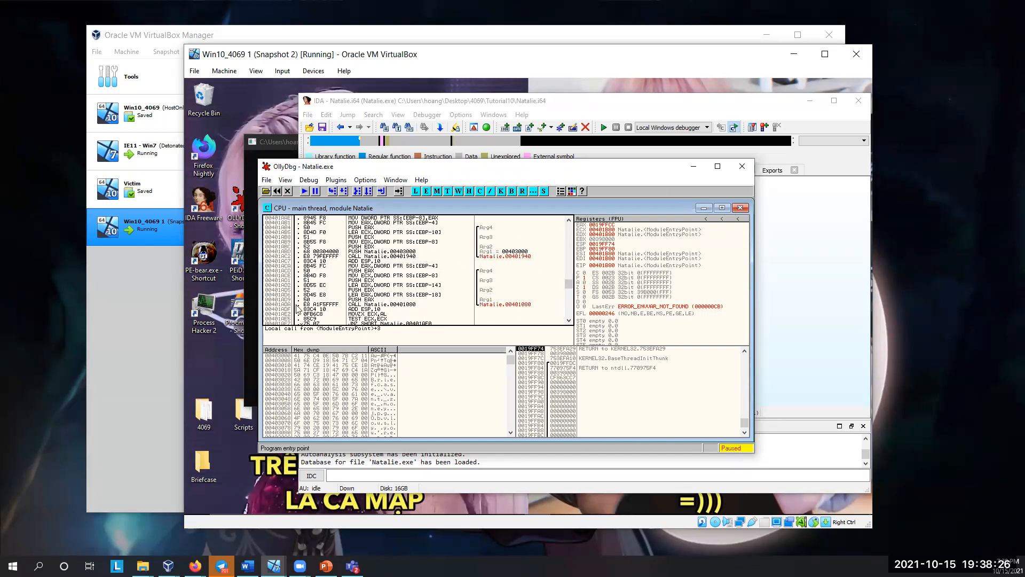
pyautogui.scroll(-20, 298, 308)
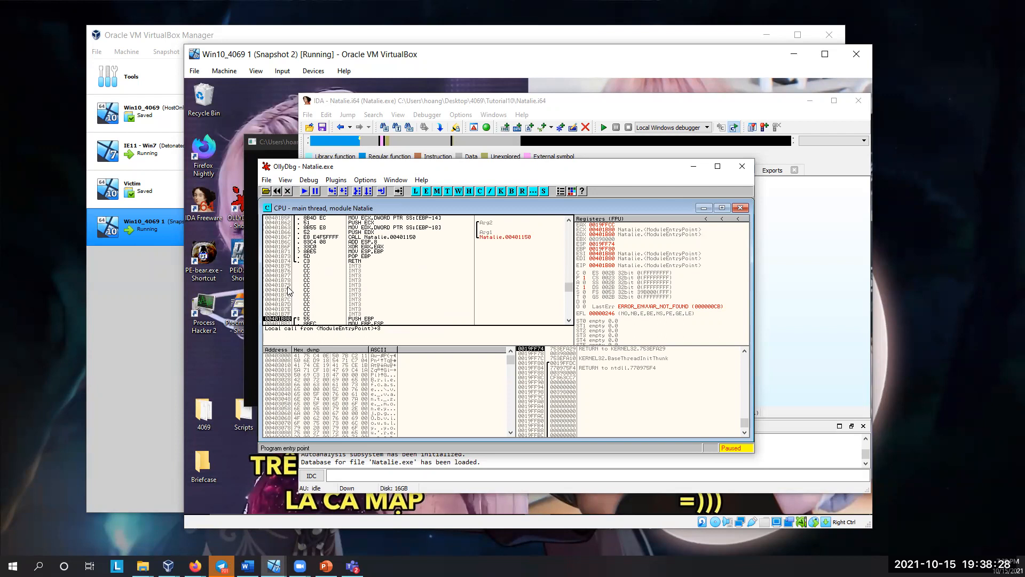
# Step: Open sub_4019A0 in IDA, then set a breakpoint in OllyDbg at 00401A56, where the "Obviously you're not a reverse engineer" string is loaded
pyautogui.click(772, 272)
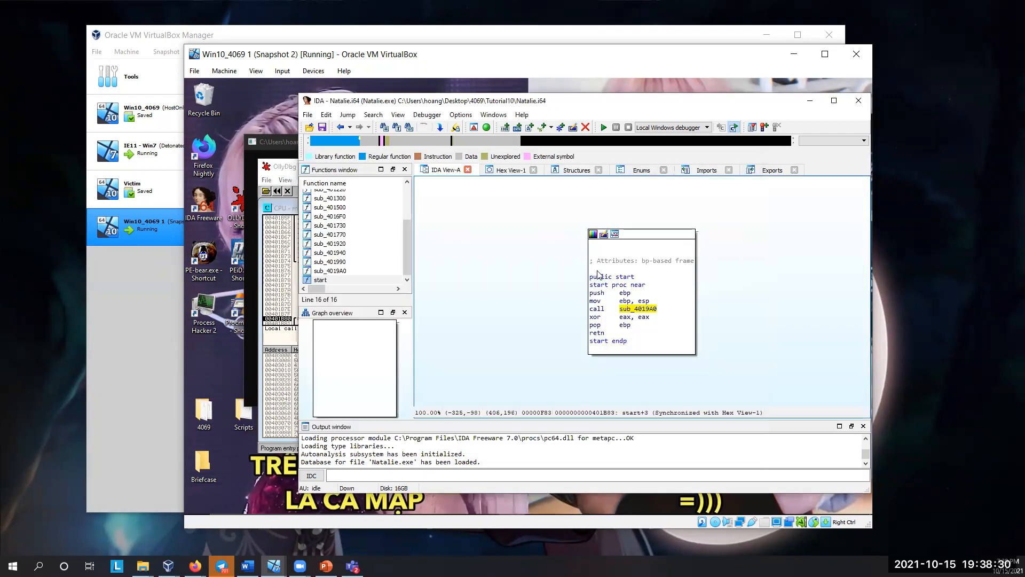
pyautogui.doubleClick(638, 309)
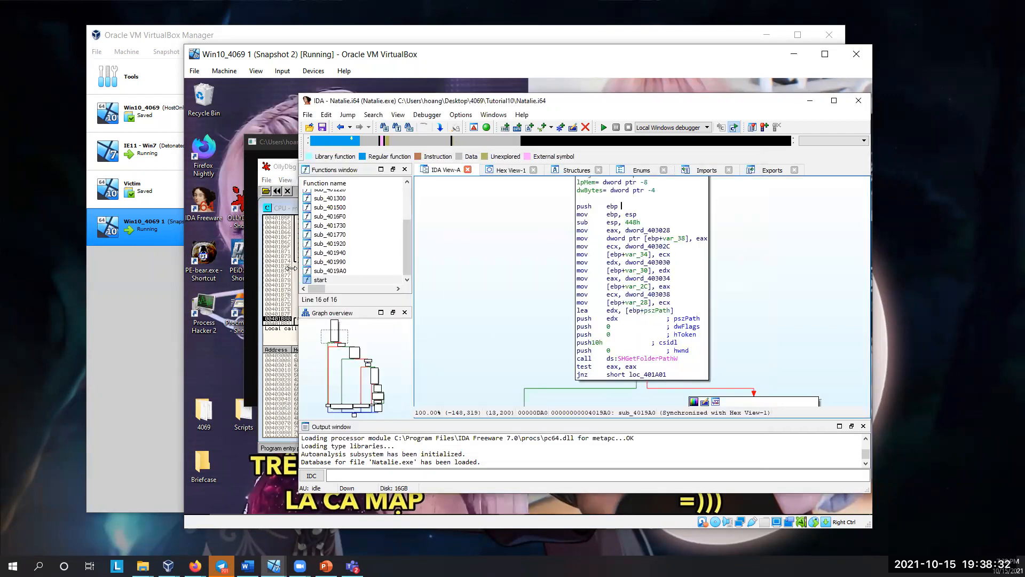
pyautogui.click(287, 277)
pyautogui.scroll(-5, 413, 267)
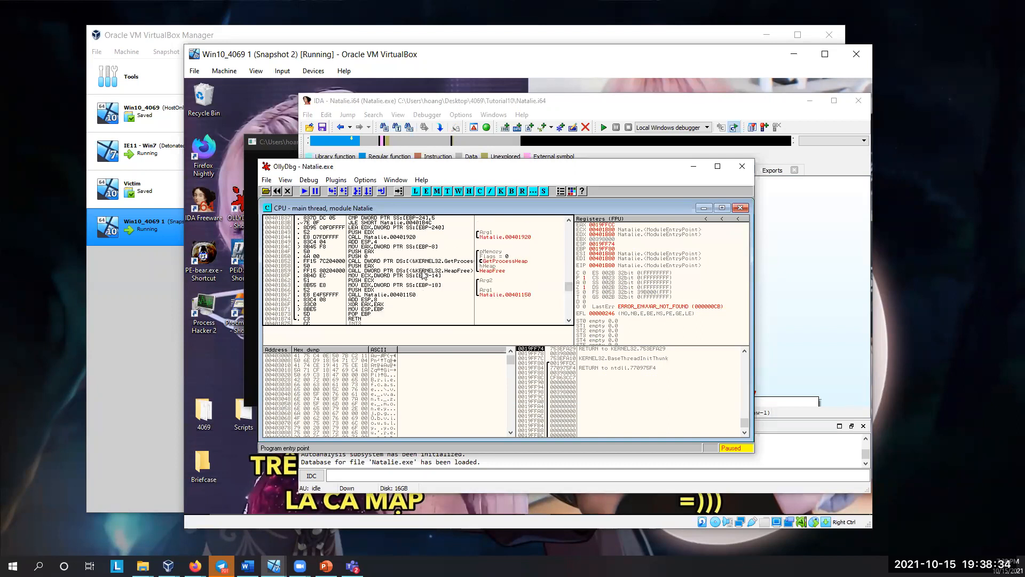
pyautogui.scroll(5, 423, 274)
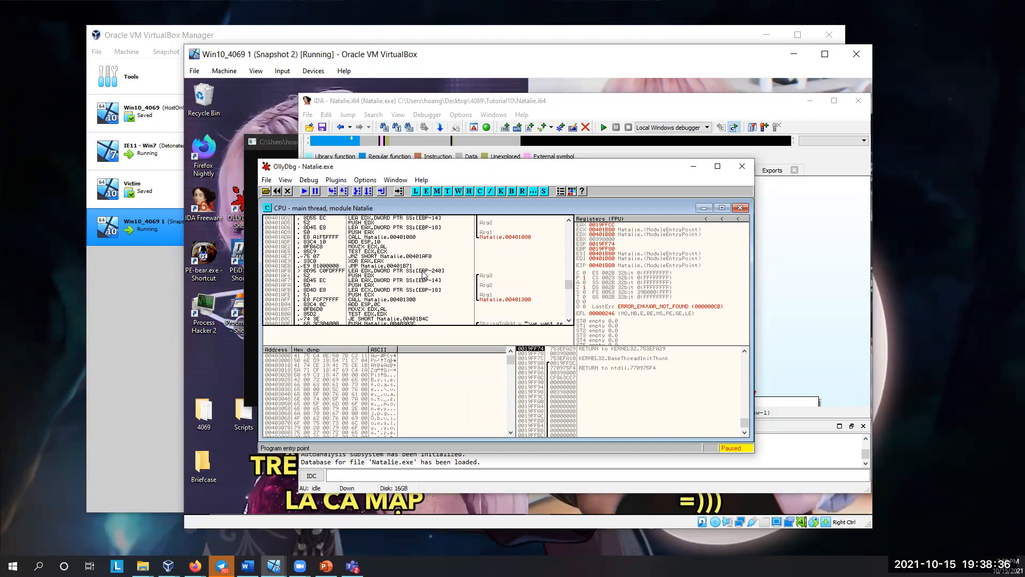
pyautogui.scroll(5, 424, 275)
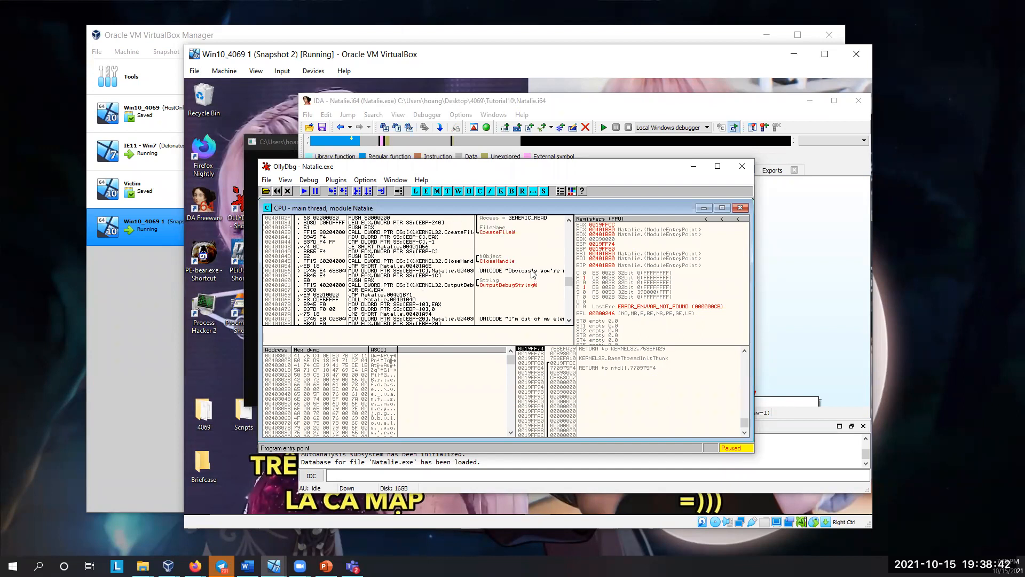
pyautogui.click(385, 272)
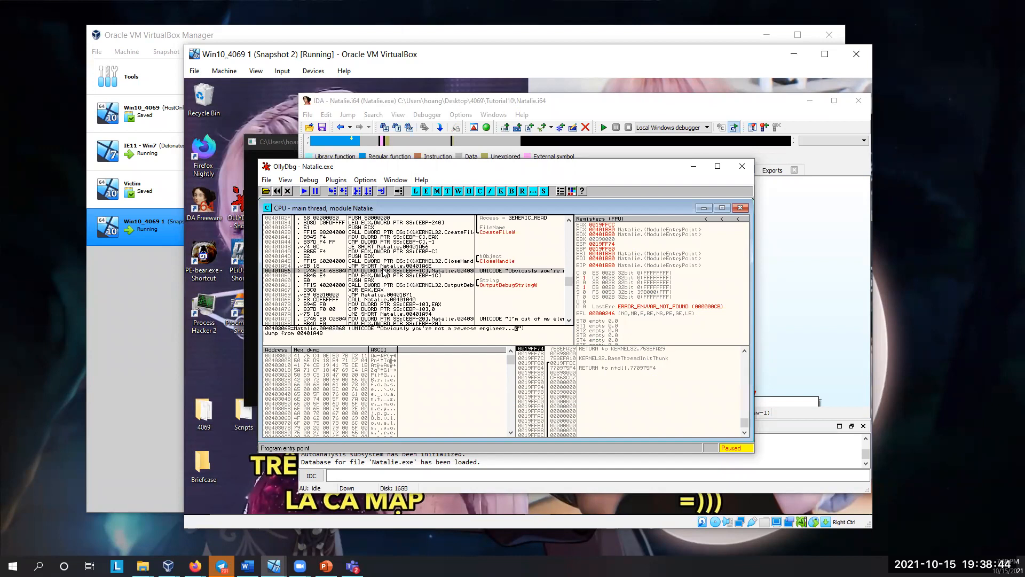
pyautogui.press('F2')
# Step: Set a breakpoint on the SHGetFolderPathW call at 004019E3 and run Natalie.exe to it
pyautogui.scroll(5, 395, 297)
pyautogui.scroll(5, 396, 298)
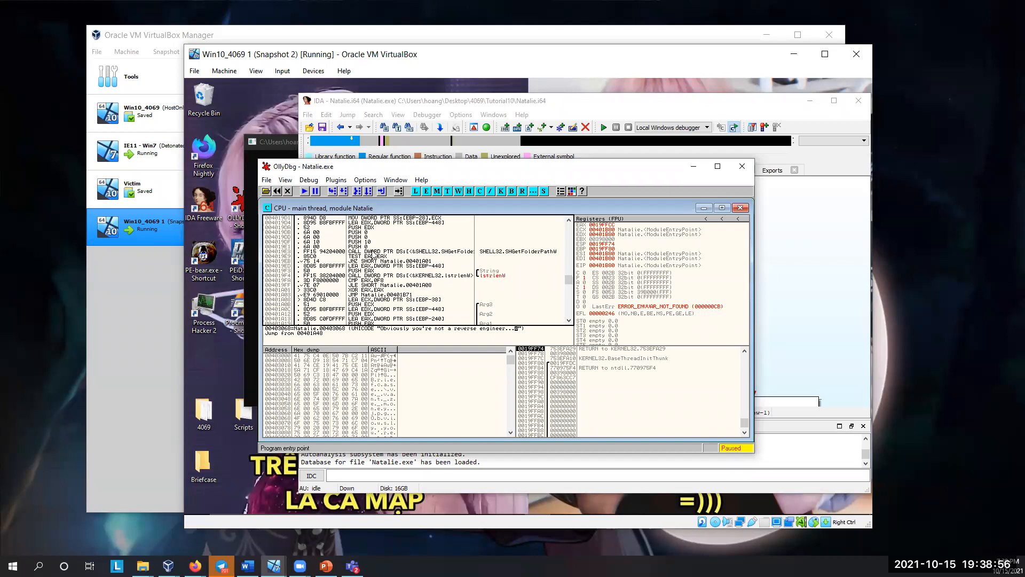
pyautogui.click(373, 251)
pyautogui.press('F2')
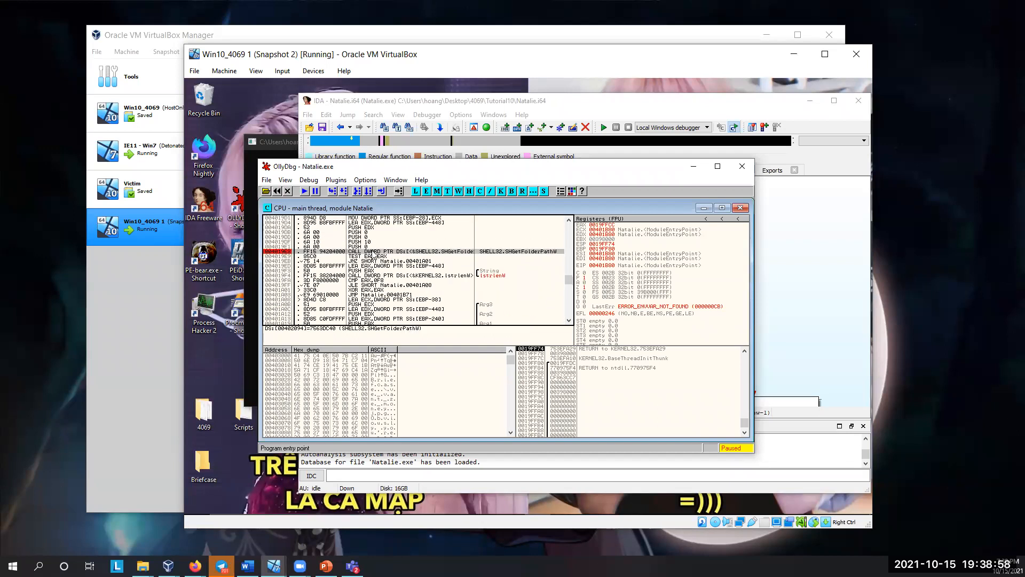
pyautogui.click(308, 194)
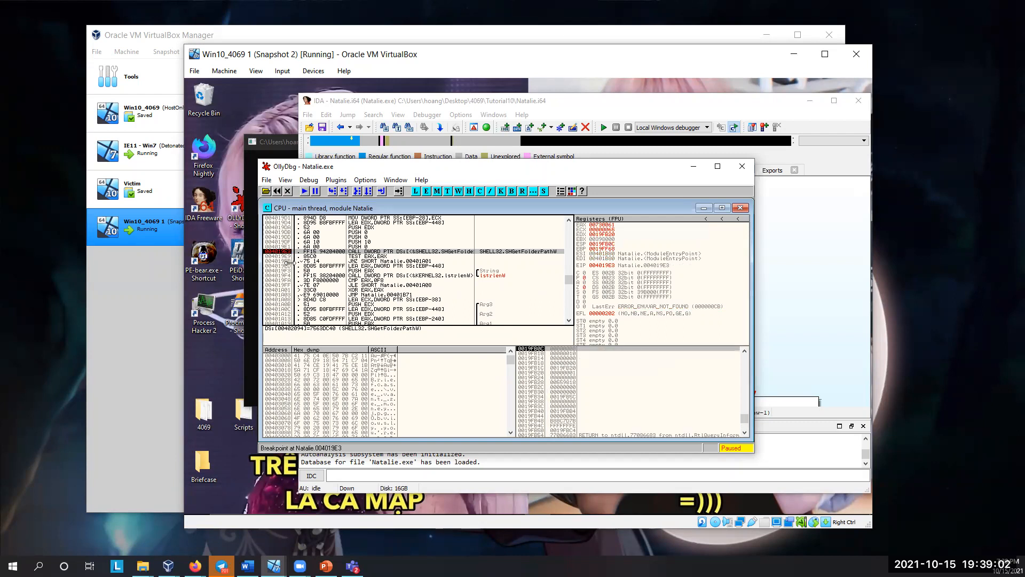
# Step: Delete the Briefcase folder from the desktop, then resume Natalie.exe in OllyDbg to the breakpoint at 00401A56
pyautogui.click(207, 465)
pyautogui.press('Delete')
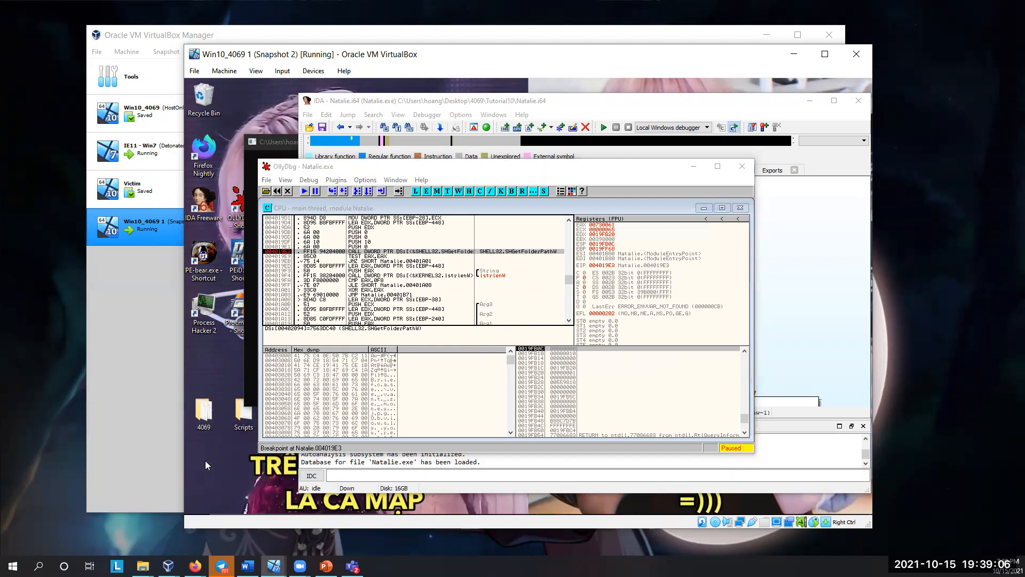
pyautogui.click(303, 255)
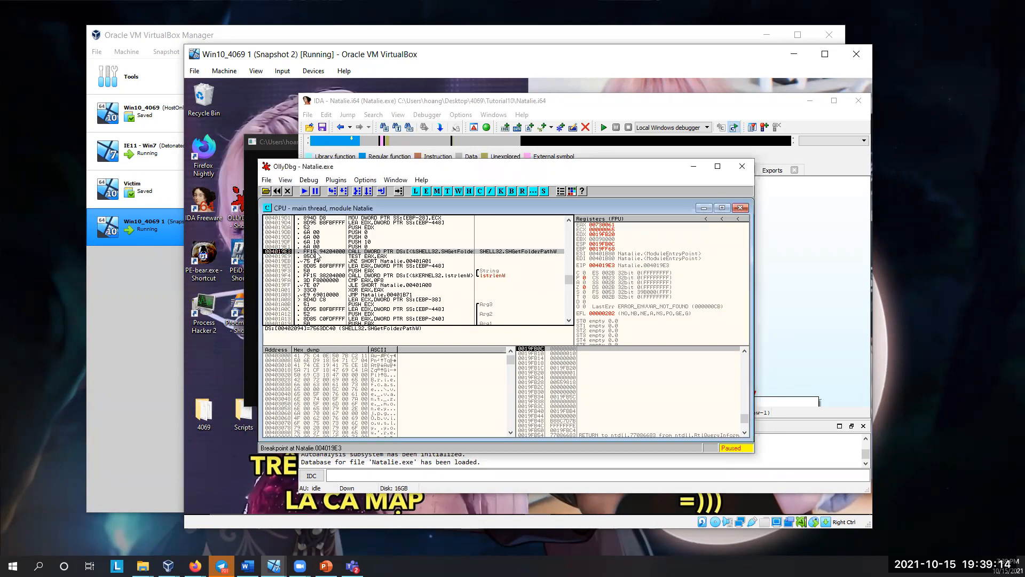
pyautogui.scroll(-7, 316, 256)
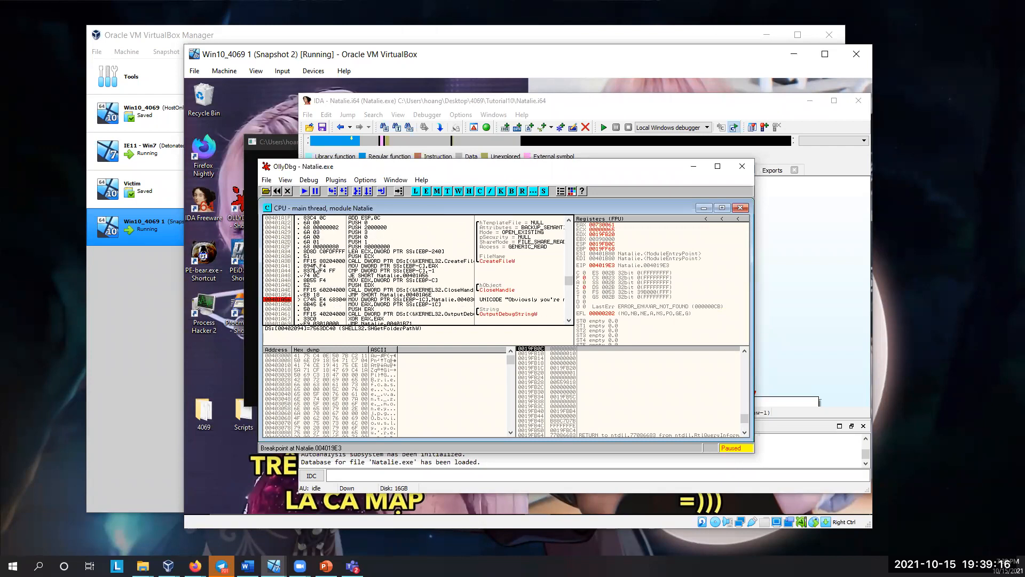
pyautogui.scroll(-1, 315, 267)
pyautogui.click(281, 281)
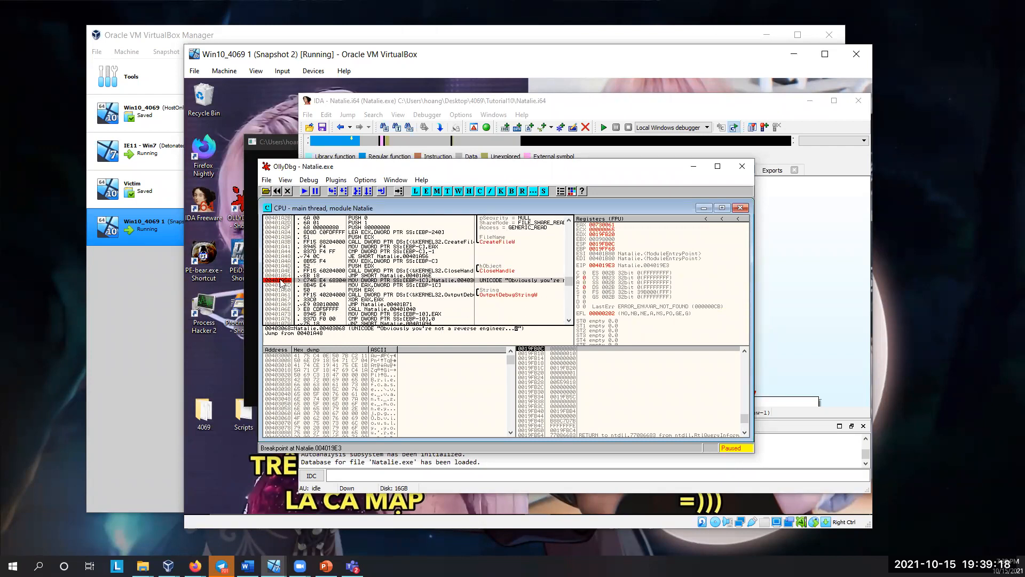
pyautogui.click(304, 191)
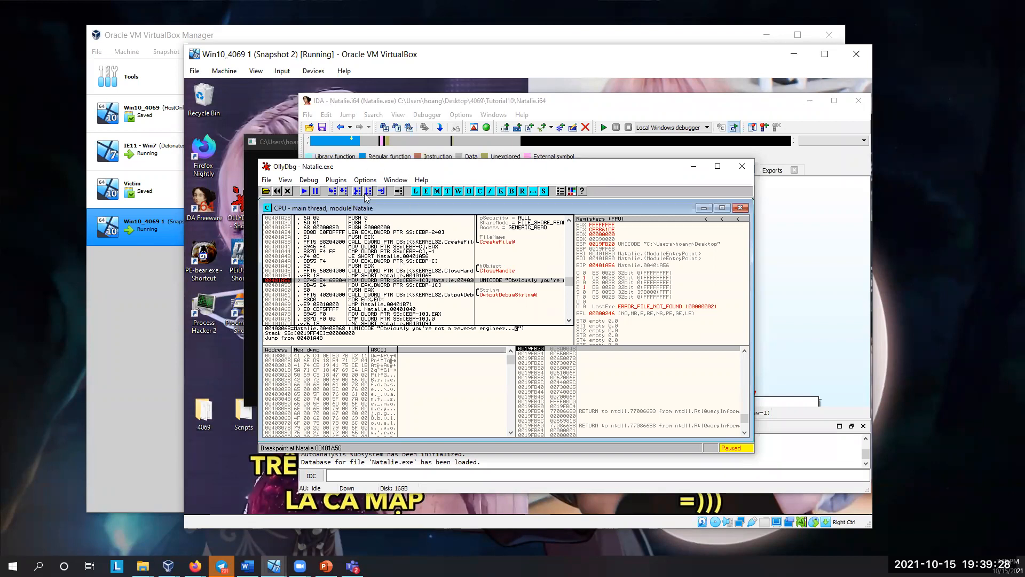
# Step: Step through the string-loading instructions and into the OutputDebugStringW call
pyautogui.press('F8')
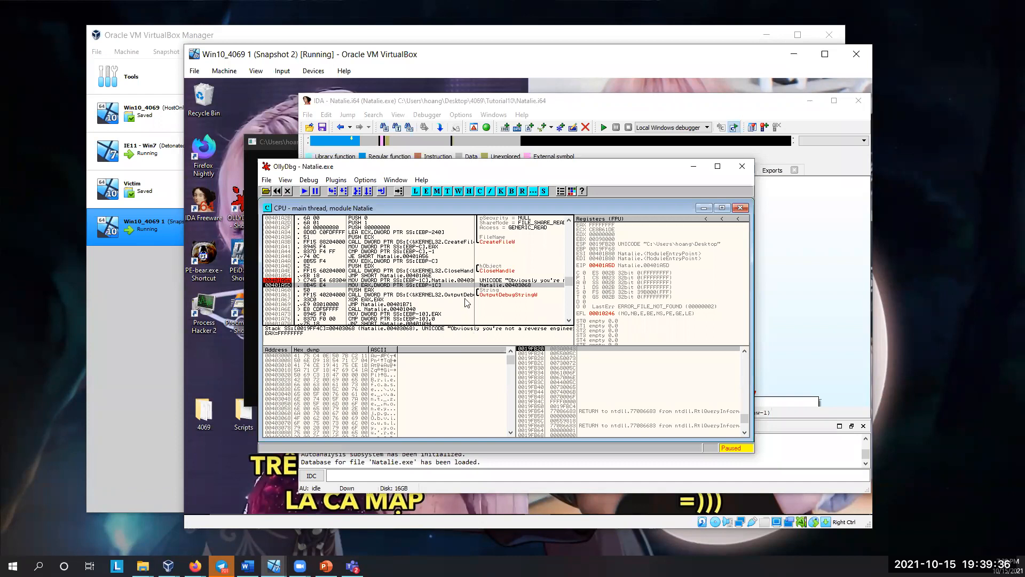
pyautogui.press('F7')
pyautogui.press('F7')
pyautogui.press('F7')
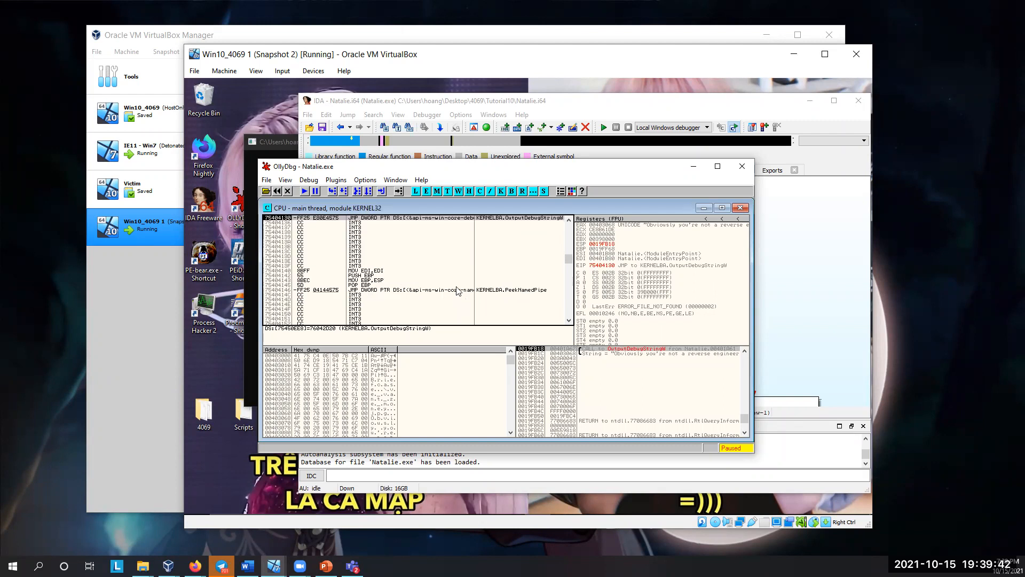
# Step: Bring the Natalie.exe console window forward and reposition OllyDbg in front of it
pyautogui.moveTo(404, 166); pyautogui.dragTo(505, 191)
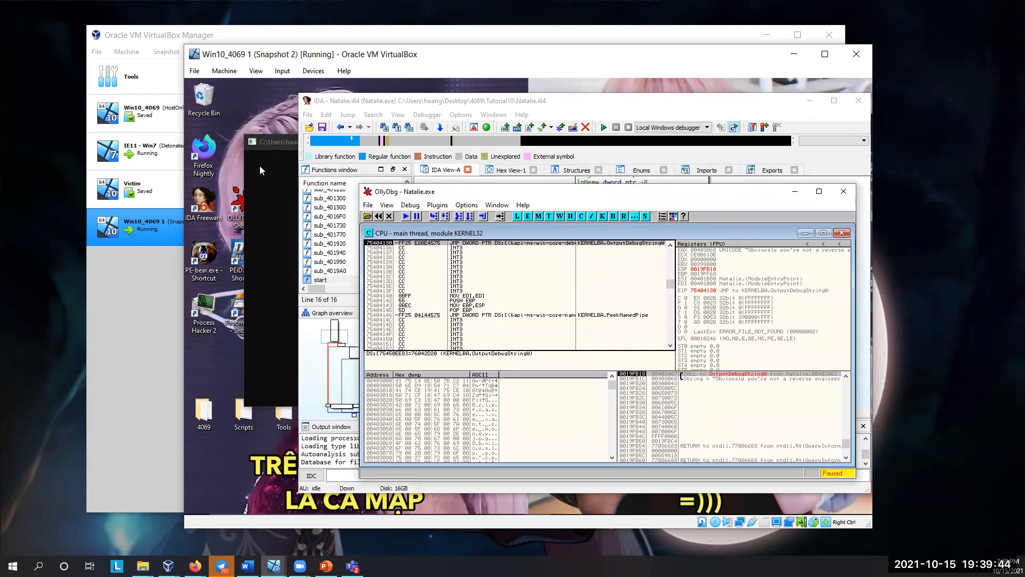
pyautogui.click(259, 165)
pyautogui.click(534, 474)
pyautogui.moveTo(484, 198); pyautogui.dragTo(403, 190)
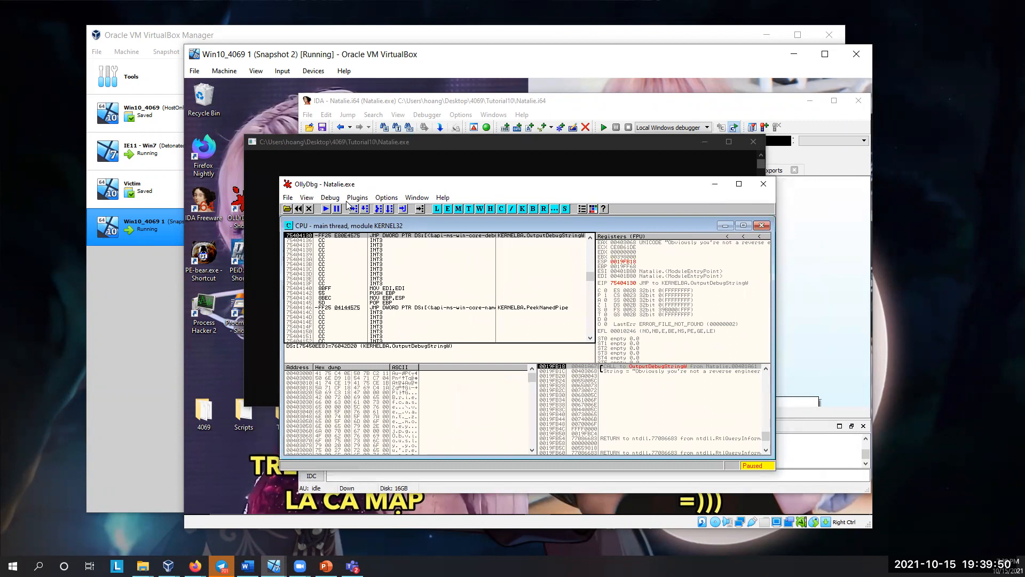
# Step: Restart Natalie.exe in OllyDbg, agreeing to terminate the active process
pyautogui.click(328, 198)
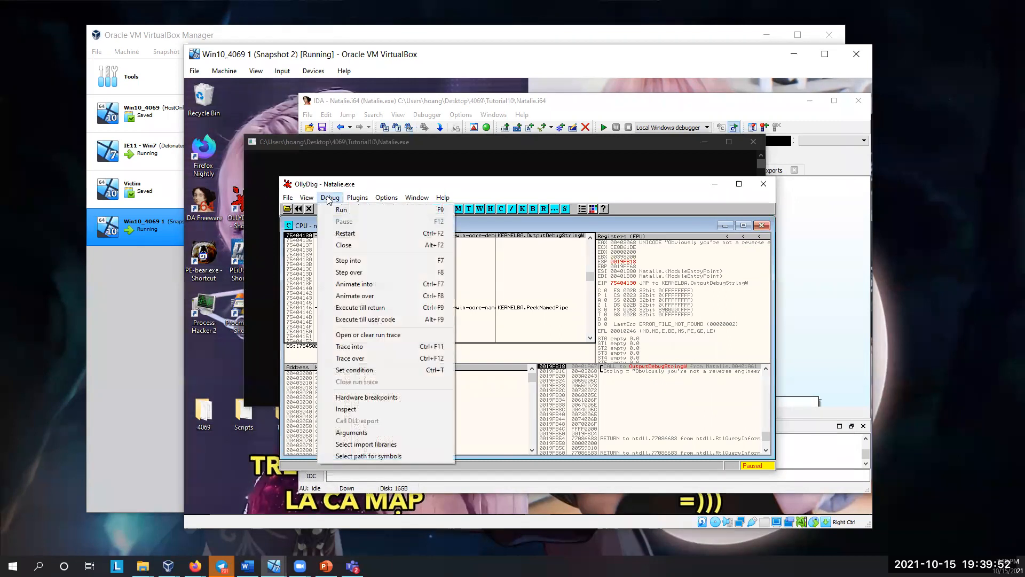
pyautogui.click(345, 233)
pyautogui.click(567, 348)
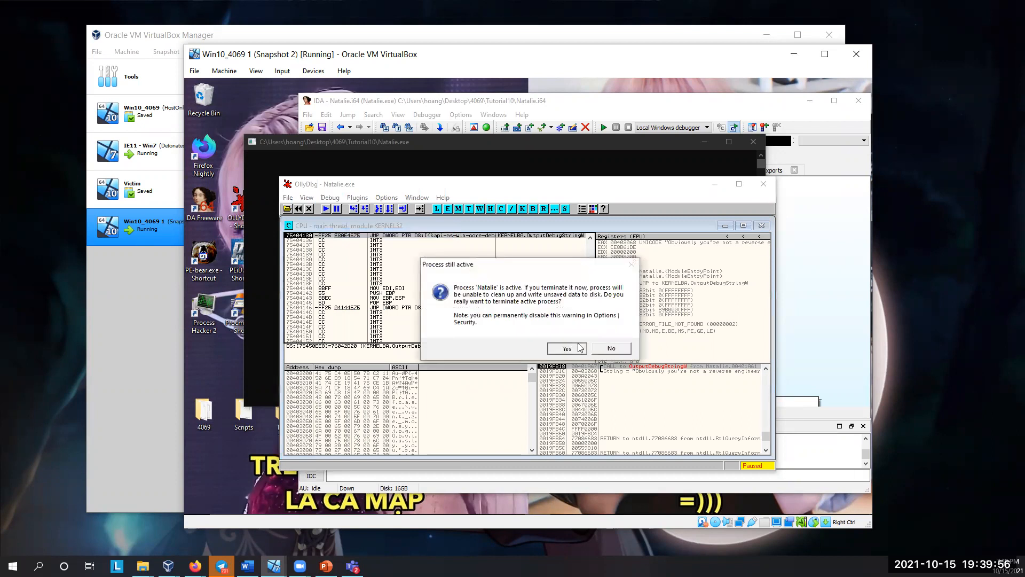
# Step: Locate the breakpoint instruction at 00401A56 that loads the "Obviously you're not a reverse engineer" string in the disassembly
pyautogui.scroll(4, 416, 288)
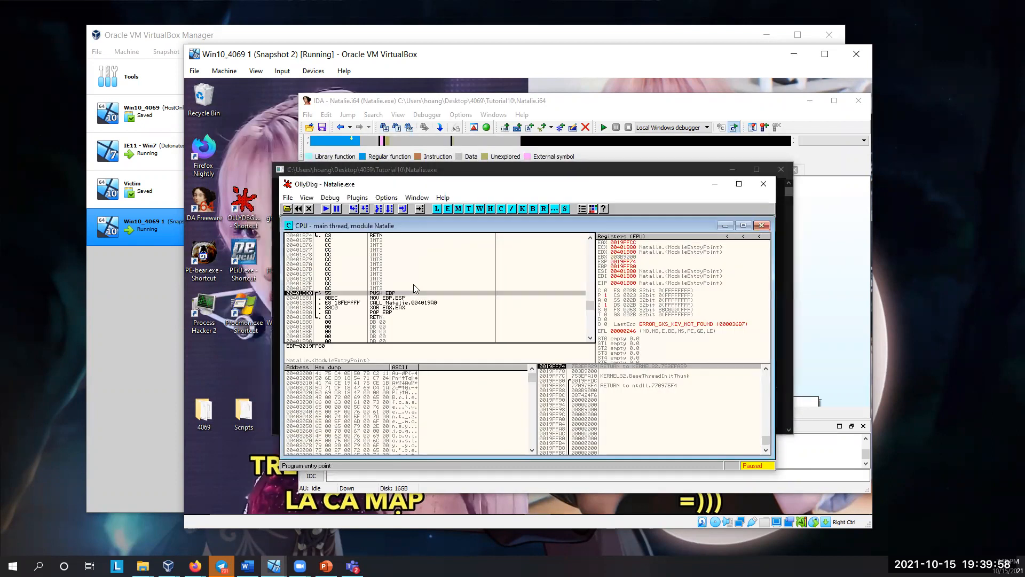
pyautogui.click(418, 300)
pyautogui.scroll(9, 419, 301)
pyautogui.scroll(10, 427, 304)
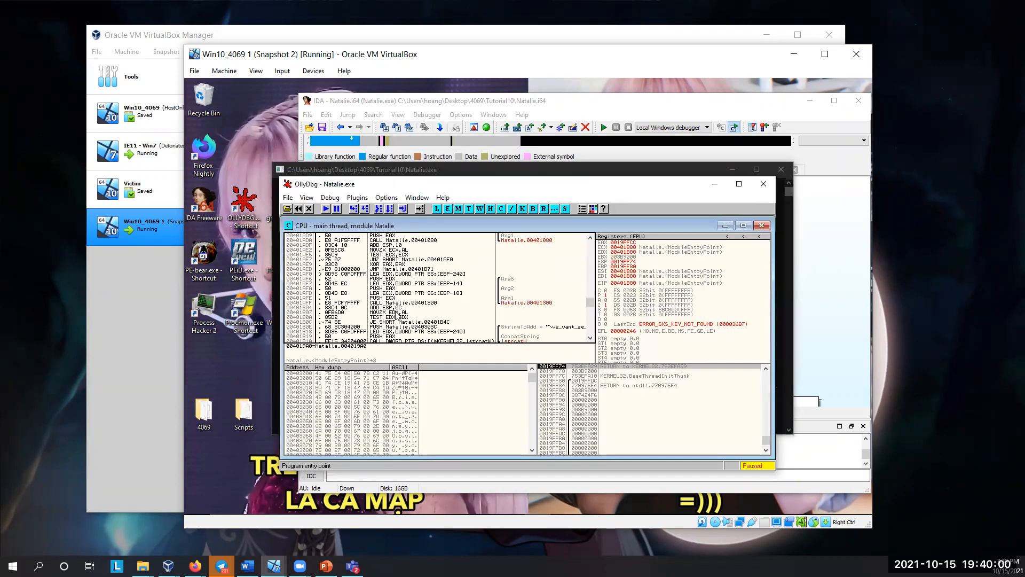
pyautogui.scroll(7, 377, 320)
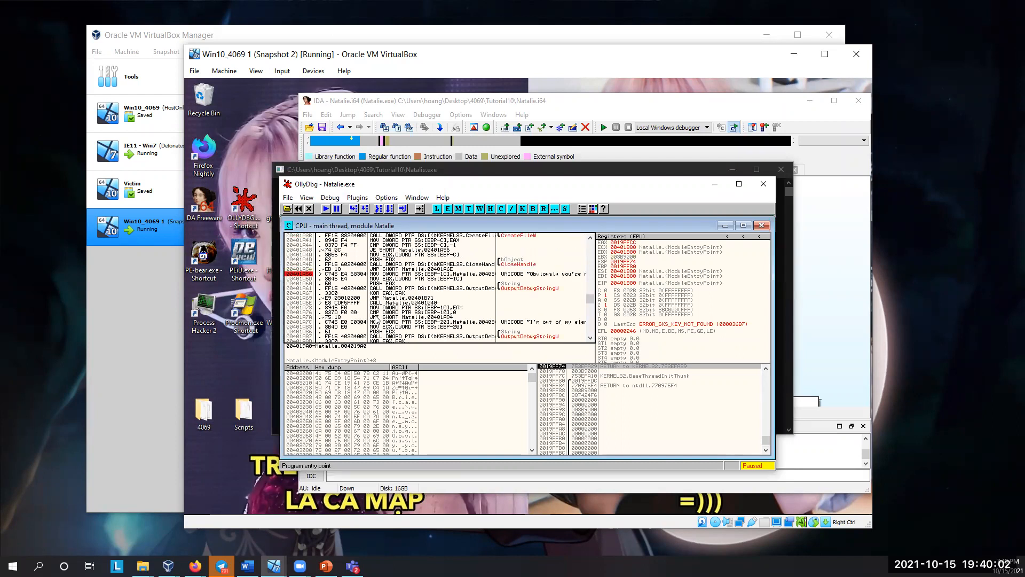
pyautogui.click(301, 293)
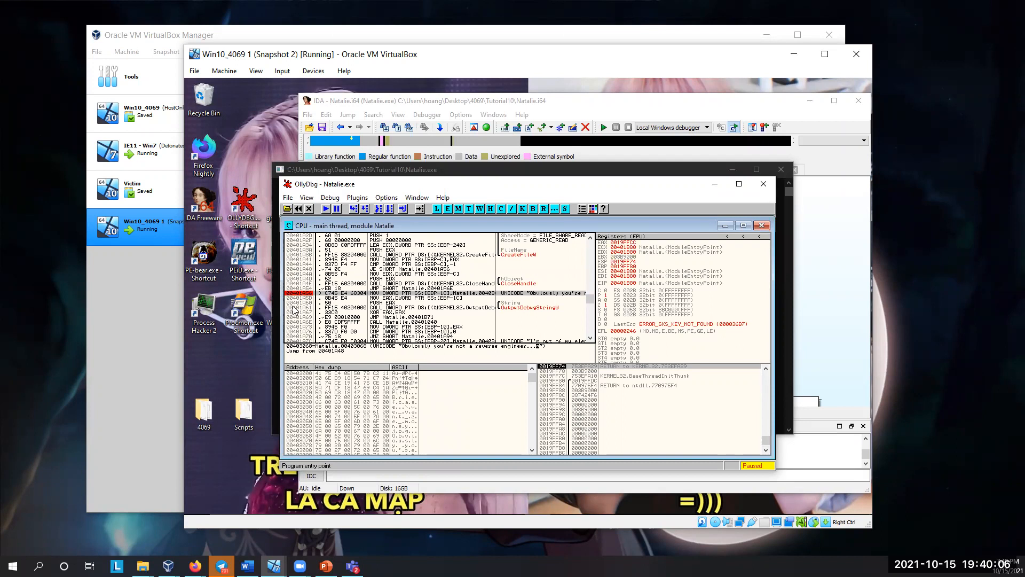
# Step: Create a new folder named Briefcase on the virtual machine's desktop
pyautogui.rightClick(193, 469)
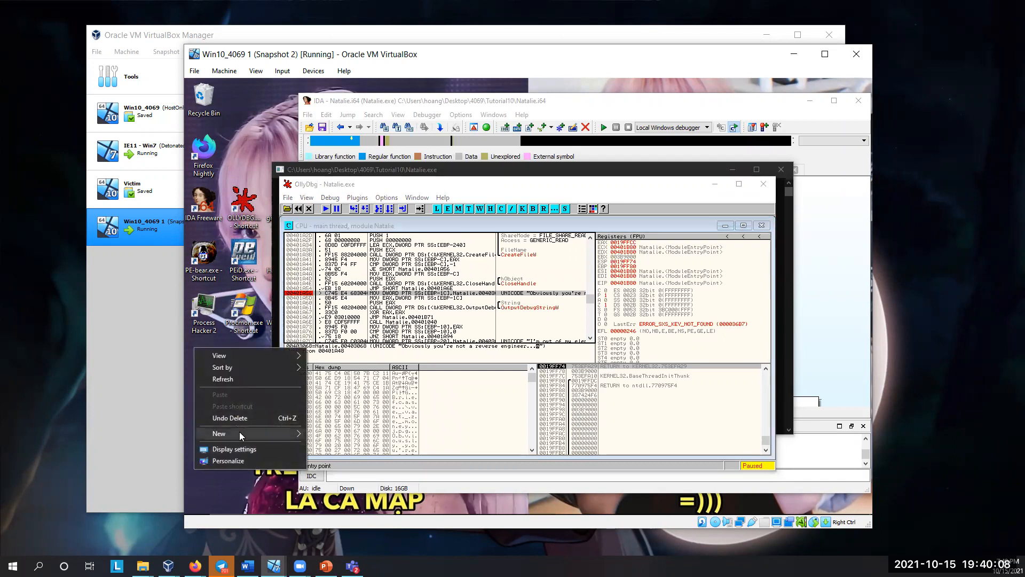
pyautogui.click(321, 435)
pyautogui.write('Briefcase')
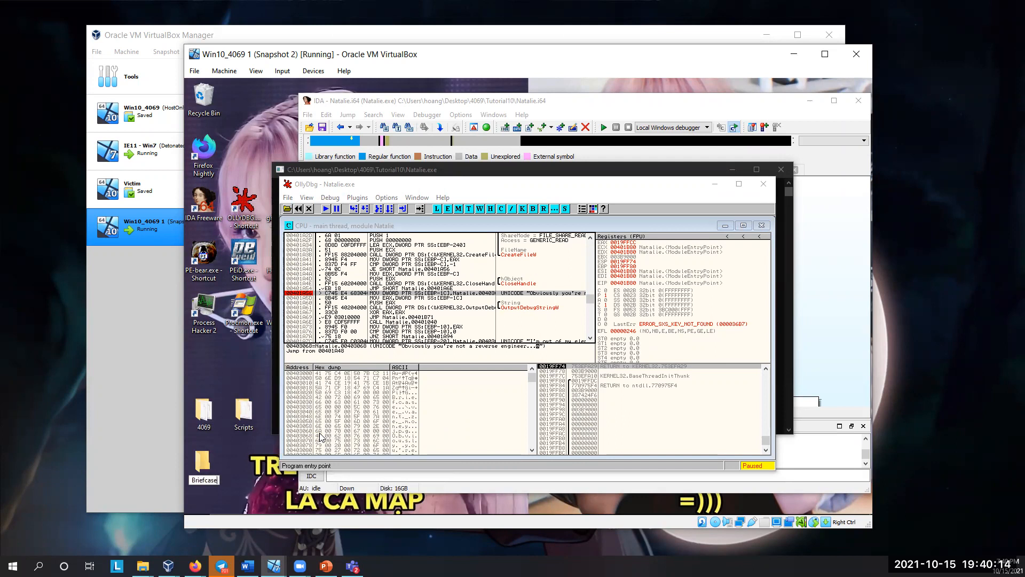
pyautogui.press('Return')
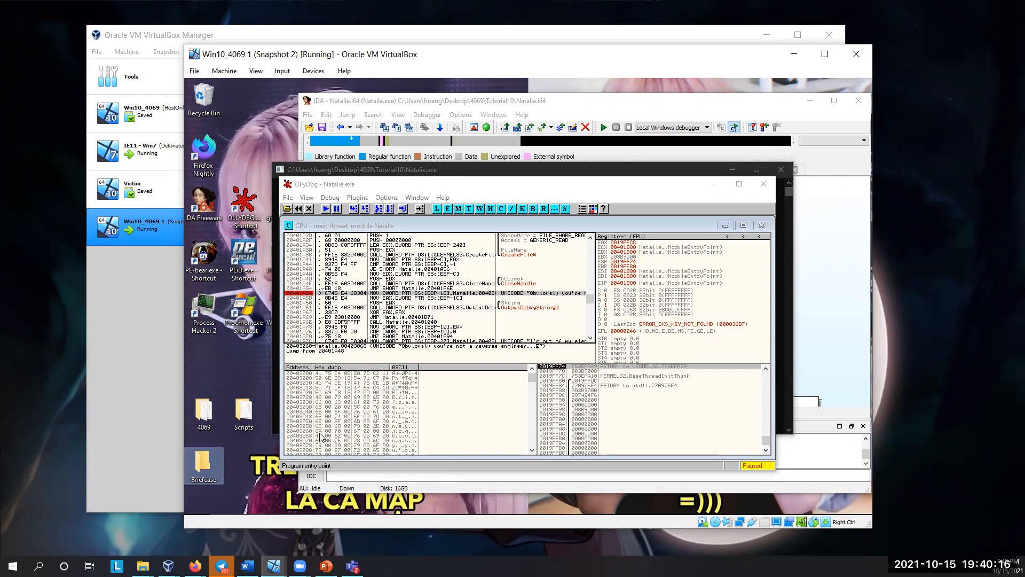
# Step: Set a breakpoint in OllyDbg on the instruction at 00401A7C that loads the "I'm out of my element" string
pyautogui.scroll(-2, 505, 302)
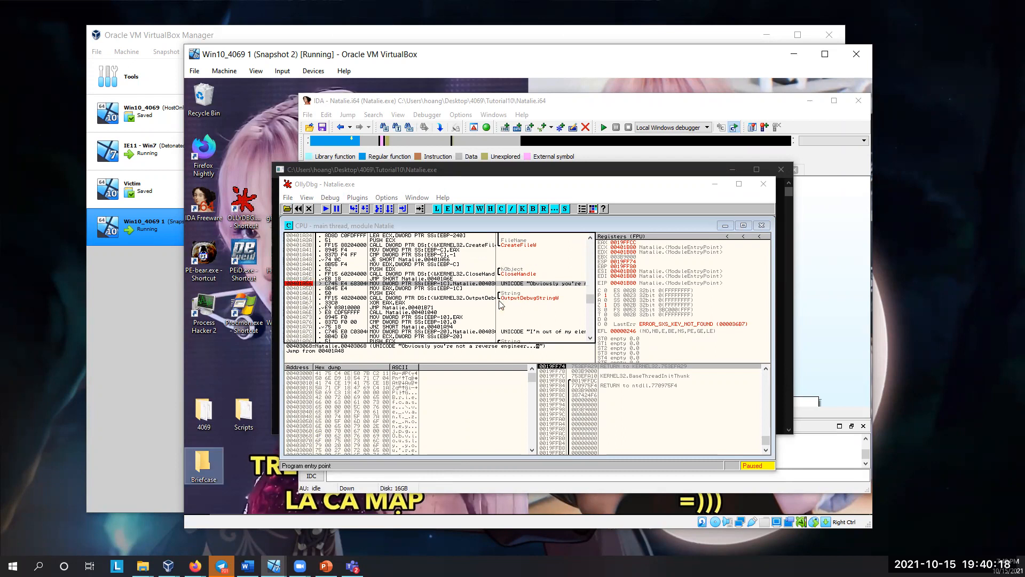
pyautogui.click(473, 313)
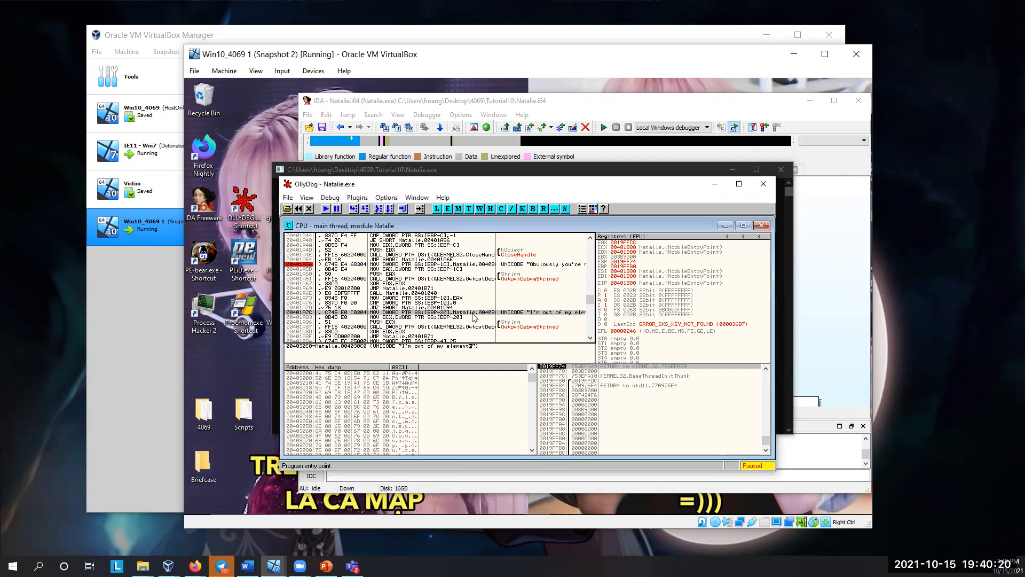
pyautogui.press('F5')
pyautogui.press('F5')
pyautogui.press('F2')
# Step: Run Natalie.exe to the breakpoint at 00401A7C and select the earlier breakpoint line at 00401A56 for comparison
pyautogui.click(350, 264)
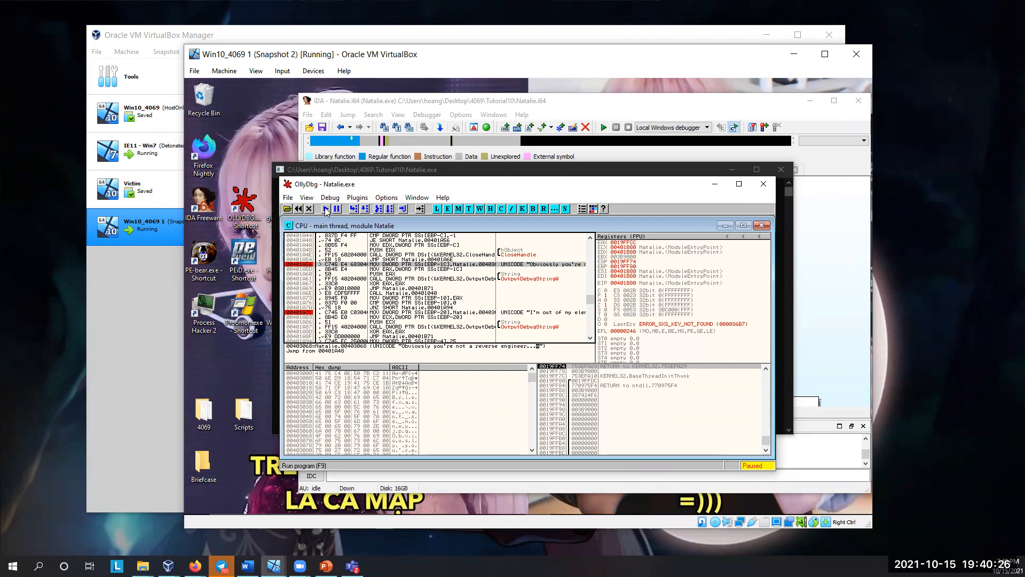
pyautogui.click(327, 208)
pyautogui.click(310, 264)
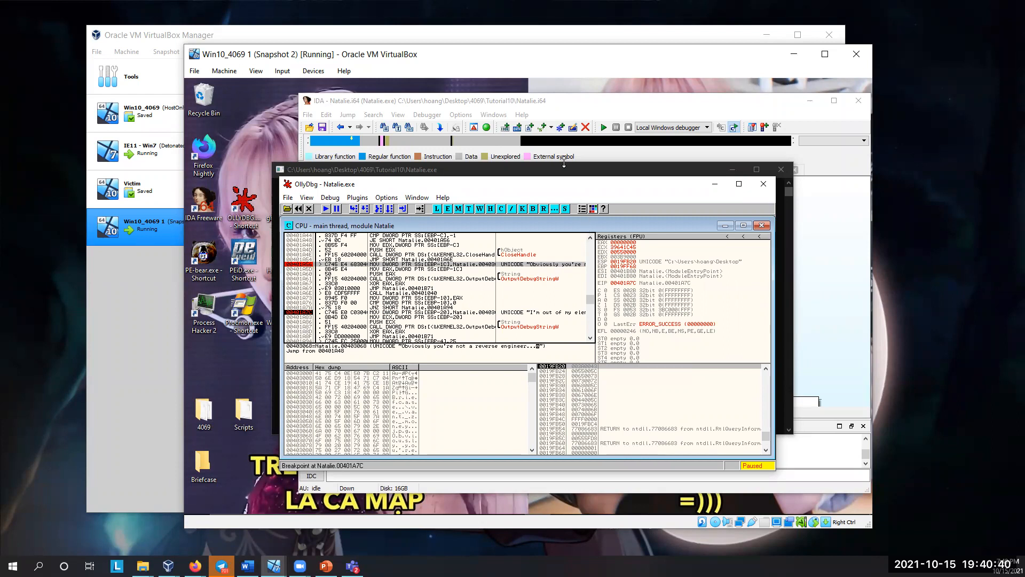
# Step: Trace the flow graph of sub_4019A0 in IDA from the SHGetFolderPathW call through the lstrlenW block towards loc_401A08
pyautogui.click(425, 94)
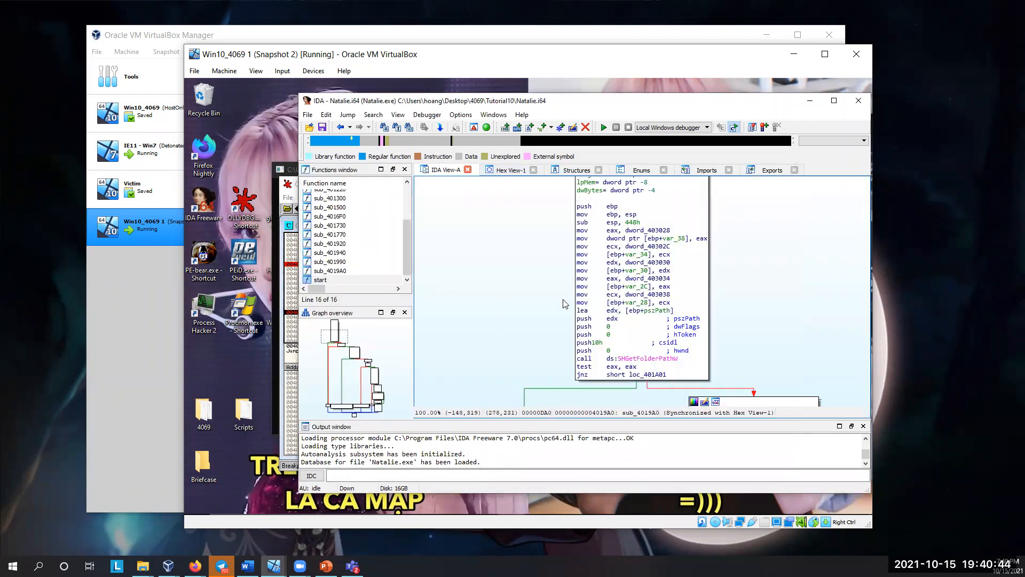
pyautogui.scroll(-4, 564, 304)
pyautogui.hscroll(5, 614, 355)
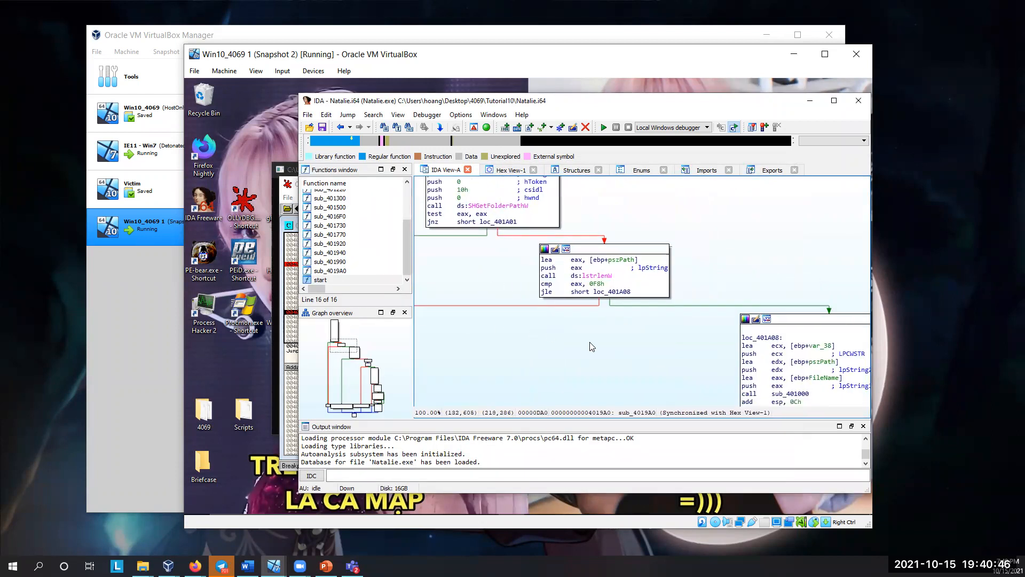
pyautogui.moveTo(589, 342); pyautogui.dragTo(657, 309)
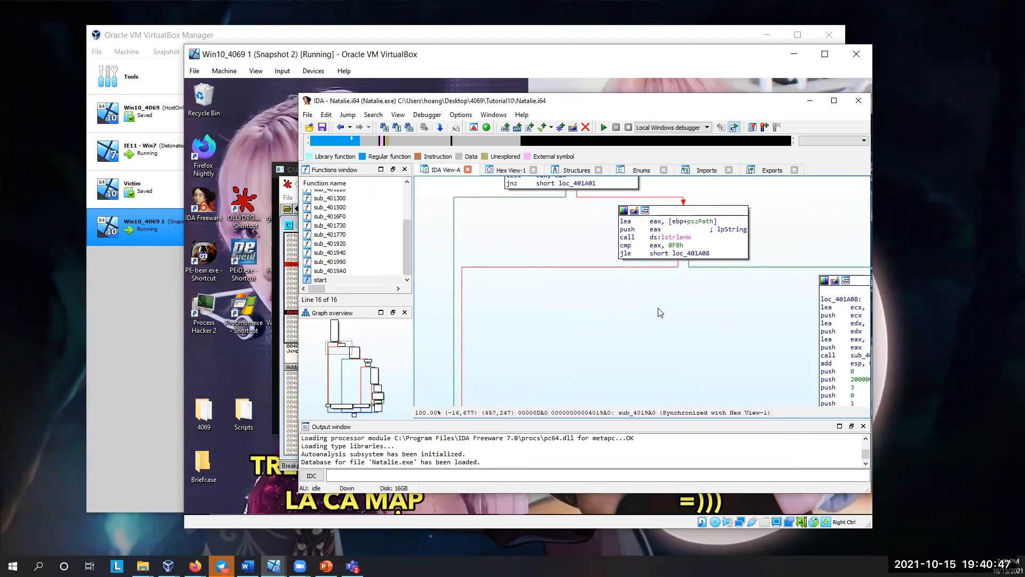
# Step: Select the breakpoint line at 00401A7C in OllyDbg and move its window aside to uncover the IDA graph
pyautogui.click(289, 193)
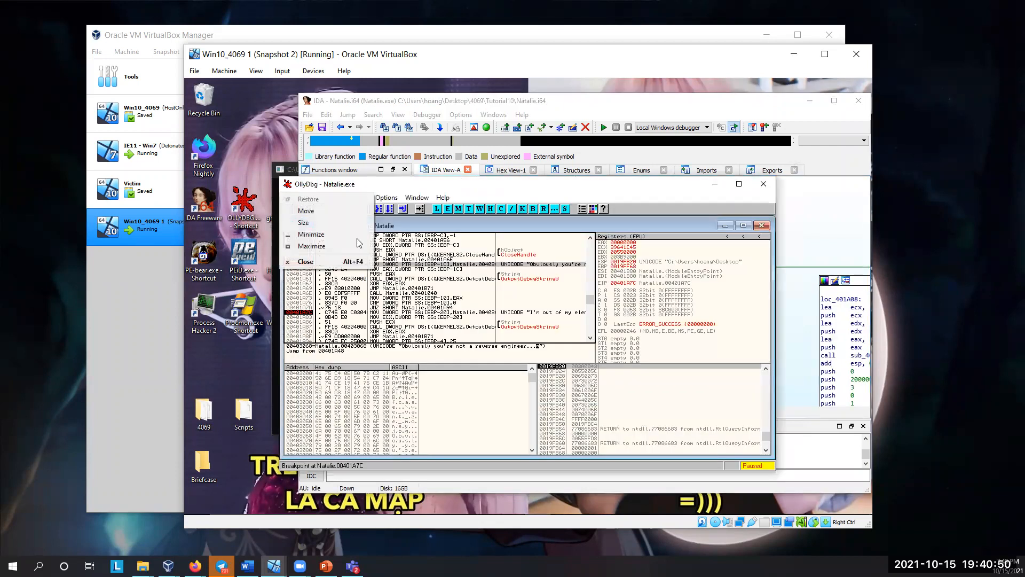
pyautogui.click(464, 312)
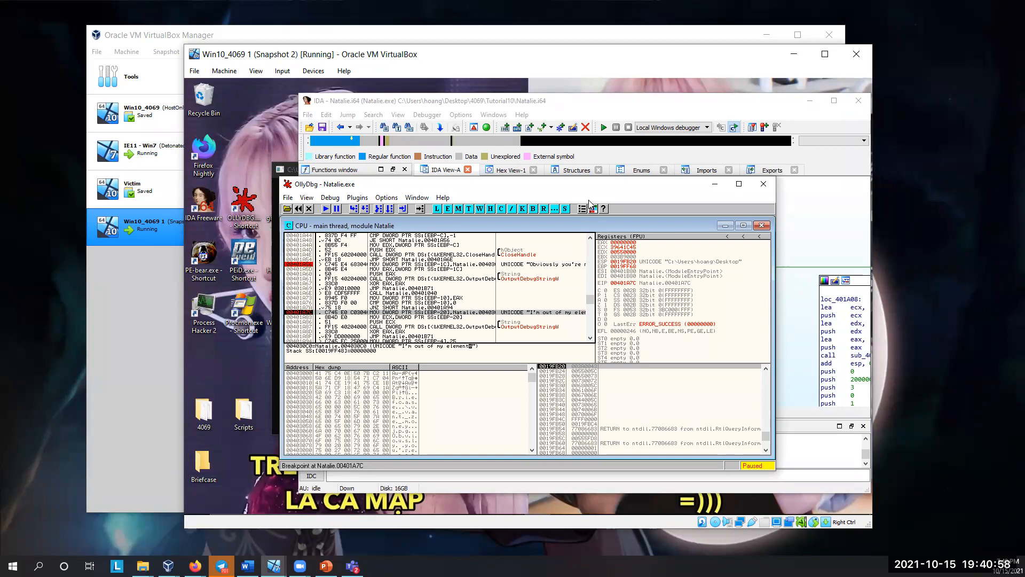
pyautogui.moveTo(529, 188); pyautogui.dragTo(466, 208)
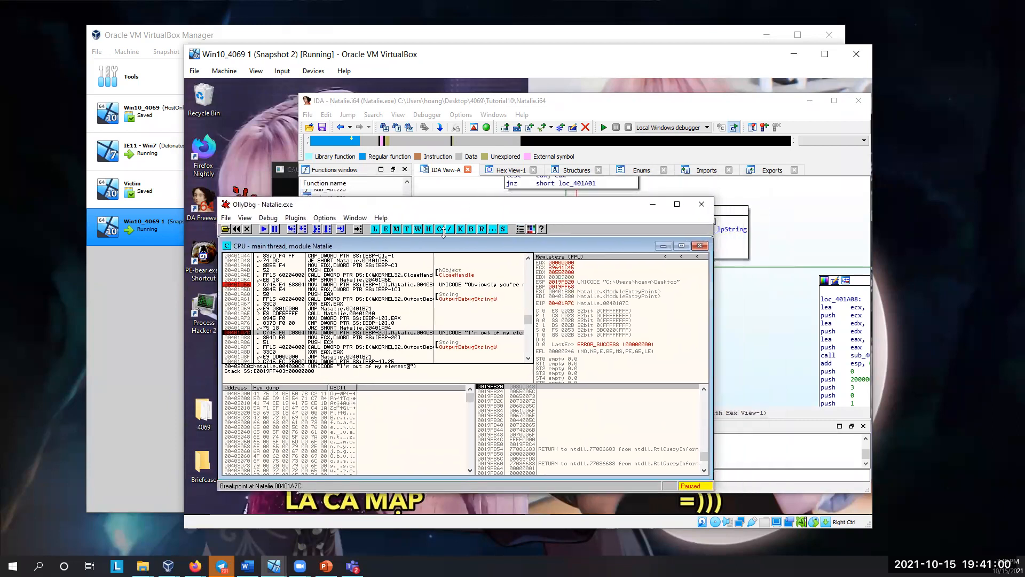
# Step: Inspect the CreateFileW check in IDA's loc_401A08 block and select the call to 00401040 in OllyDbg
pyautogui.click(769, 317)
pyautogui.moveTo(740, 324); pyautogui.dragTo(528, 245)
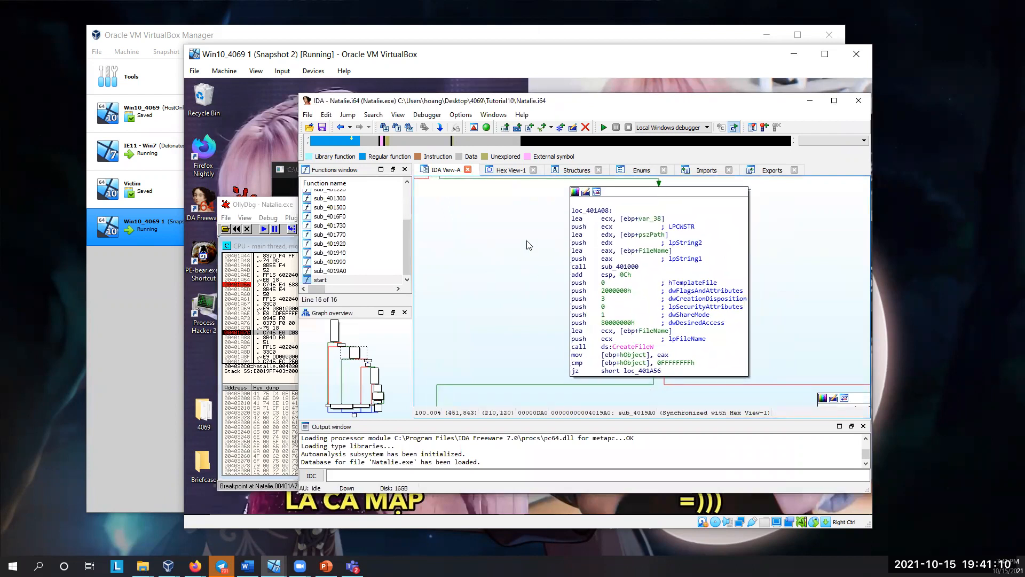
pyautogui.click(196, 566)
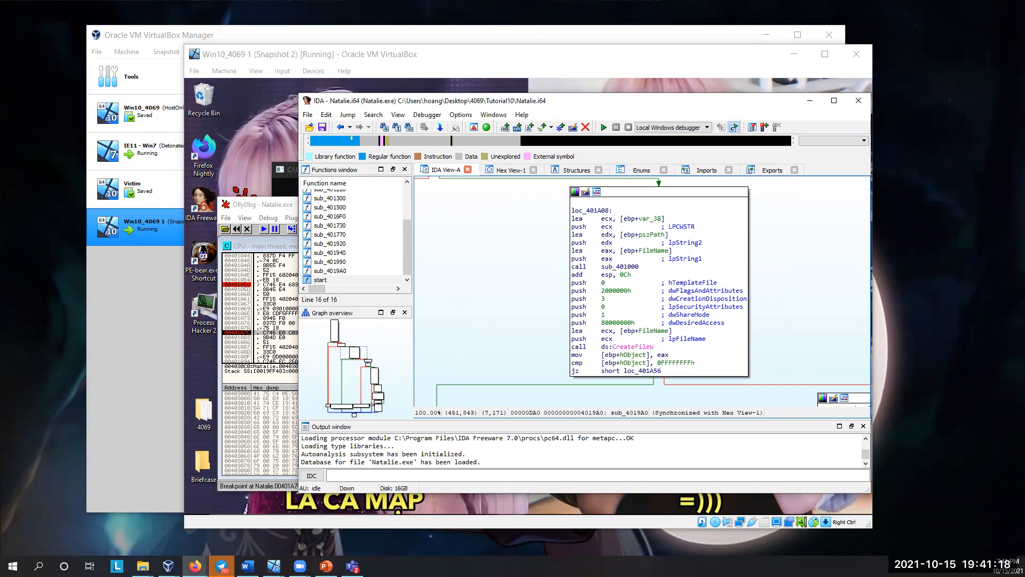
pyautogui.click(205, 473)
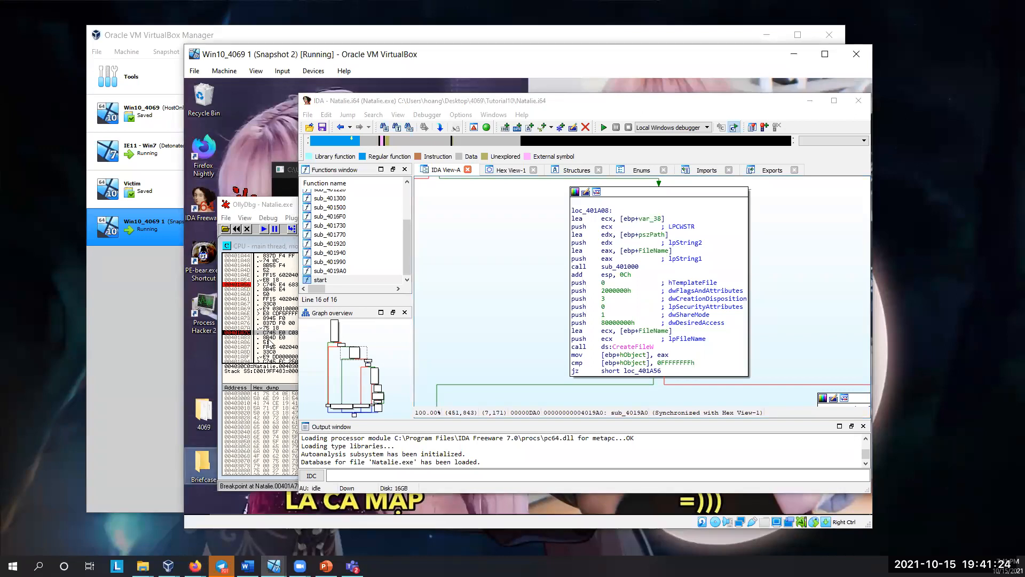
pyautogui.click(265, 315)
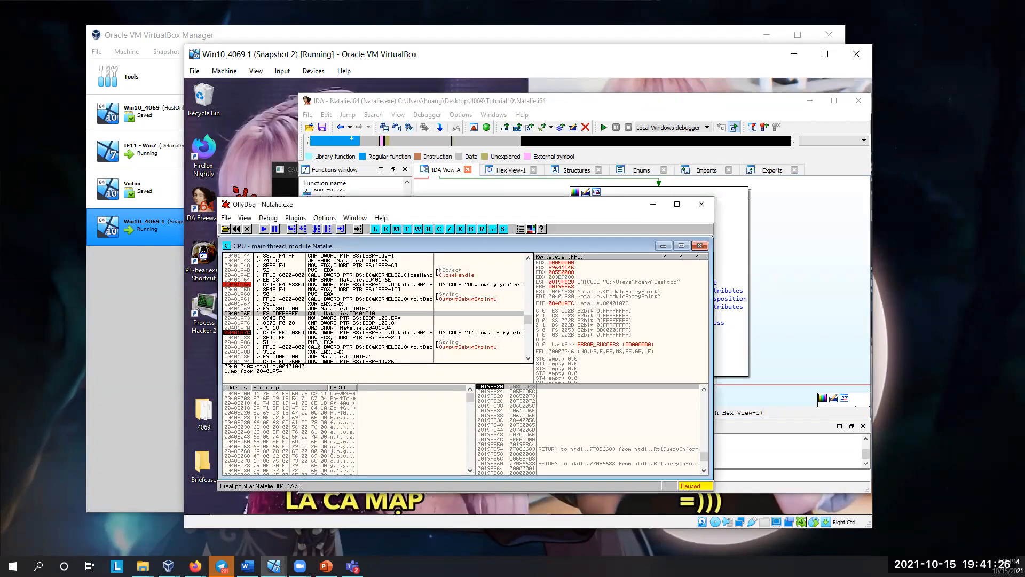
# Step: Switch to the Tutorial 10 web page and review its Natalie.exe answers on SHGetFolderPathW, sub_401040 and the decryption of unk_403000
pyautogui.hotkey('alt', 'Tab')
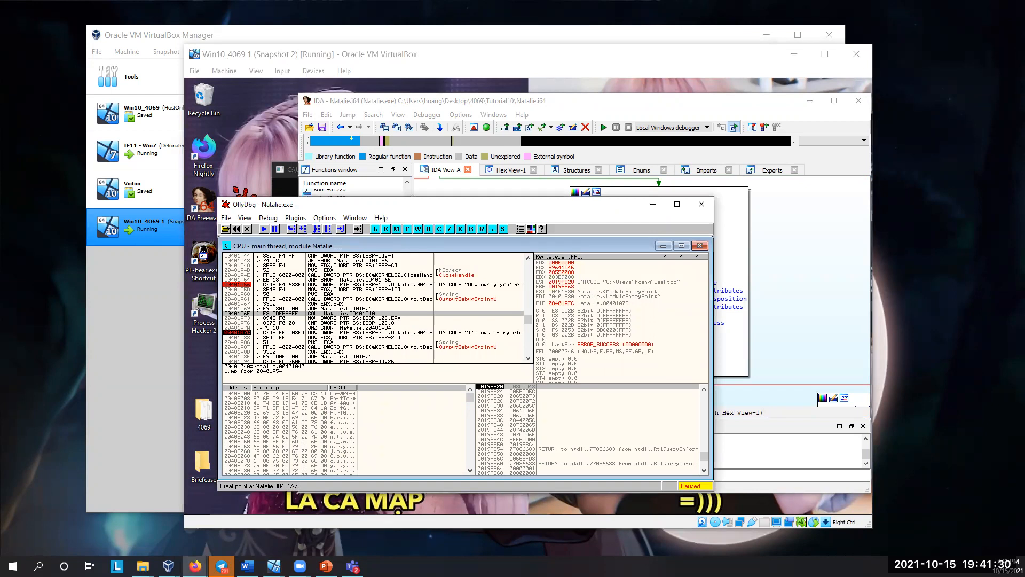
pyautogui.moveTo(428, 1); pyautogui.dragTo(429, 83)
pyautogui.scroll(5, 417, 293)
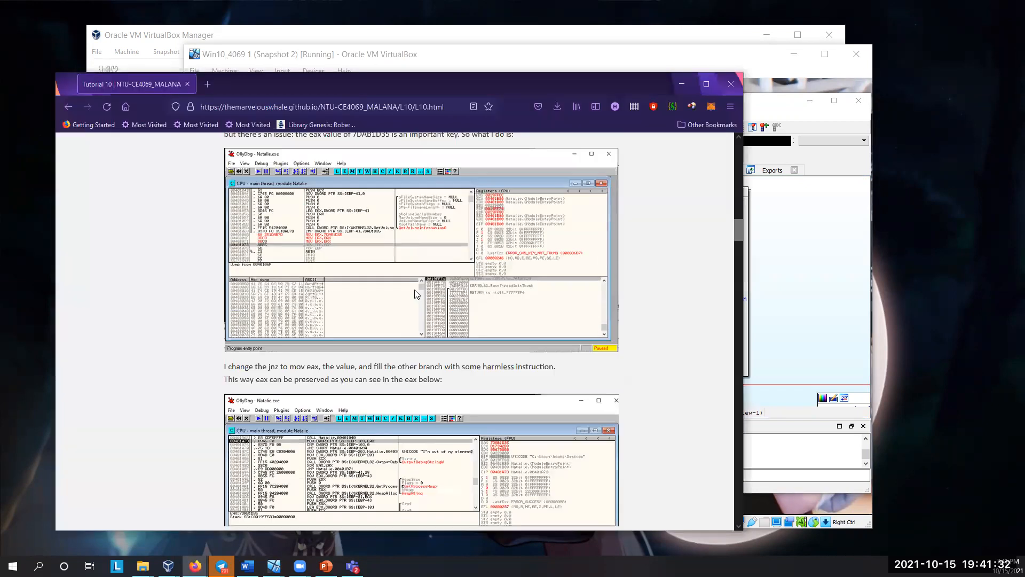
pyautogui.scroll(-2, 415, 293)
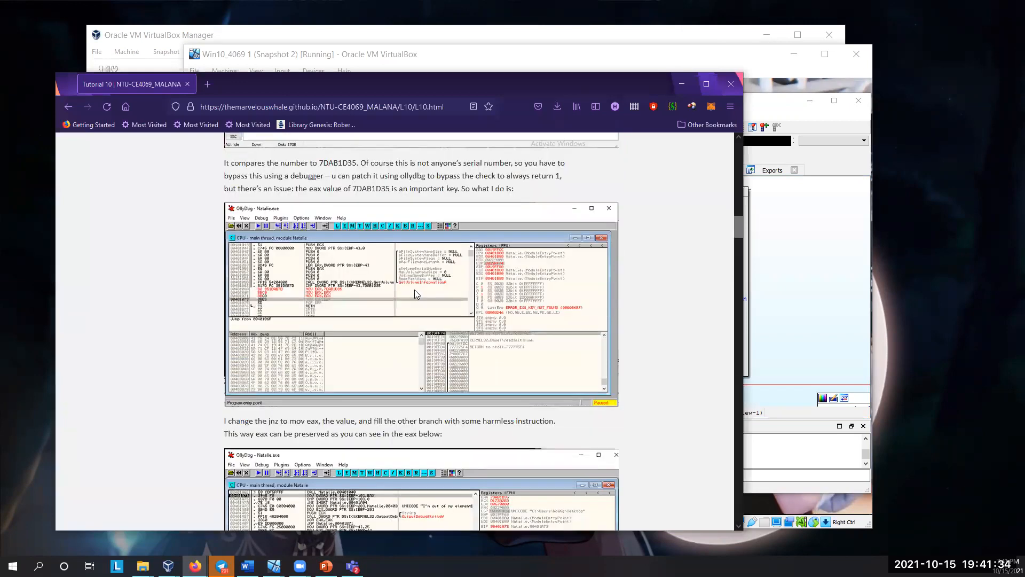
pyautogui.scroll(6, 415, 293)
pyautogui.scroll(10, 414, 290)
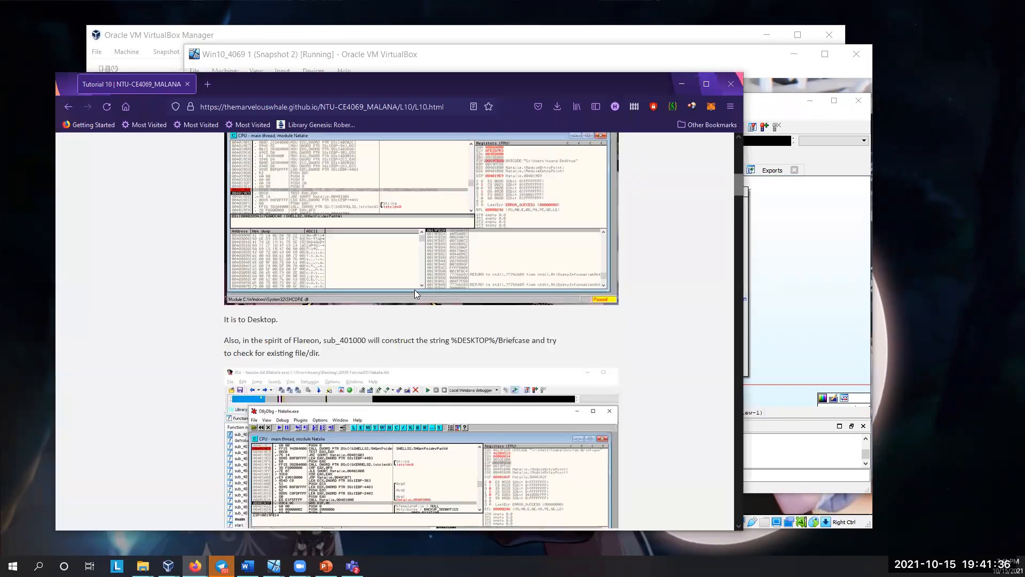
pyautogui.scroll(1, 415, 290)
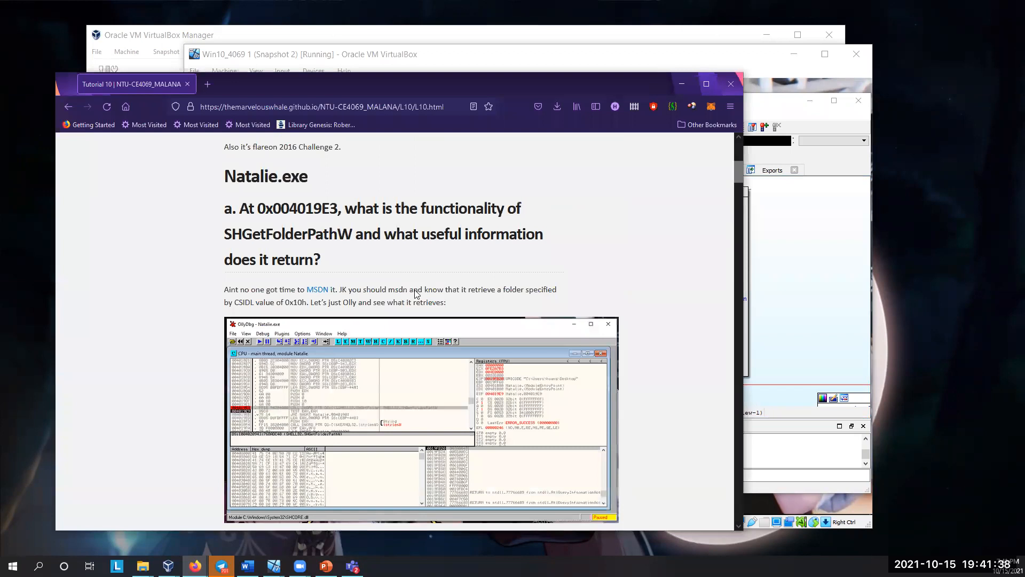
pyautogui.scroll(-3, 414, 289)
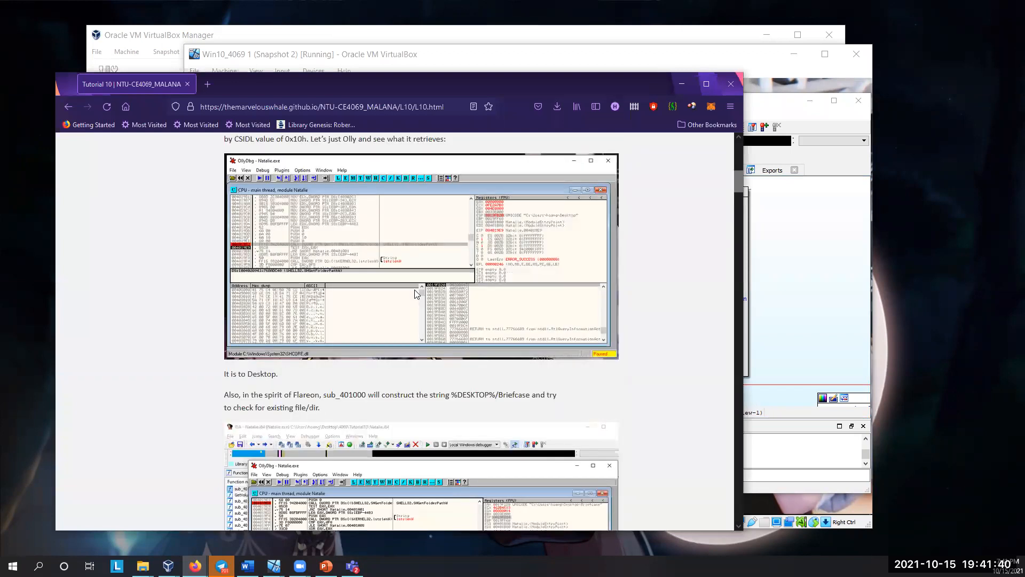
pyautogui.scroll(-5, 415, 290)
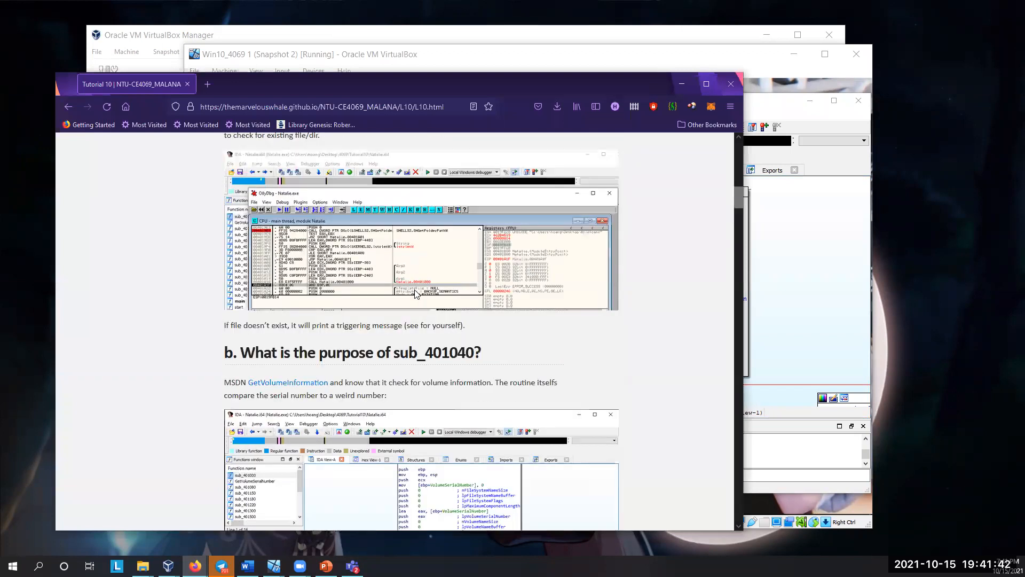
pyautogui.scroll(-5, 416, 294)
pyautogui.scroll(-3, 416, 293)
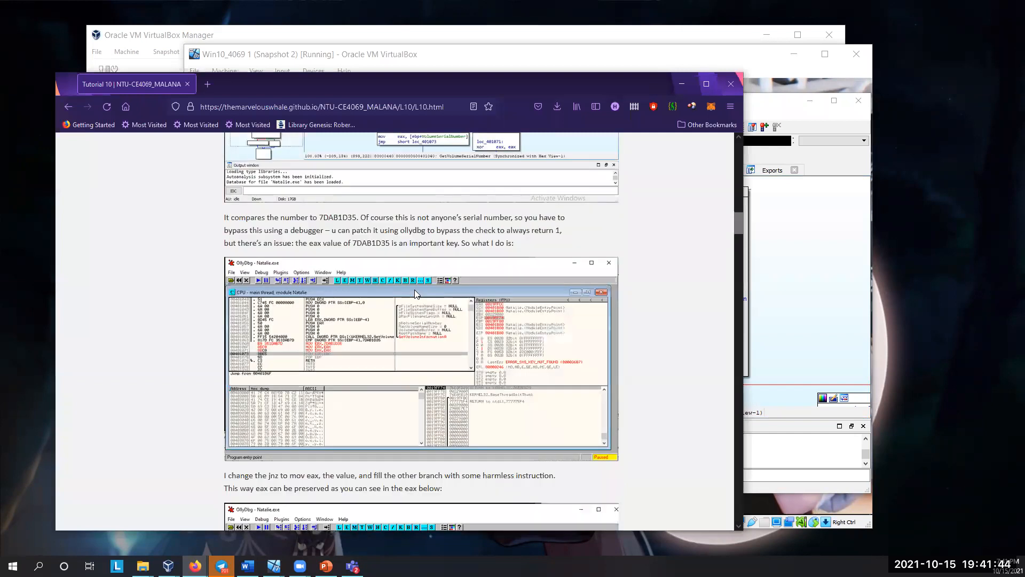
pyautogui.scroll(-10, 415, 294)
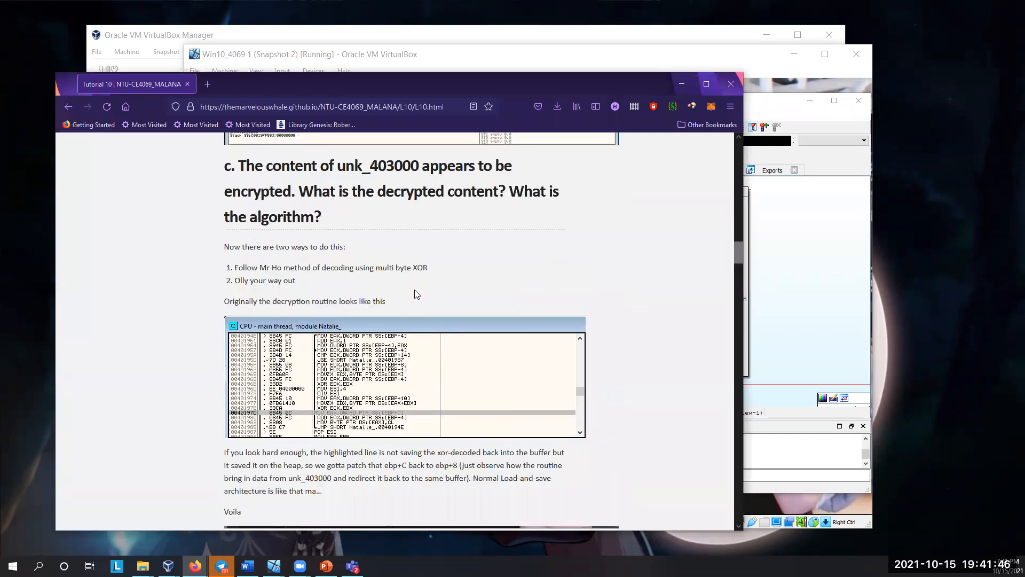
pyautogui.scroll(4, 417, 294)
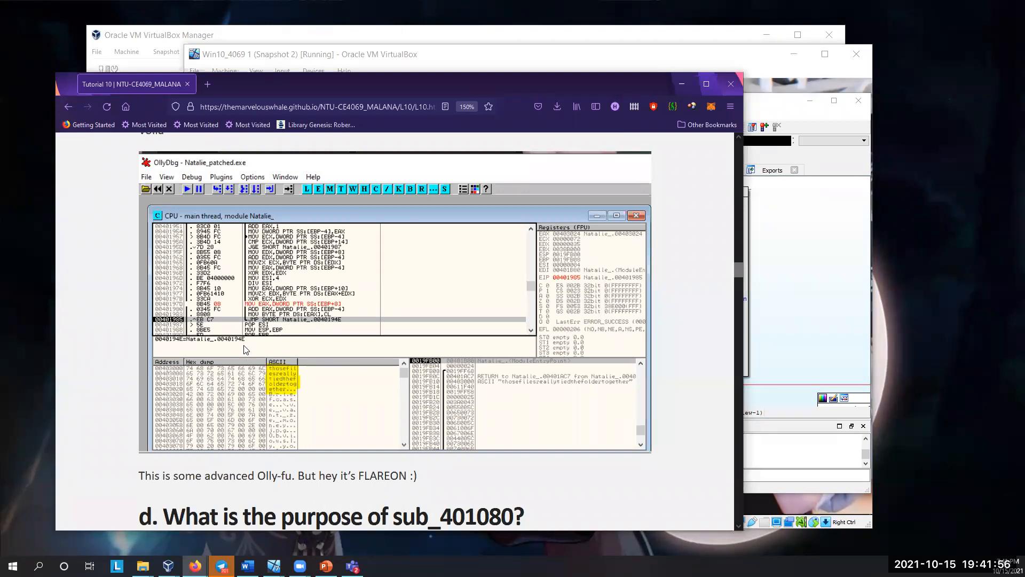
# Step: Return to OllyDbg and set a breakpoint at 00401945, on the instruction moving 0 into [EBP-4] in the decryption routine
pyautogui.hotkey('alt', 'Tab')
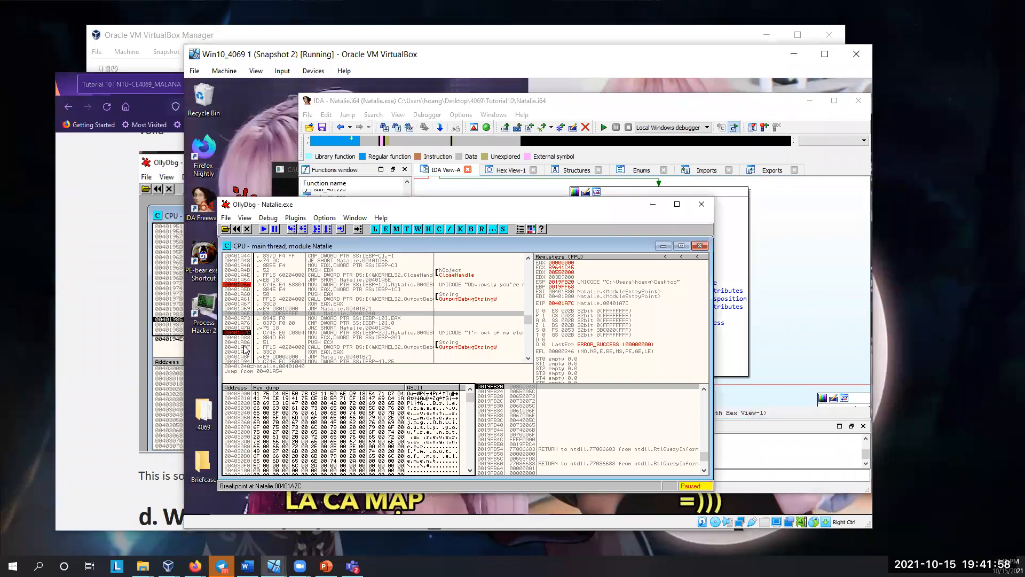
pyautogui.scroll(15, 246, 350)
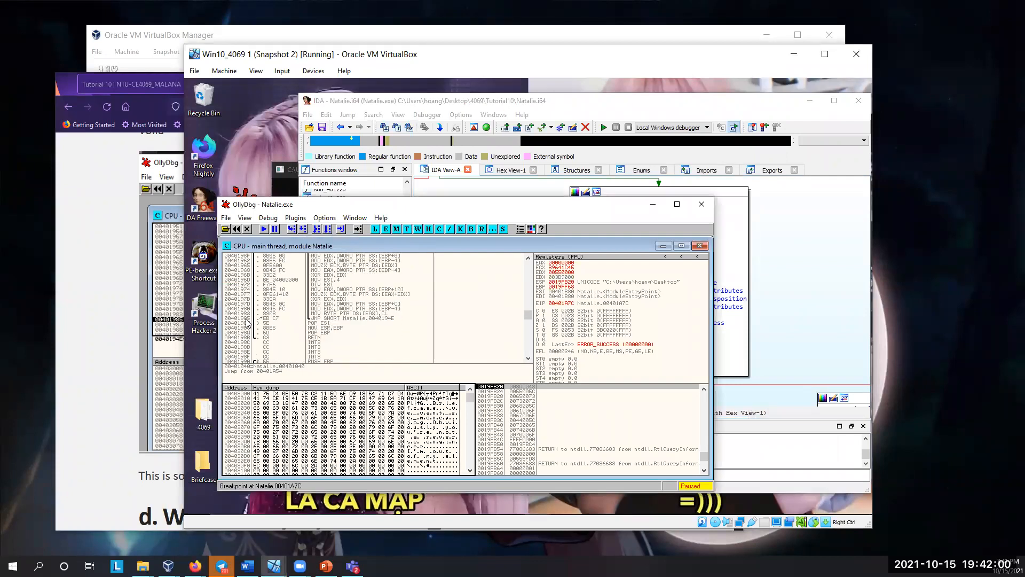
pyautogui.scroll(5, 247, 322)
pyautogui.click(325, 299)
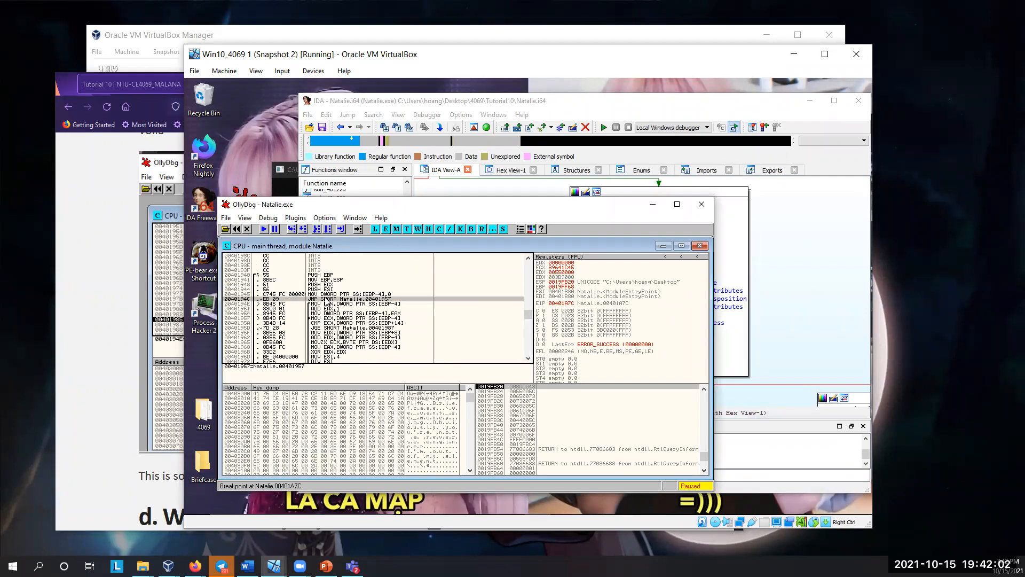
pyautogui.click(325, 295)
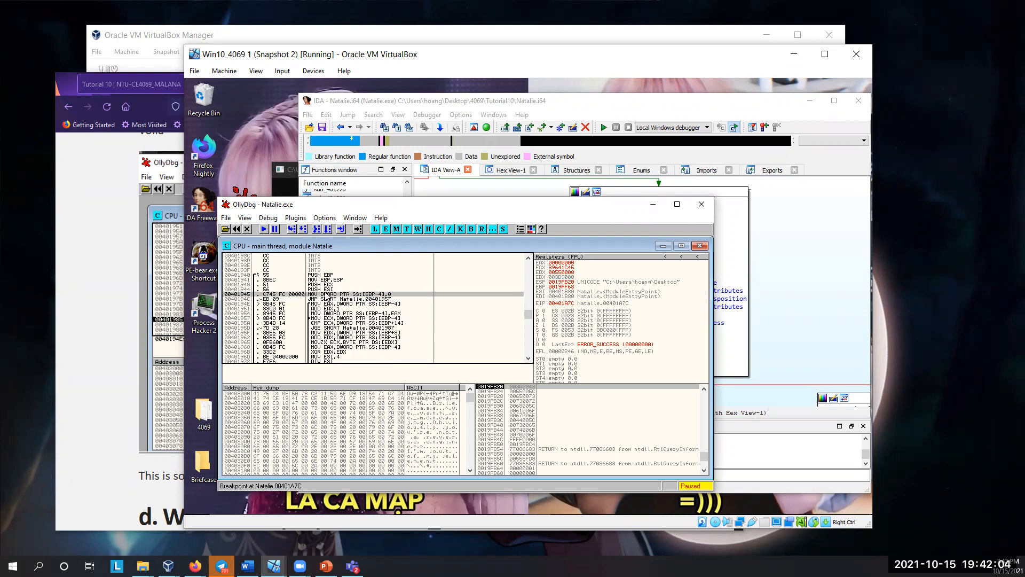
pyautogui.press('F2')
# Step: Restart Natalie.exe in OllyDbg, agreeing to terminate the active process
pyautogui.click(287, 218)
pyautogui.click(276, 219)
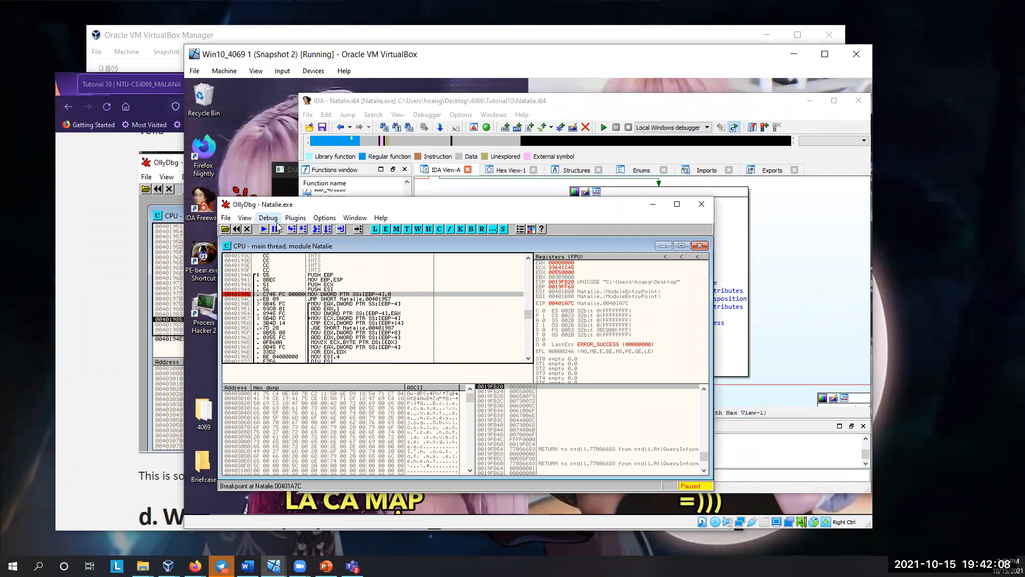
pyautogui.click(275, 216)
pyautogui.click(280, 255)
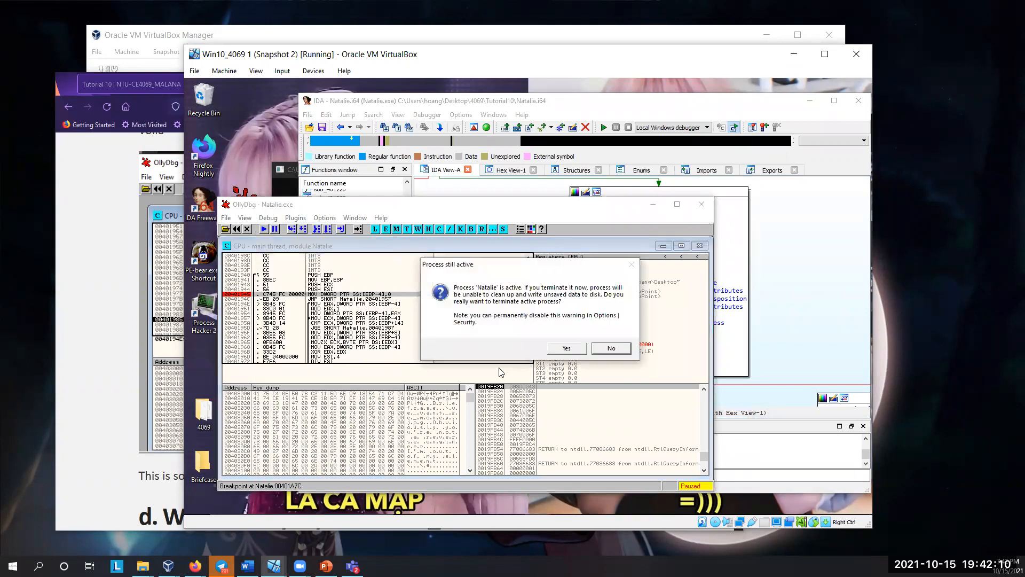
pyautogui.click(569, 348)
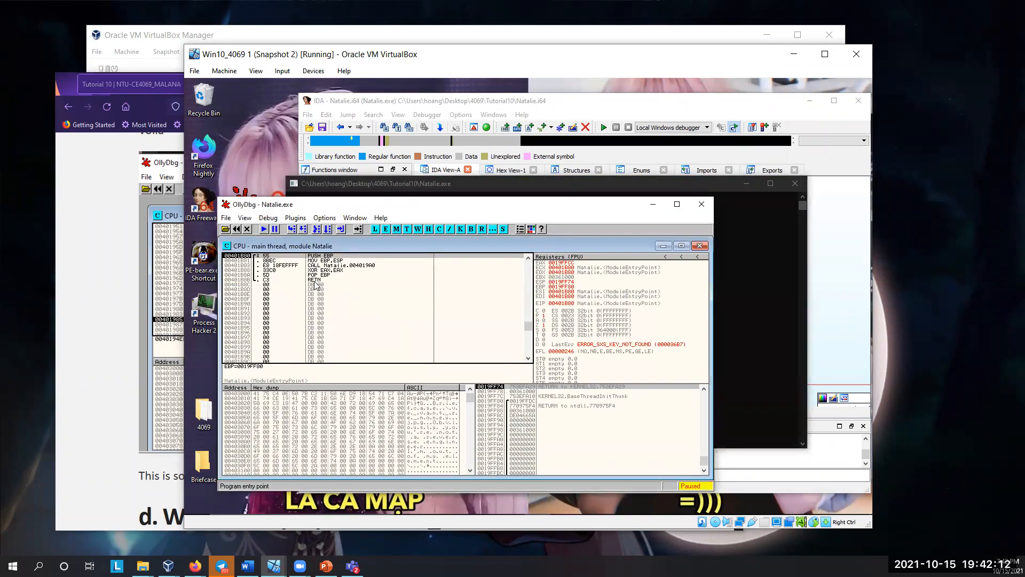
# Step: Run Natalie.exe to the breakpoint at 00401A7C and resume execution past it
pyautogui.click(263, 231)
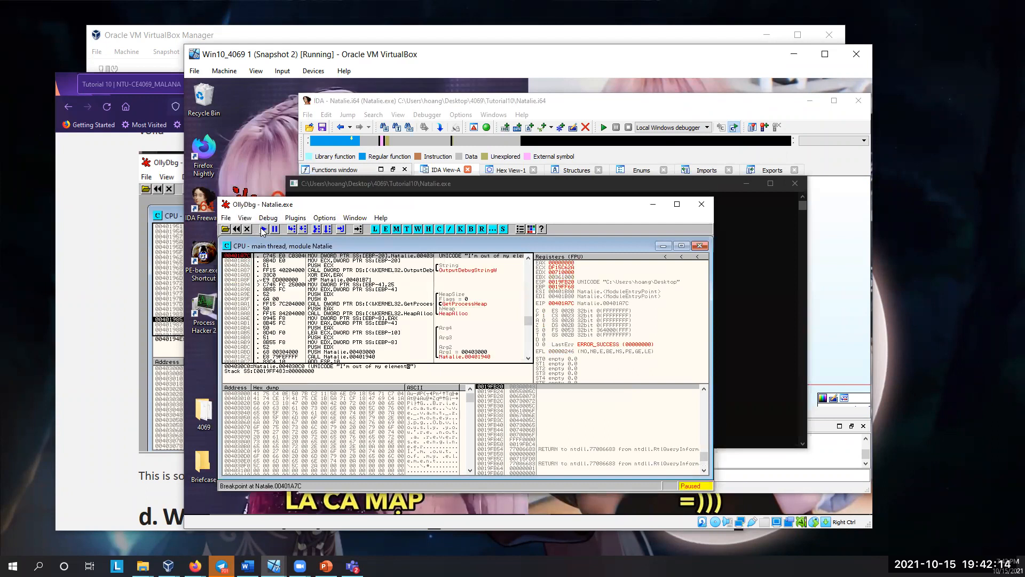
pyautogui.scroll(1, 275, 283)
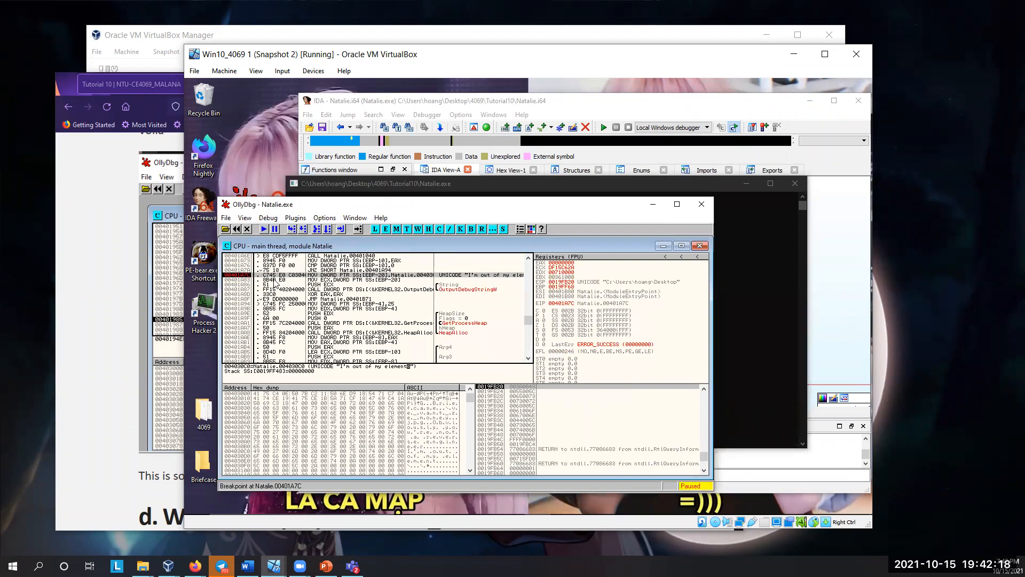
pyautogui.click(264, 229)
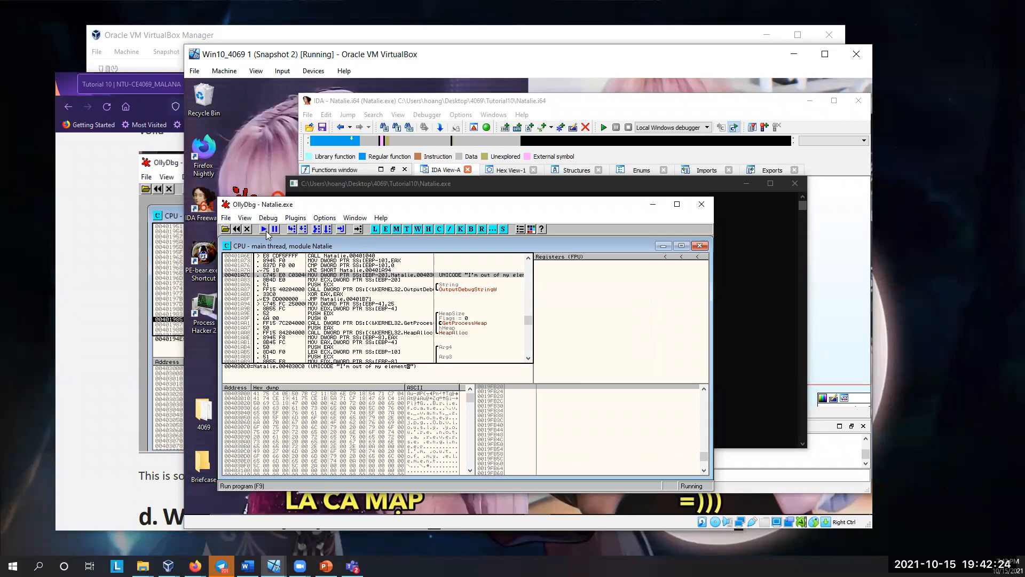
# Step: Examine the instruction at 00401A7C that loads the "I'm out of my element" string and the lines following it
pyautogui.click(296, 280)
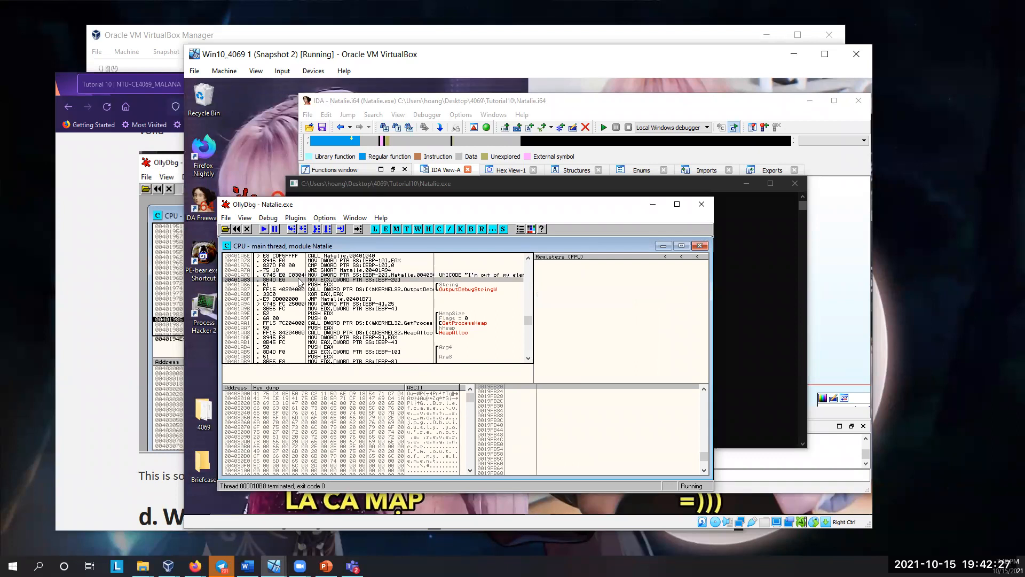
pyautogui.click(326, 283)
pyautogui.click(330, 276)
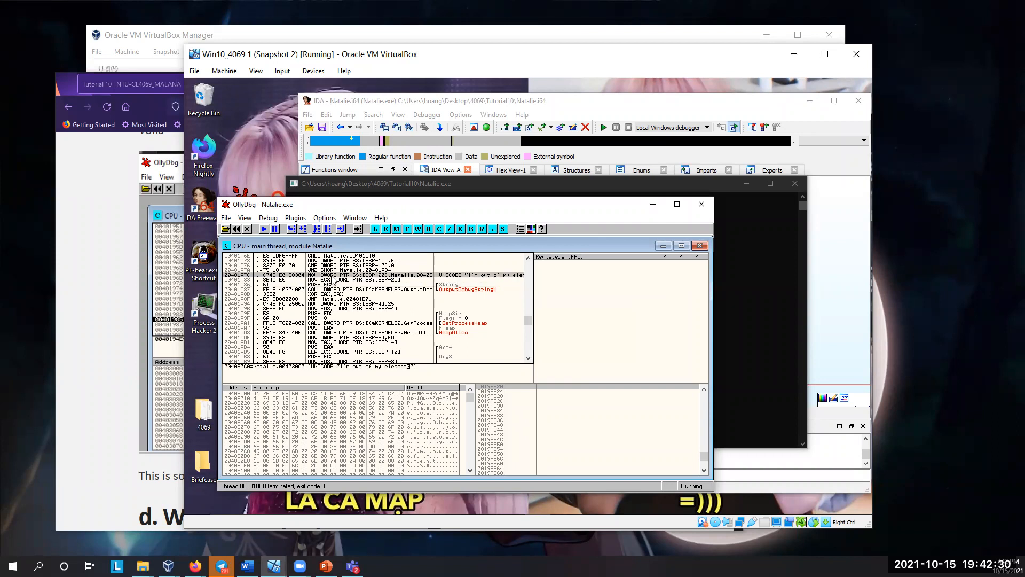
pyautogui.click(333, 280)
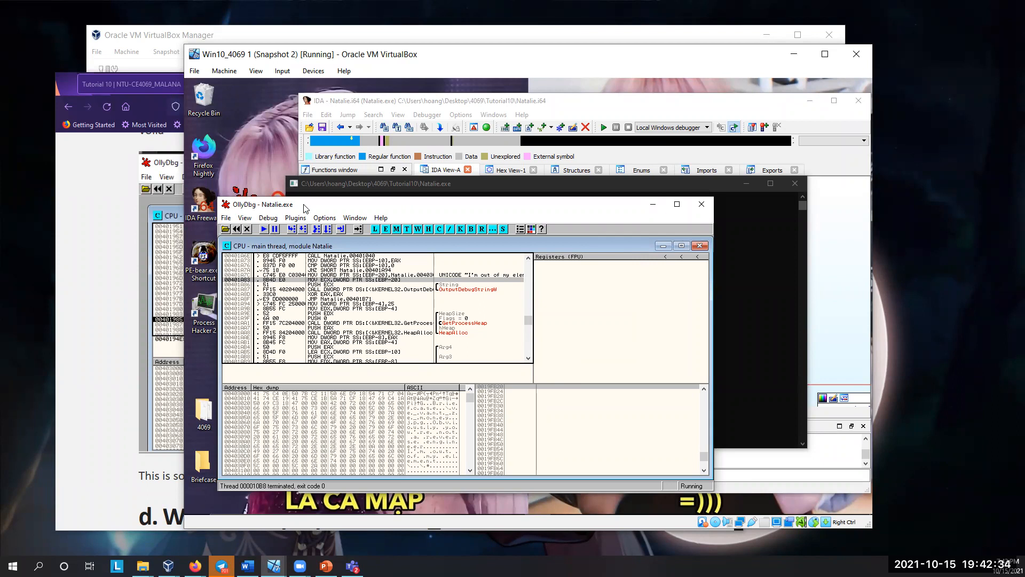
# Step: Move the OllyDbg window slightly aside and open the Tutorial10 folder inside the desktop's 4069 folder
pyautogui.moveTo(316, 208); pyautogui.dragTo(379, 208)
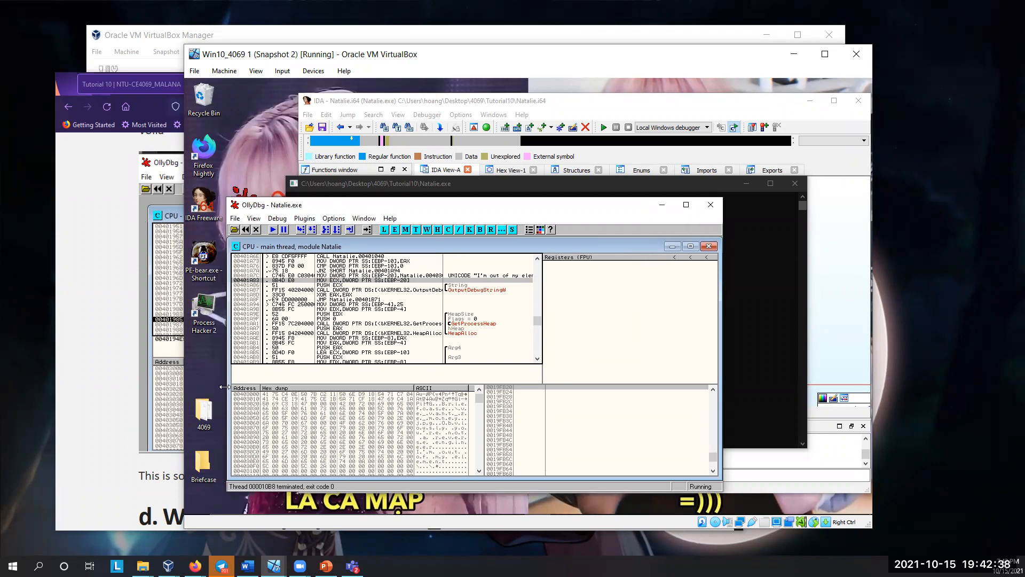
pyautogui.doubleClick(204, 413)
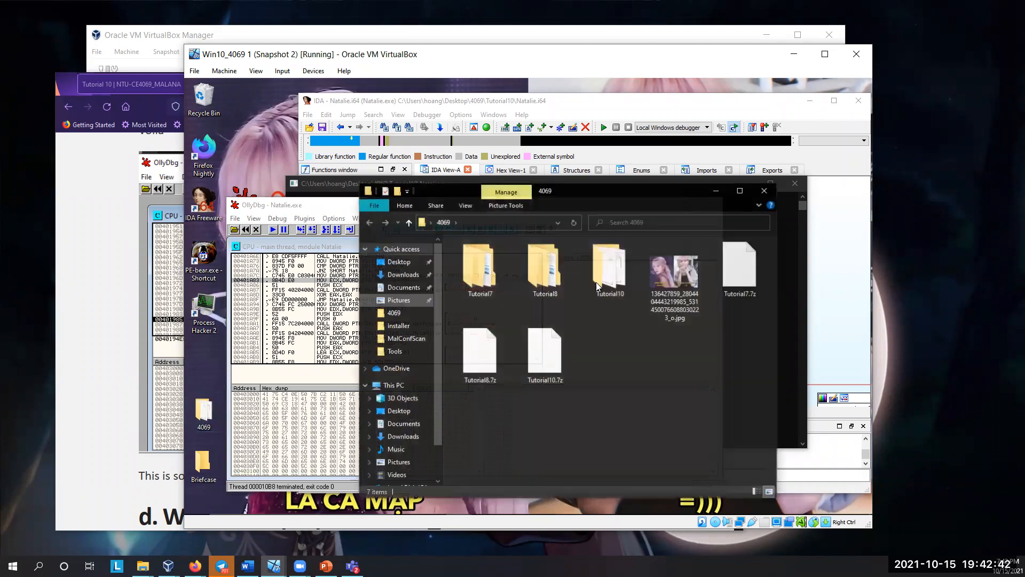
pyautogui.doubleClick(544, 270)
pyautogui.hotkey('alt', 'Left')
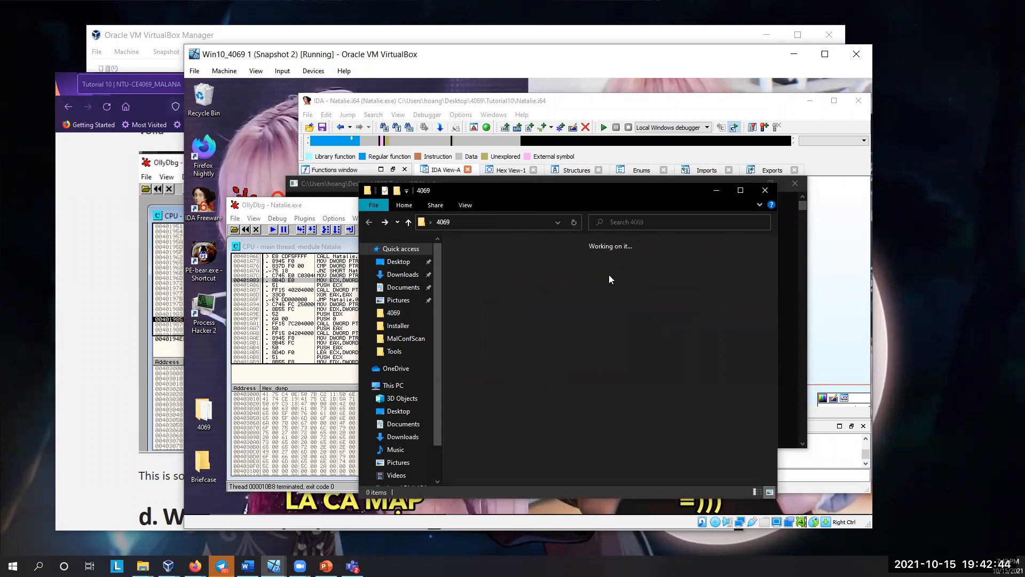
pyautogui.doubleClick(498, 265)
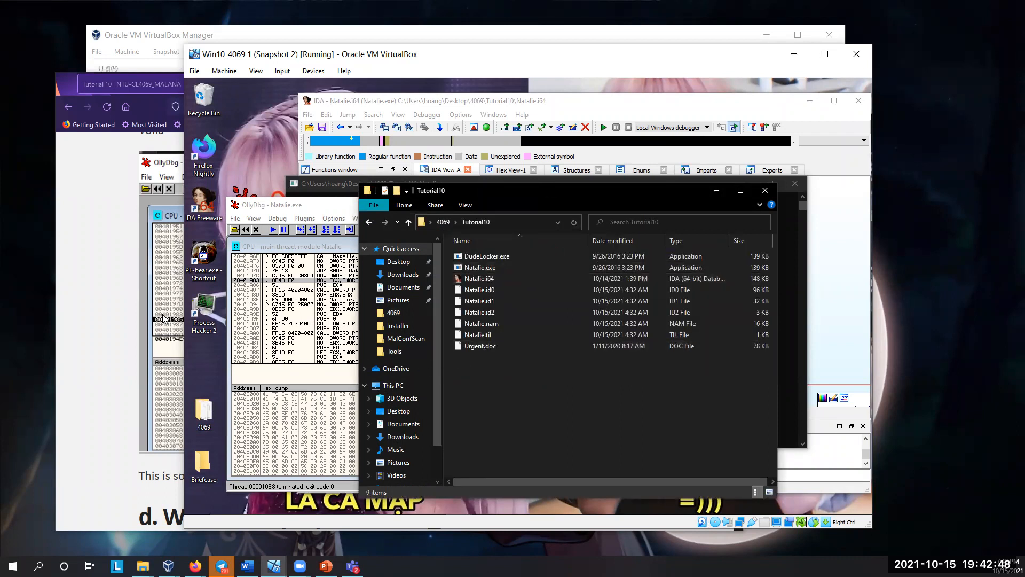
# Step: Compare OllyDbg's Natalie.exe session with the tutorial page's Natalie_patched.exe screenshot in Firefox, and minimize the browser
pyautogui.click(118, 323)
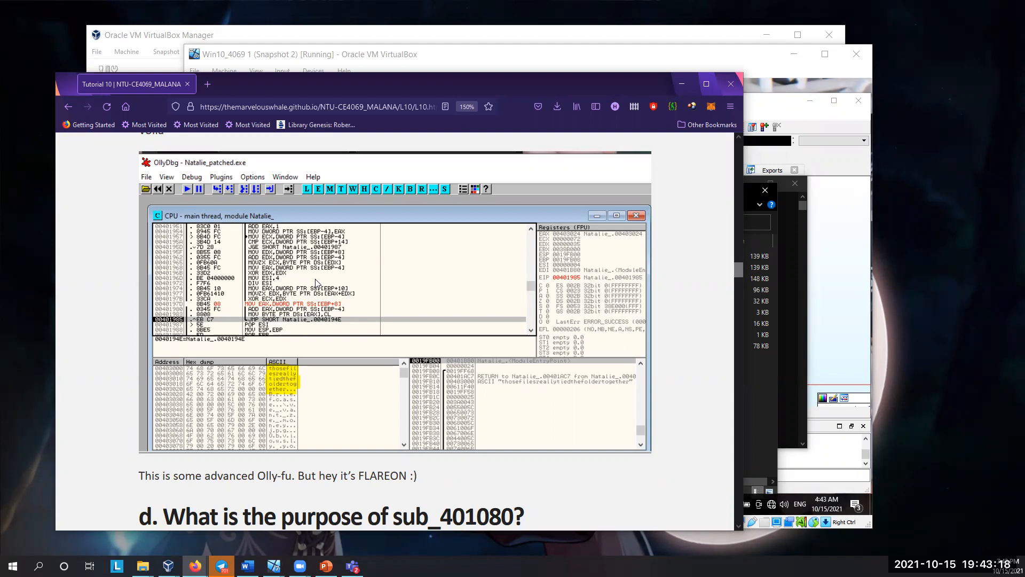
pyautogui.click(396, 53)
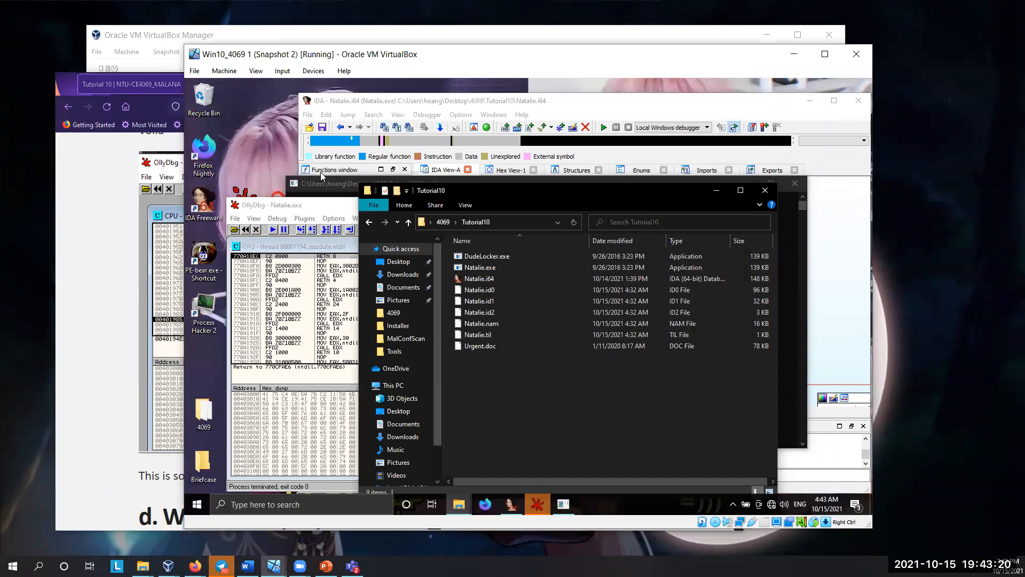
pyautogui.click(320, 206)
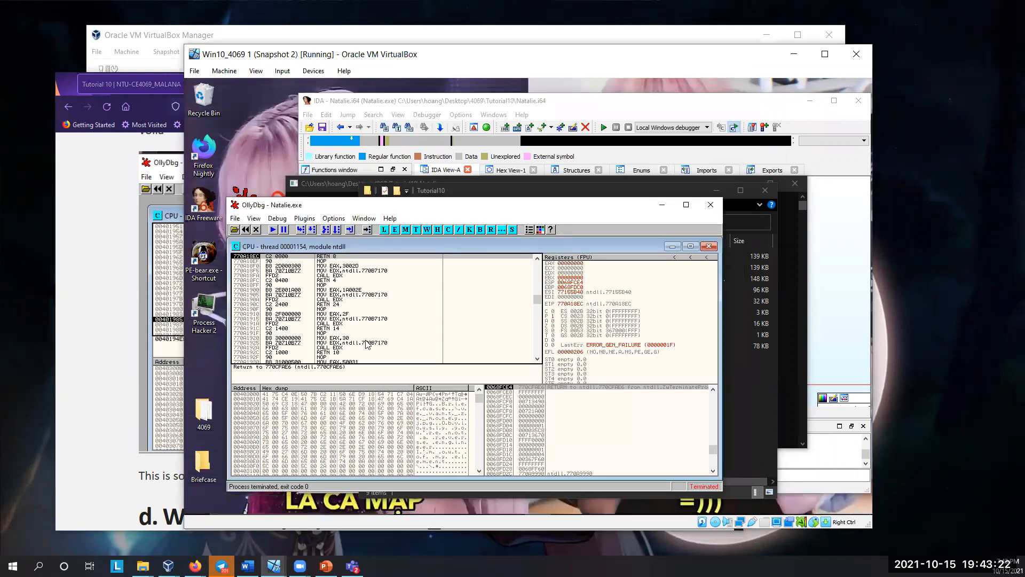
pyautogui.click(121, 324)
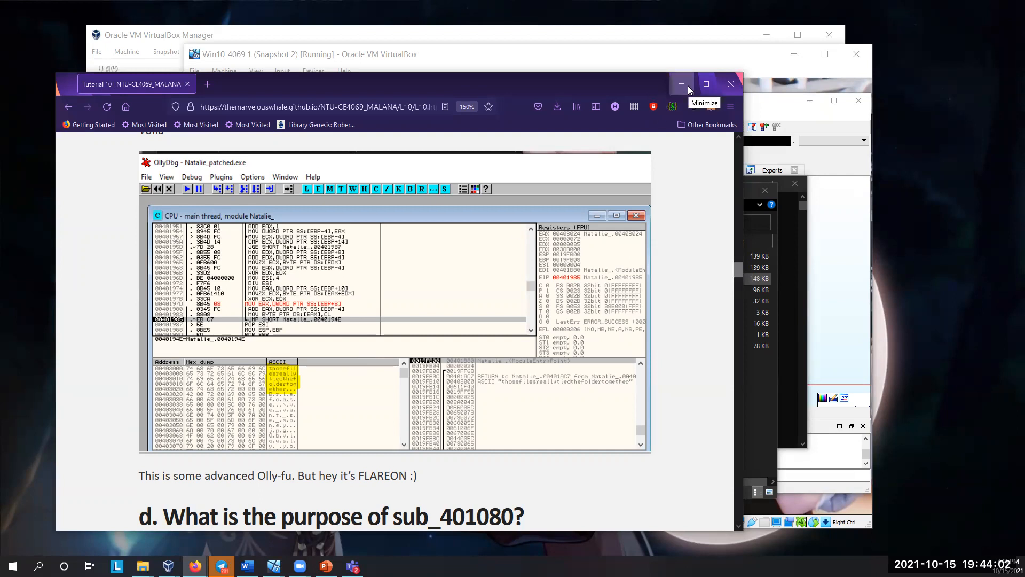
pyautogui.scroll(-5, 626, 139)
pyautogui.scroll(3, 626, 131)
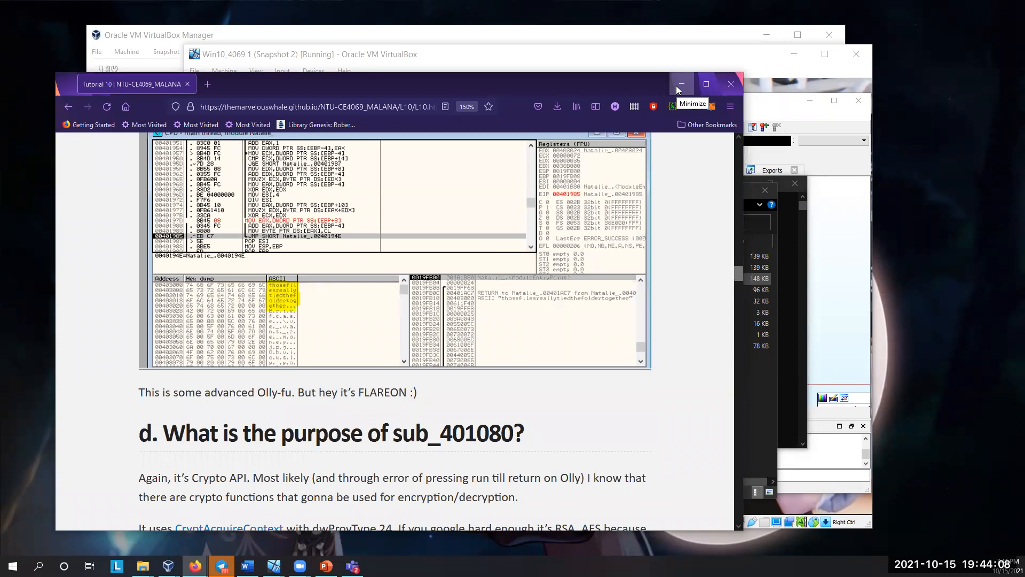
pyautogui.click(680, 84)
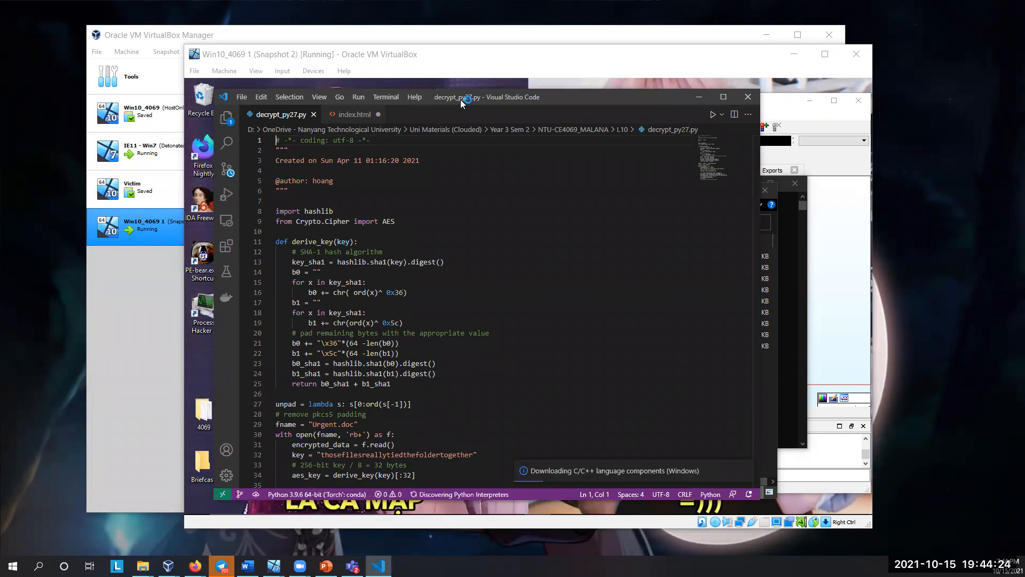
# Step: Move the Visual Studio Code window with decrypt_py27.py aside and look over Natalie.exe's graph around the CreateFileW call in IDA
pyautogui.moveTo(456, 101); pyautogui.dragTo(253, 134)
pyautogui.click(603, 102)
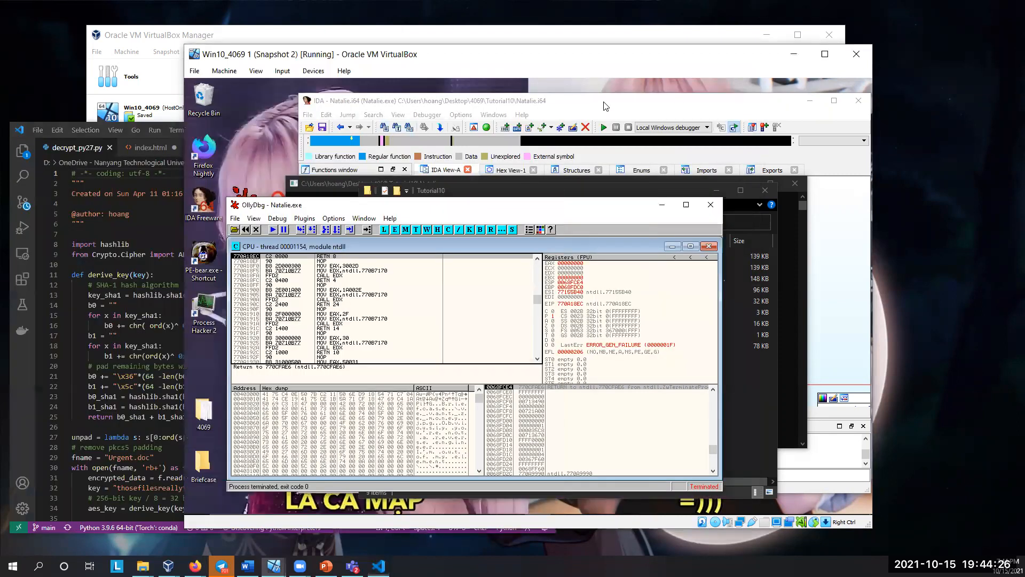
pyautogui.moveTo(540, 277); pyautogui.dragTo(481, 230)
pyautogui.scroll(-2, 605, 270)
pyautogui.scroll(1, 565, 297)
pyautogui.scroll(1, 568, 302)
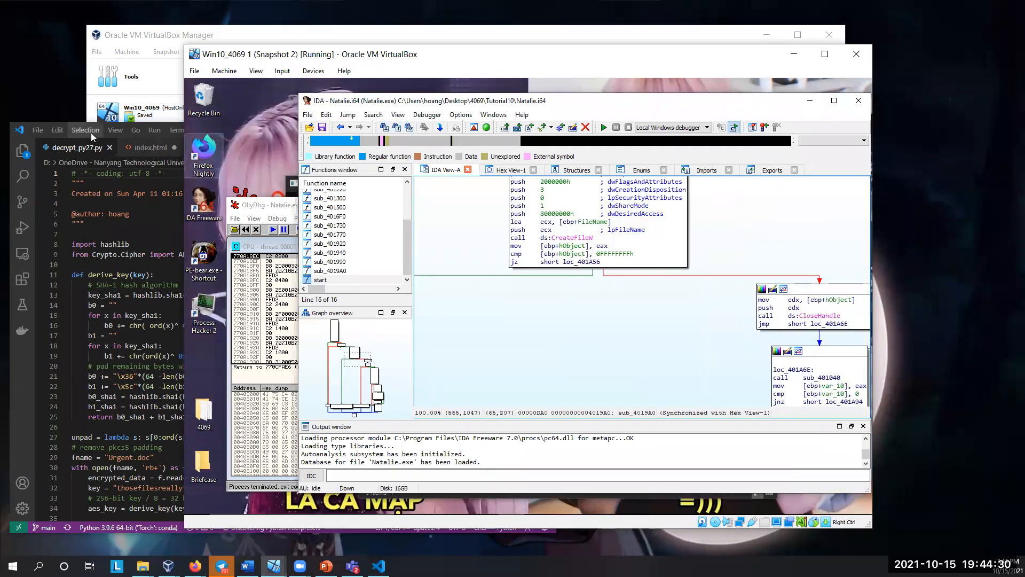
# Step: Return to decrypt_py27.py in Visual Studio Code, reposition its window and highlight the "SHA-1 hash algorithm" comment in derive_key
pyautogui.click(52, 140)
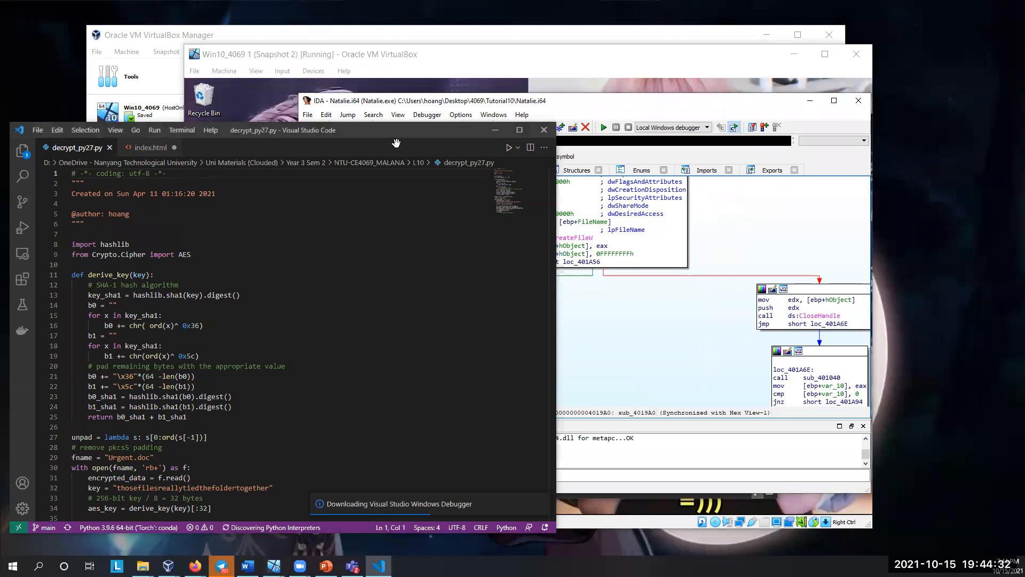
pyautogui.moveTo(358, 133); pyautogui.dragTo(492, 86)
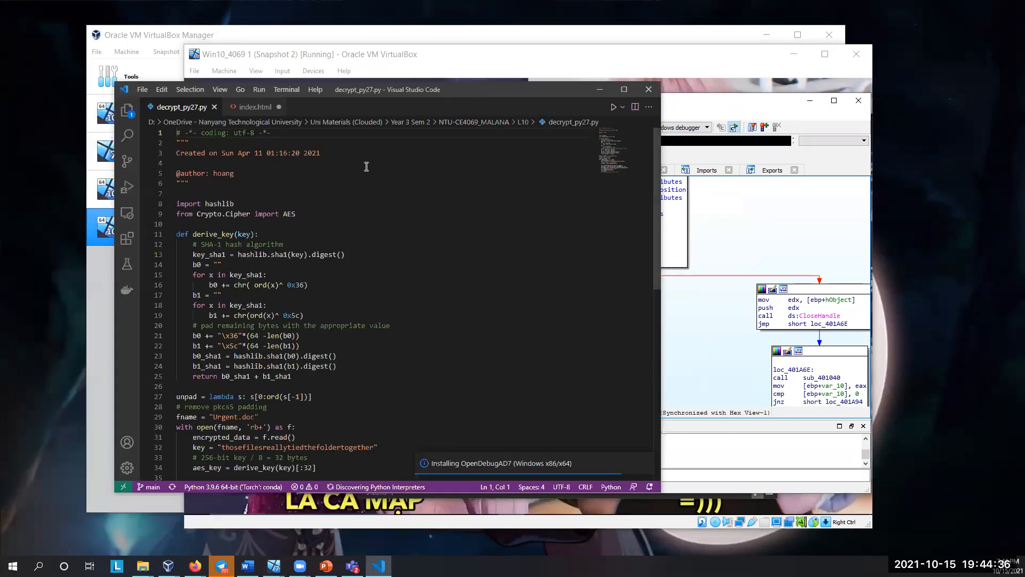
pyautogui.click(262, 153)
pyautogui.moveTo(267, 154); pyautogui.dragTo(280, 152)
pyautogui.click(289, 154)
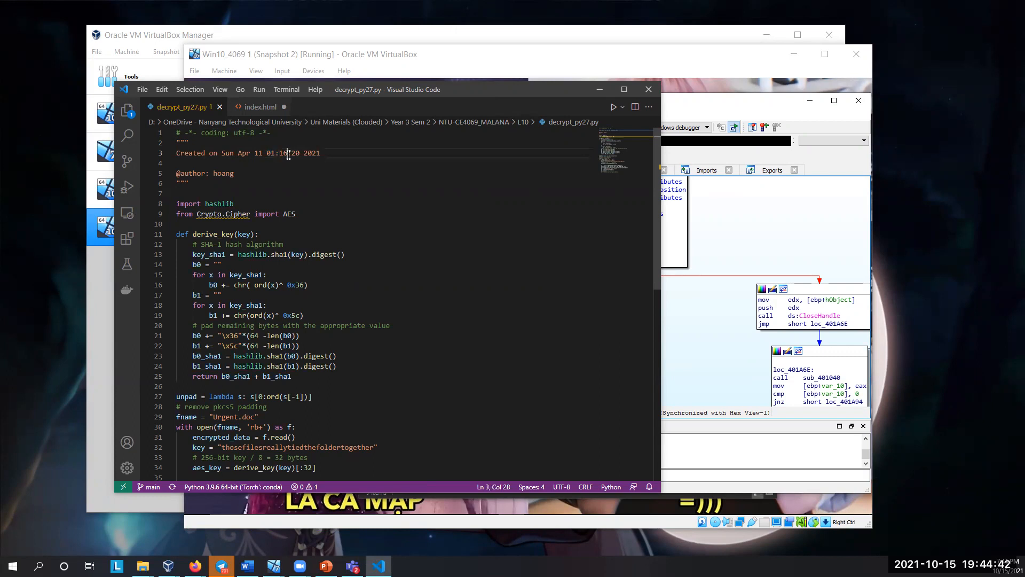
pyautogui.scroll(-1, 264, 229)
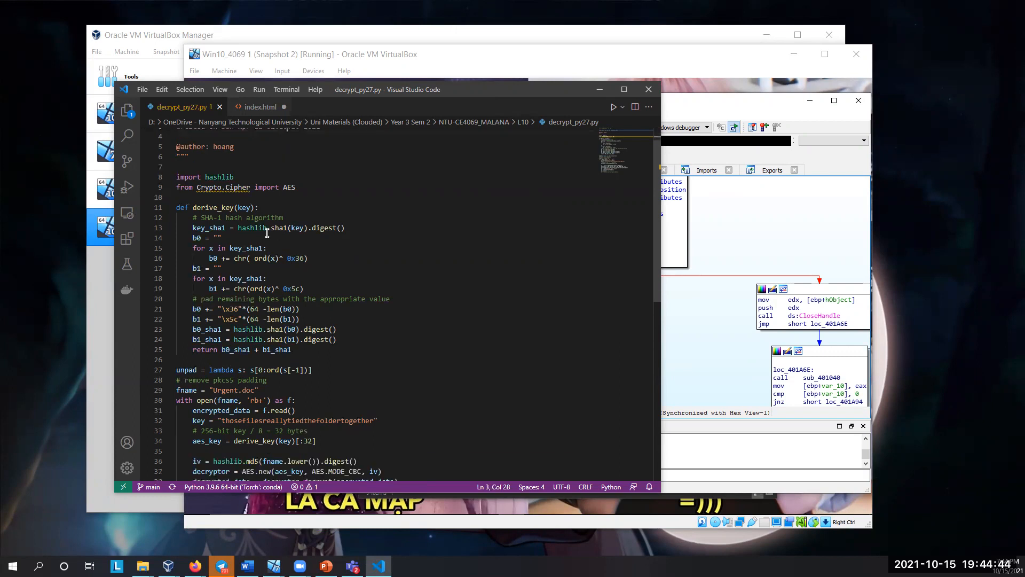
pyautogui.click(206, 219)
pyautogui.moveTo(206, 218); pyautogui.dragTo(303, 216)
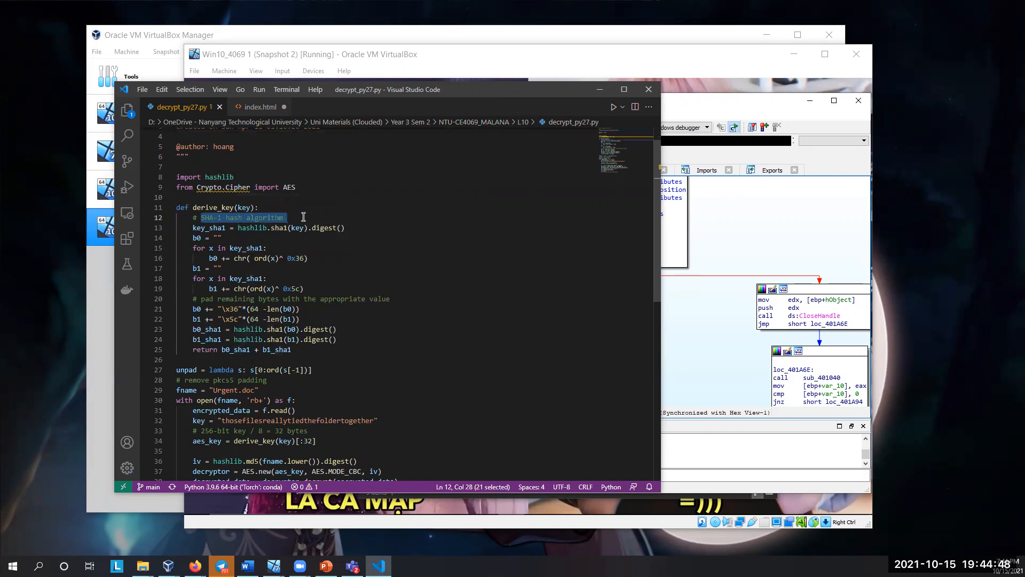
# Step: Review the key assignment in decrypt_py27.py and highlight lines 34 to 38, which derive the AES key and decrypt the data
pyautogui.scroll(-2, 303, 217)
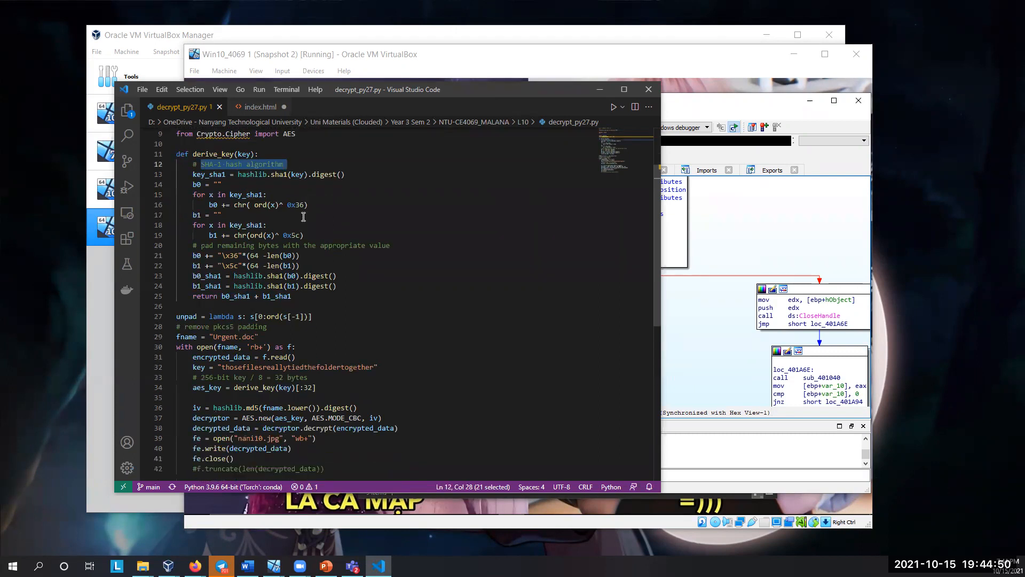
pyautogui.scroll(-2, 274, 315)
pyautogui.click(193, 315)
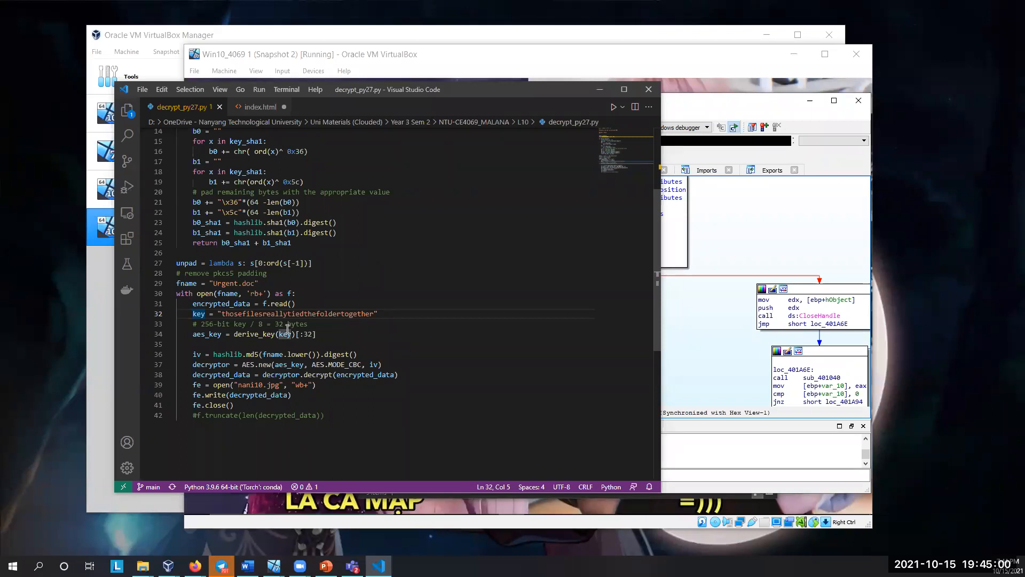
pyautogui.moveTo(256, 330)
pyautogui.moveTo(399, 374); pyautogui.dragTo(185, 335)
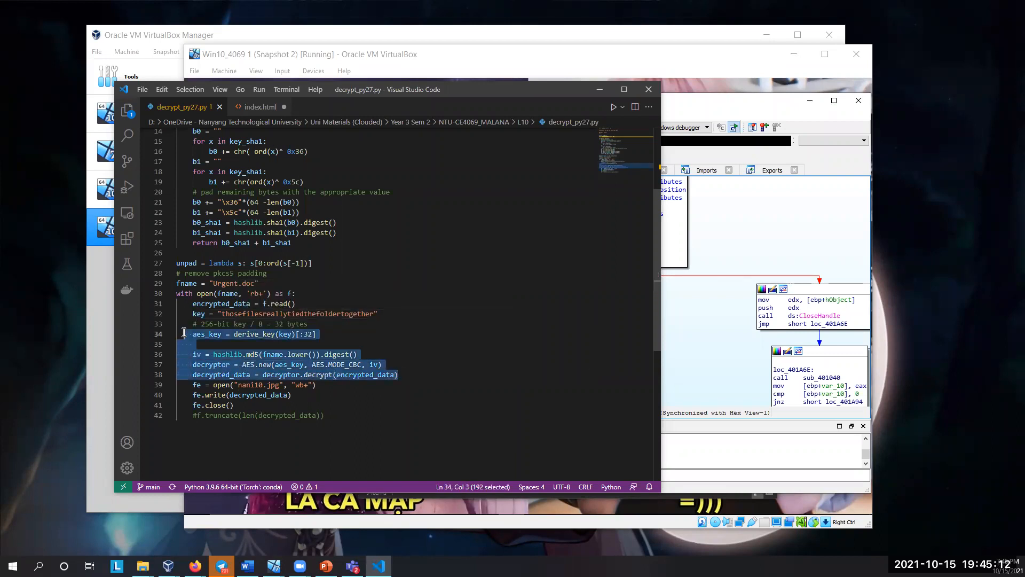
pyautogui.moveTo(271, 368)
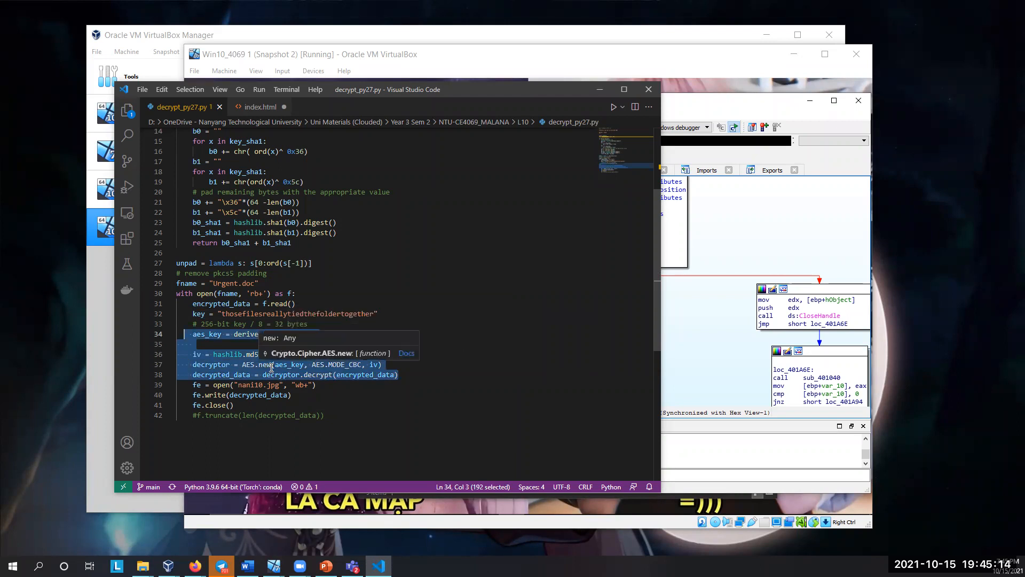
pyautogui.click(237, 334)
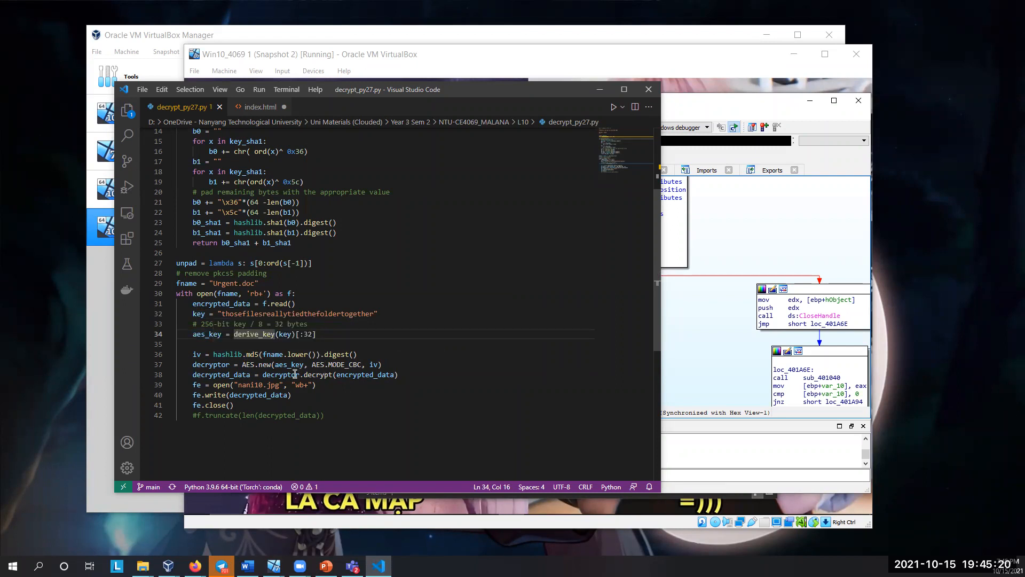
# Step: Point out the decryptor.decrypt call on line 38 and the output file nani10.jpg on line 39
pyautogui.moveTo(263, 375); pyautogui.dragTo(339, 375)
pyautogui.click(400, 375)
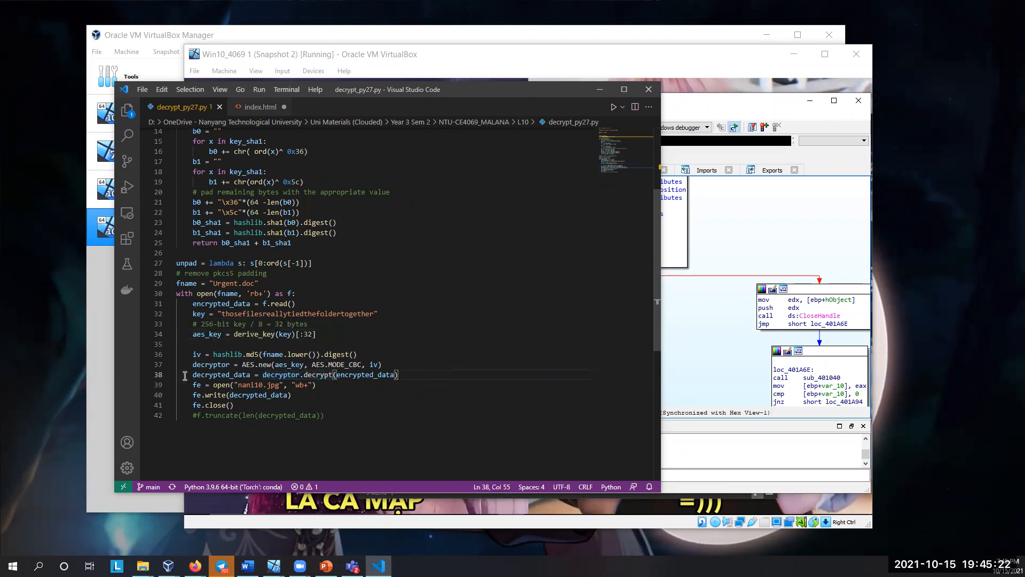
pyautogui.moveTo(238, 386); pyautogui.dragTo(276, 385)
pyautogui.click(287, 385)
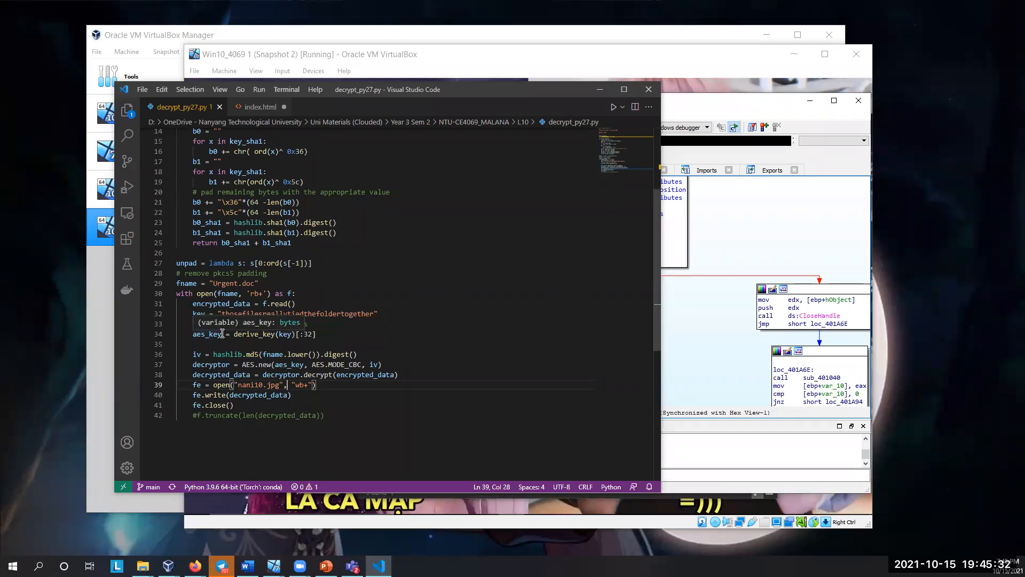
# Step: Switch to the decrypted image nani10.jpg in Photos, enlarge its window to examine it, and close it
pyautogui.hotkey('alt', 'Tab')
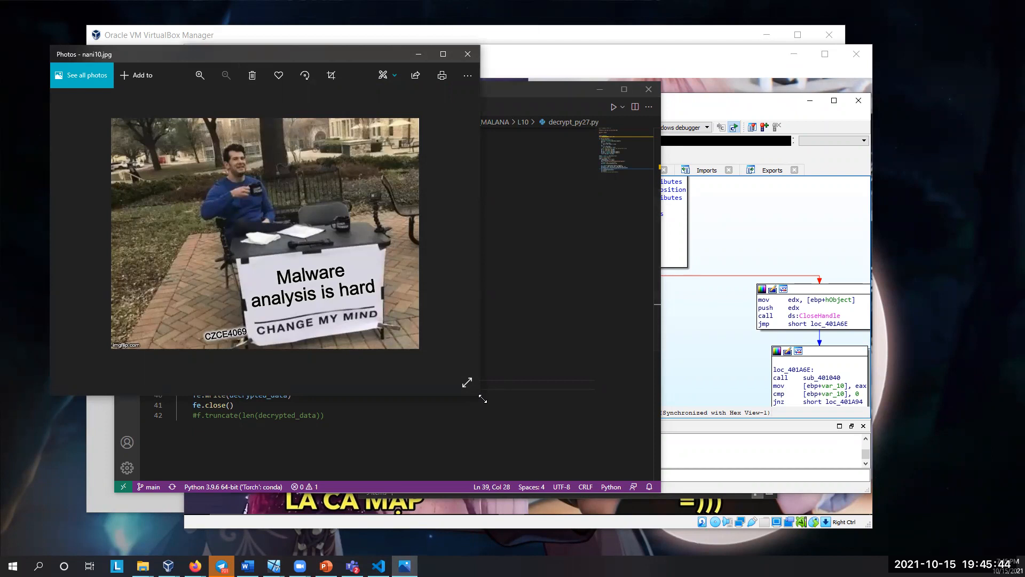
pyautogui.moveTo(483, 399); pyautogui.dragTo(563, 425)
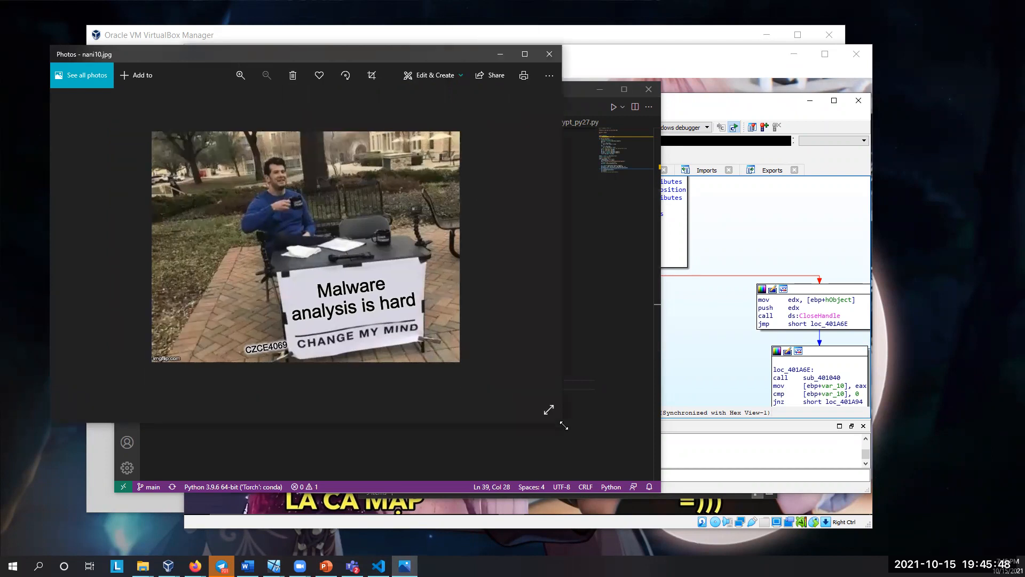
pyautogui.click(740, 281)
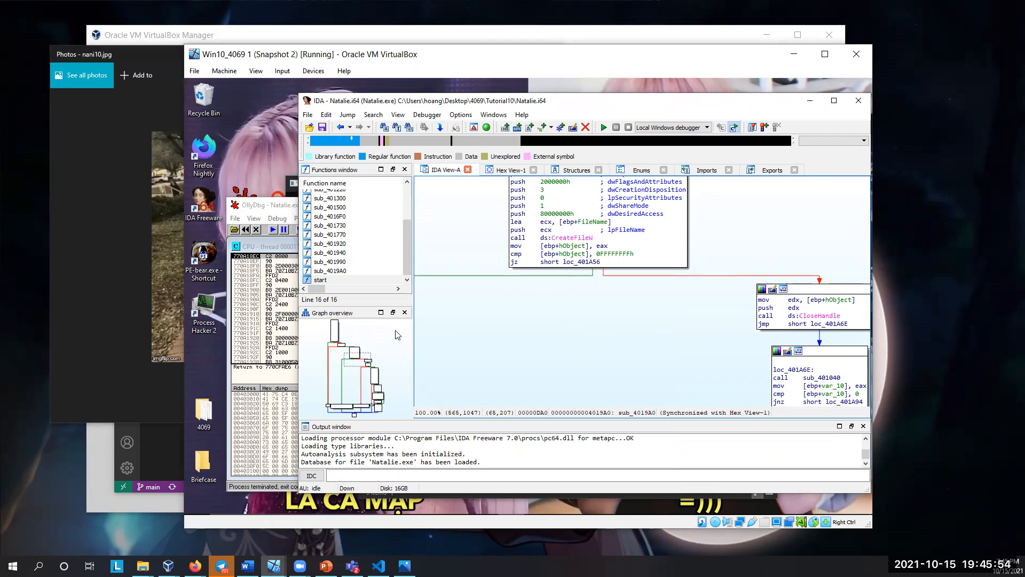
pyautogui.click(143, 276)
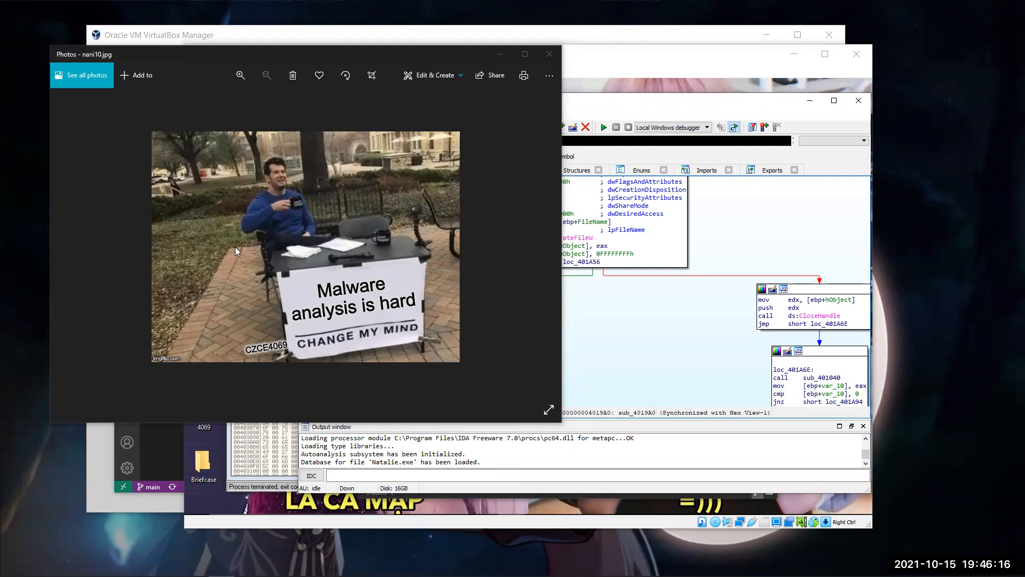
pyautogui.click(553, 63)
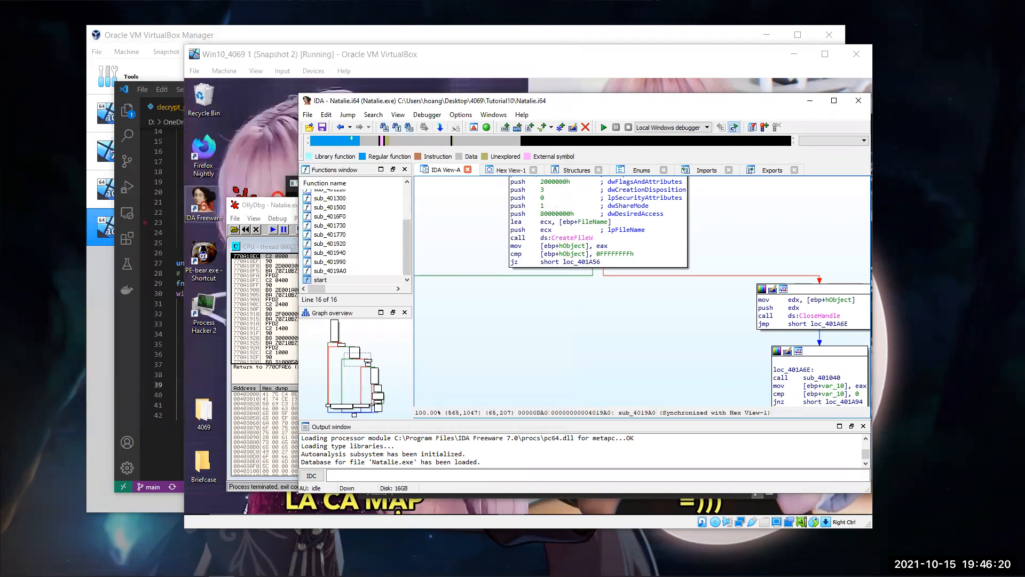
# Step: Power off the Win10_4069 1 virtual machine with the current snapshot 'Snapshot 2' restored
pyautogui.click(446, 106)
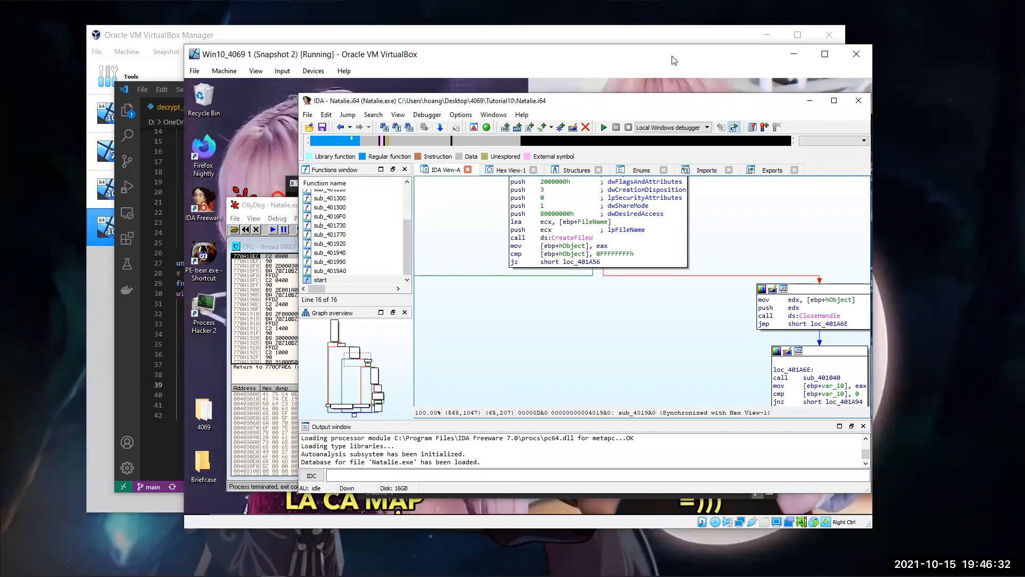
pyautogui.click(864, 55)
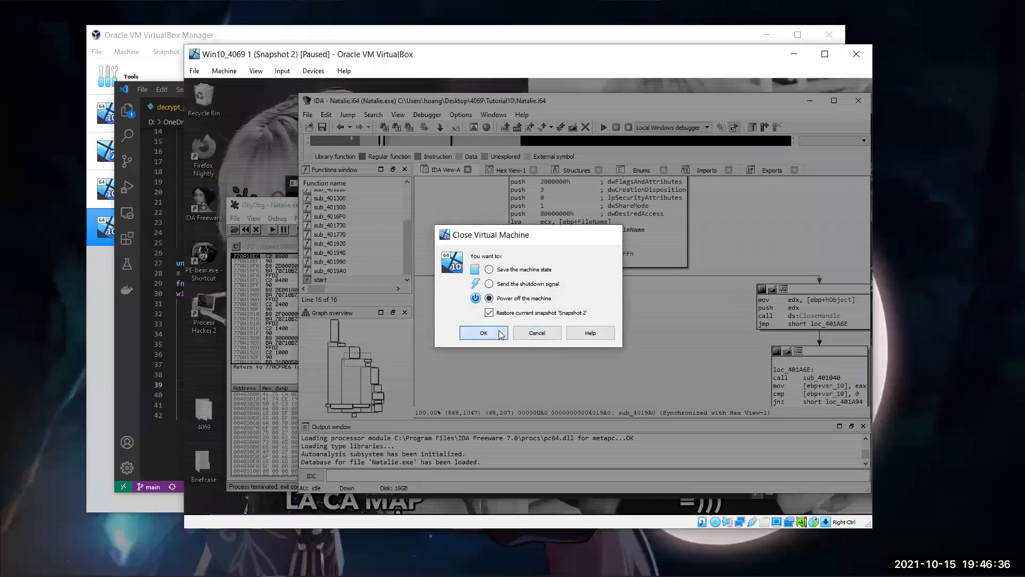
pyautogui.click(501, 334)
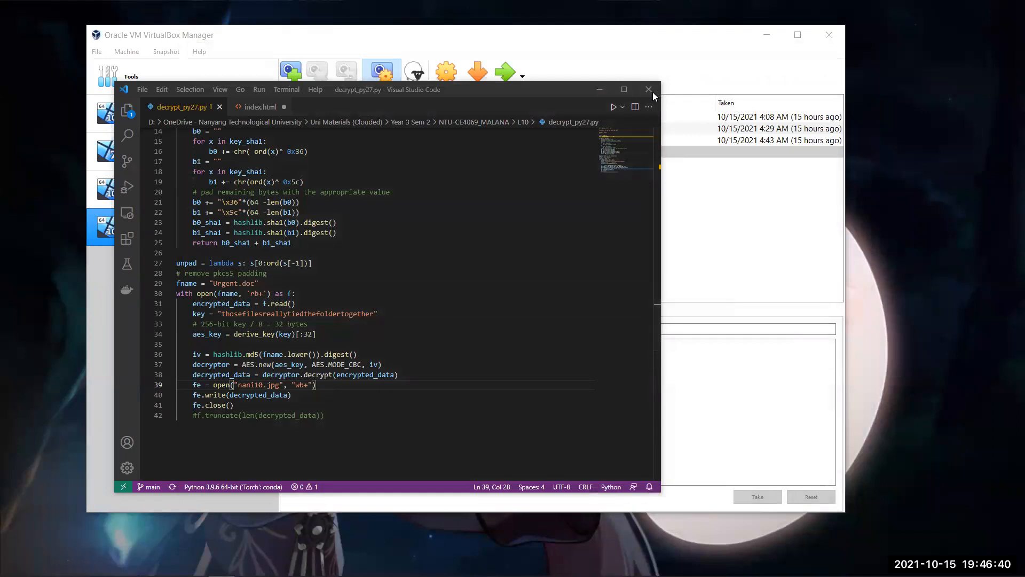
# Step: Switch to the PowerPoint presentation, start the slide show from slide 23, Learning Journey, and advance to the slide listing the learning path
pyautogui.click(652, 94)
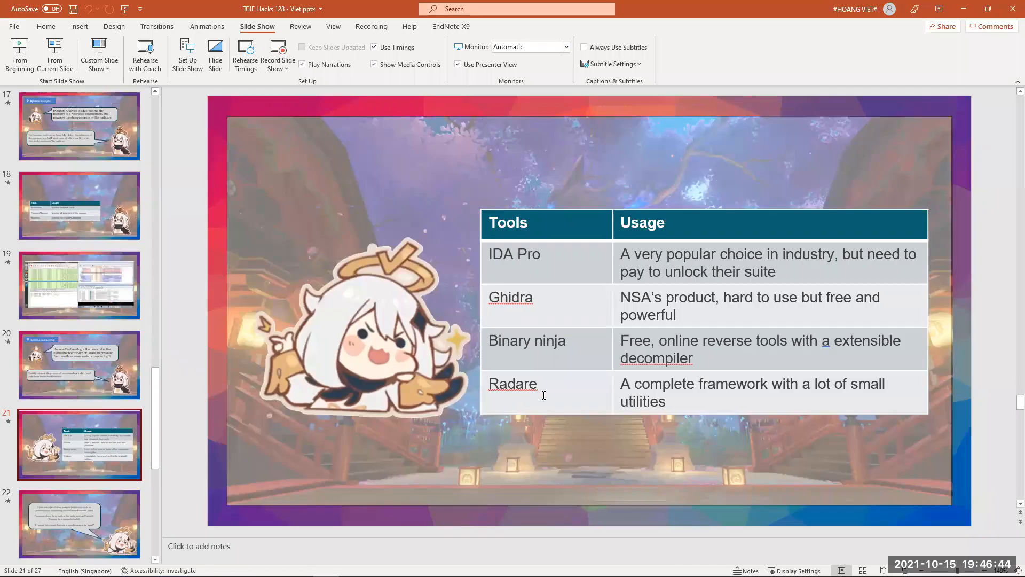
pyautogui.click(19, 53)
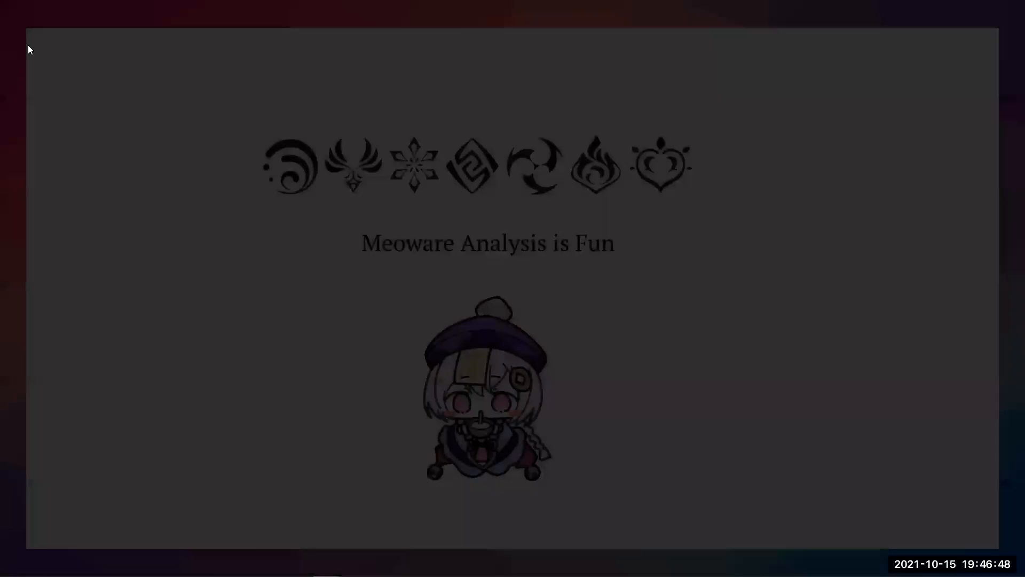
pyautogui.press('Escape')
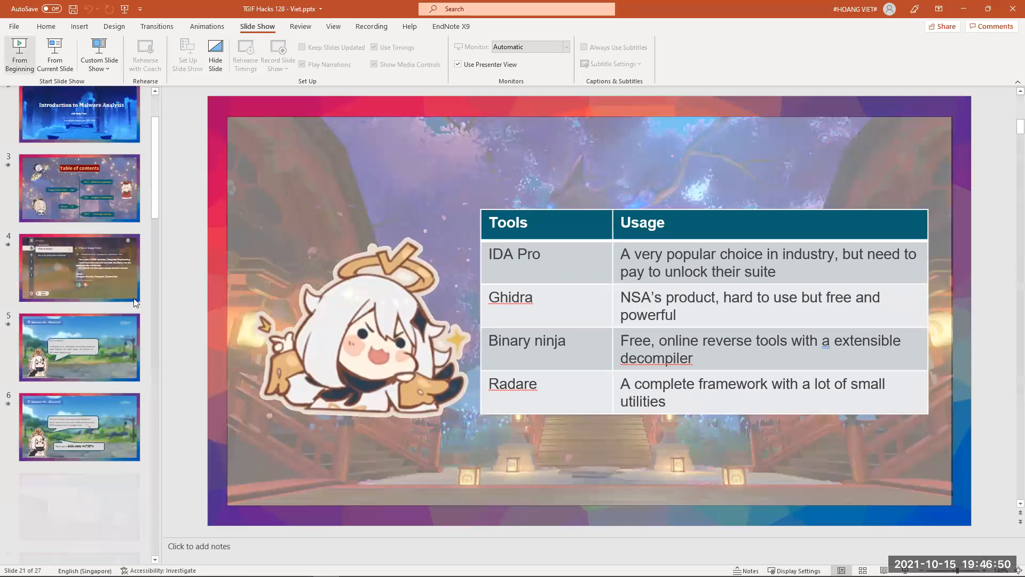
pyautogui.click(100, 313)
pyautogui.scroll(-5, 95, 331)
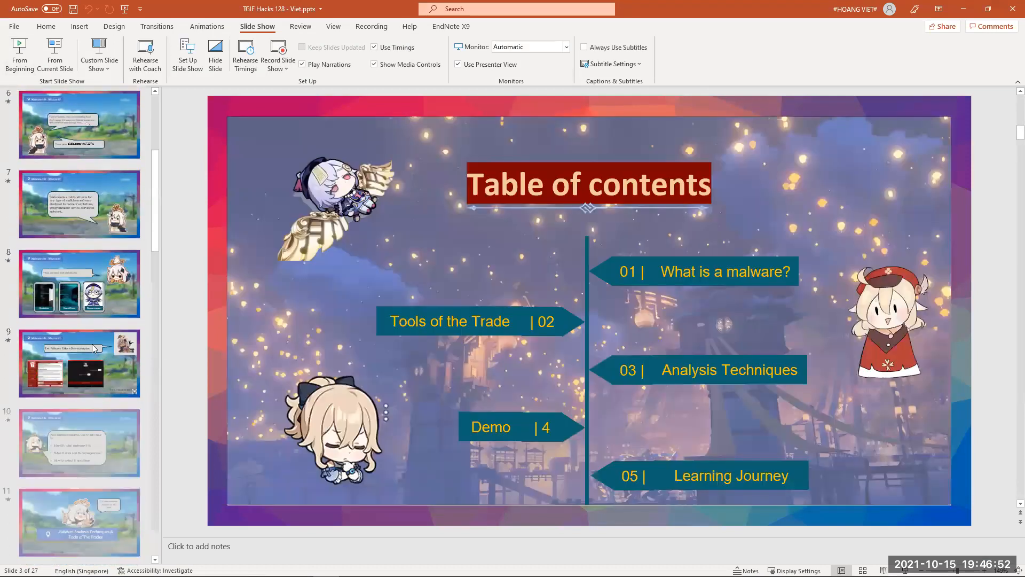
pyautogui.scroll(-7, 92, 344)
pyautogui.scroll(-7, 80, 321)
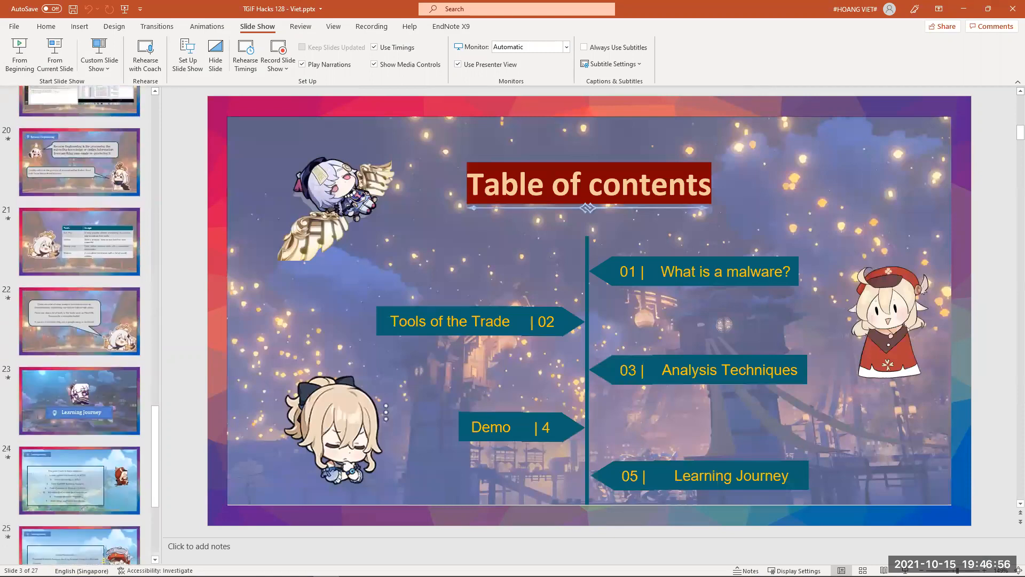
pyautogui.click(79, 401)
pyautogui.click(55, 53)
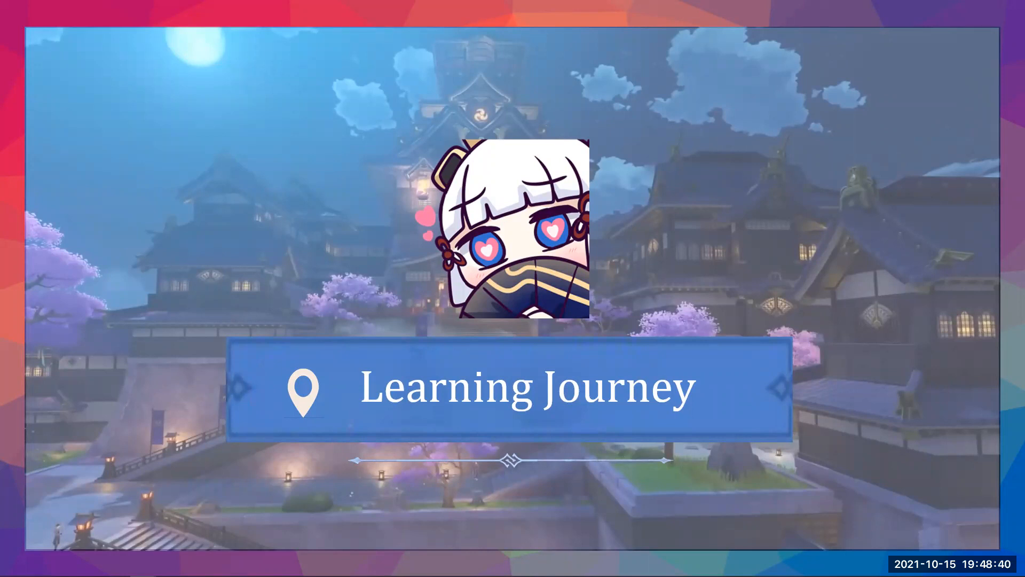
pyautogui.click(914, 319)
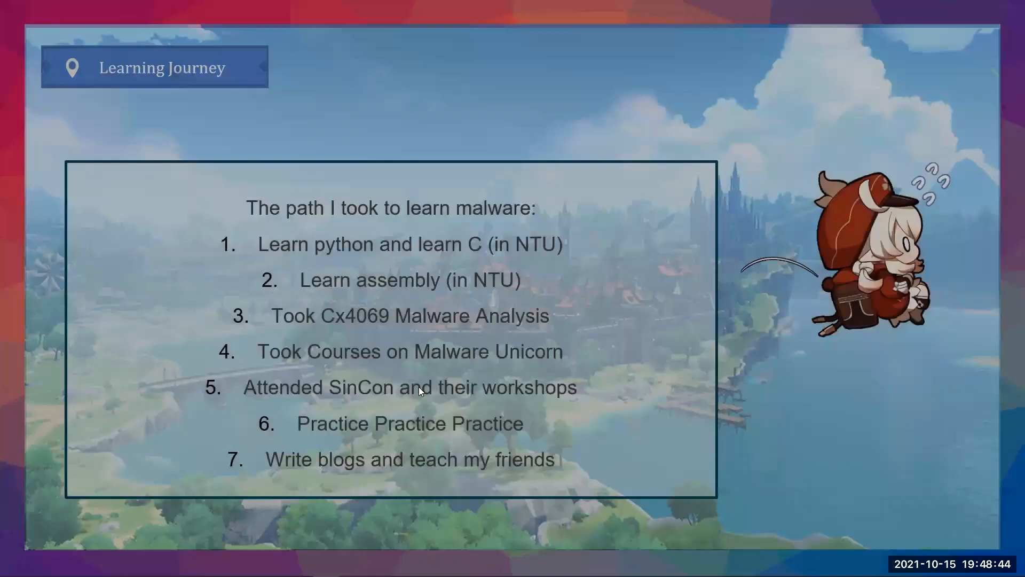